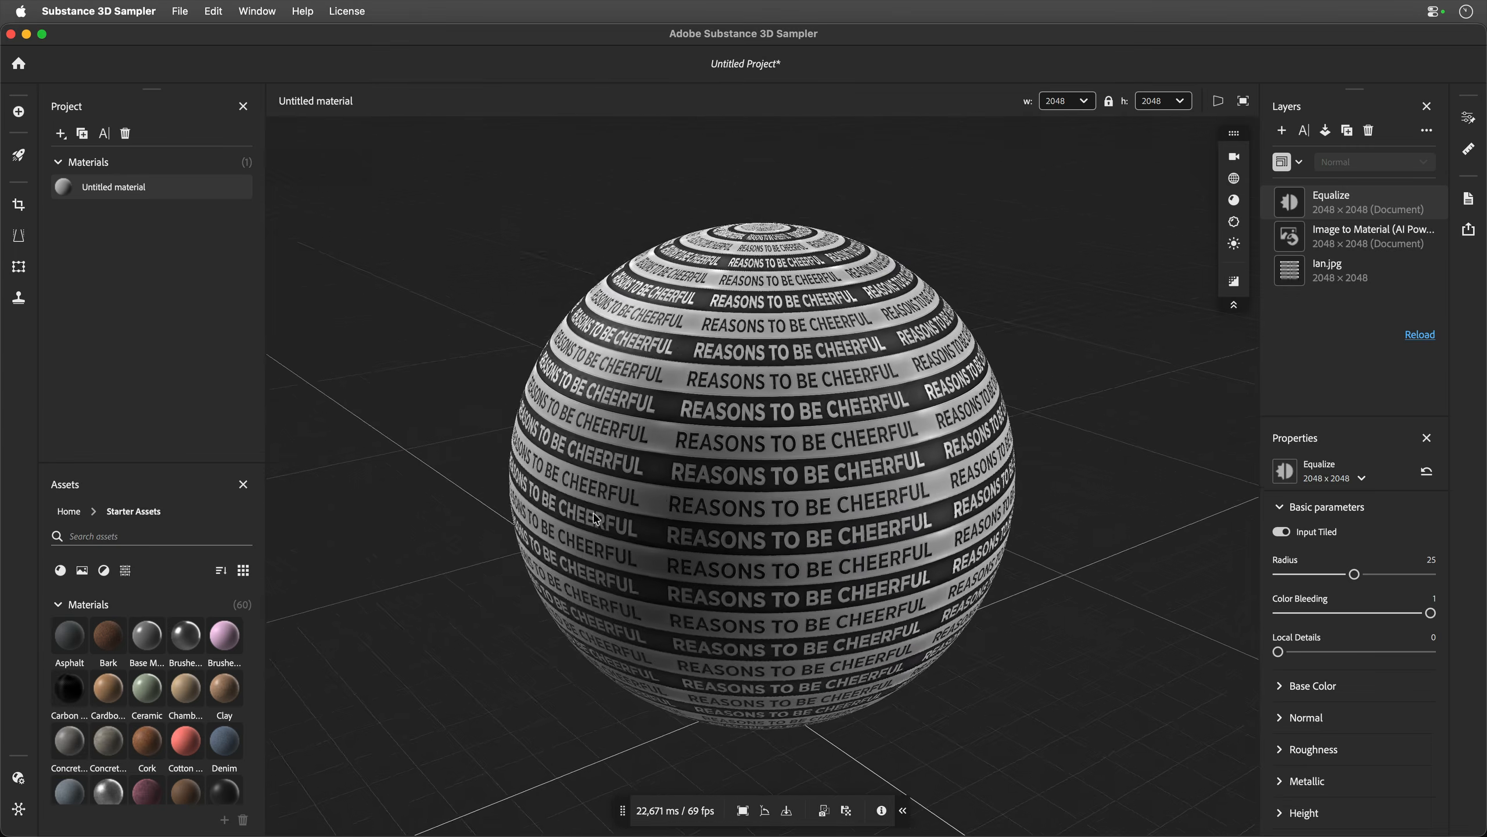
drag(786, 577, 581, 526)
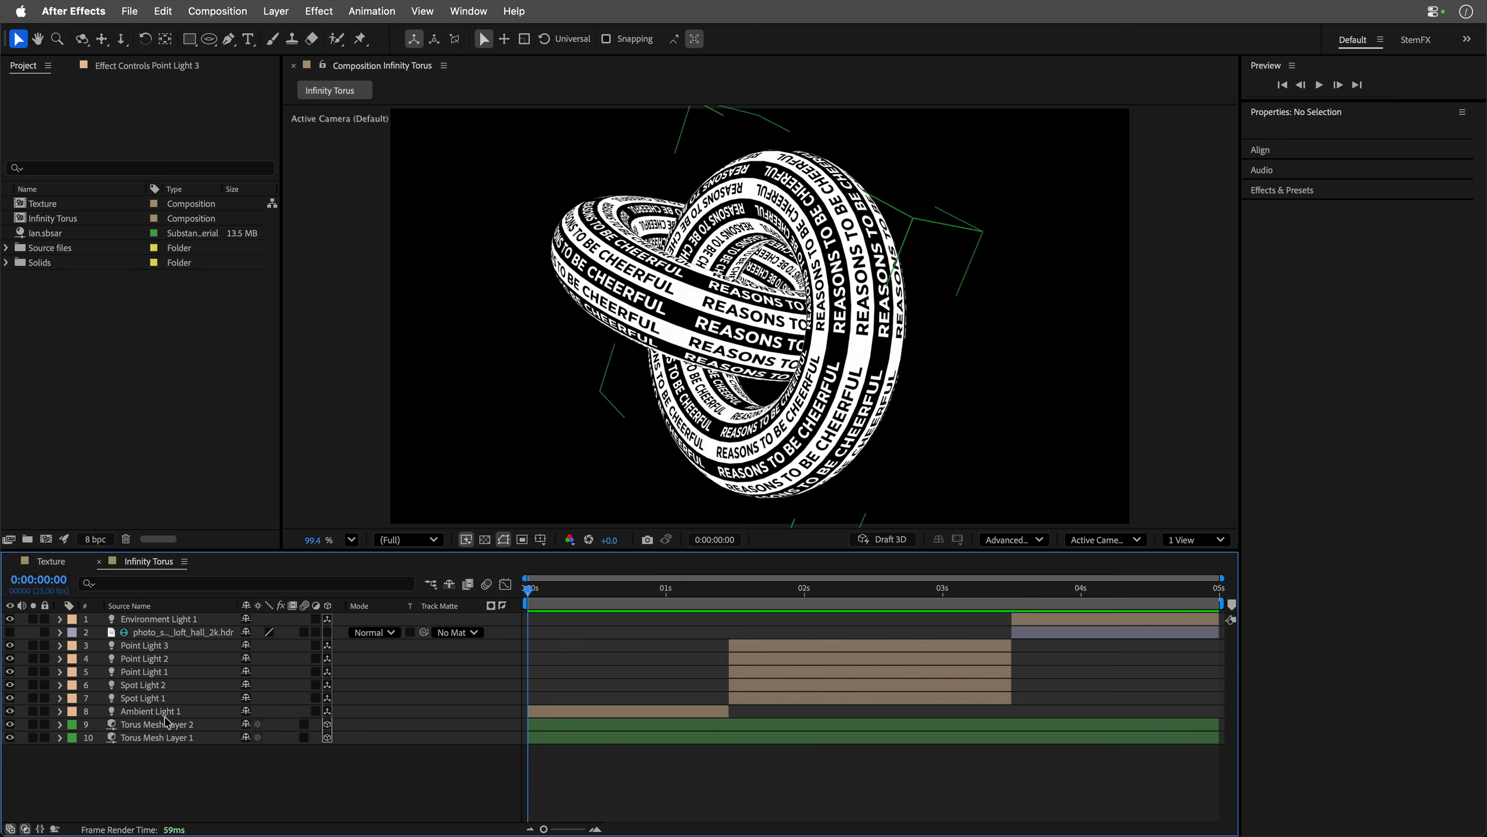
double_click(158, 712)
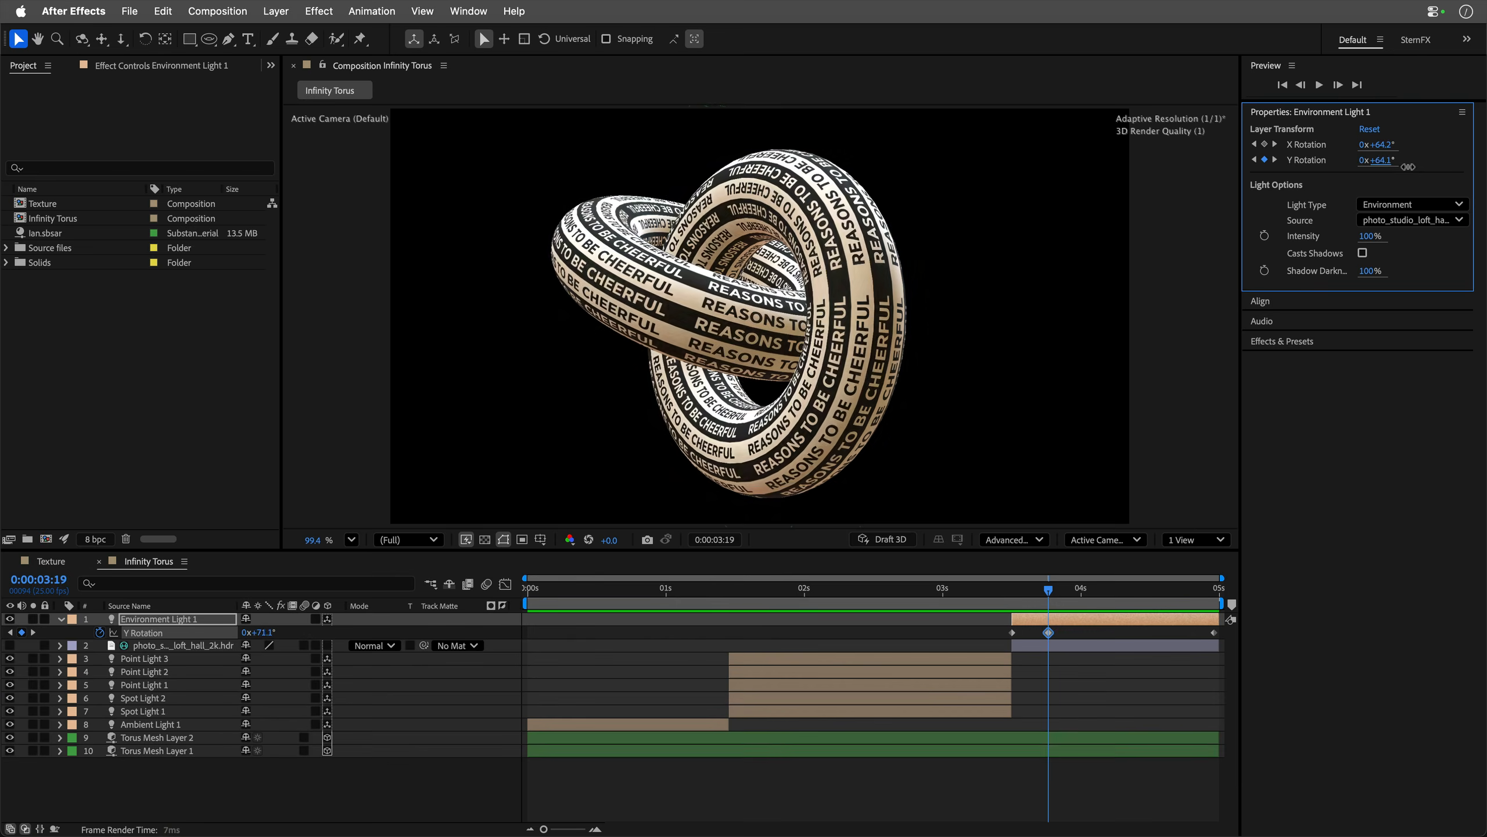
drag(1408, 166, 1422, 166)
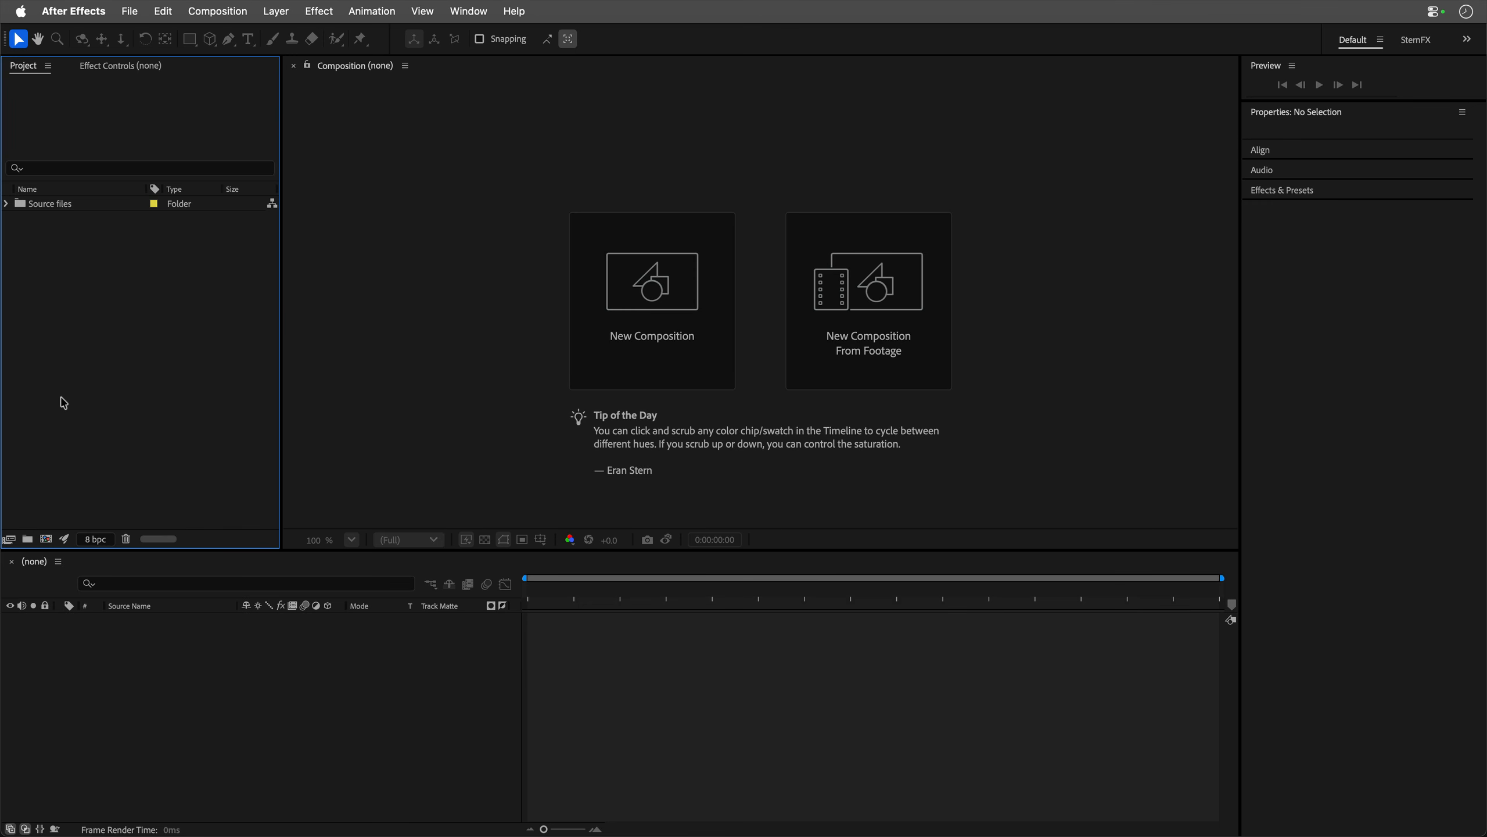
Step: Create a 2048 × 2048 px composition named Texture at 25 fps with a 20-second duration
key(super+n)
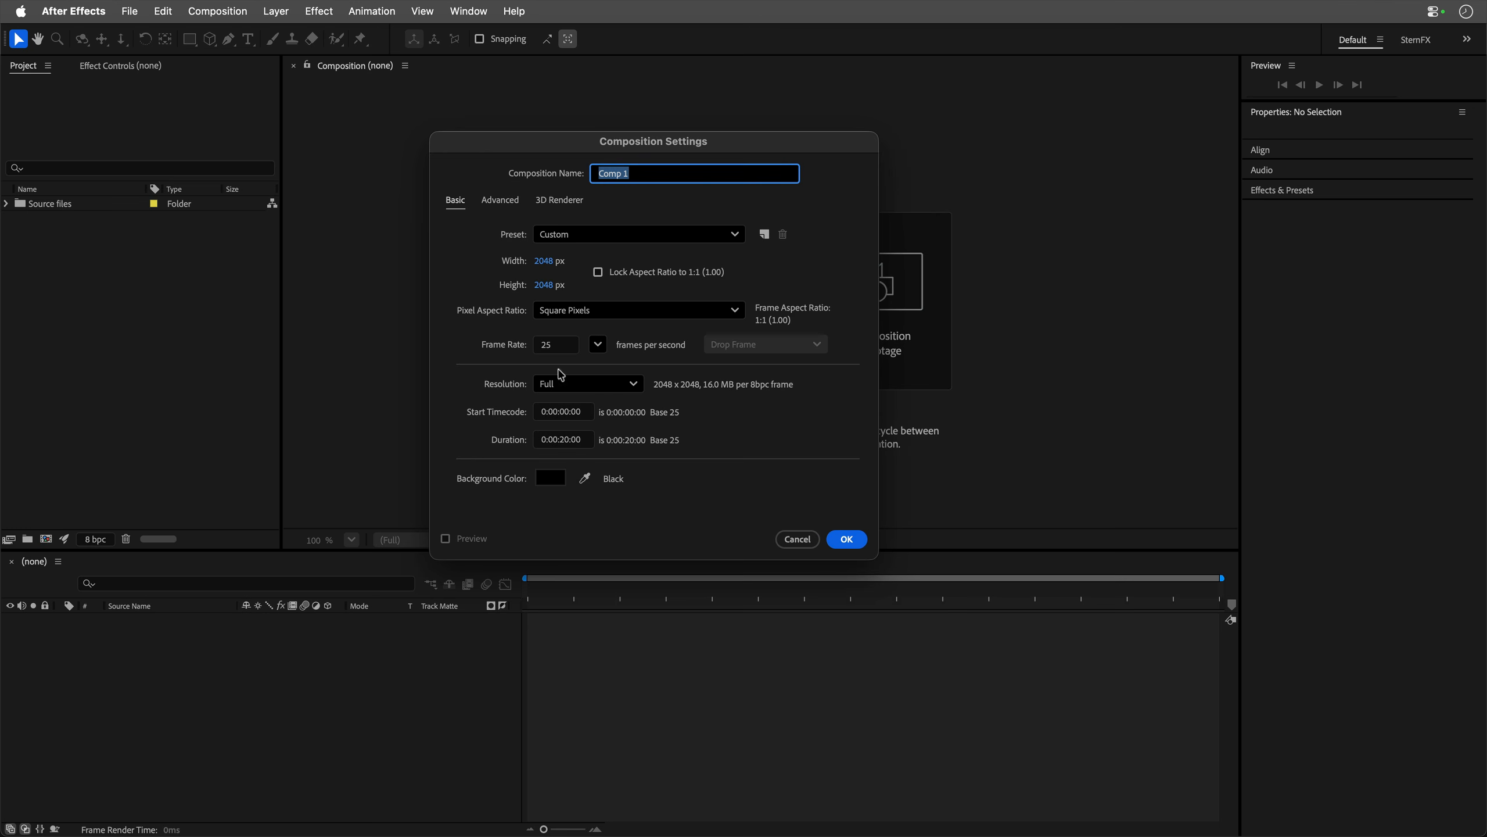
text(Texture)
key(Return)
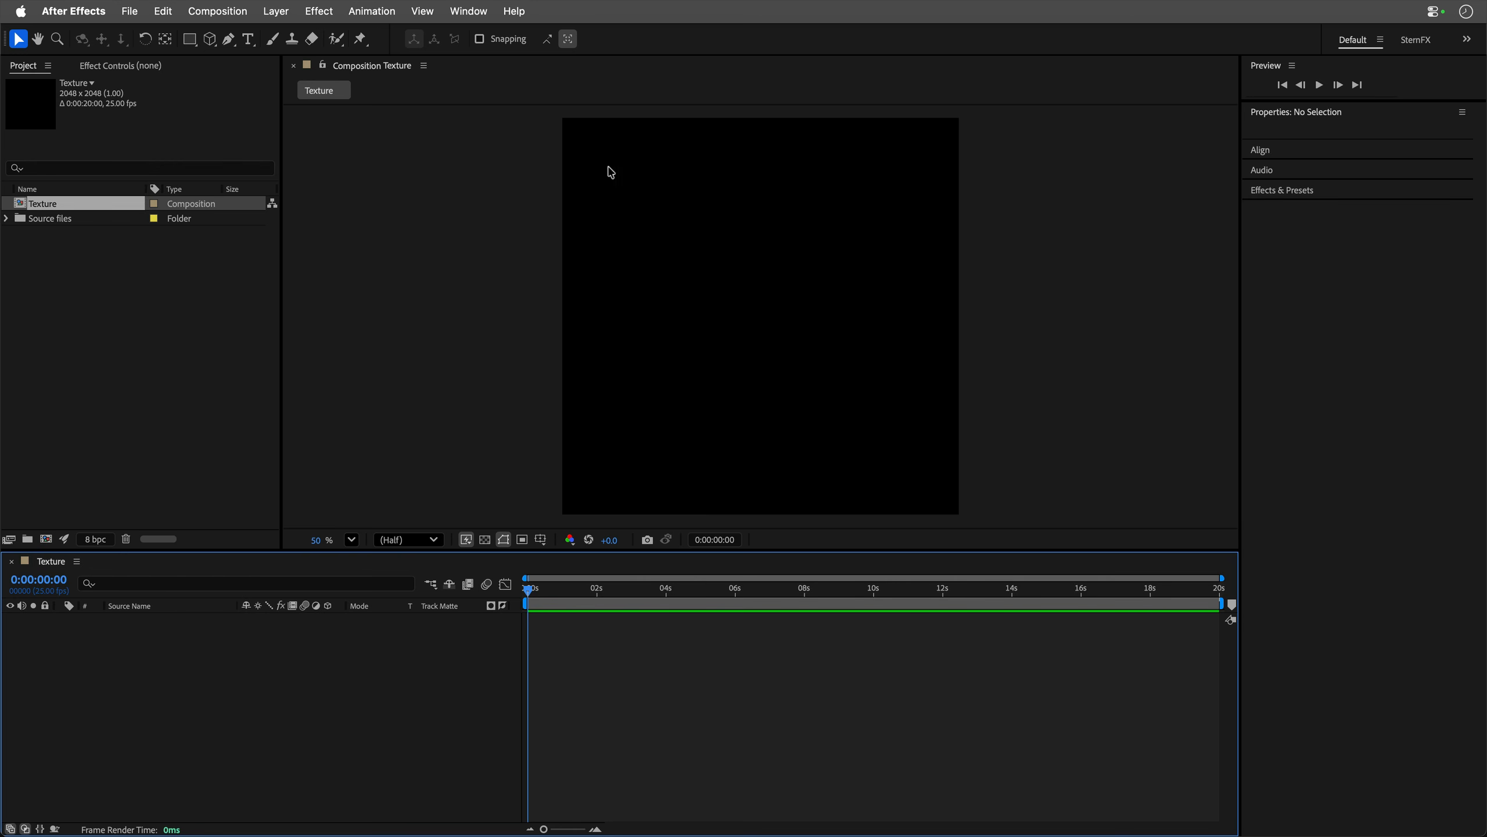
Step: Create a white rectangle shape 2048 px wide and 204 px high, aligned to the composition's top edge
double_click(190, 39)
key(v)
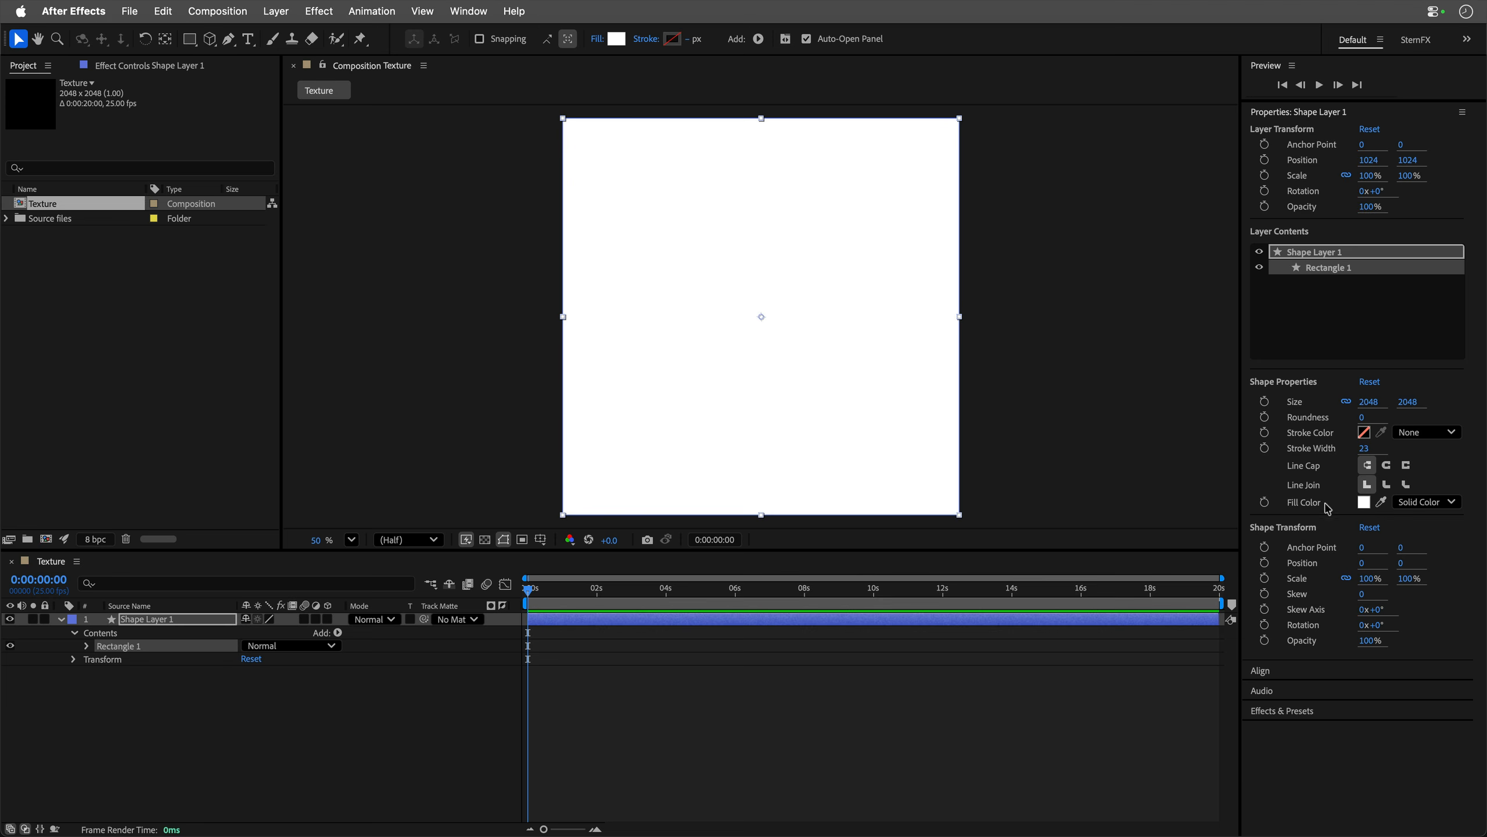
click(1347, 404)
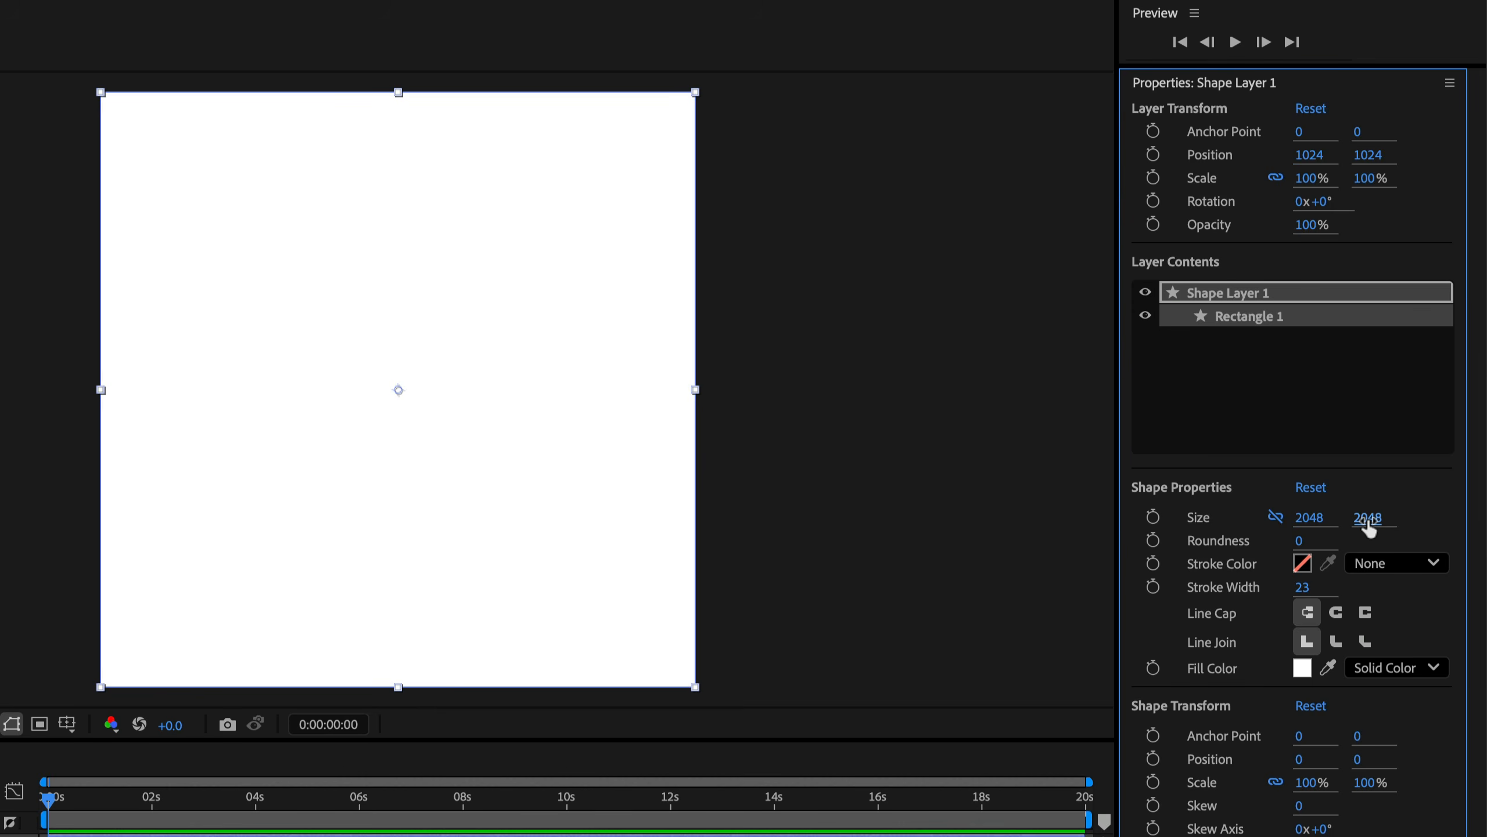
click(1367, 521)
text(204)
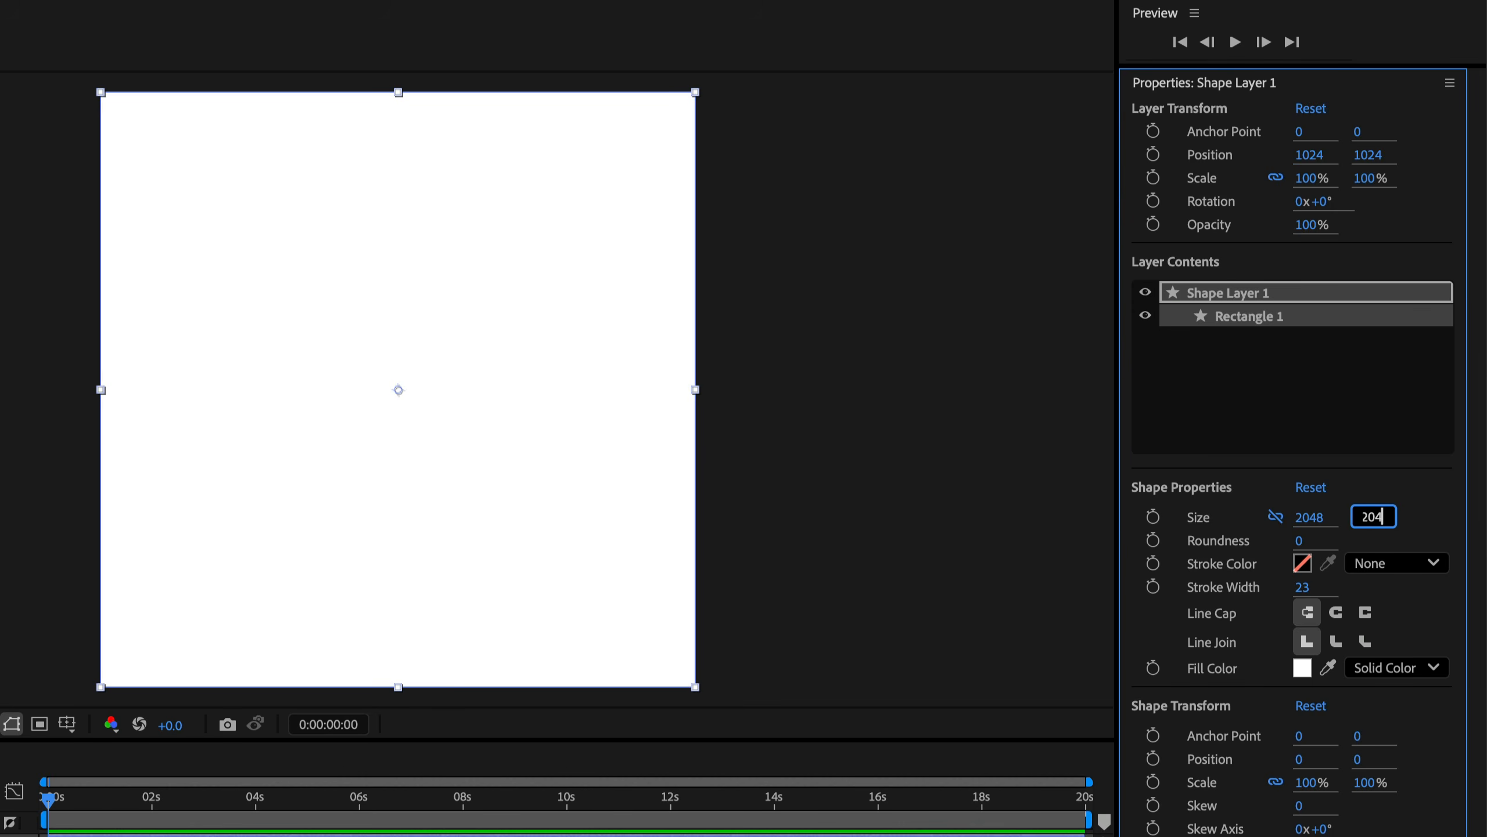
key(Return)
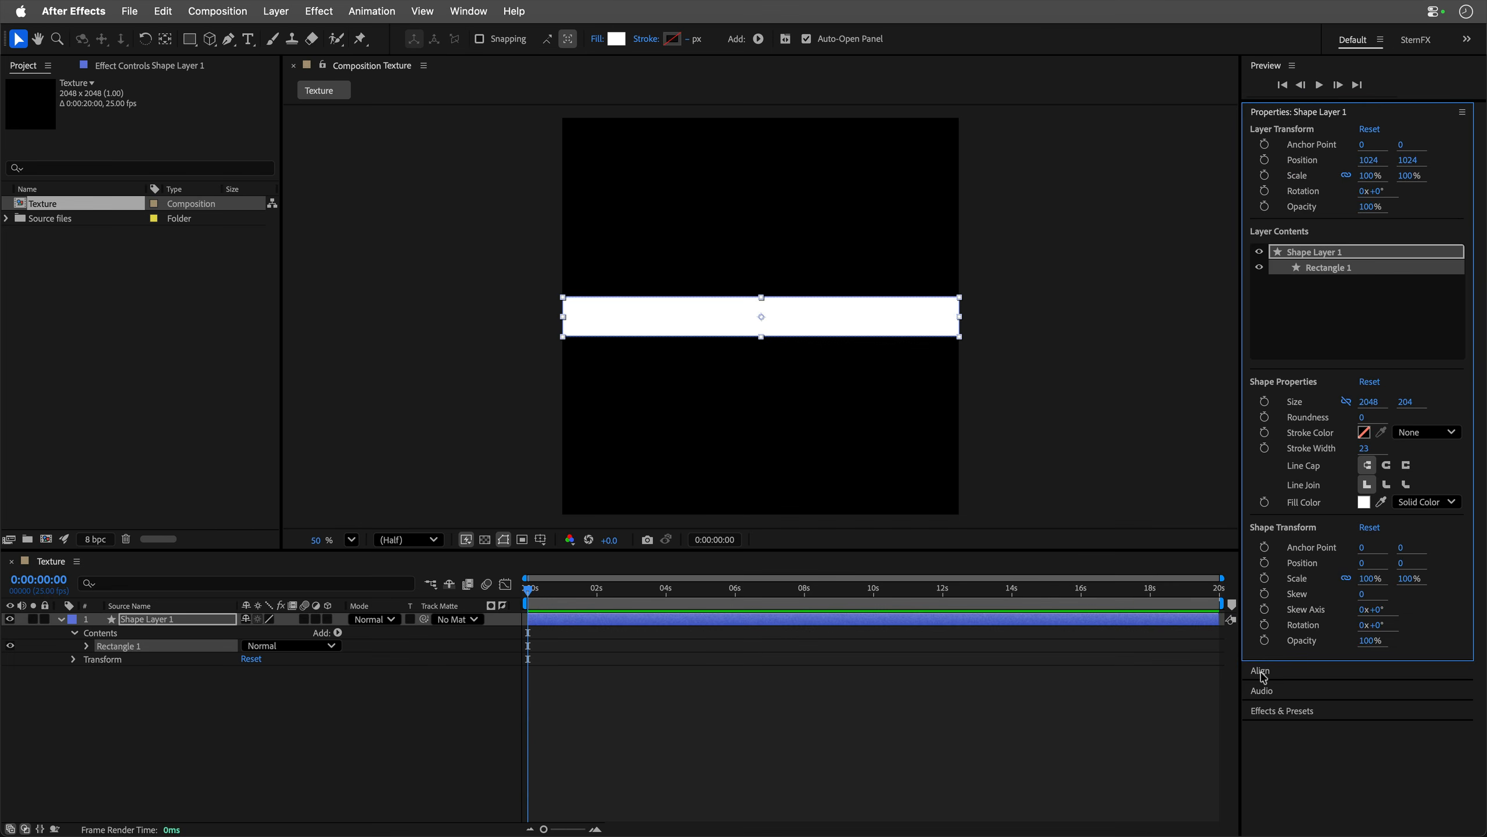
click(1260, 671)
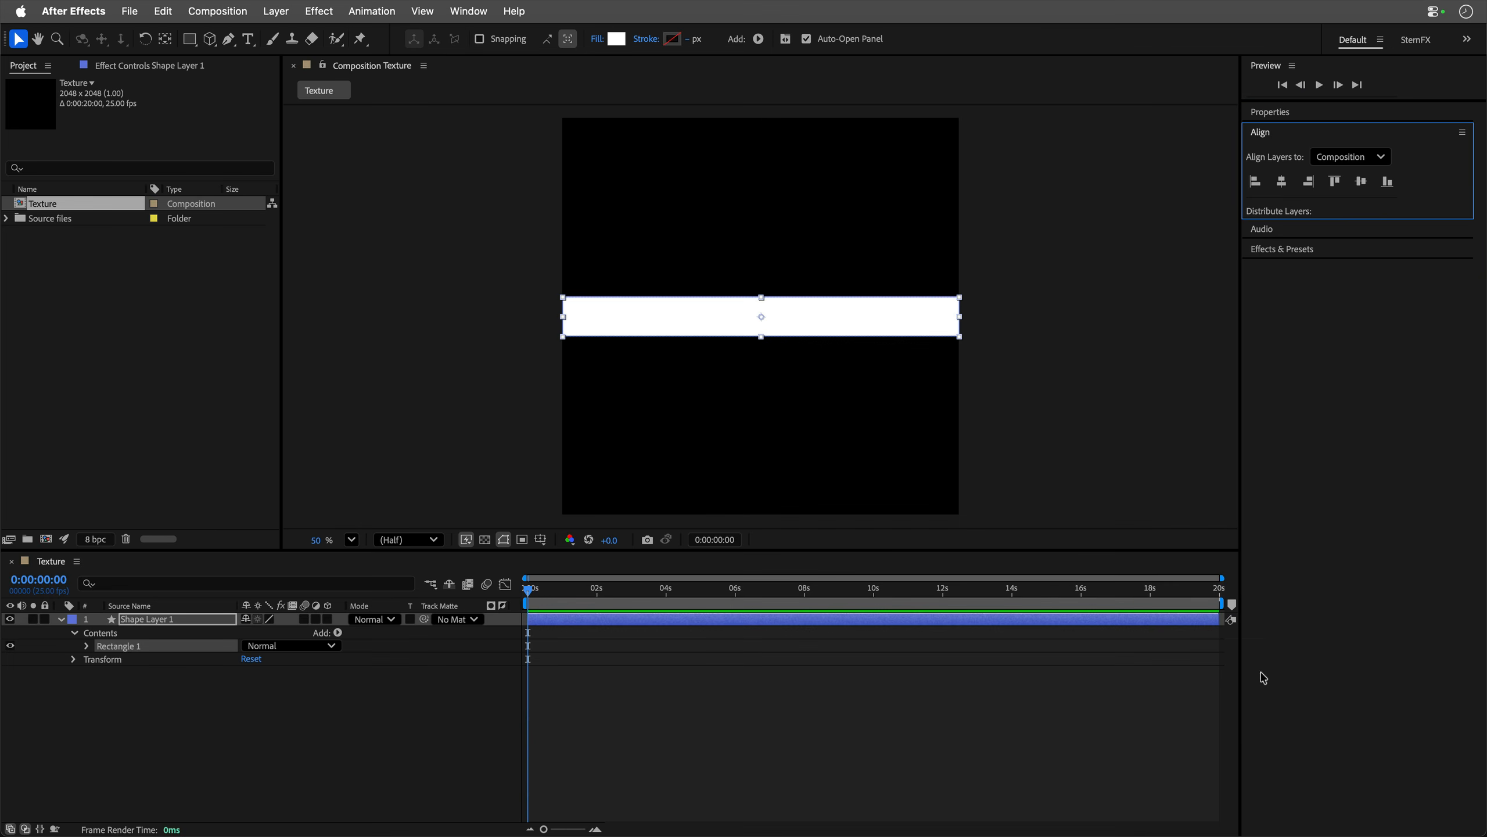
click(1334, 182)
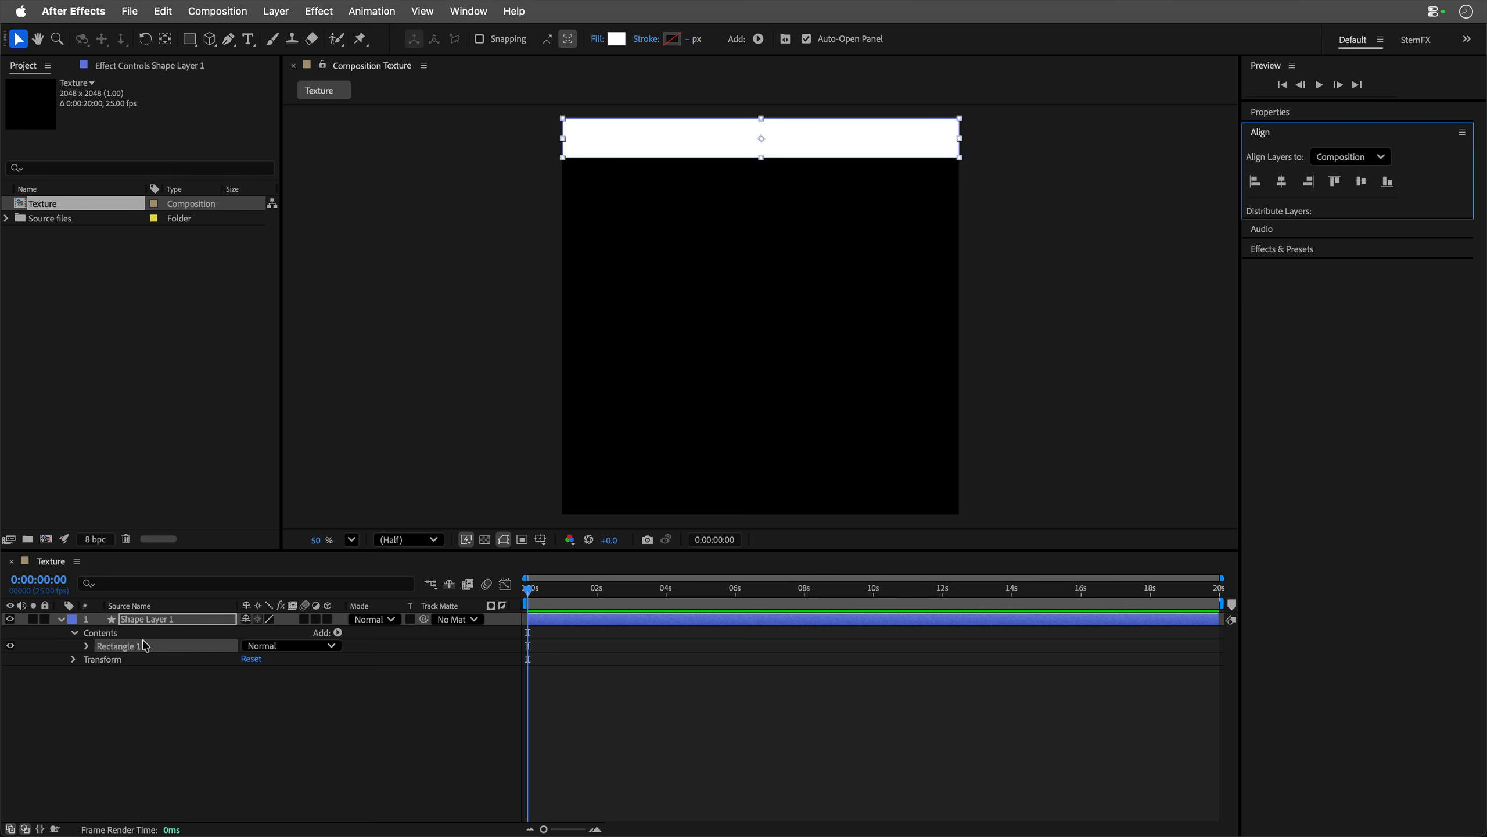
Step: Duplicate the rectangle inside the shape layer and fill the copy with black (000000)
click(115, 647)
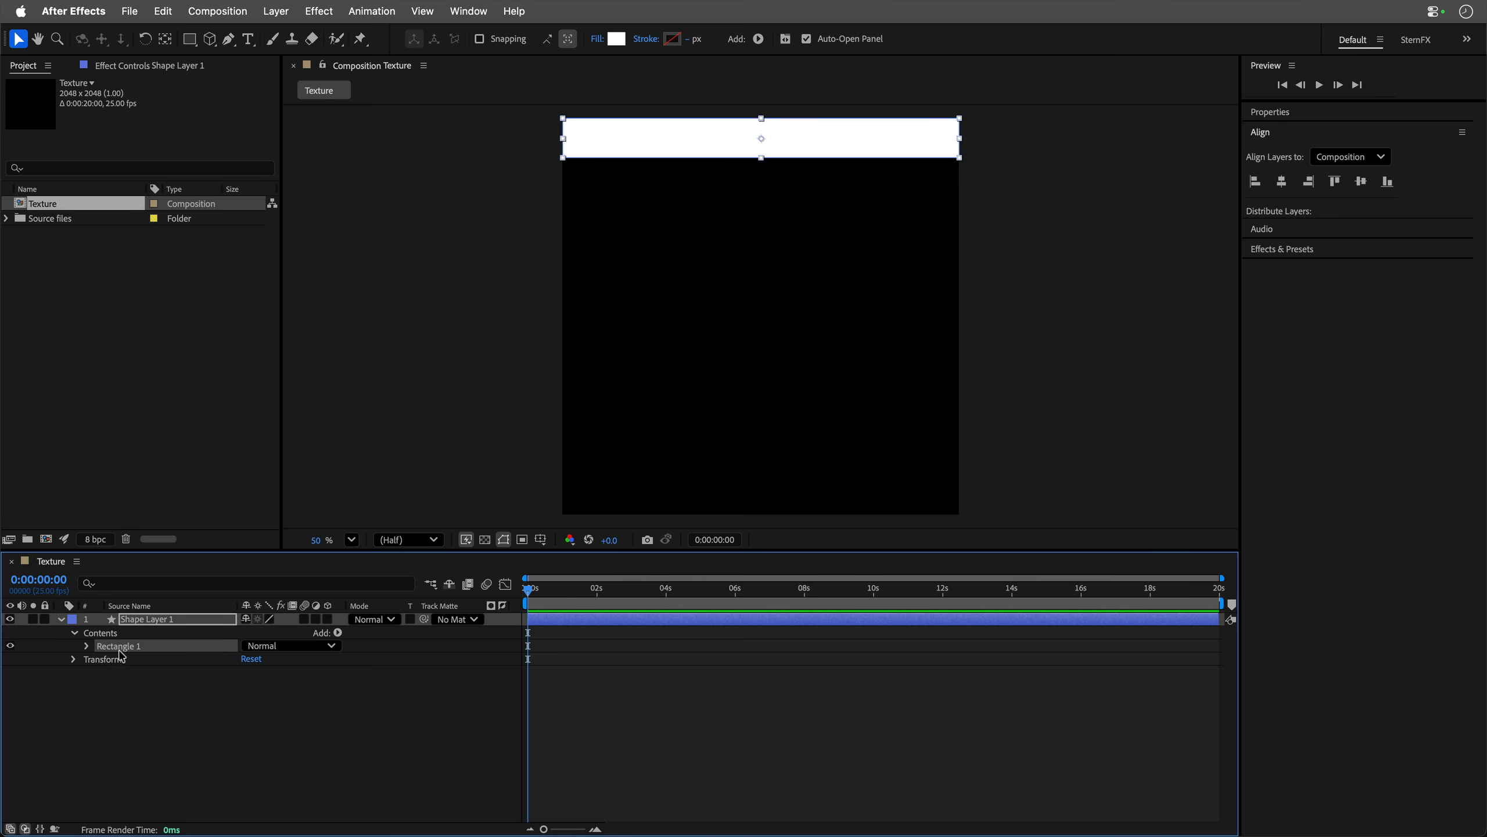
key(super+d)
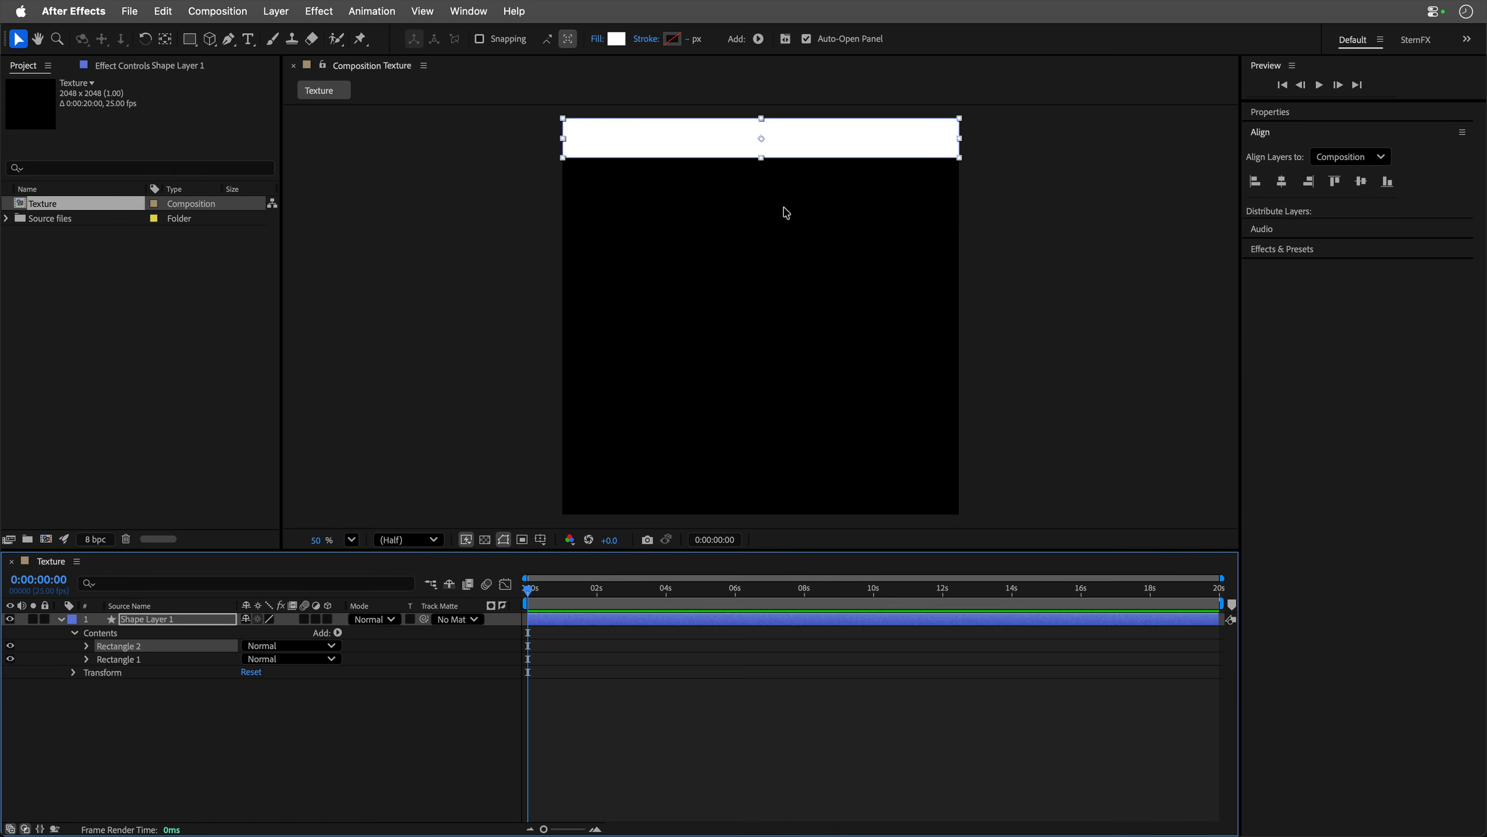
click(1314, 112)
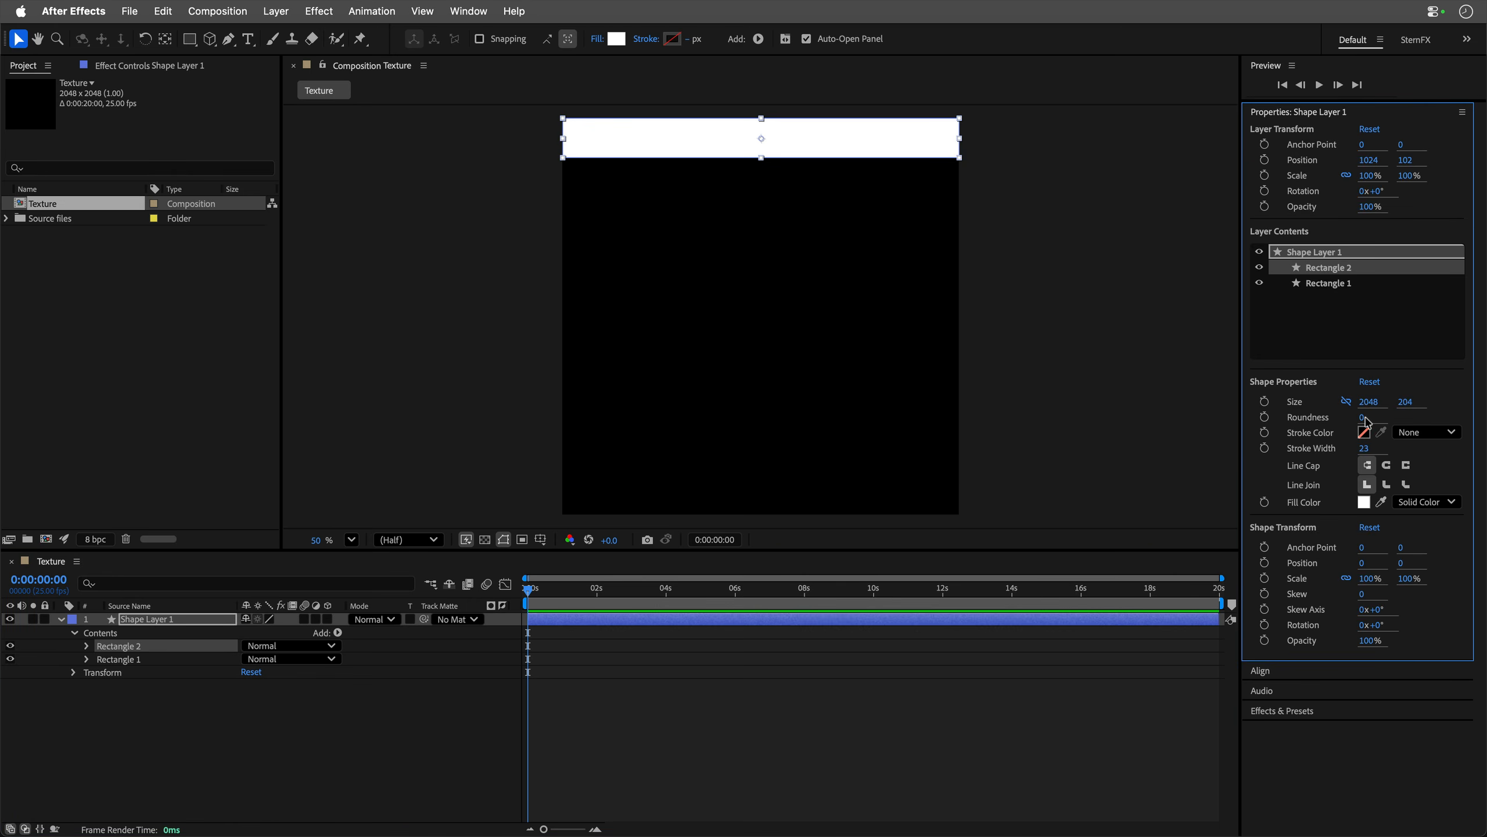
click(1364, 502)
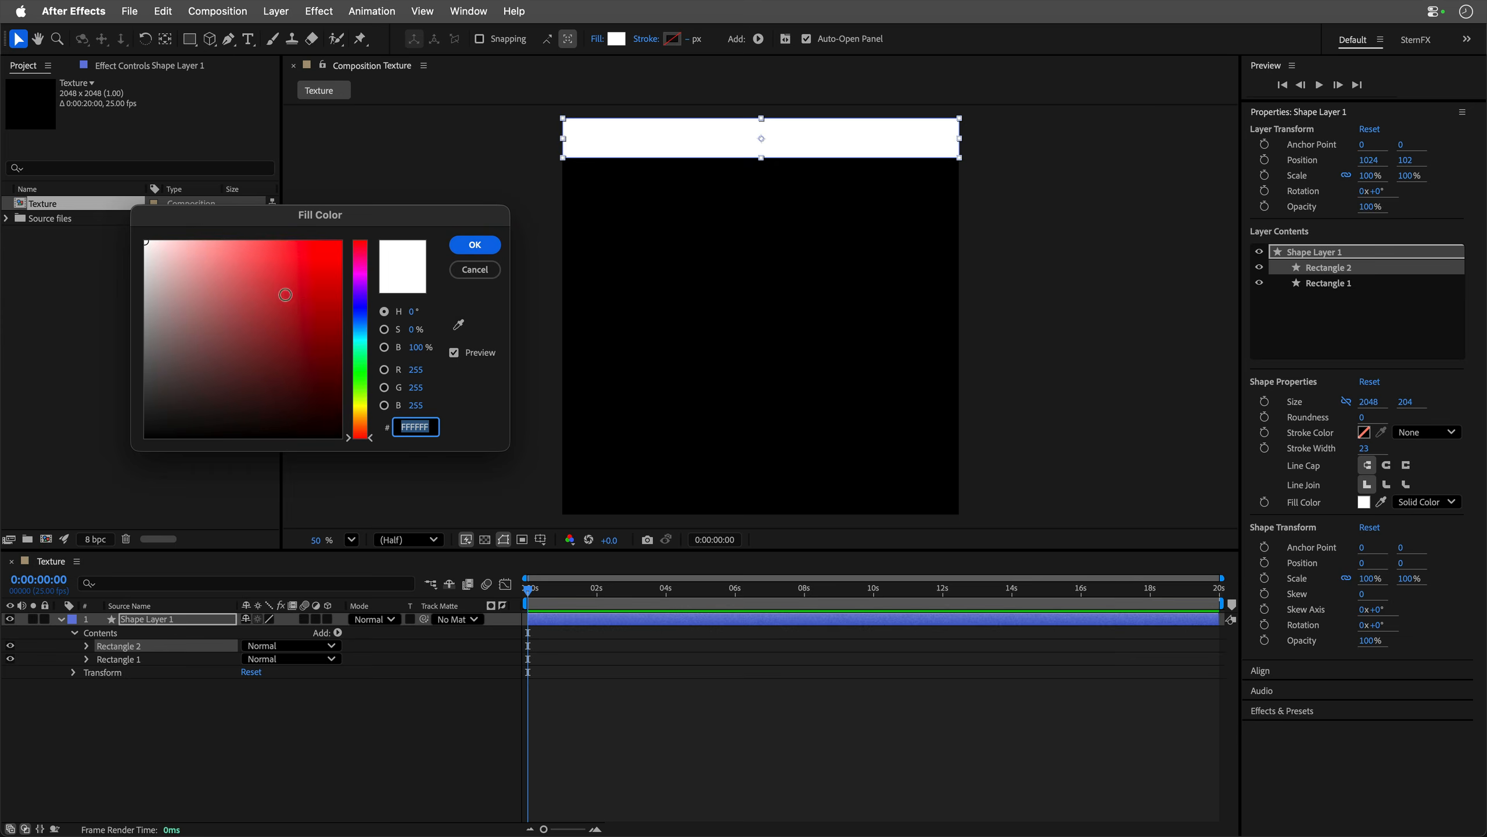
text(000000)
click(474, 246)
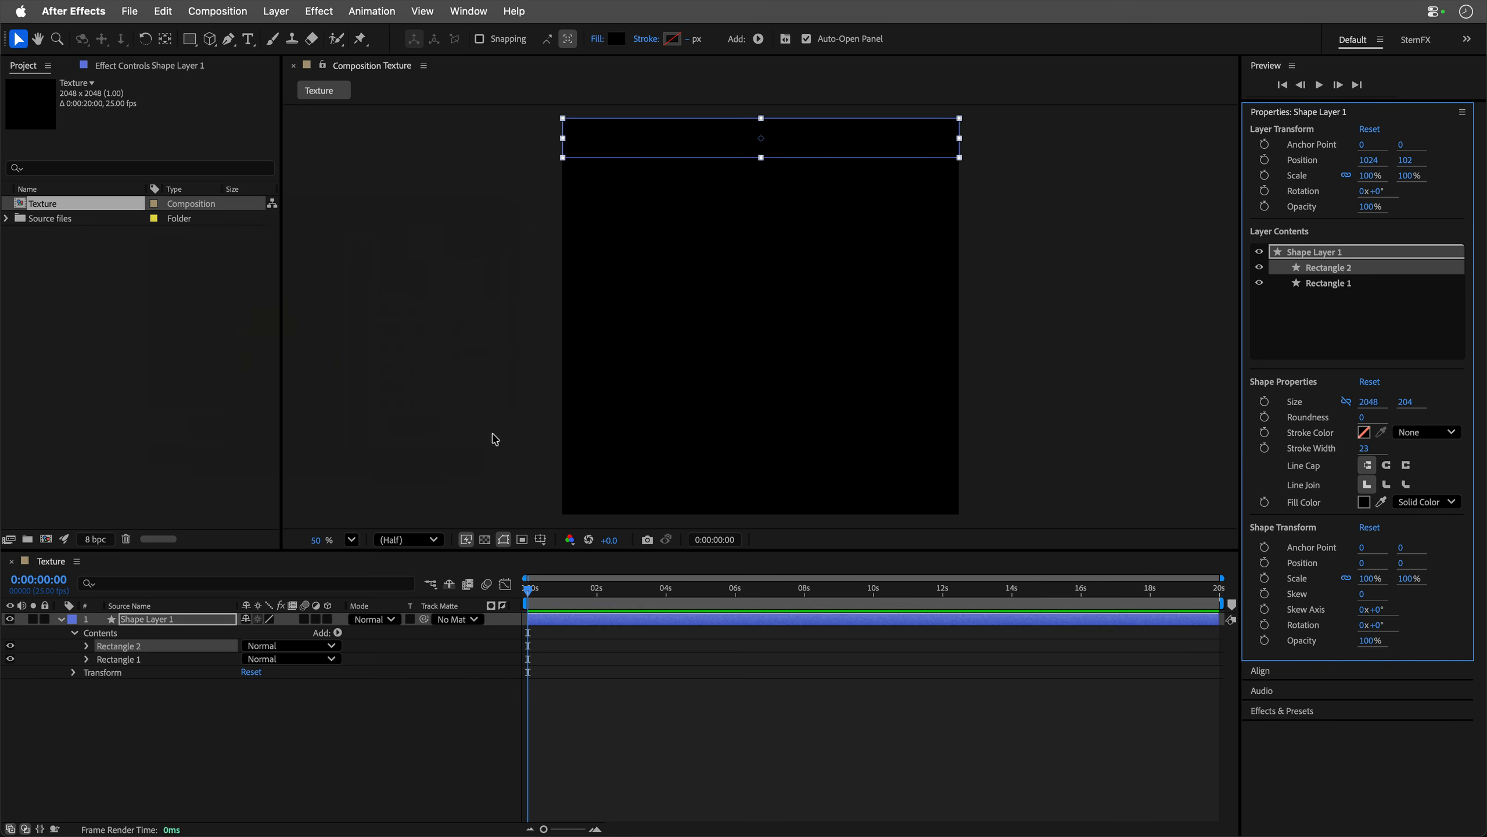
Step: Show the transparency grid and move the black rectangle down 204 px so it sits directly beneath the white stripe
click(485, 539)
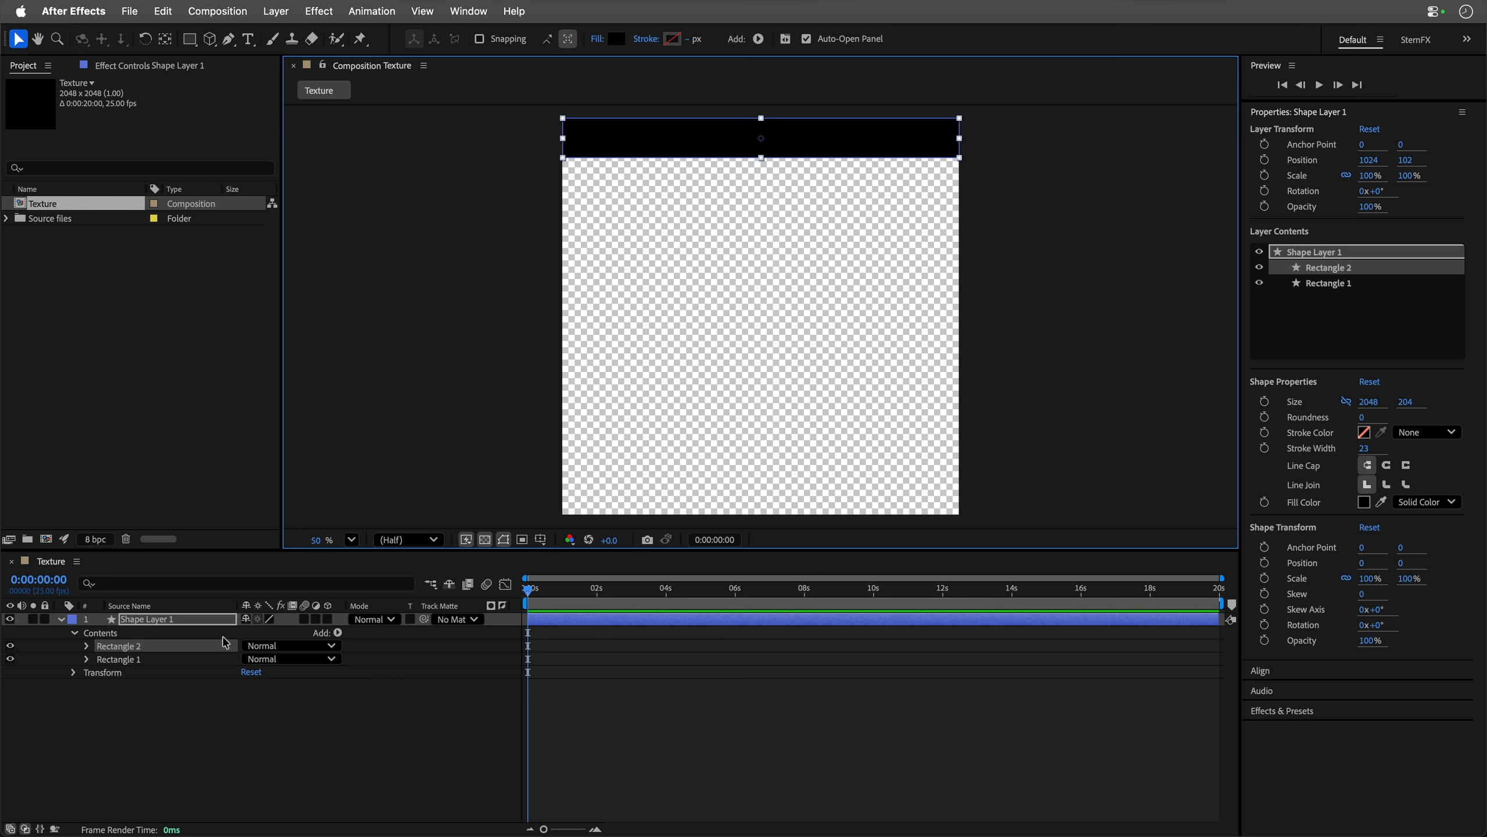
key(shift+Down)
key(shift+Down)
key(shift+Down)
key(shift+Down)
key(shift+Down)
key(shift+Down)
key(shift+Down)
key(shift+Down)
key(shift+Down)
key(shift+Down)
key(shift+Down)
key(shift+Down)
key(shift+Down)
key(shift+Down)
key(shift+Down)
key(shift+Down)
key(shift+Down)
key(shift+Down)
key(shift+Down)
key(shift+Down)
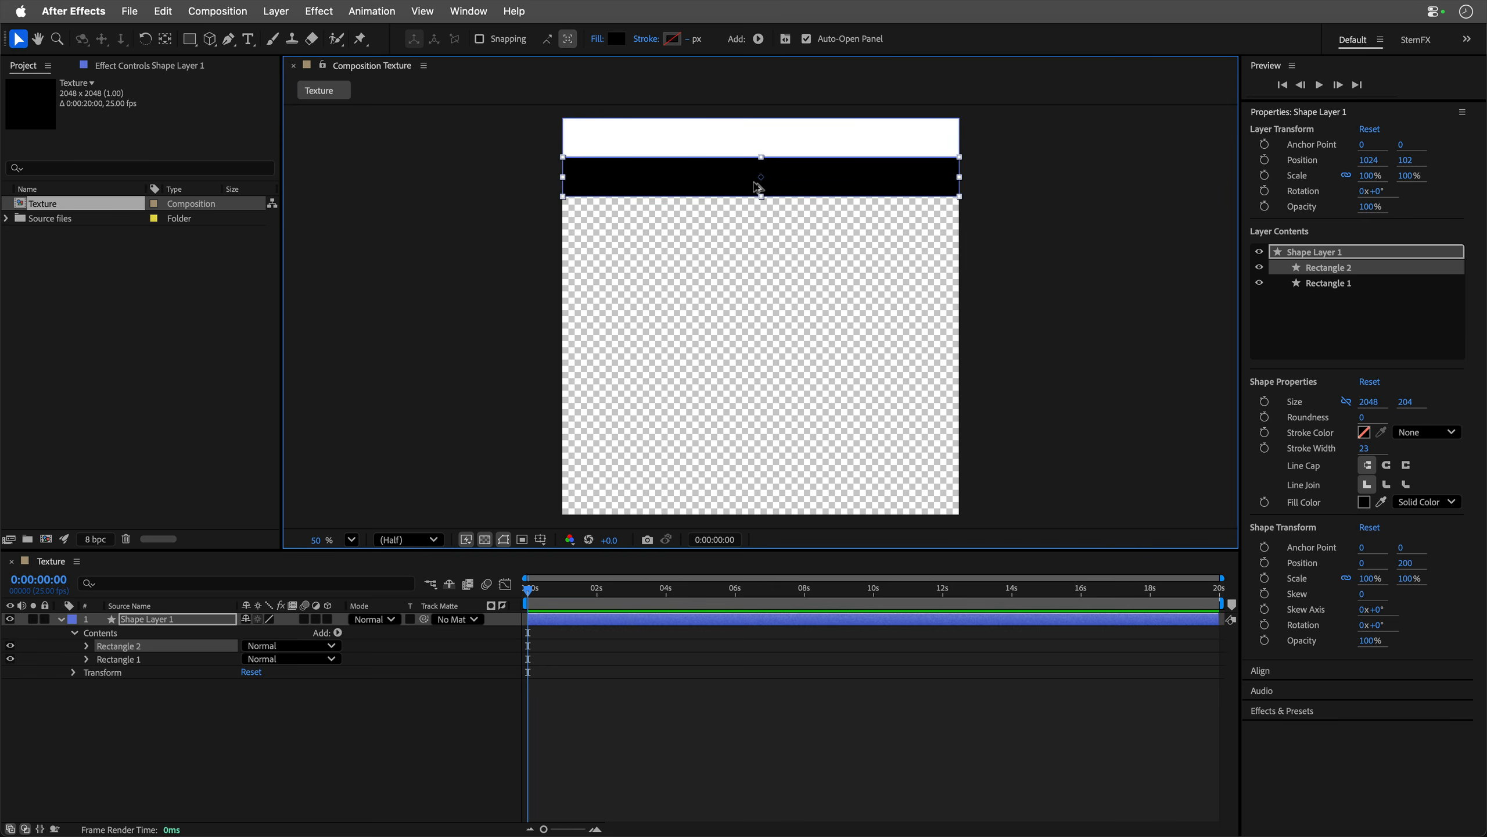
scroll(760, 183, up, 8)
drag(680, 172, 701, 253)
scroll(701, 254, up, 2)
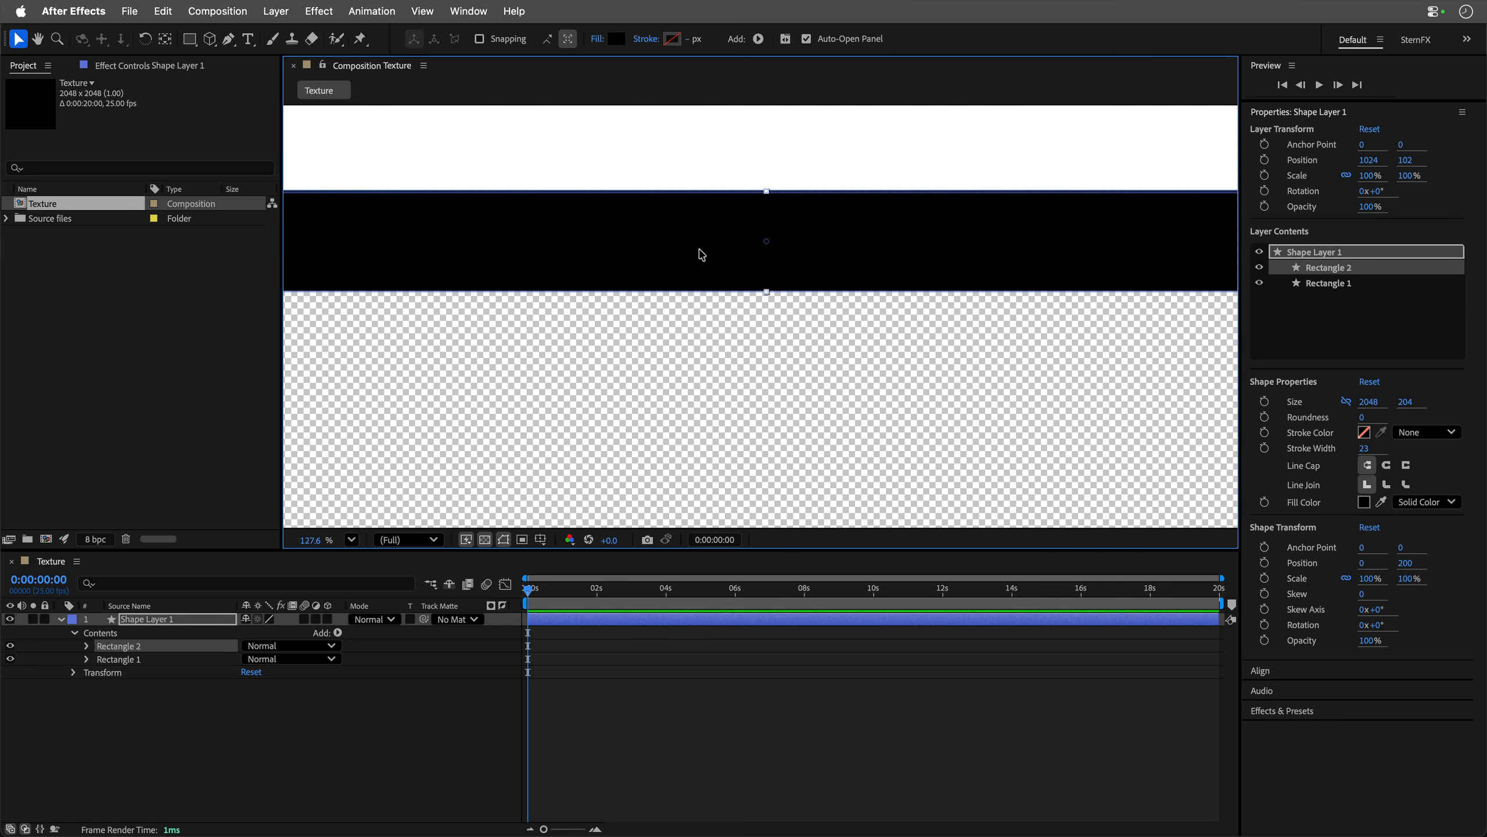
key(Down)
key(Down)
key(Down)
key(Down)
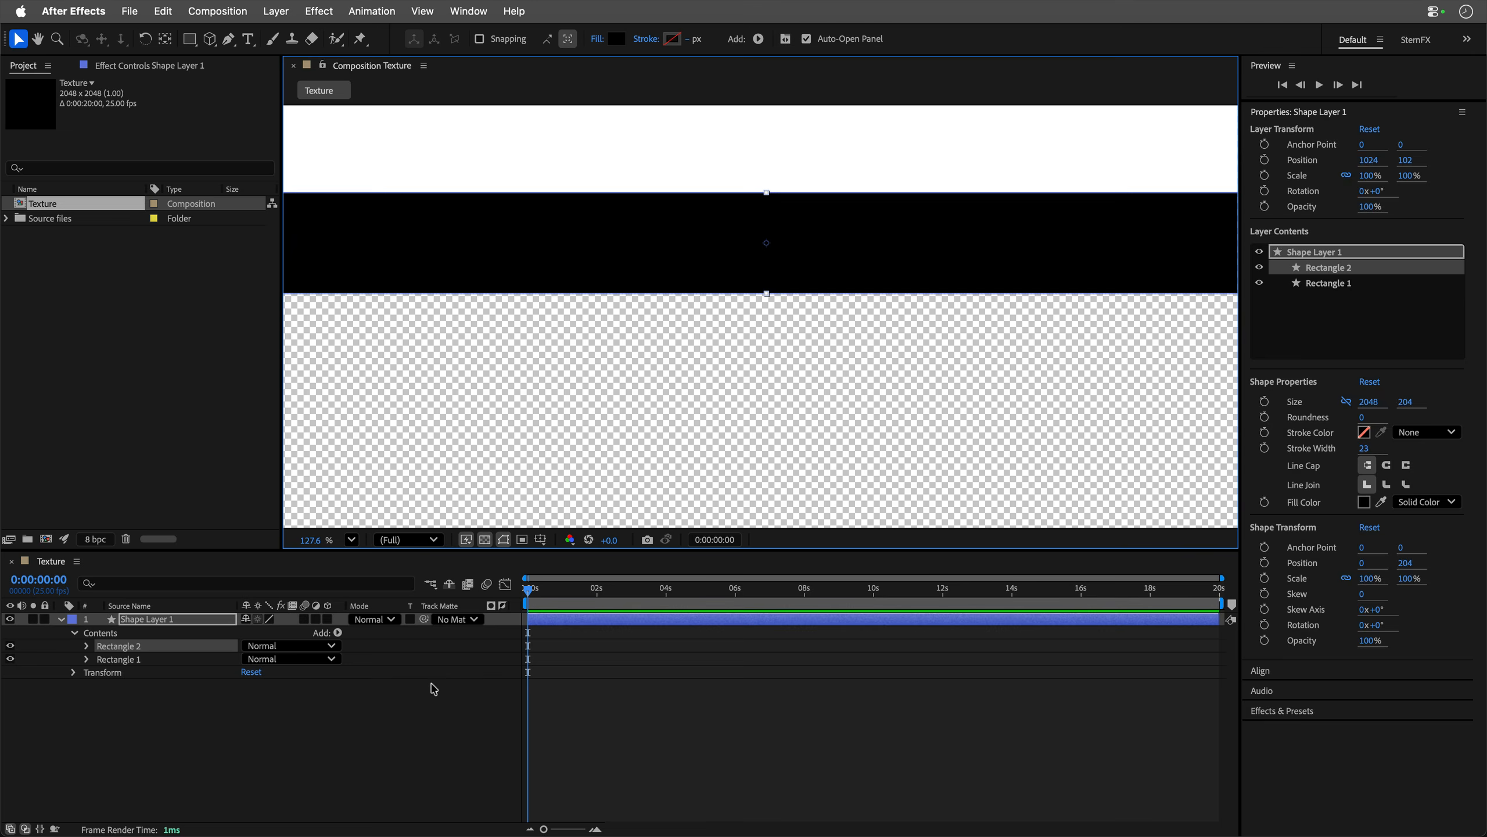
click(415, 697)
key(comma)
key(comma)
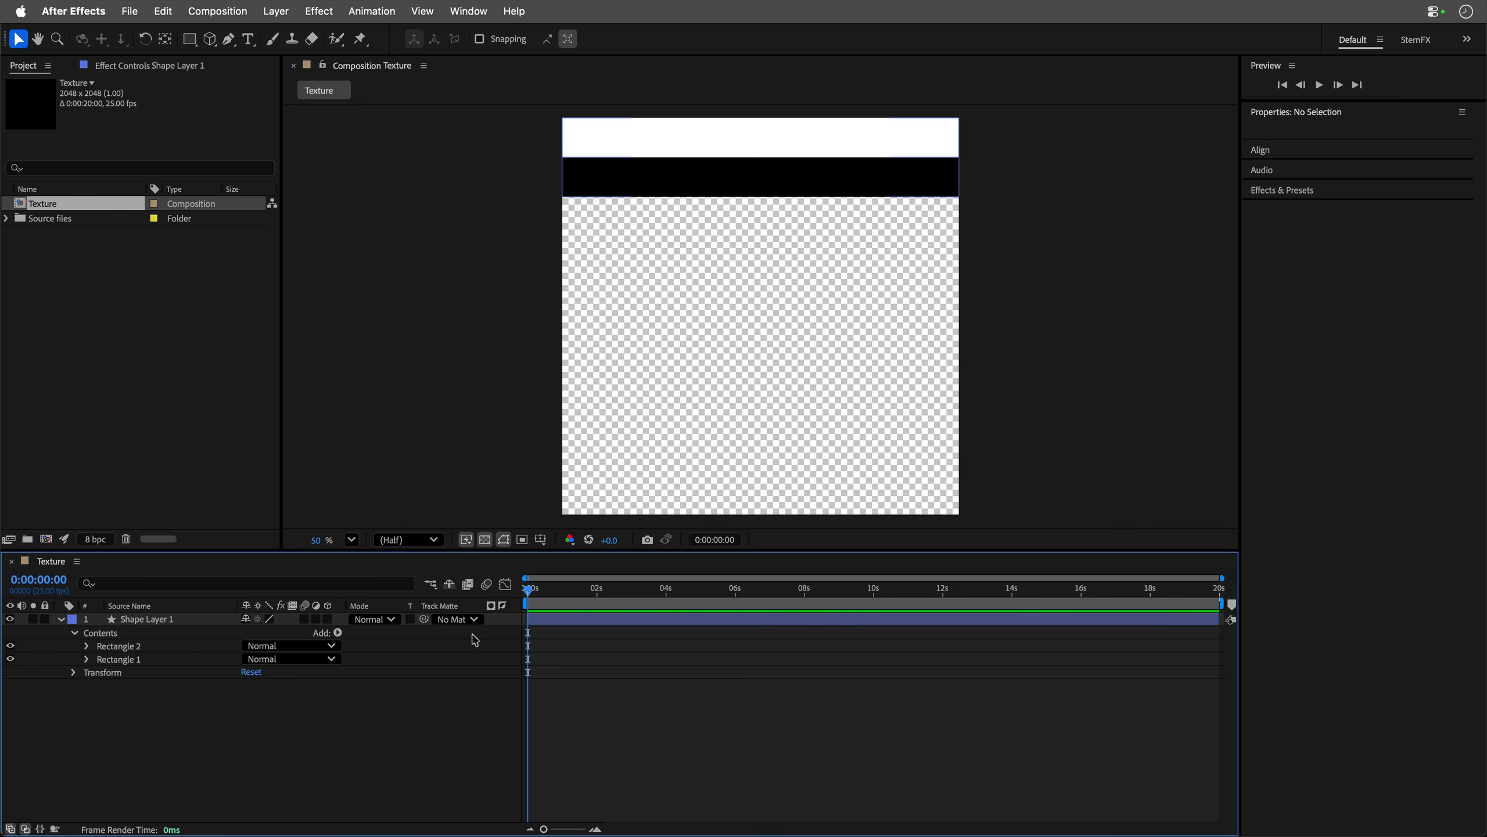
Step: Add a text layer reading REASONS TO BE CHEERFUL on the white stripe
scroll(765, 131, up, 10)
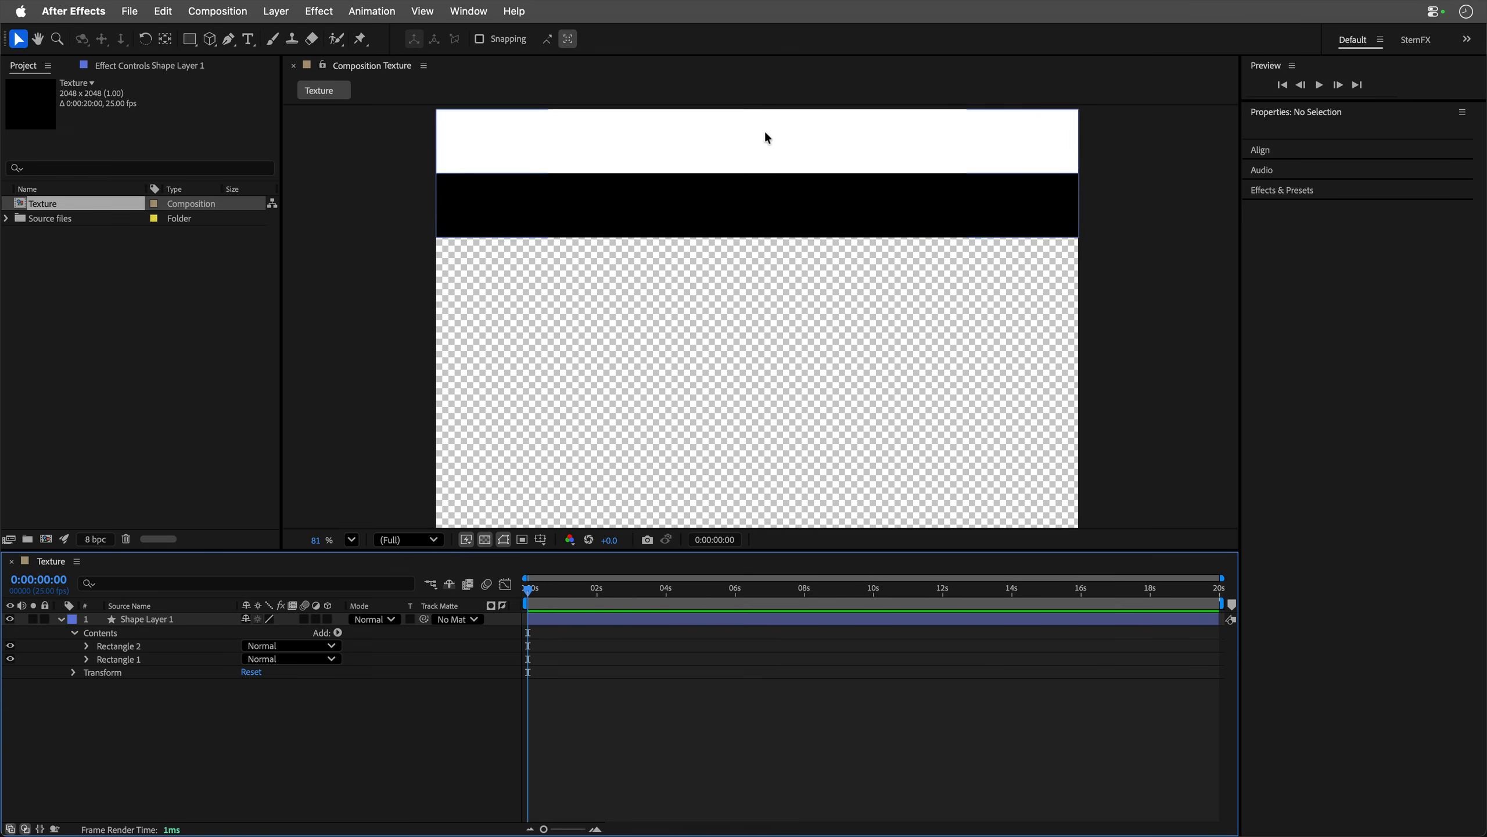
key(space)
drag(749, 247, 747, 306)
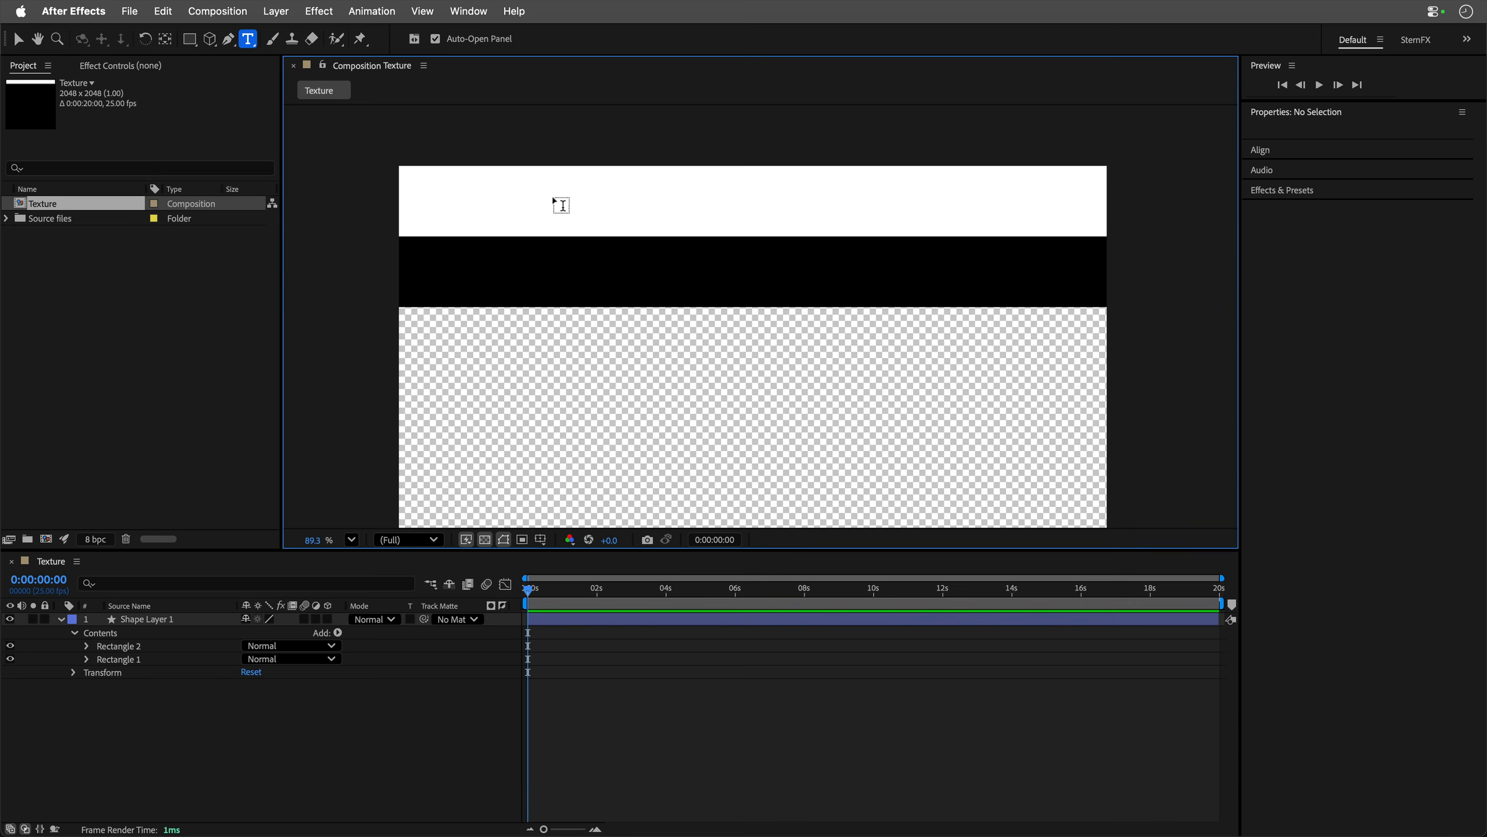
click(532, 207)
text(REASONS TO BE CHEERFUL)
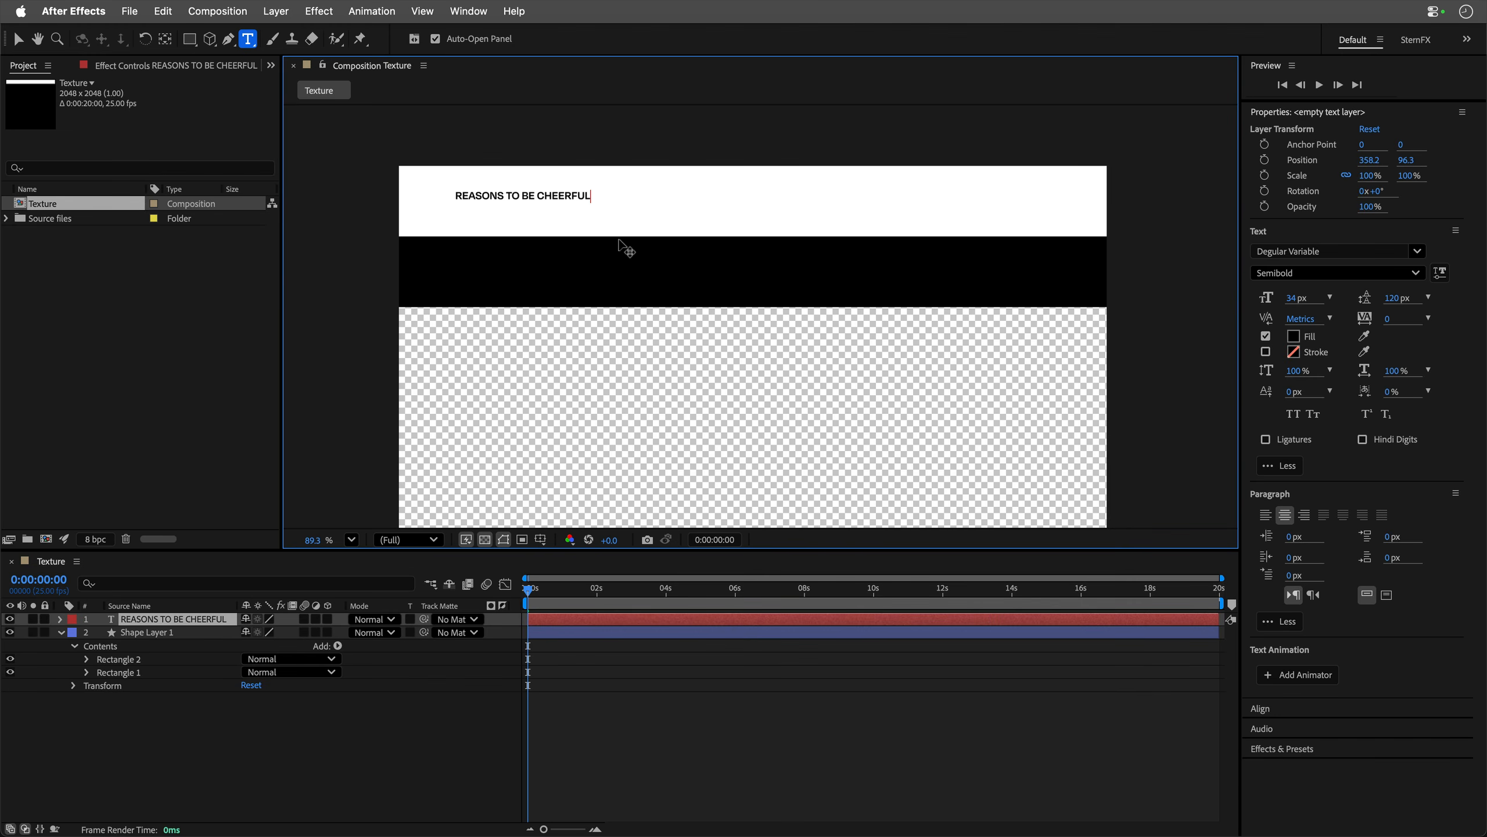
click(18, 38)
Step: Set the text's font to Gotham Narrow Bold and its size to 150 px
click(1363, 251)
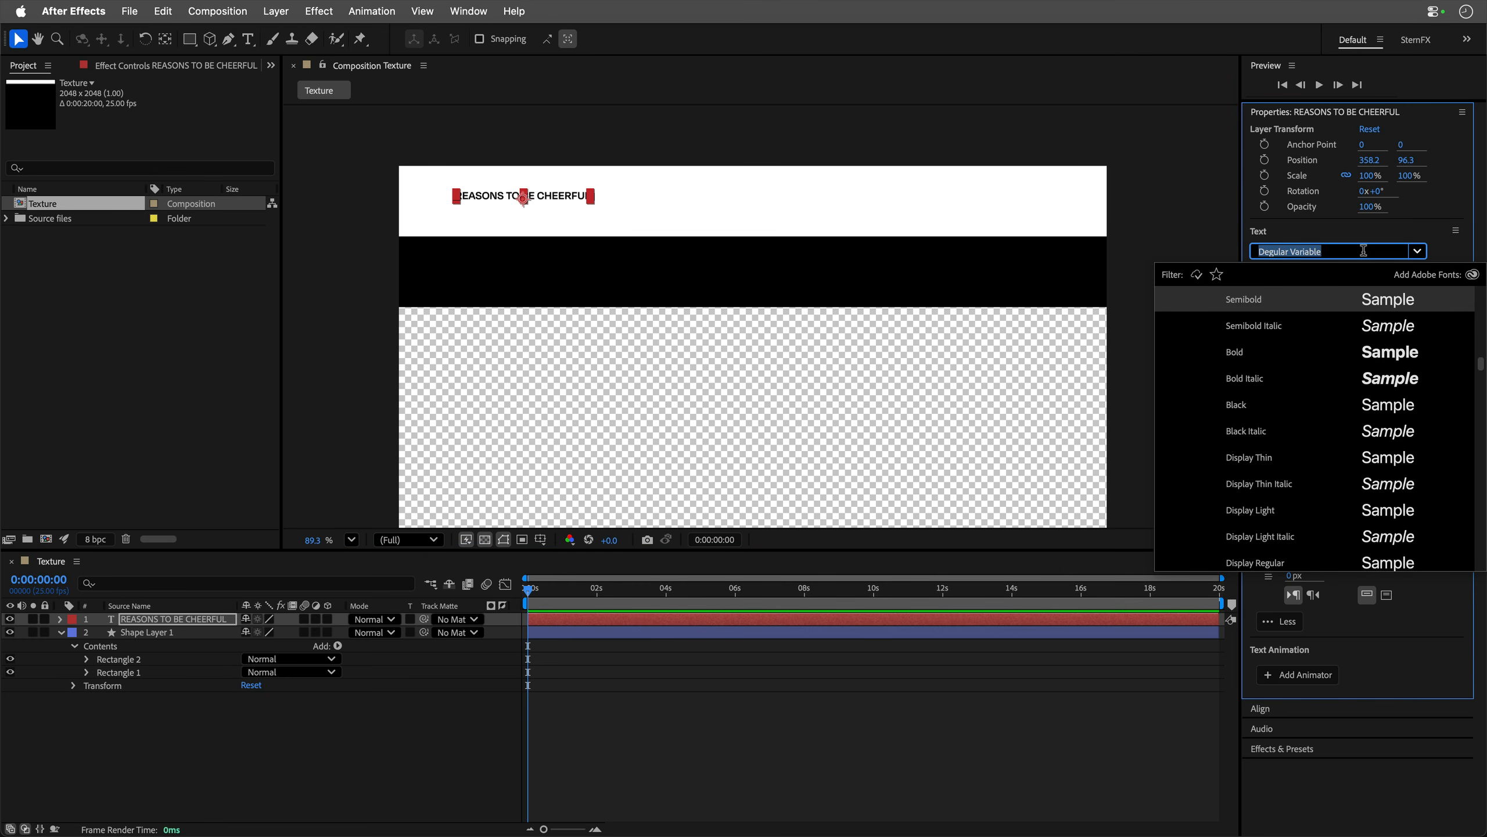
text(gotham )
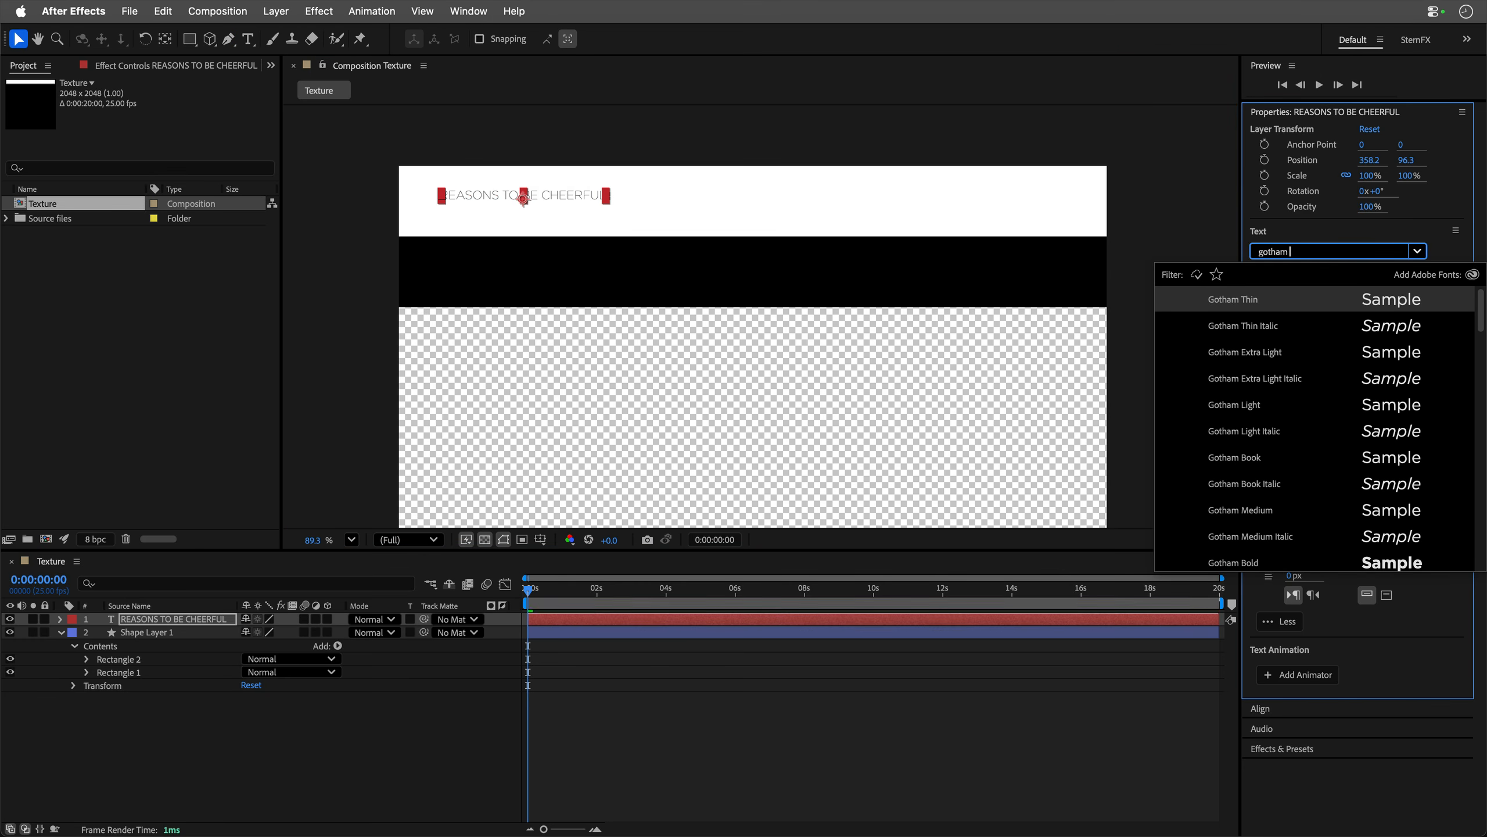
text(na)
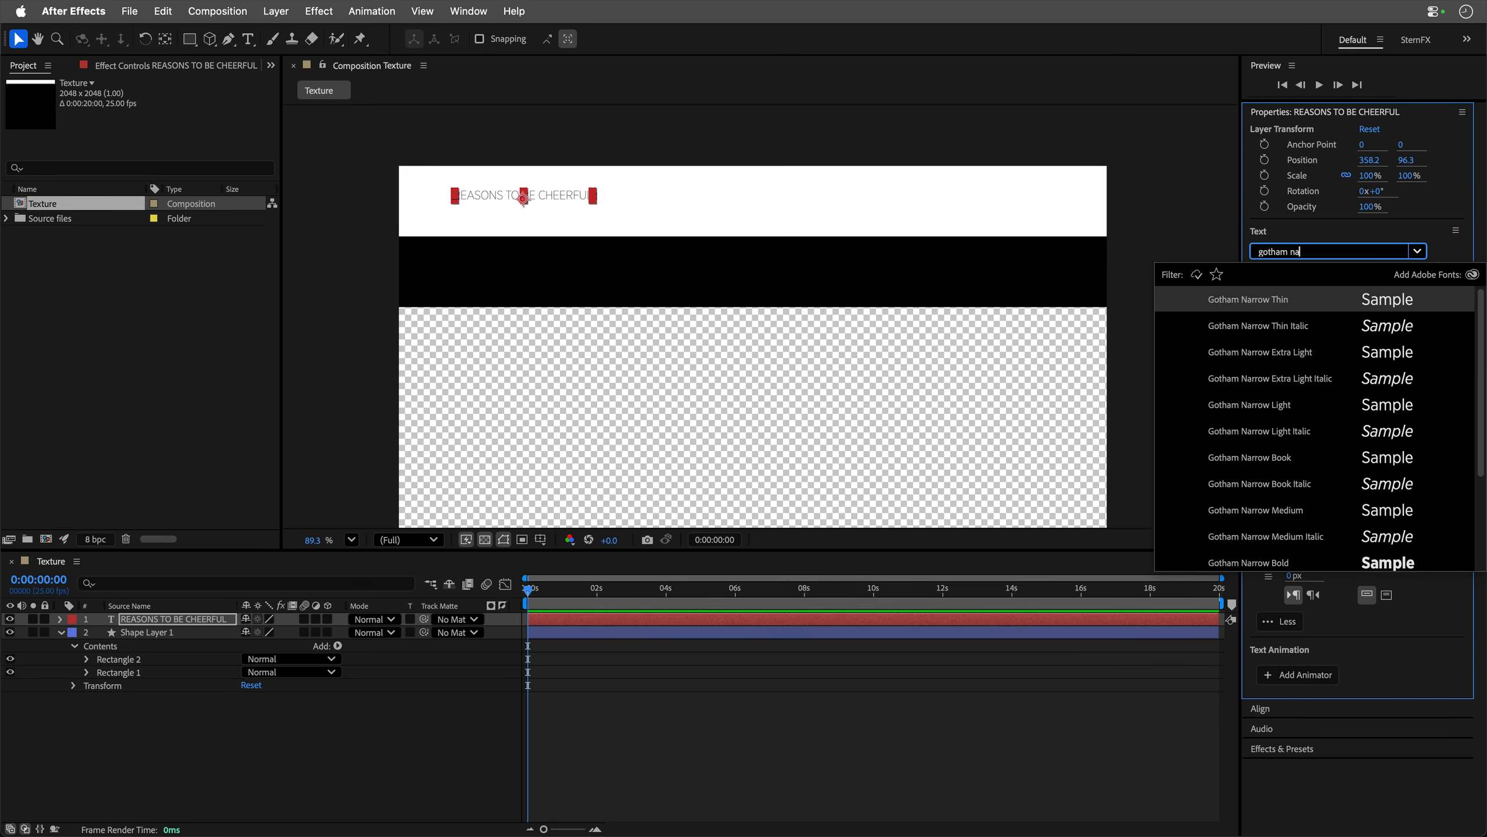
key(Down)
key(Down)
key(Down)
key(Down)
key(Down)
key(Down)
key(Down)
key(Down)
key(Down)
key(Down)
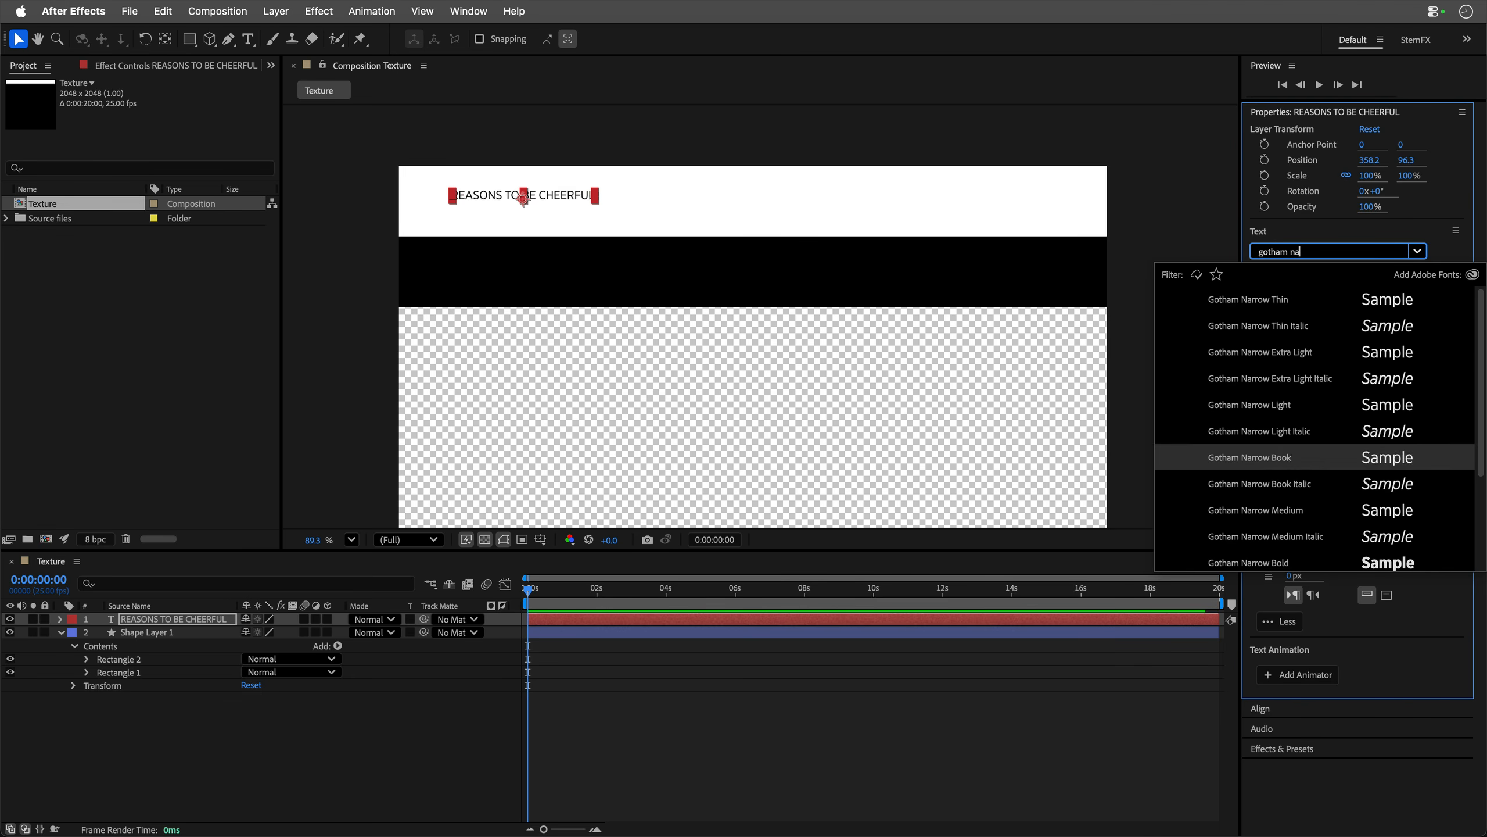
key(Return)
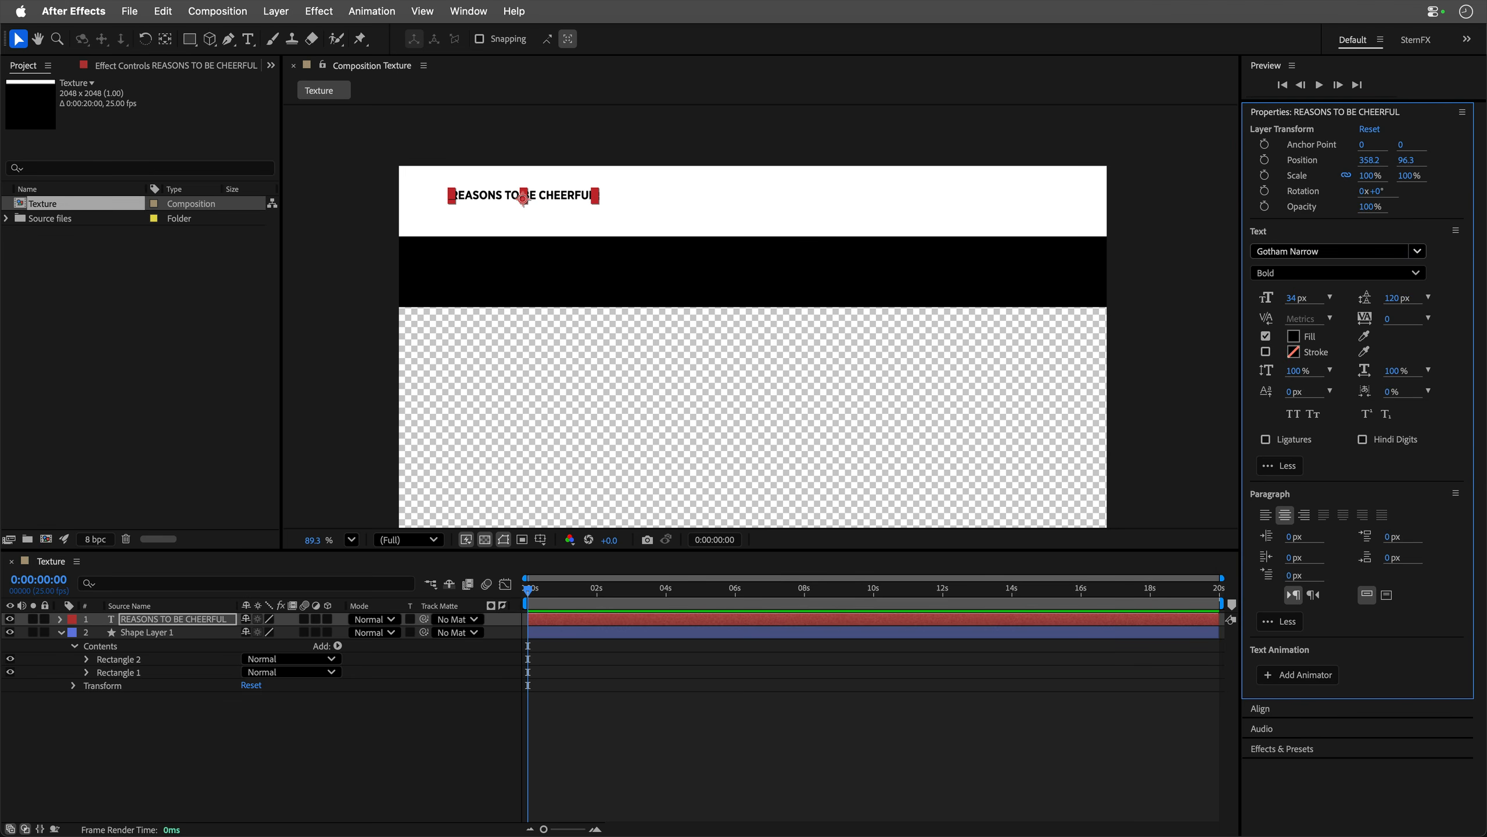
click(1290, 300)
text(150)
key(Return)
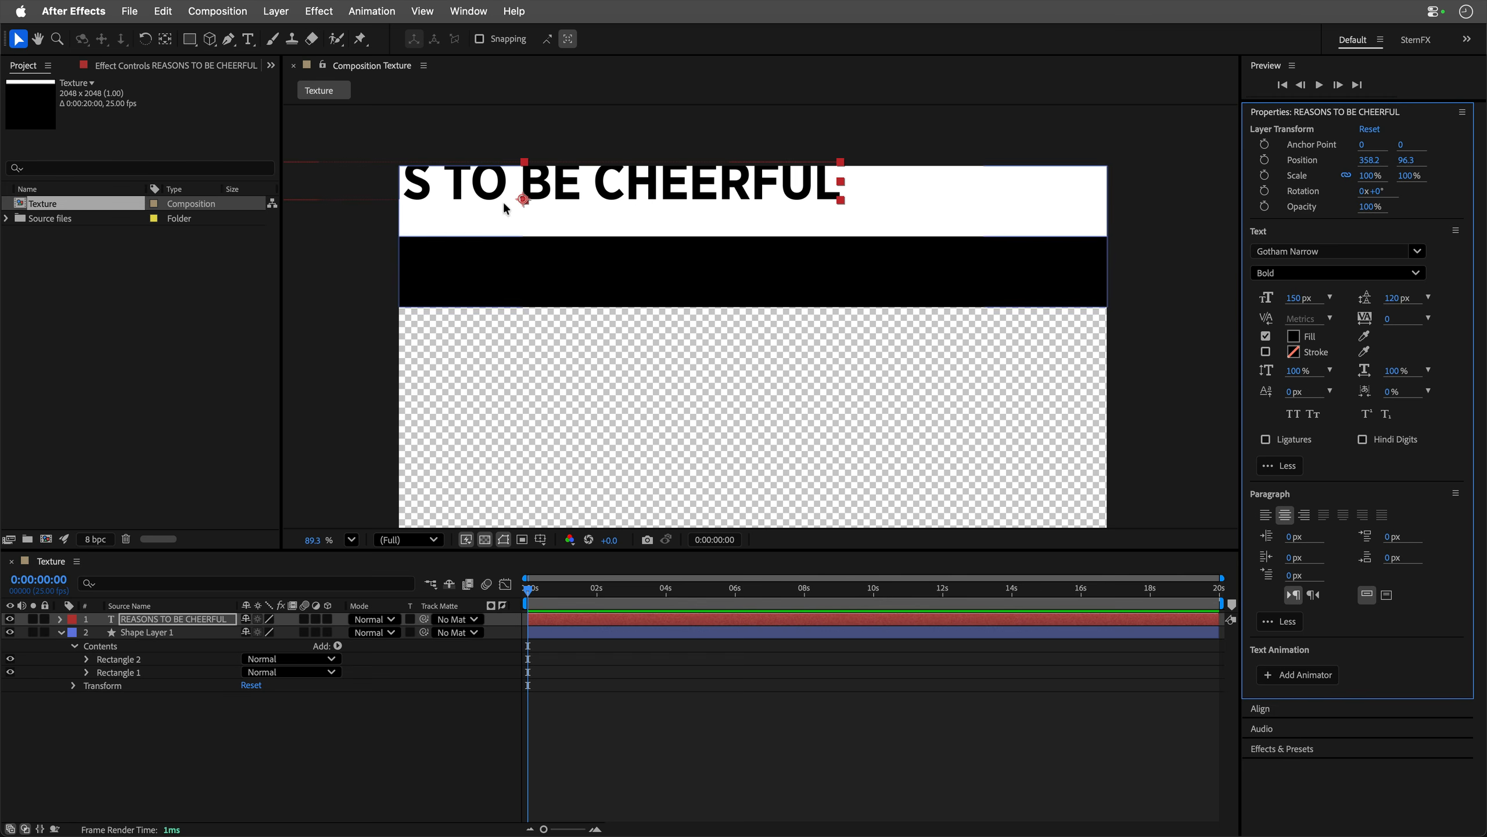
Step: Move the text so it is centred within the white stripe, at about 1025, 157
drag(593, 204, 798, 218)
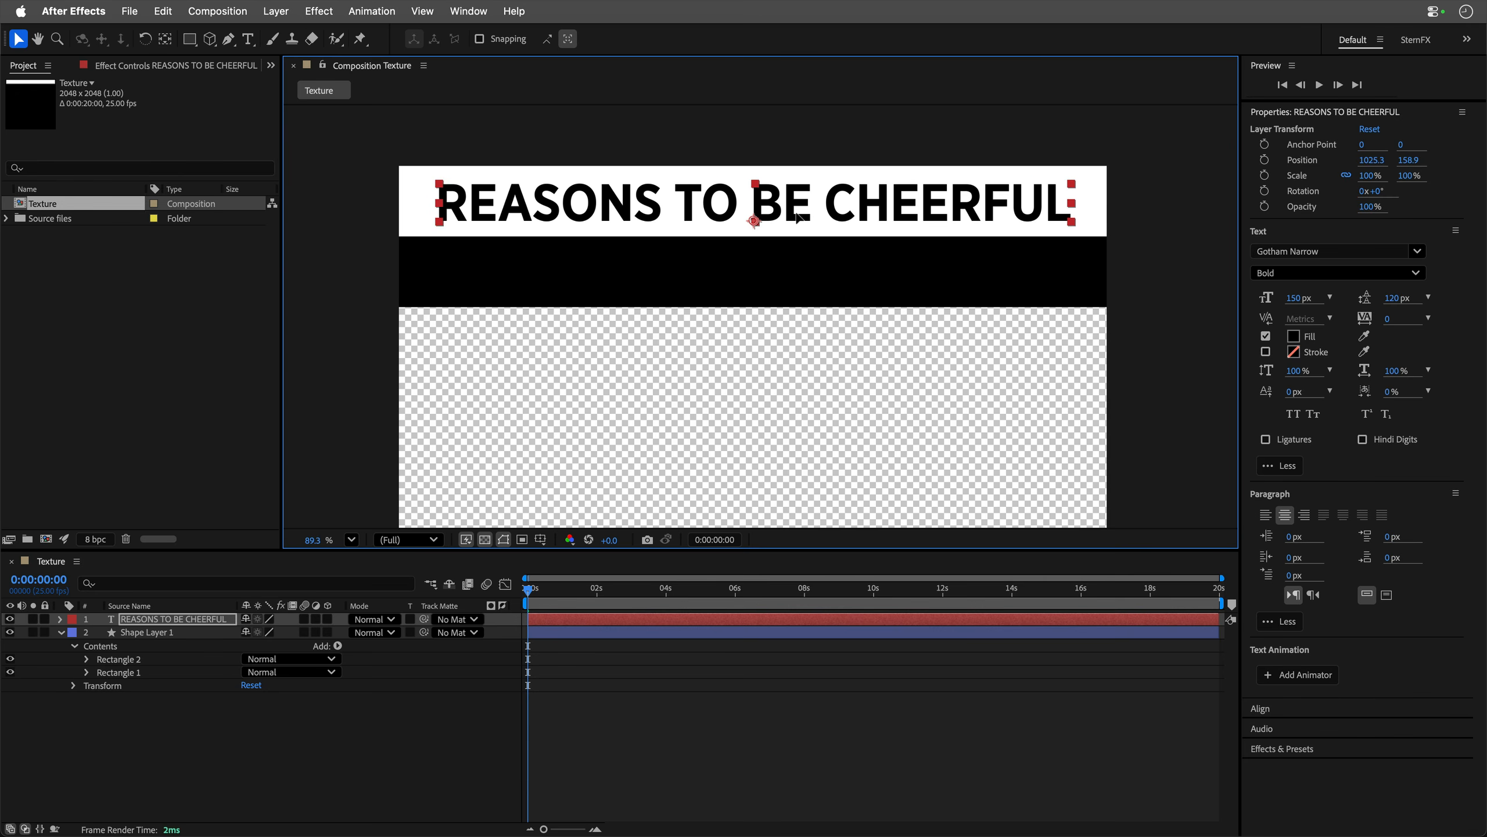
key(Up)
key(Up)
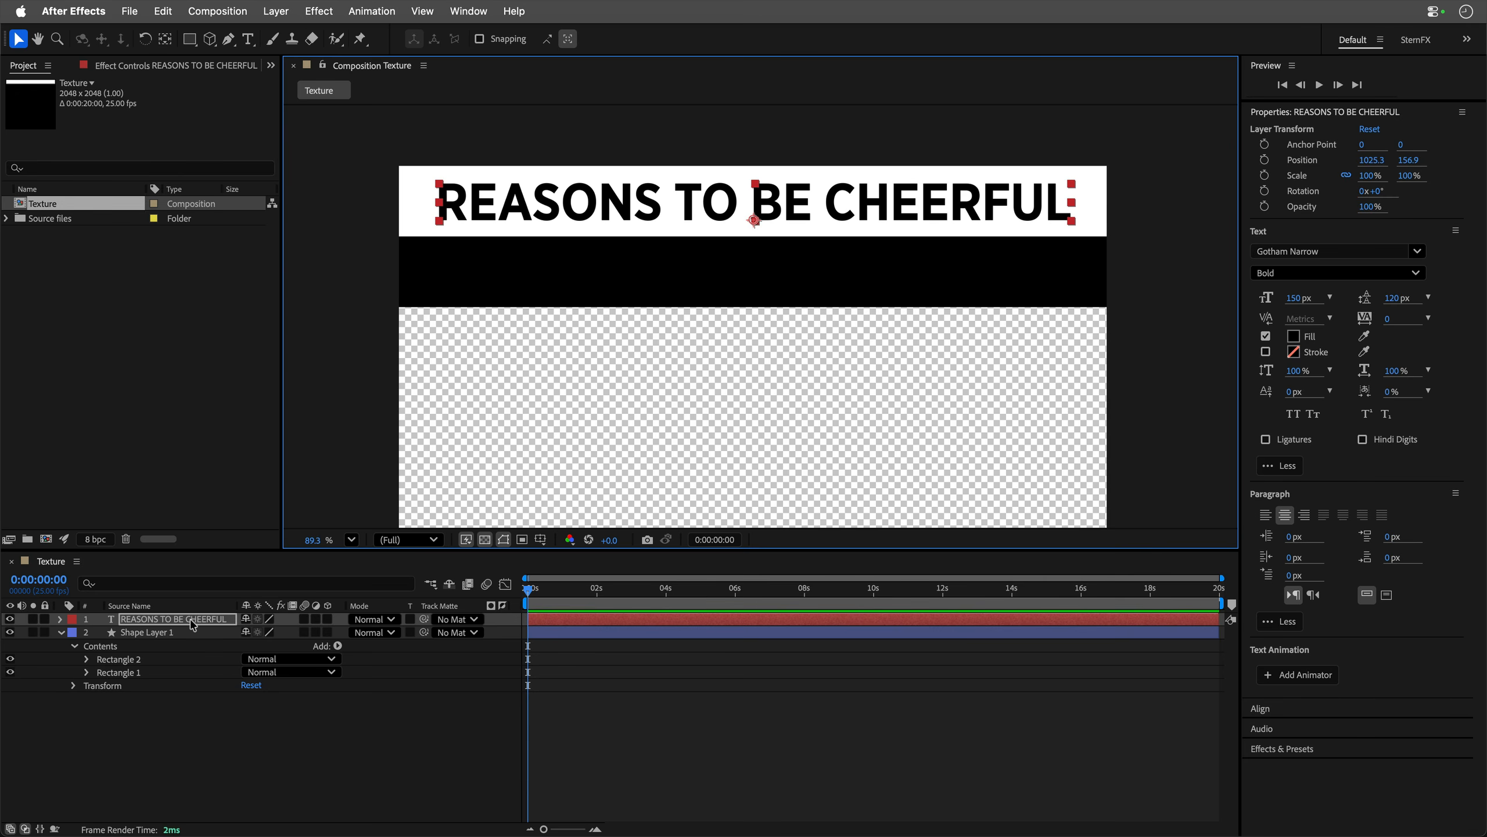
Step: Duplicate the text layer, place the copy on the black stripe and fill it with white
key(super+d)
drag(790, 212, 792, 283)
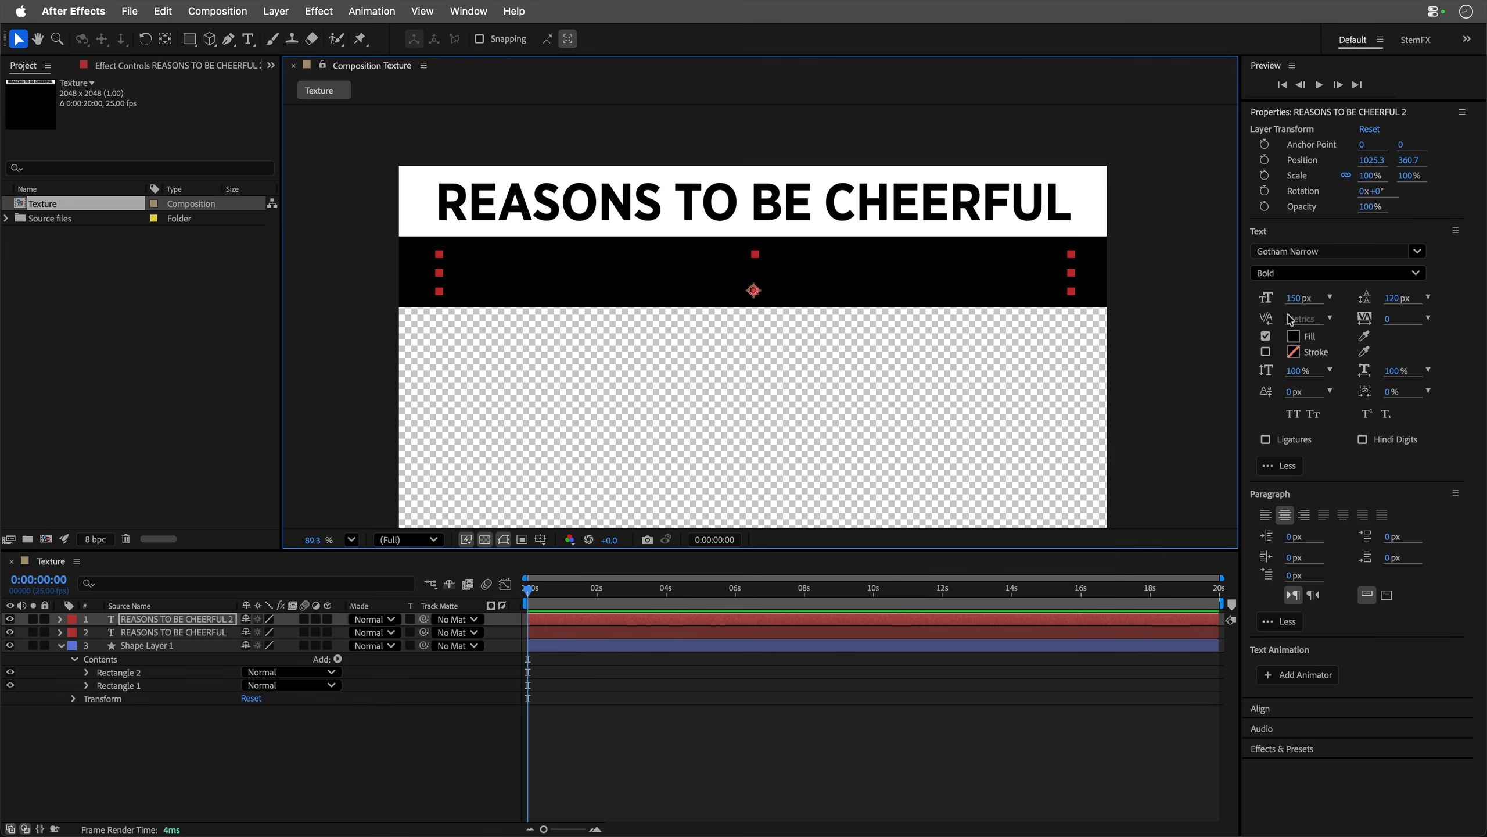
click(1294, 337)
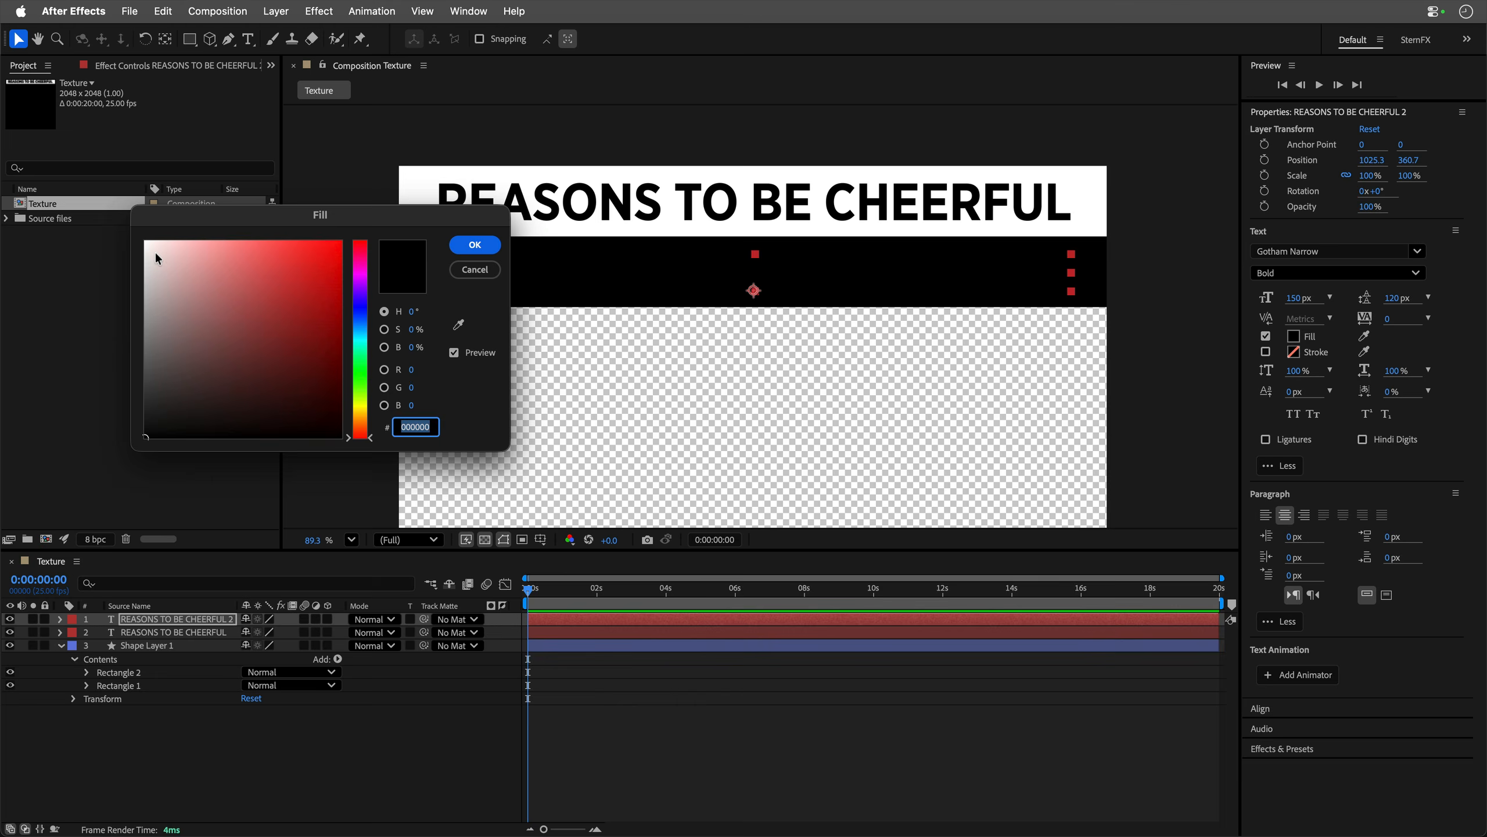
drag(155, 258, 145, 240)
click(475, 245)
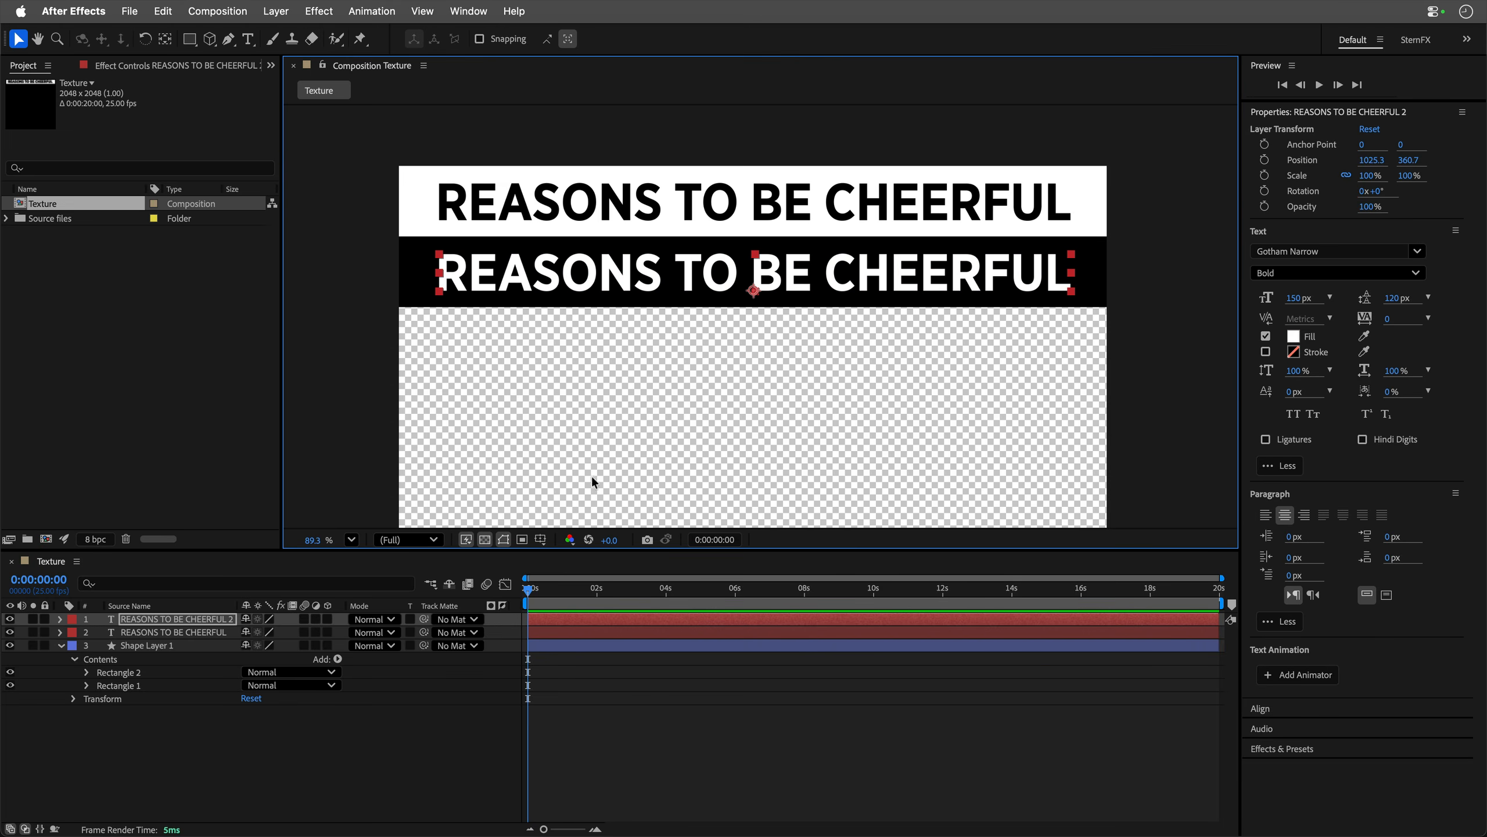
Step: Add an adjustment layer above the text layers, apply CC RepeTile to it and set Expand Down to 1720
click(61, 646)
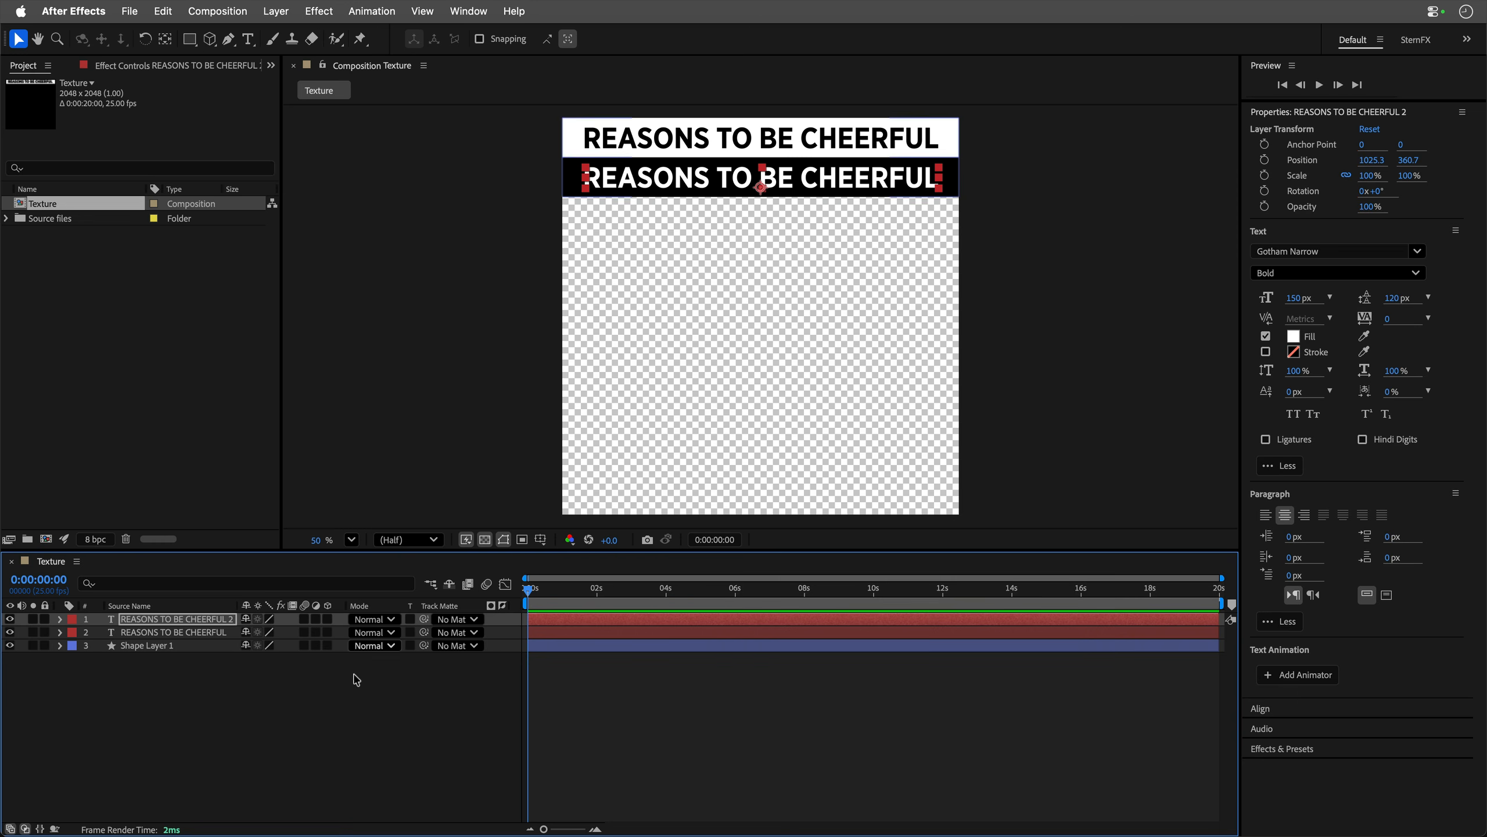
click(287, 722)
key(super+alt+y)
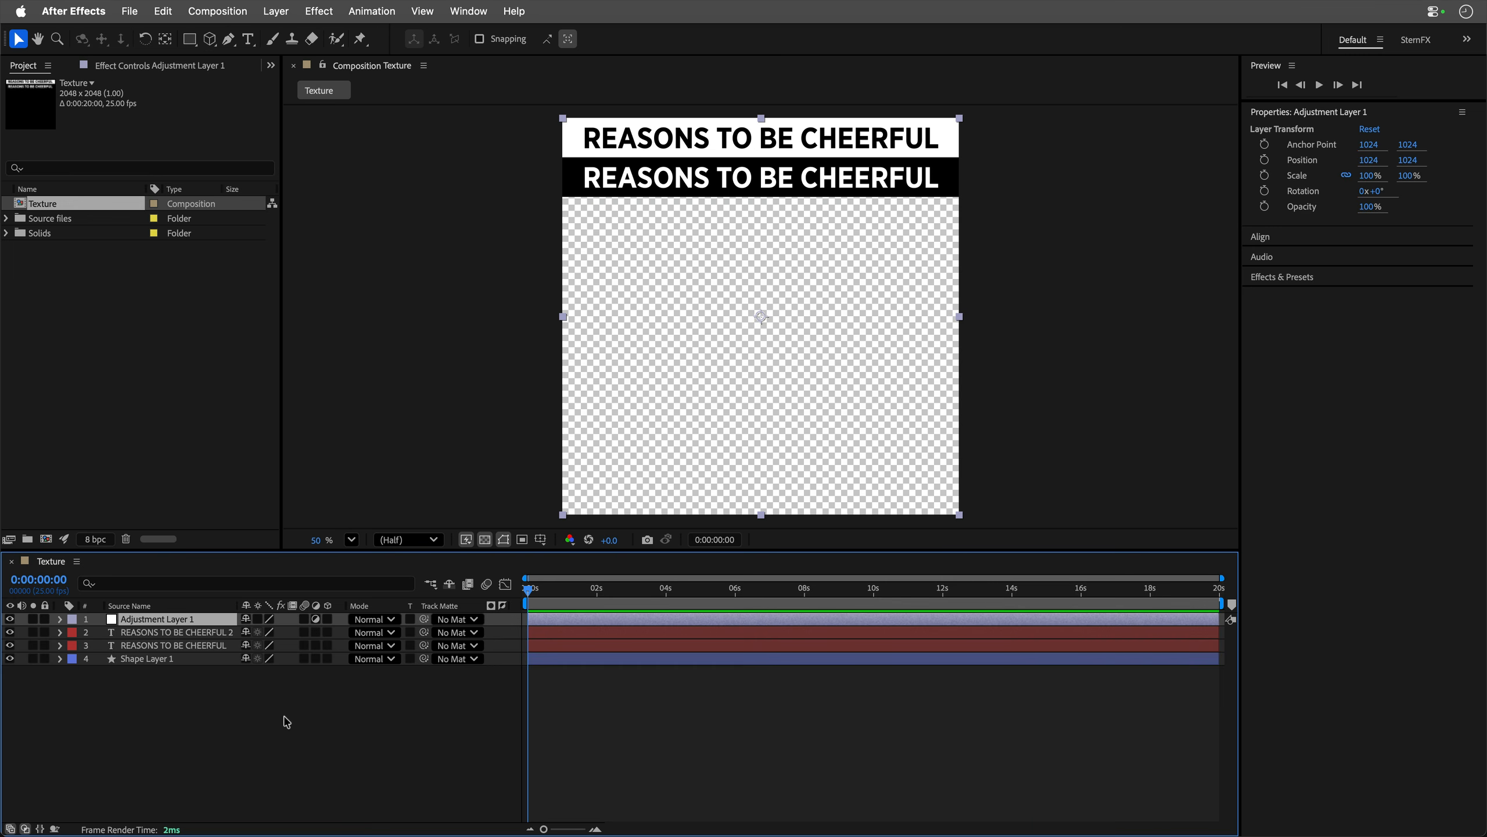
key(ctrl+space)
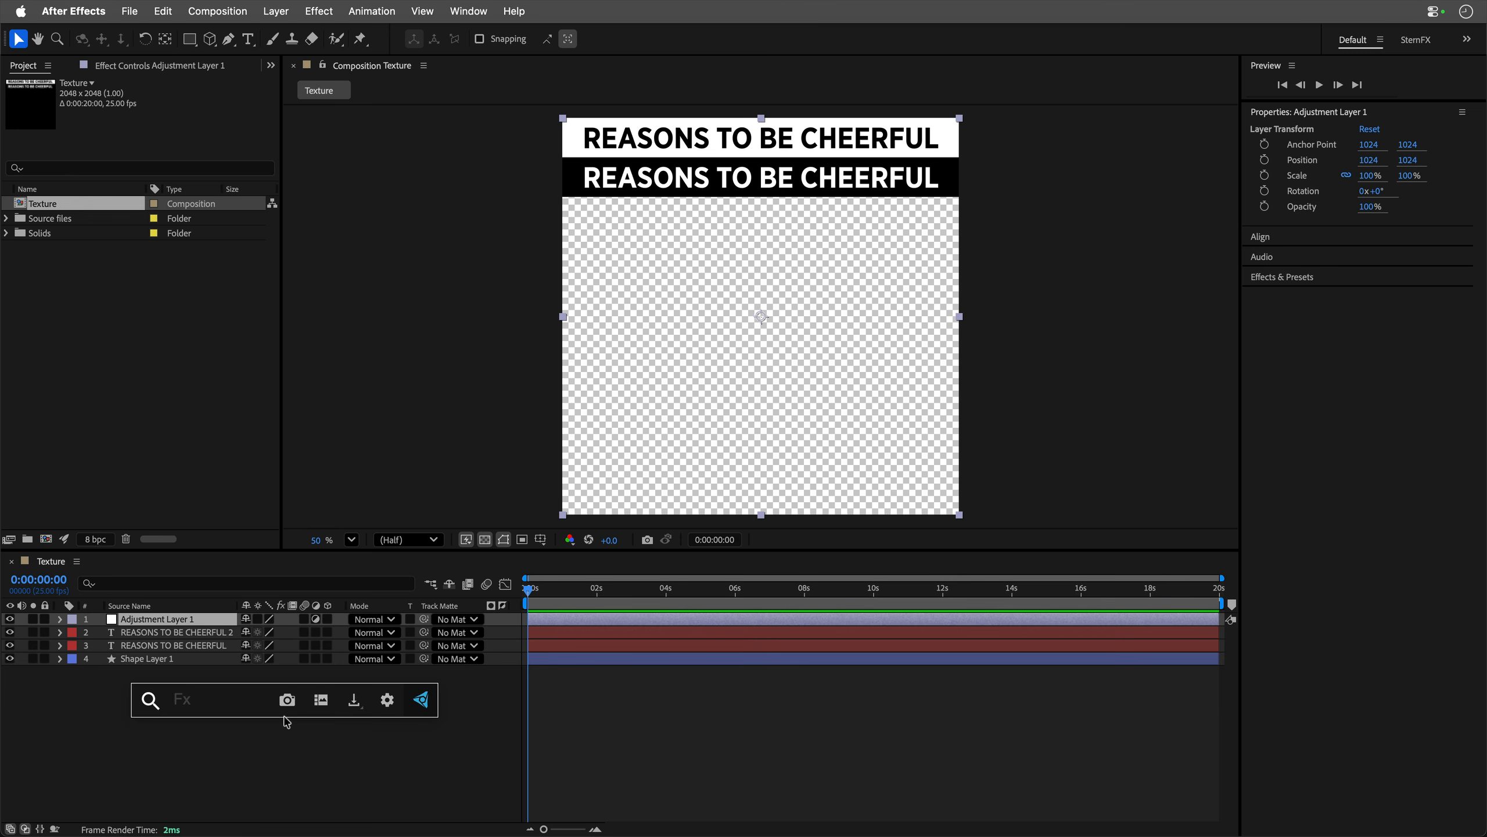
text(rep)
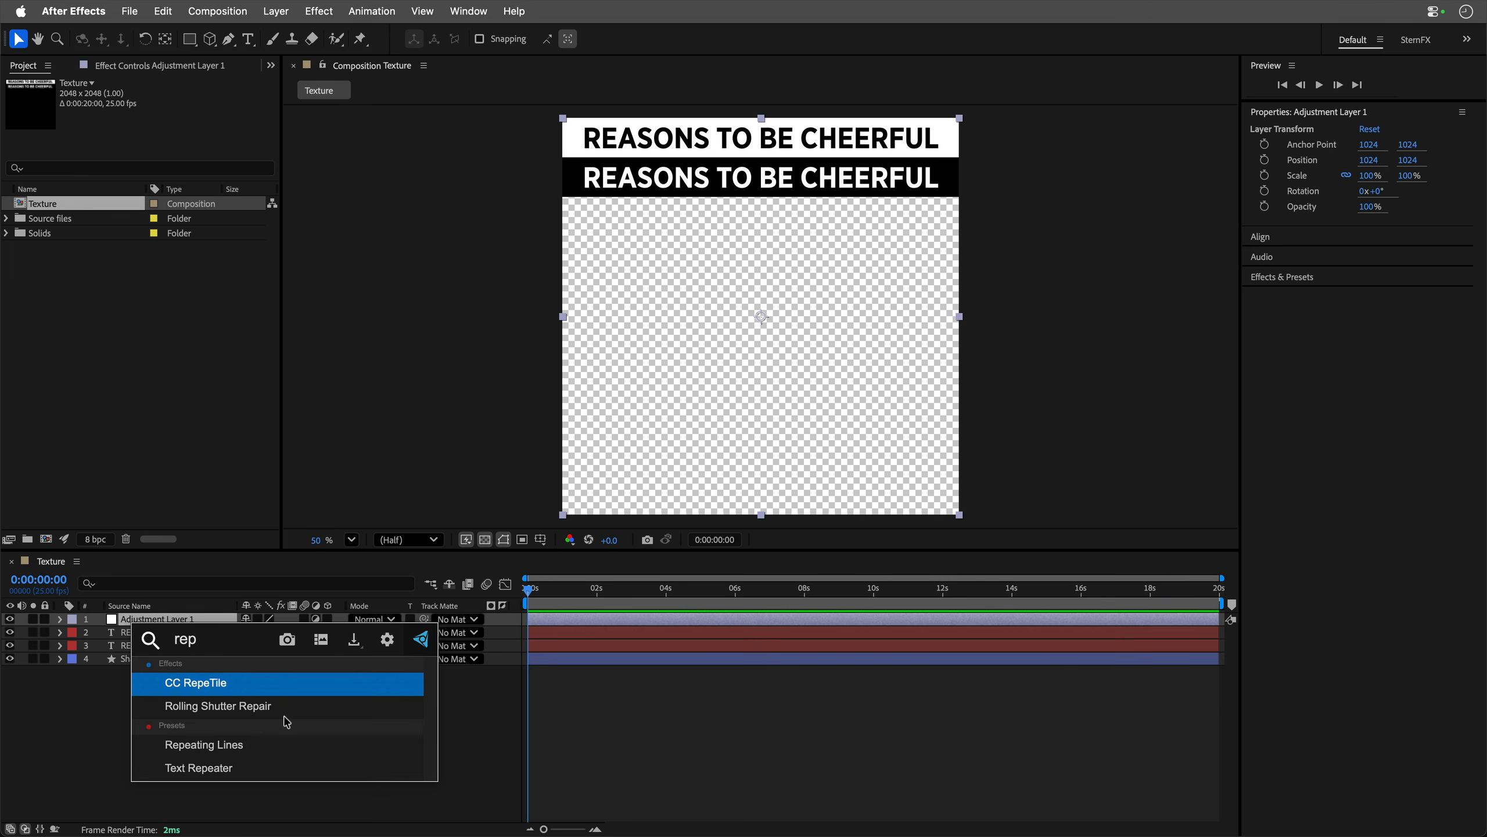
key(Return)
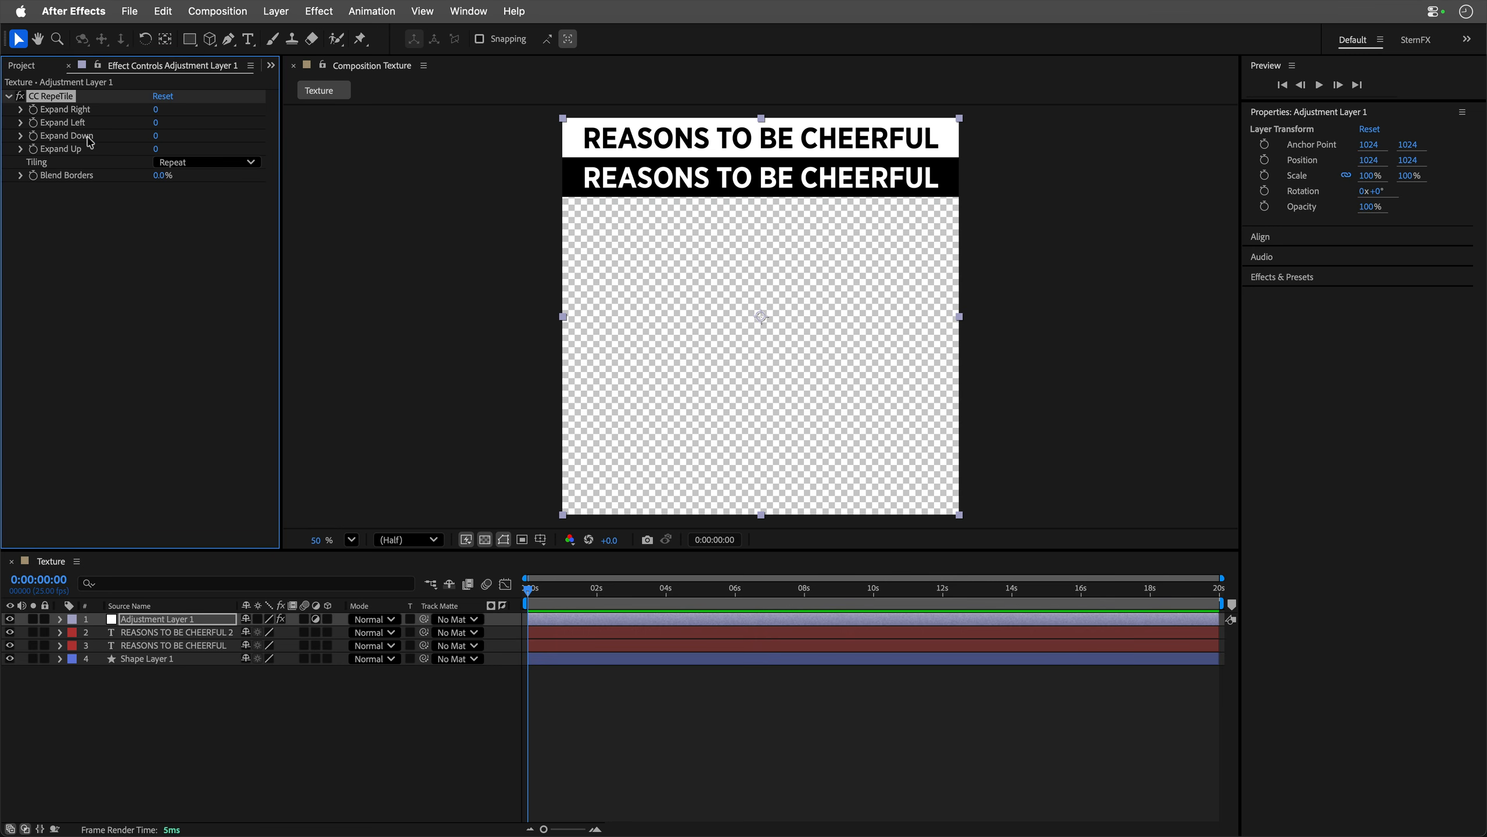
drag(156, 136, 287, 139)
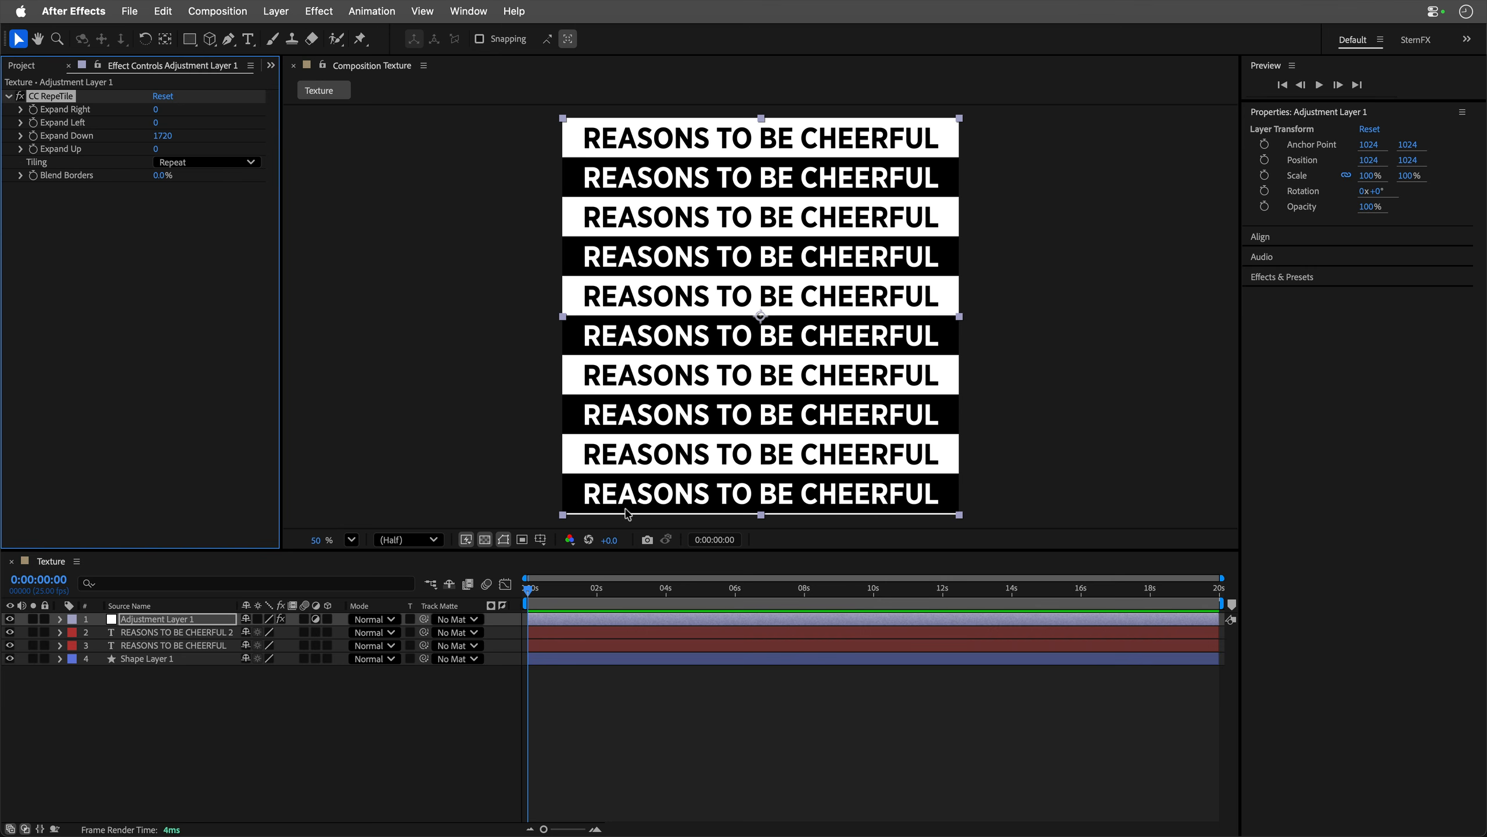
Step: Move the black stripe, Rectangle 2 in the shape layer, down to position 0, 206 so the tiled rows fill the composition's height
scroll(598, 517, up, 5)
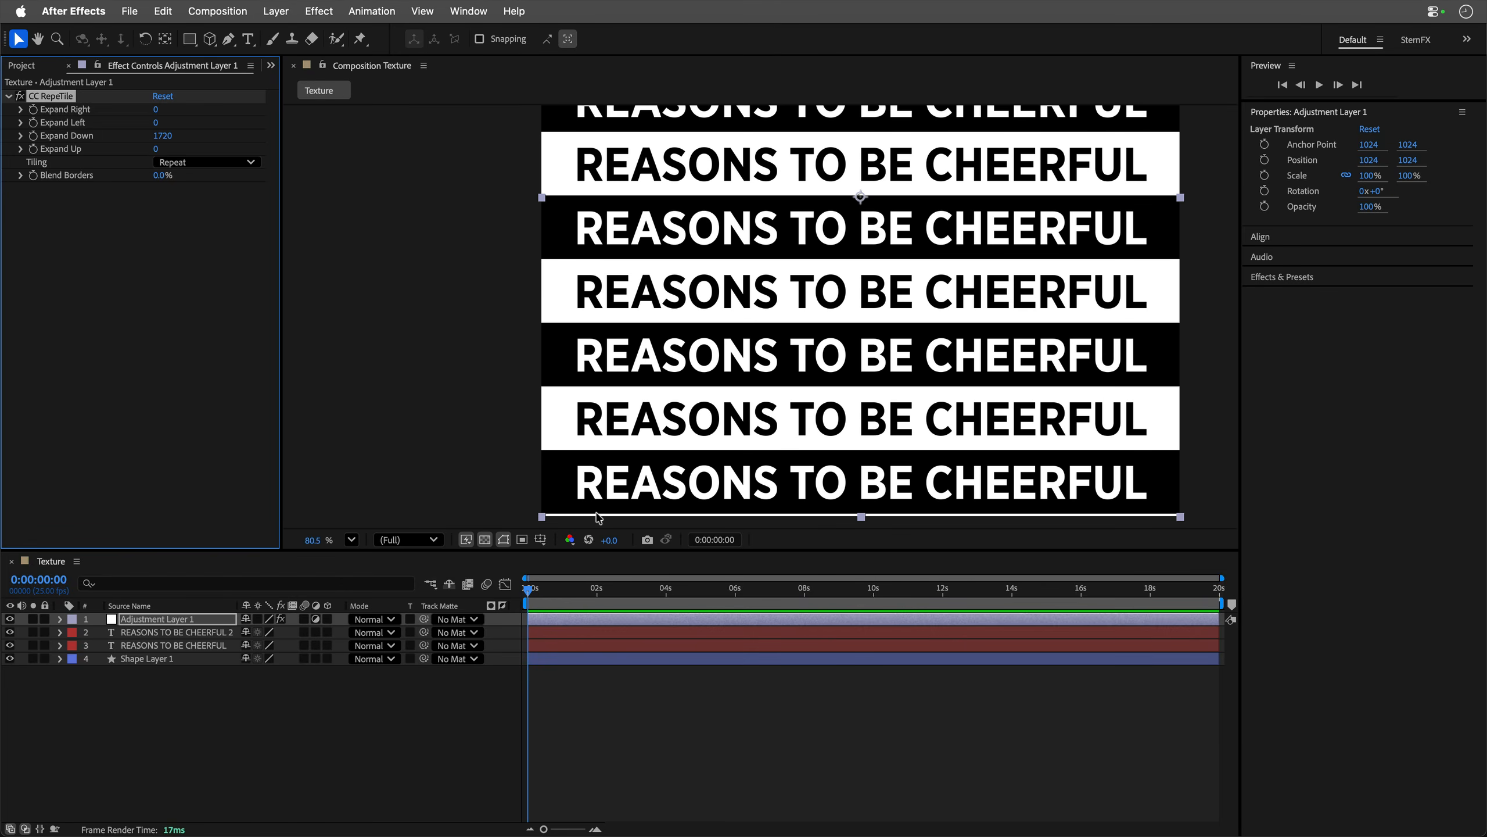
key(space)
drag(737, 234, 727, 315)
click(146, 659)
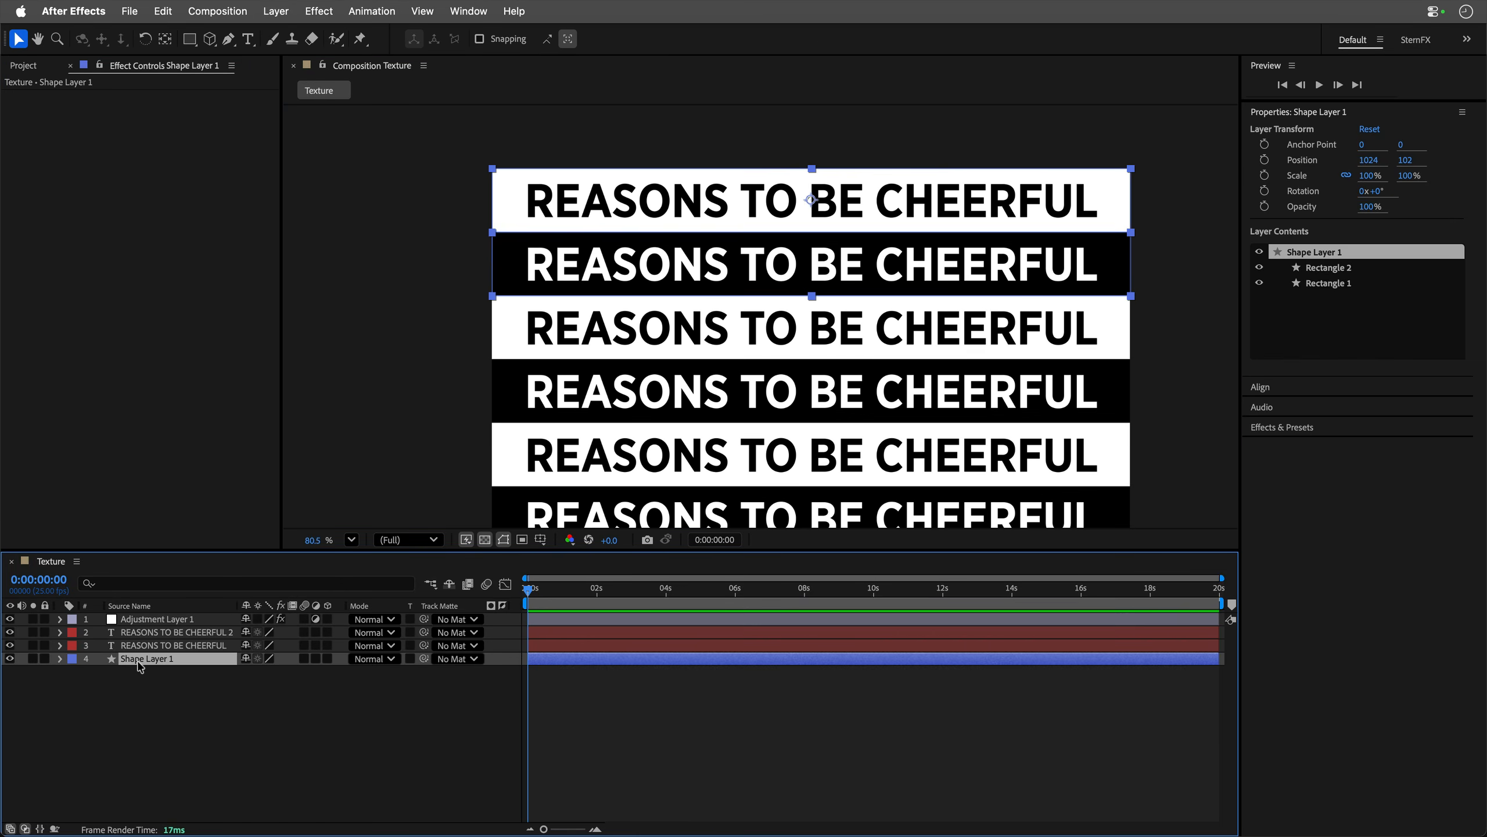
click(61, 658)
click(117, 687)
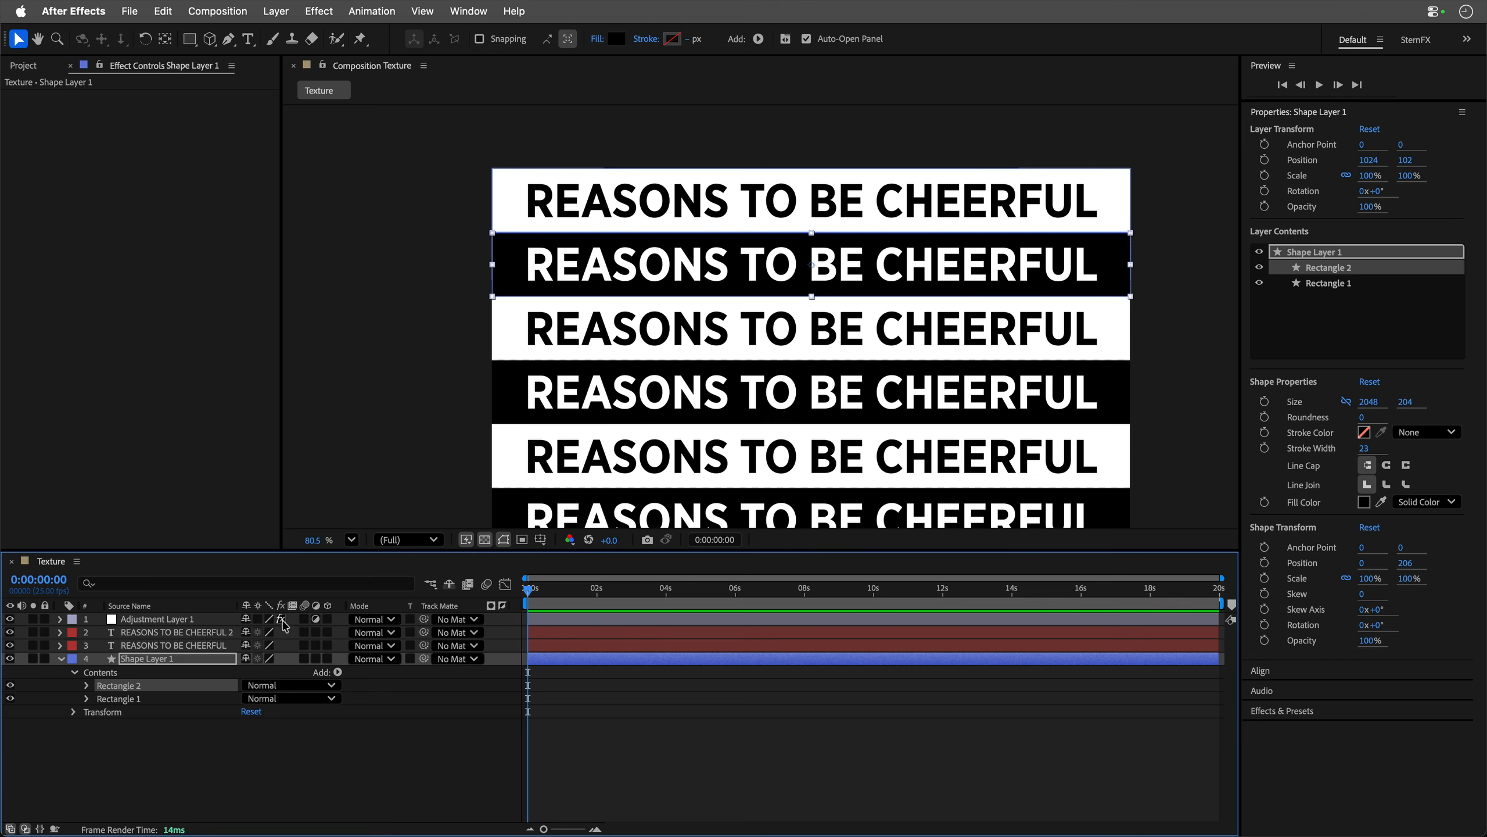
click(388, 718)
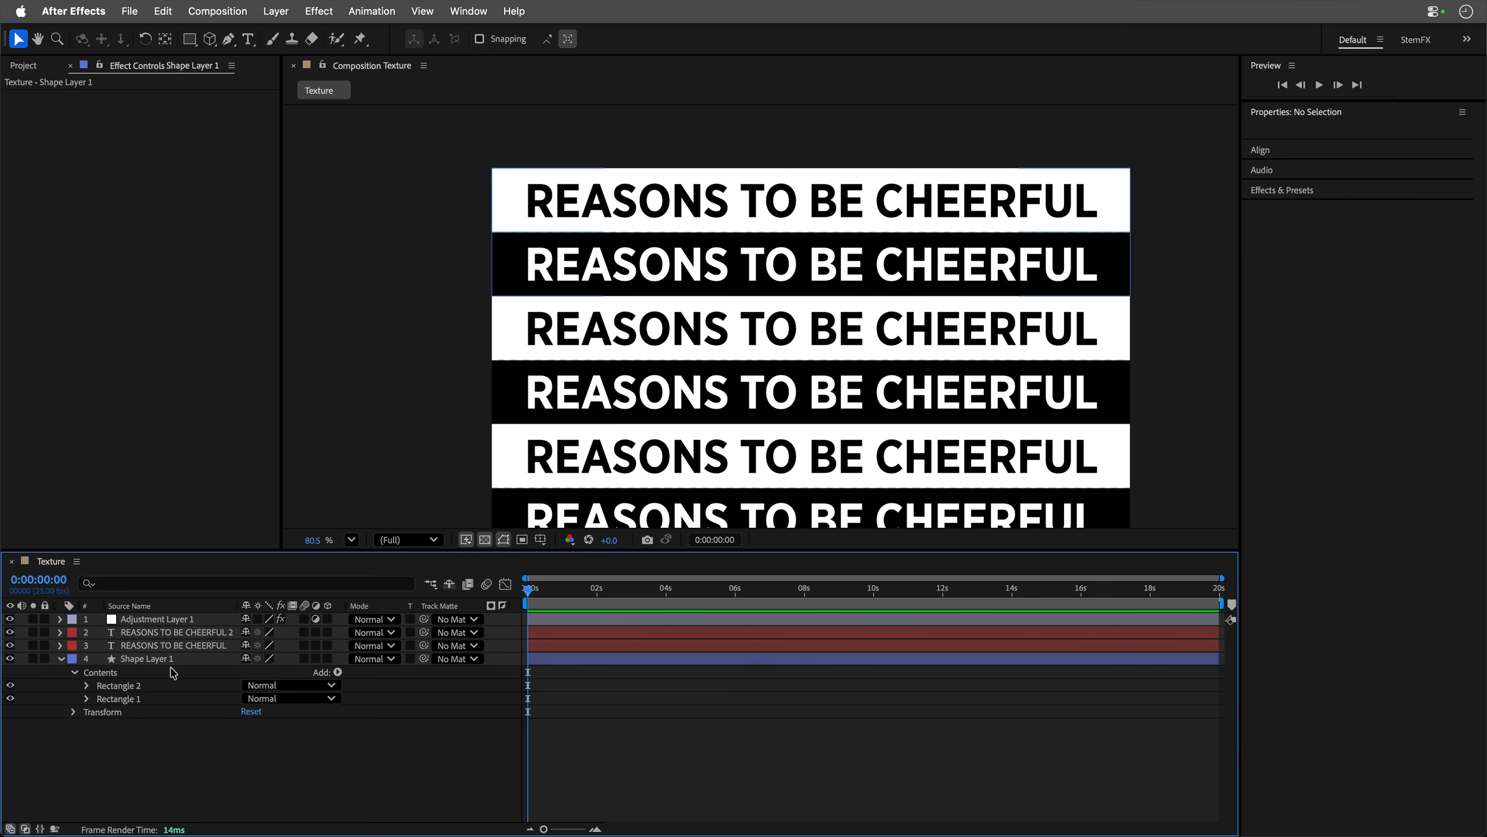
click(128, 686)
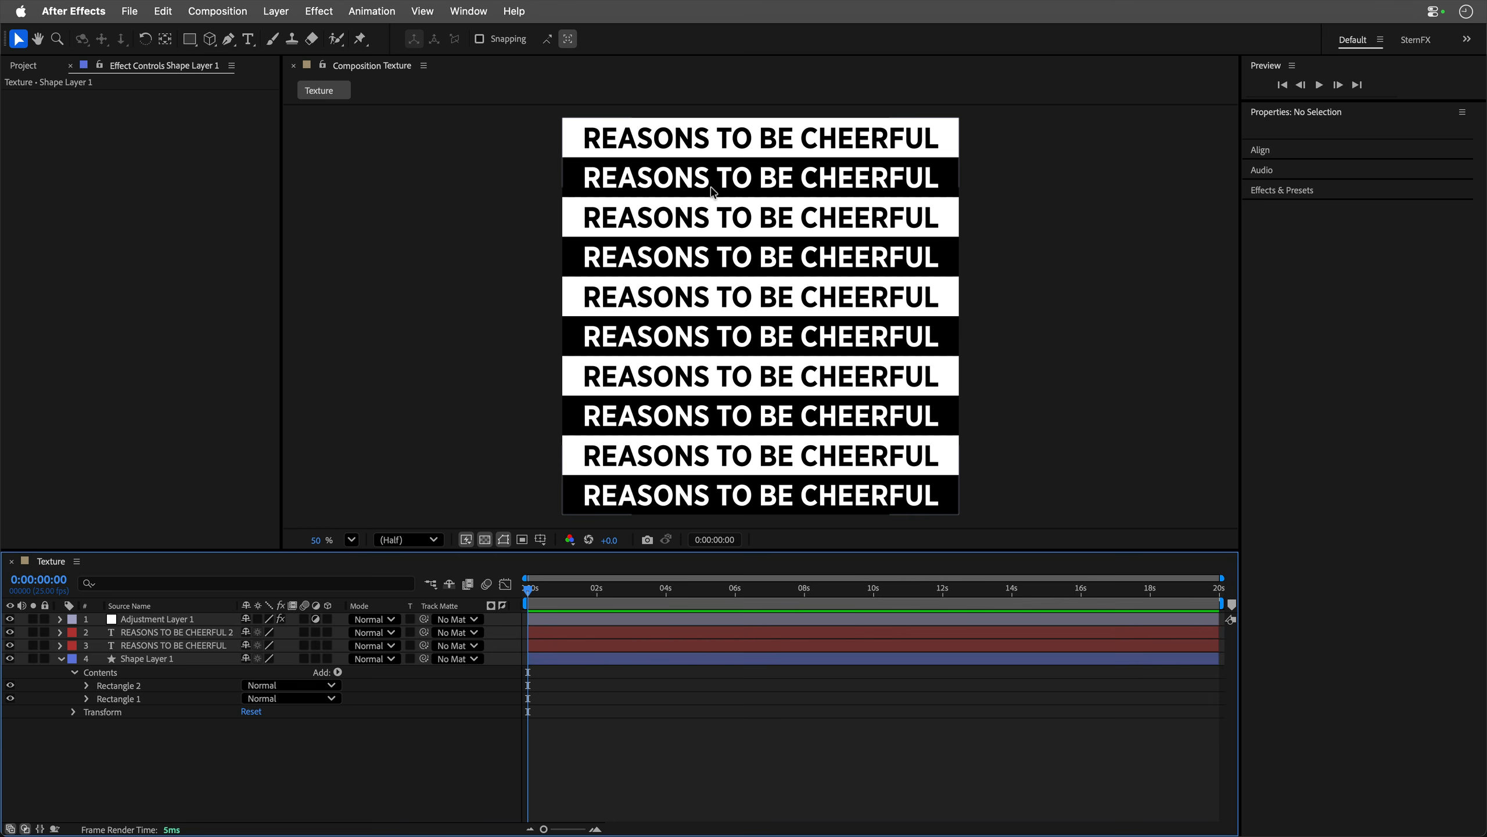
scroll(622, 516, up, 10)
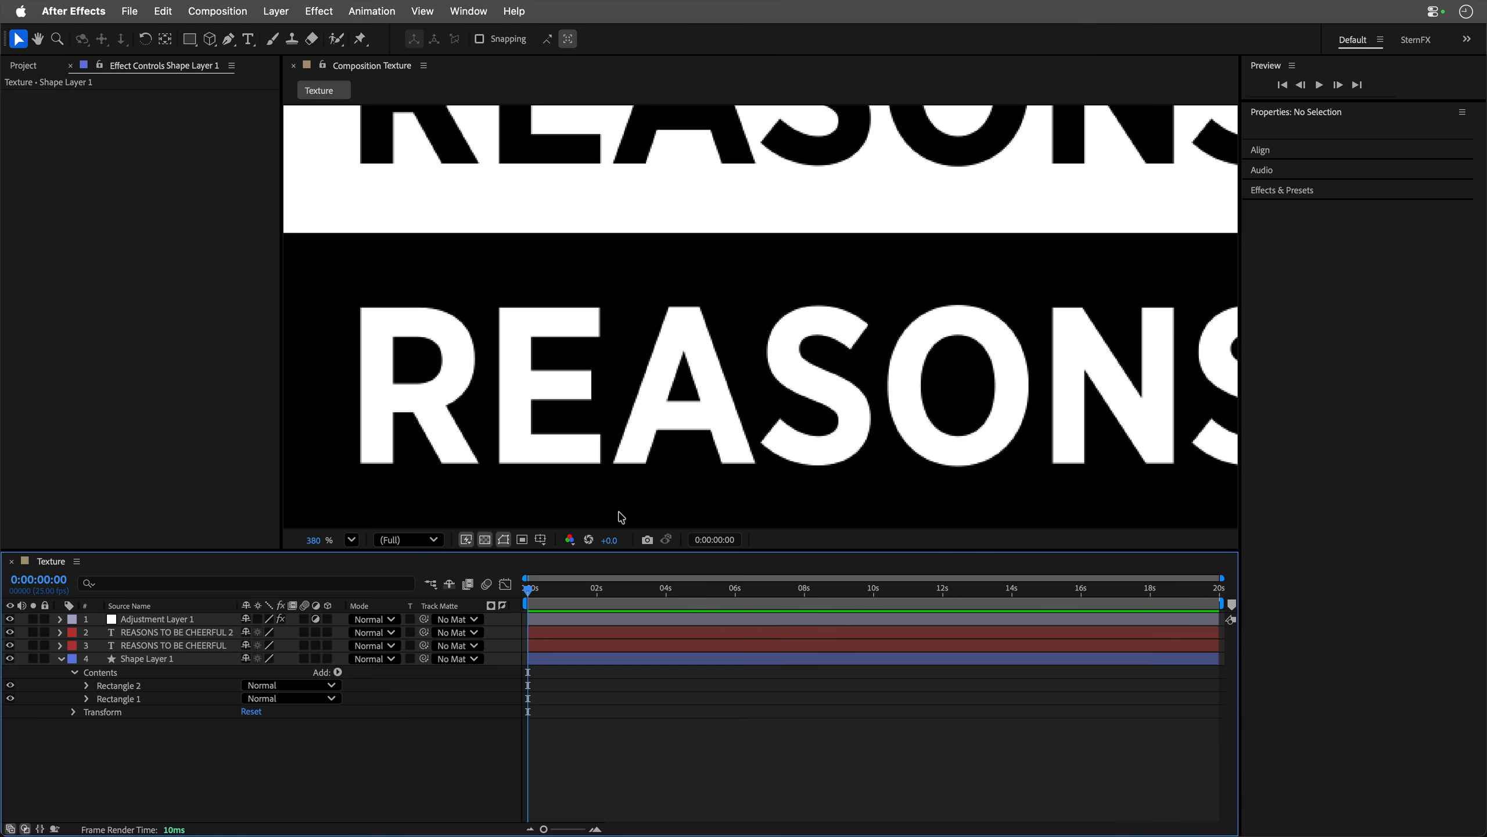
scroll(621, 517, down, 10)
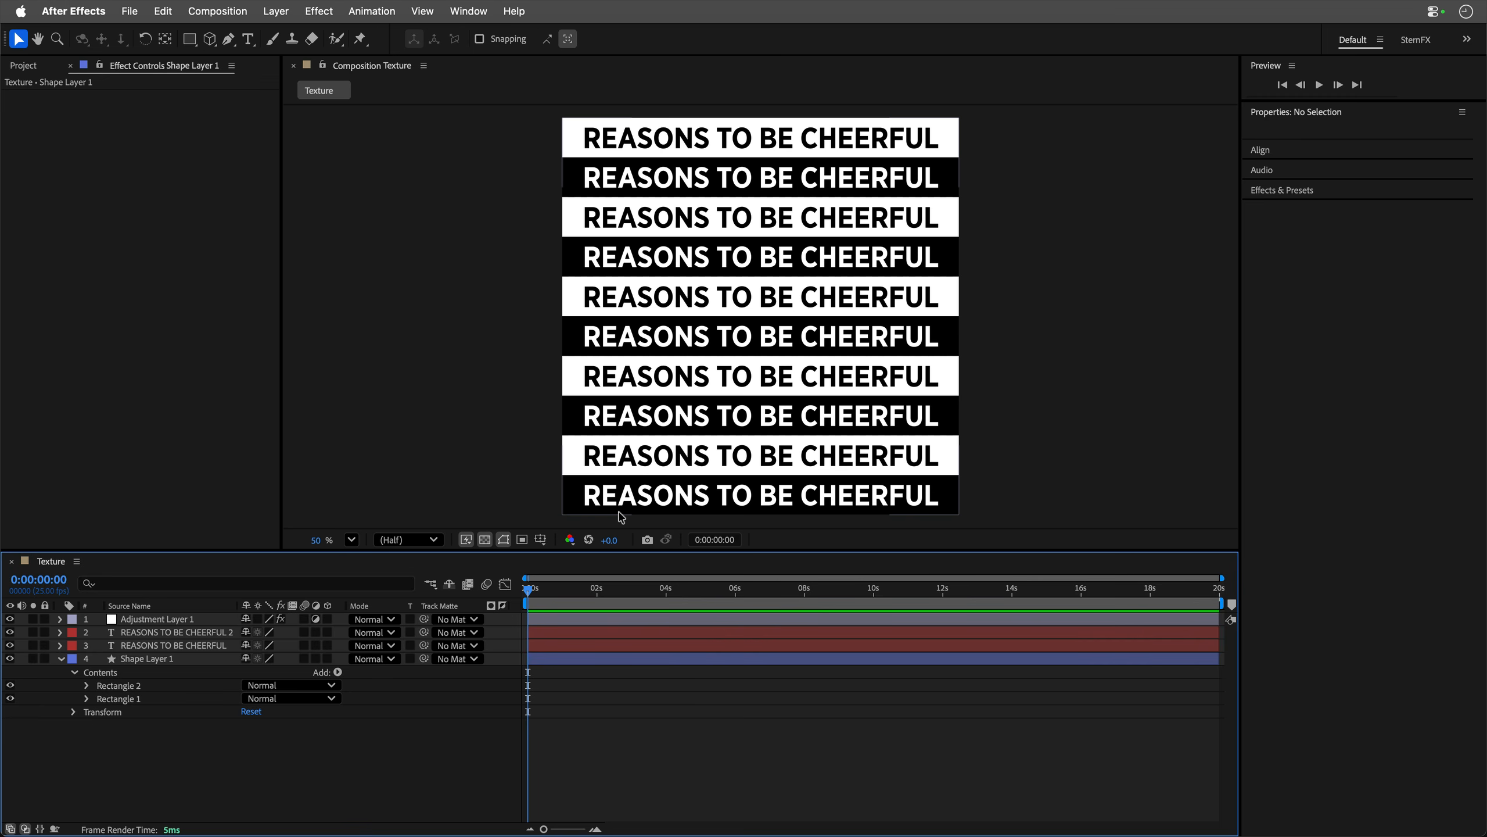
click(61, 658)
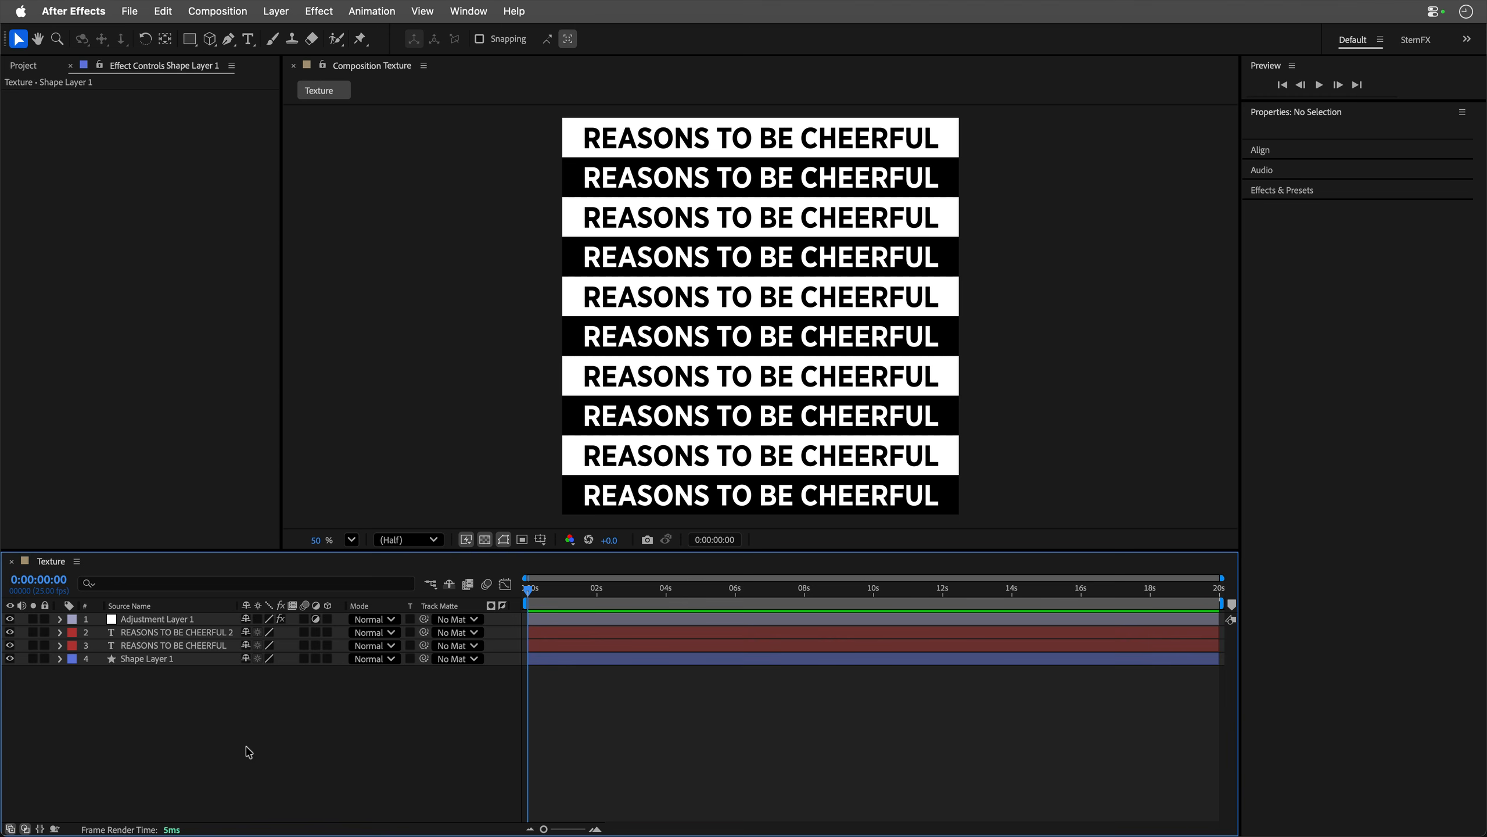
Step: Save the current frame as a JPG named Ian on the Desktop
key(ctrl+space)
click(247, 713)
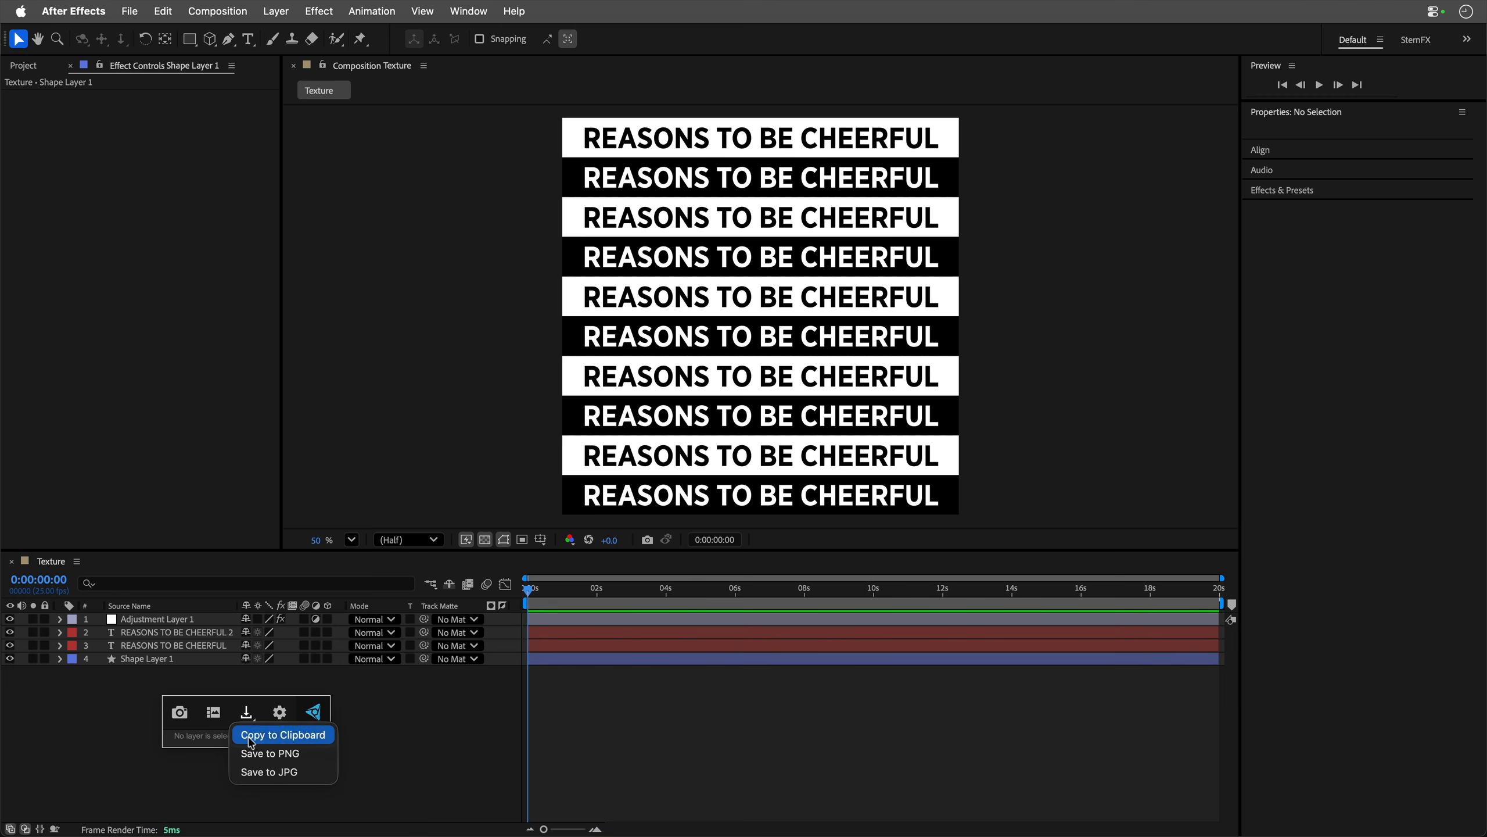
click(252, 774)
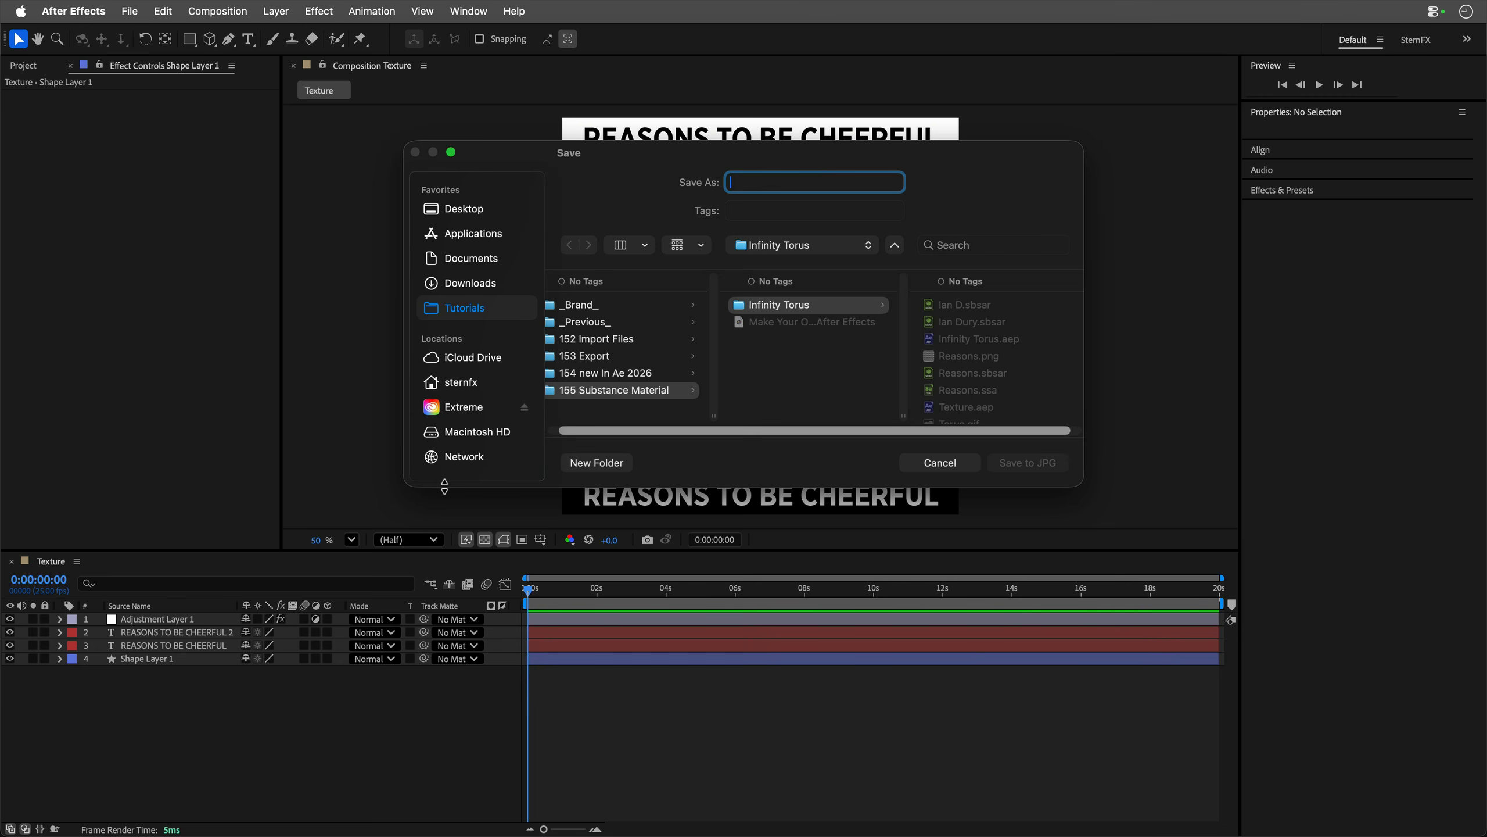
key(super+d)
text(la)
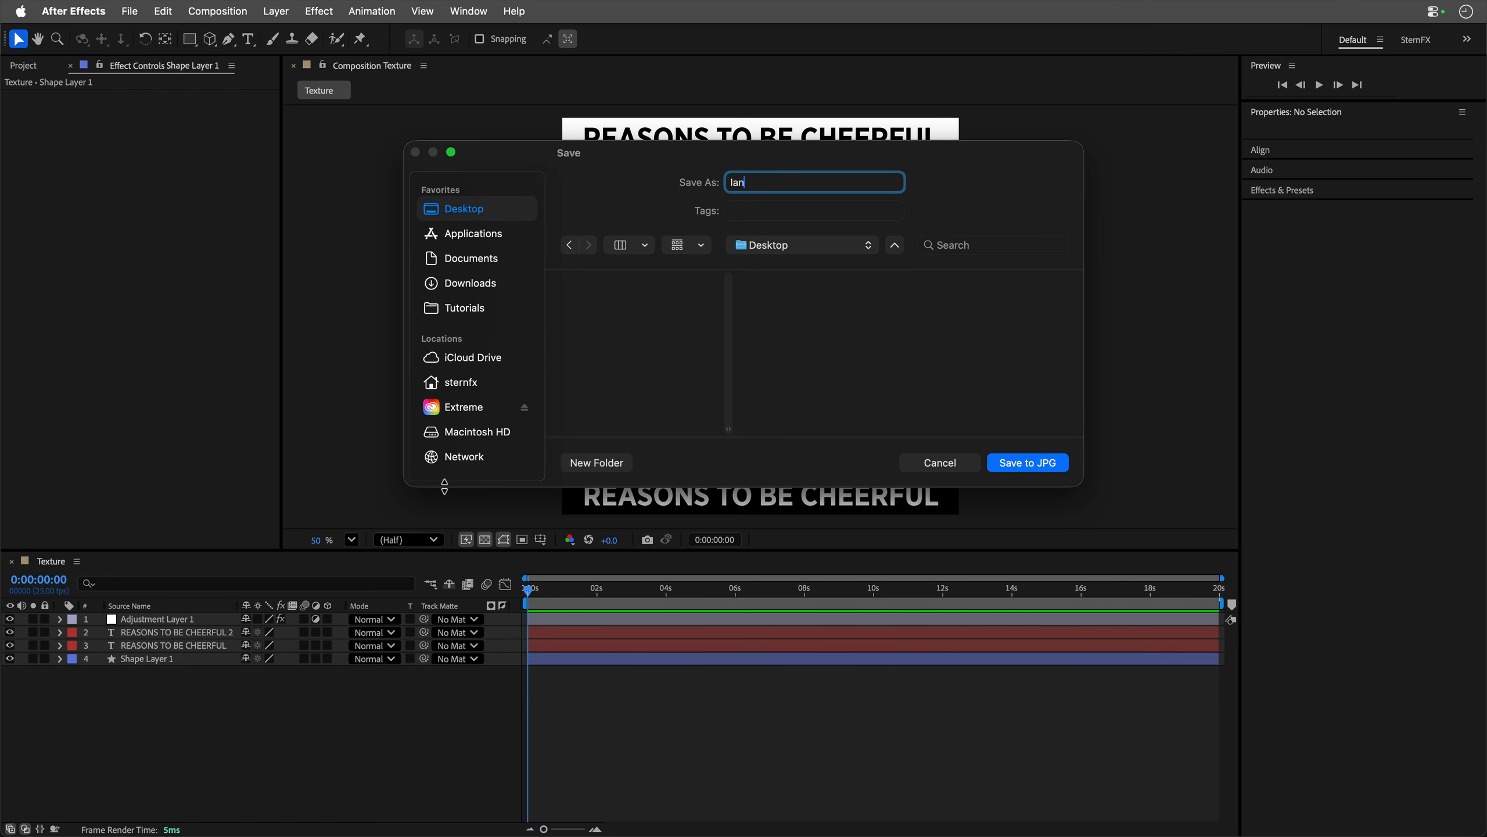
key(Return)
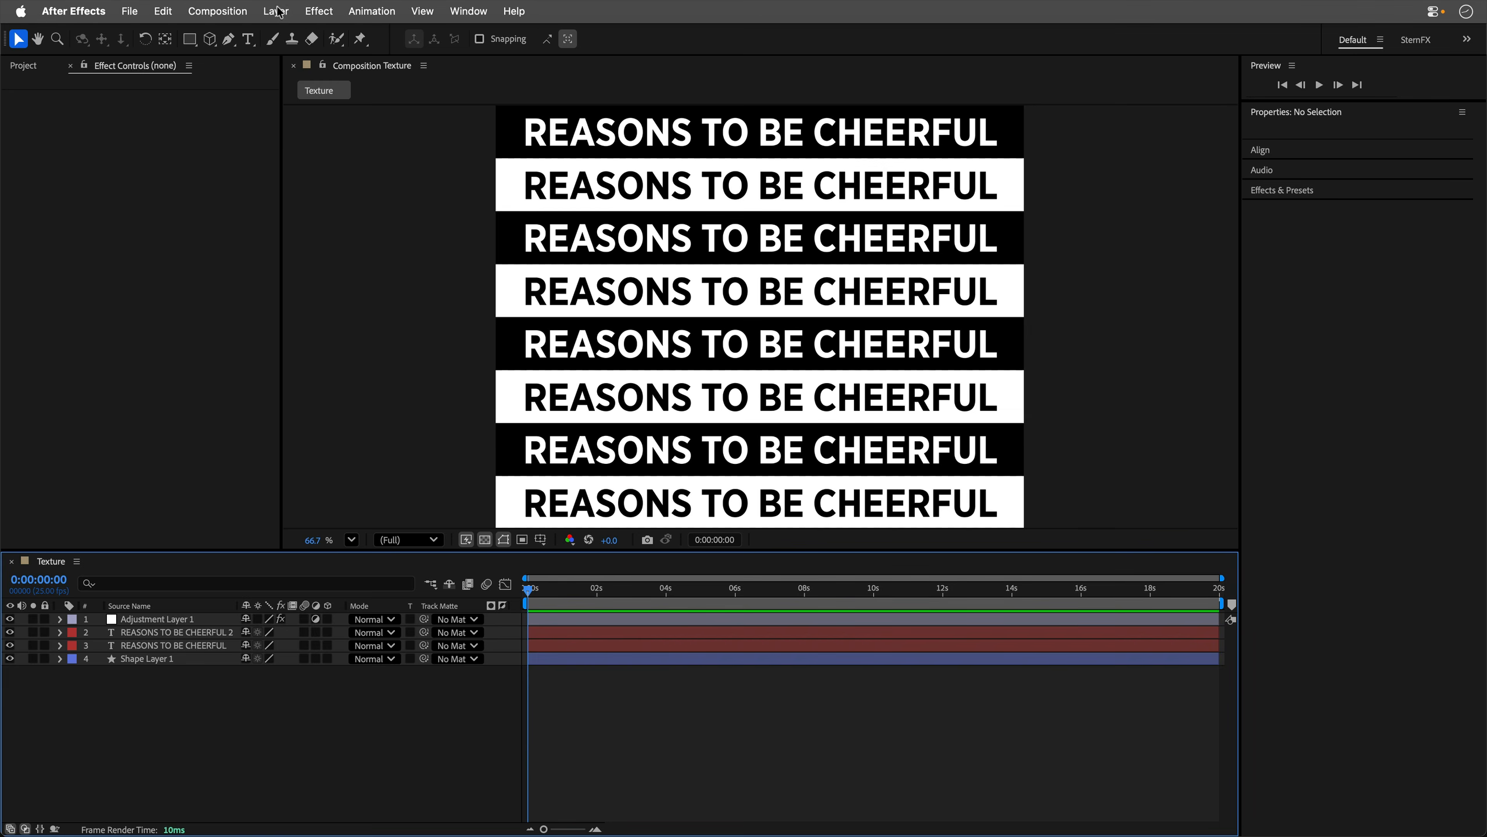
Step: Switch to the Substance 3D Community Assets site in the browser and look through its Materials category
click(277, 11)
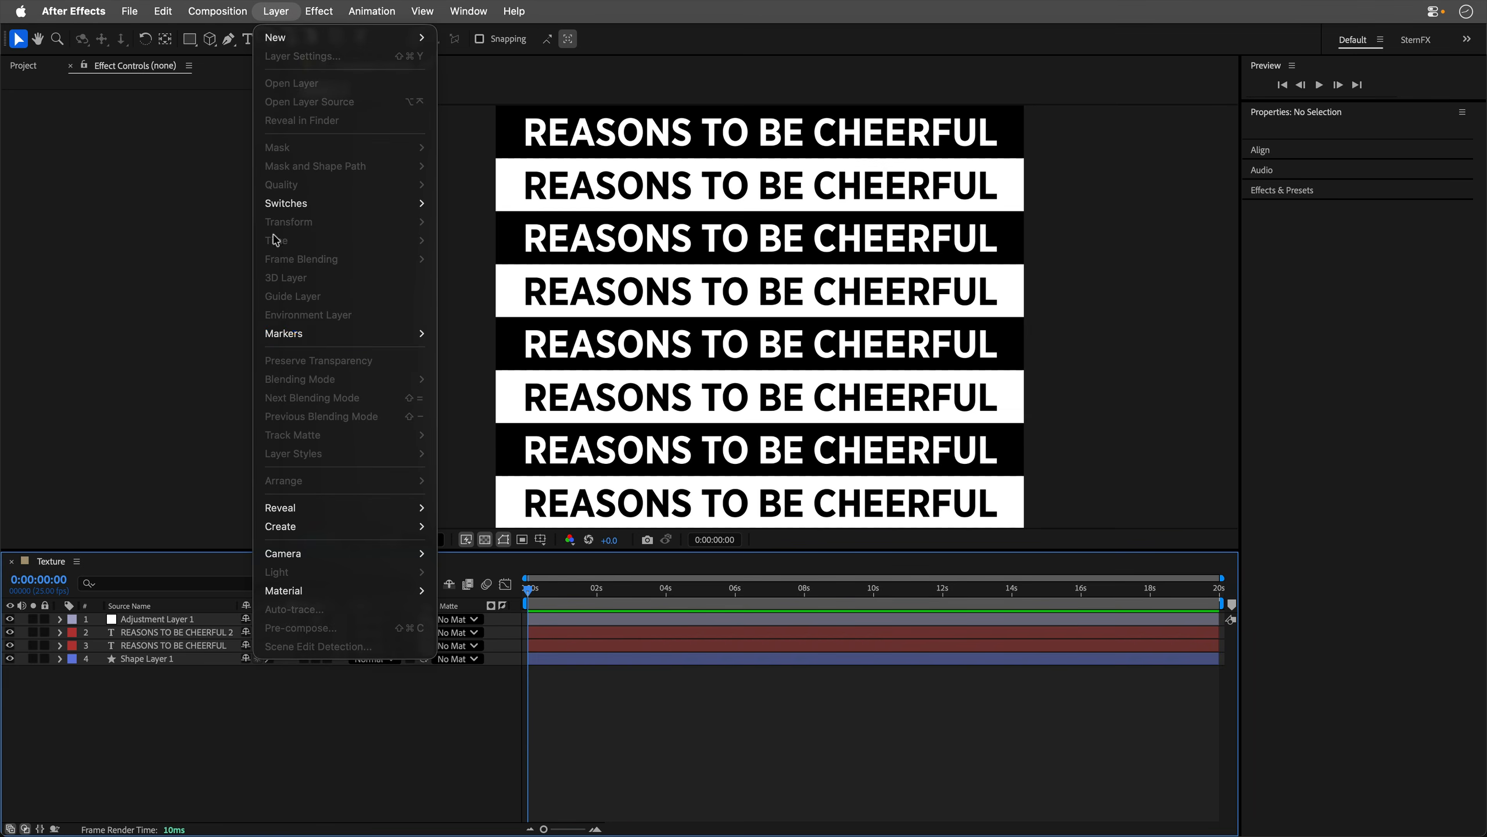
mouse_move(286, 591)
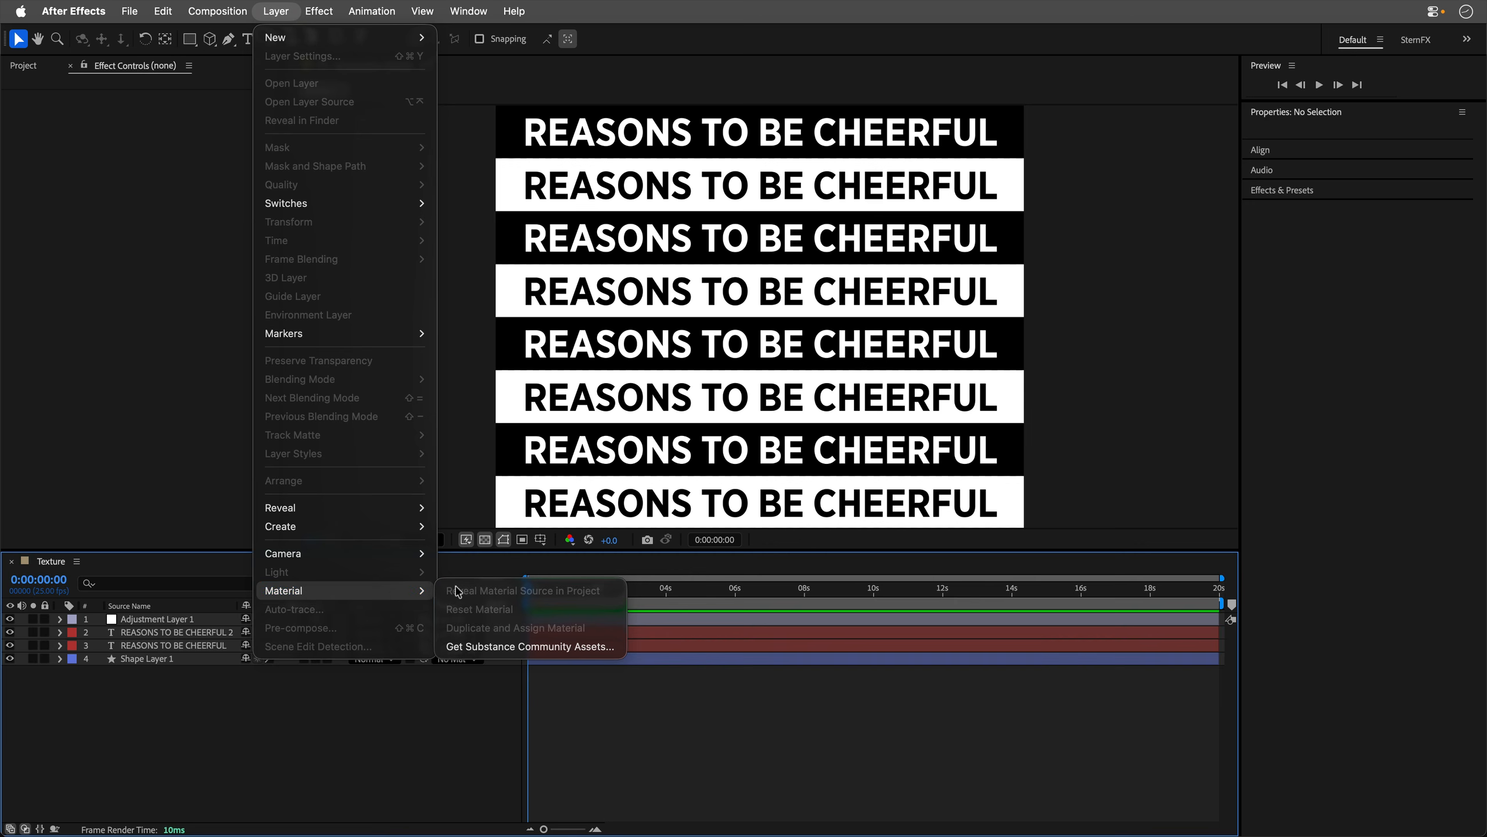
click(471, 648)
click(238, 145)
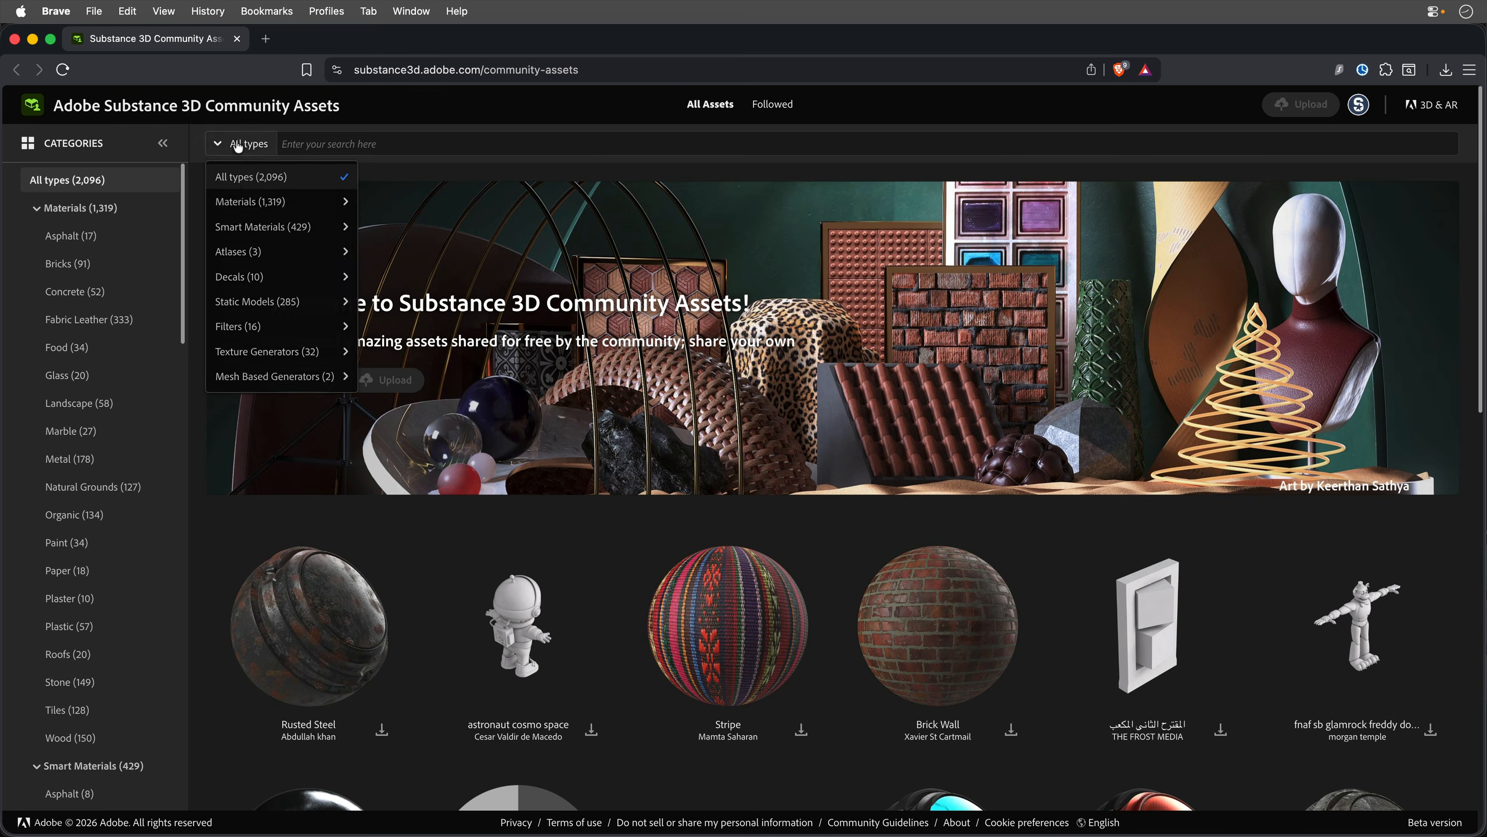
click(251, 201)
scroll(550, 326, down, 10)
scroll(561, 326, down, 15)
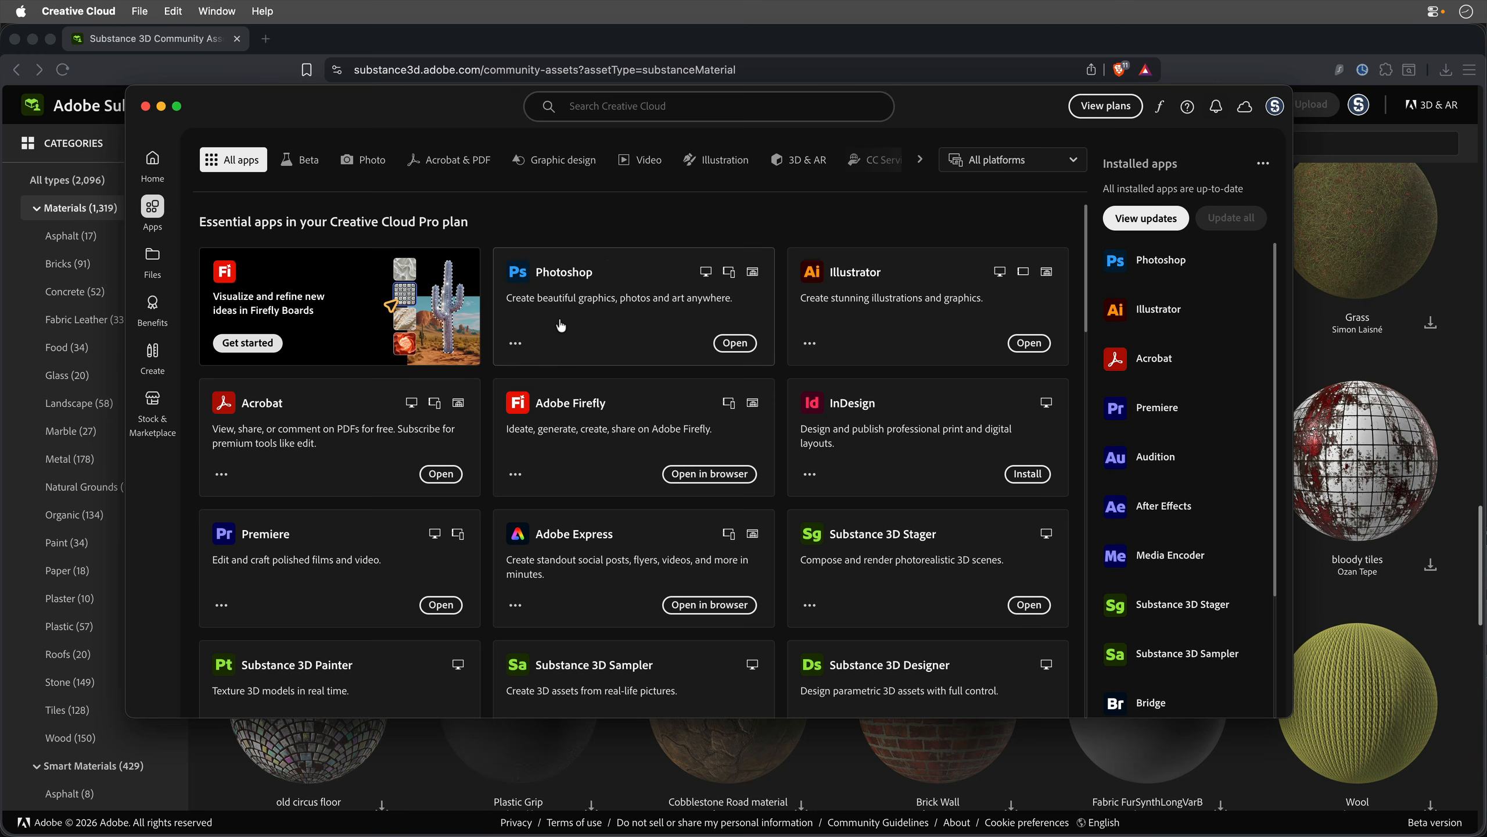
Step: Find Substance 3D Sampler among Creative Cloud's 3D & AR apps and read through its product page
click(785, 165)
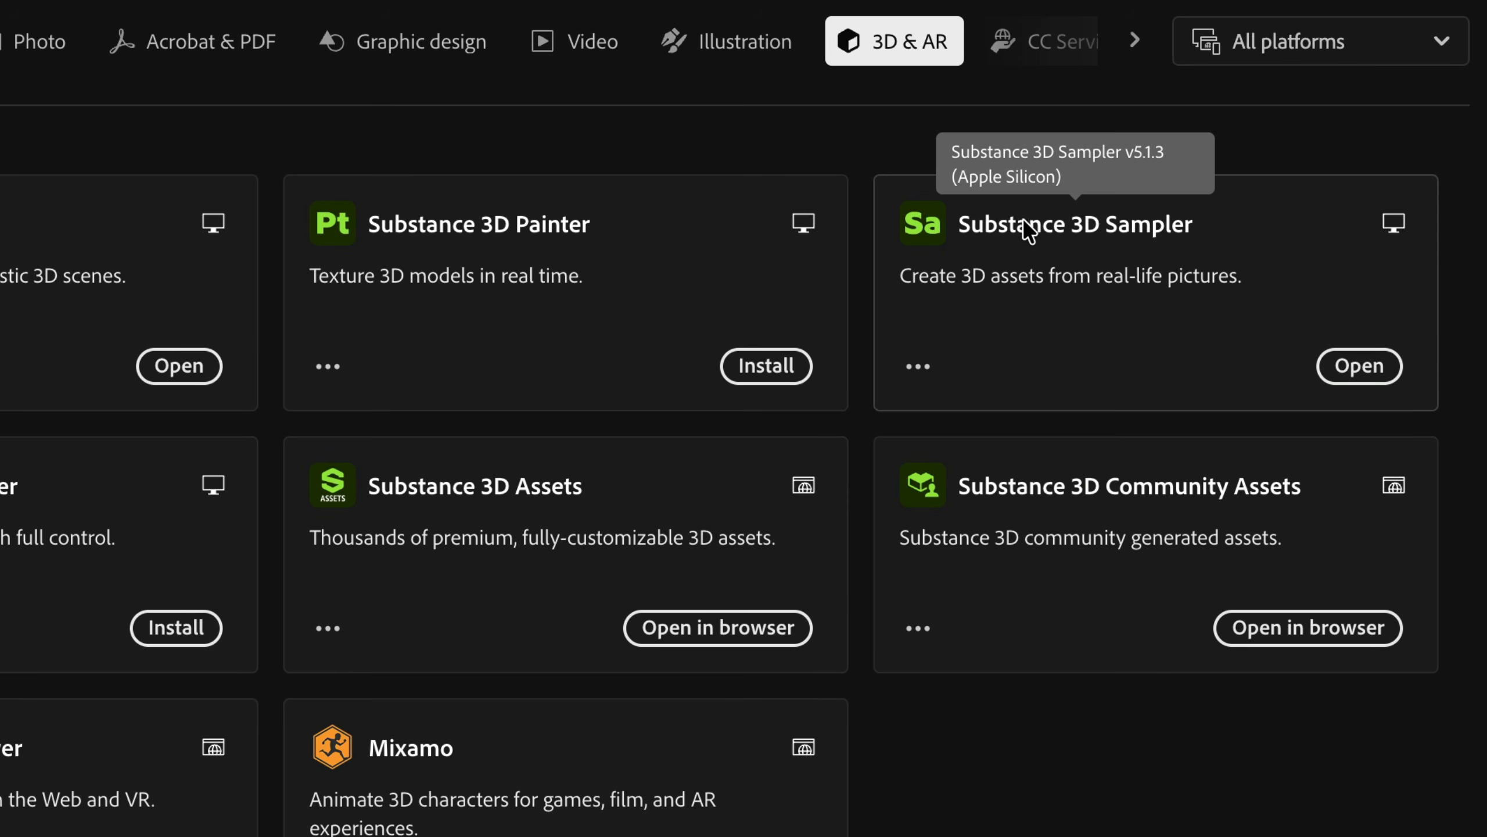
click(1035, 230)
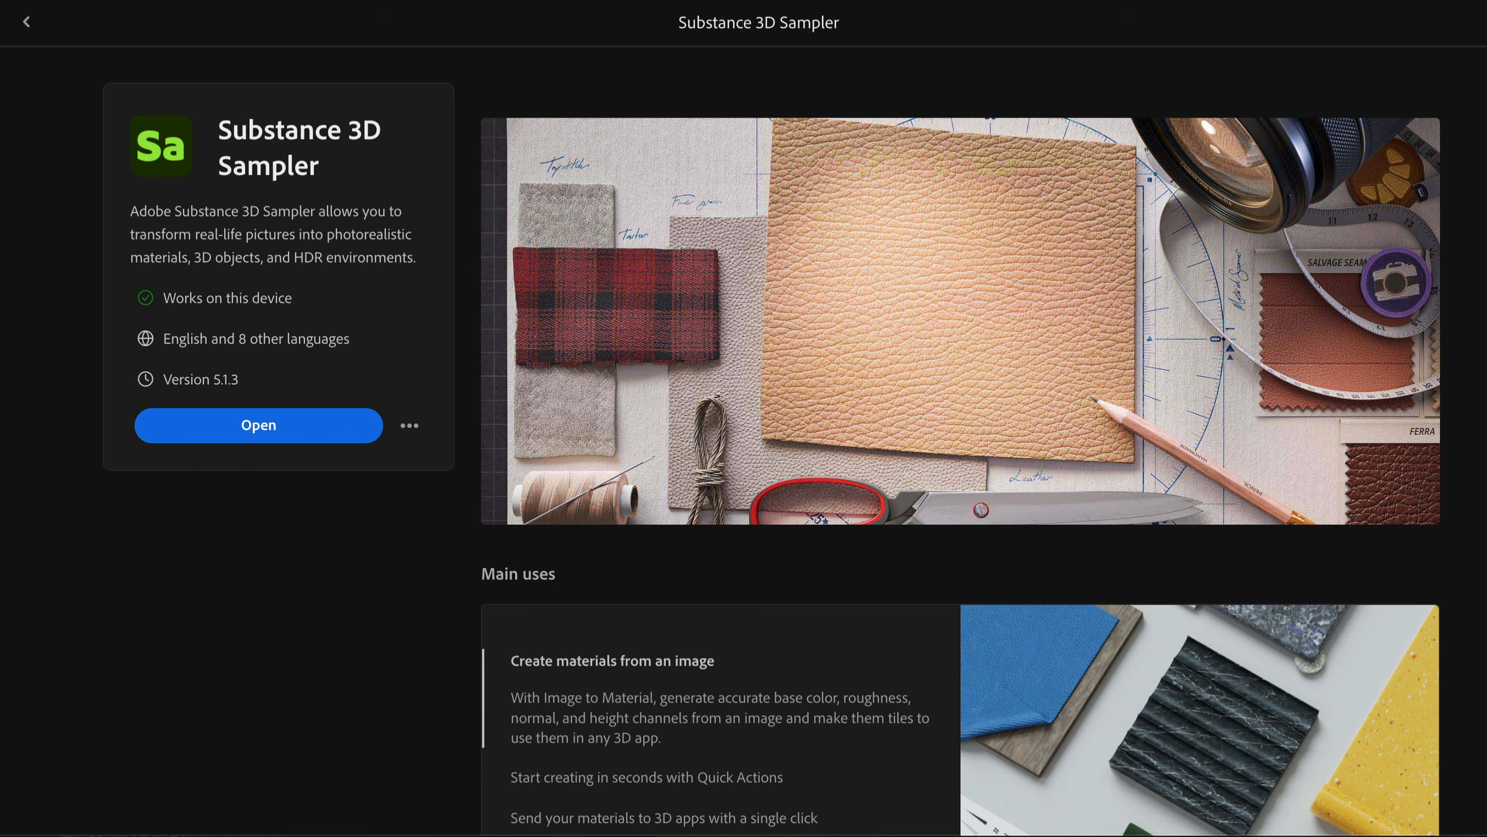
scroll(961, 442, down, 7)
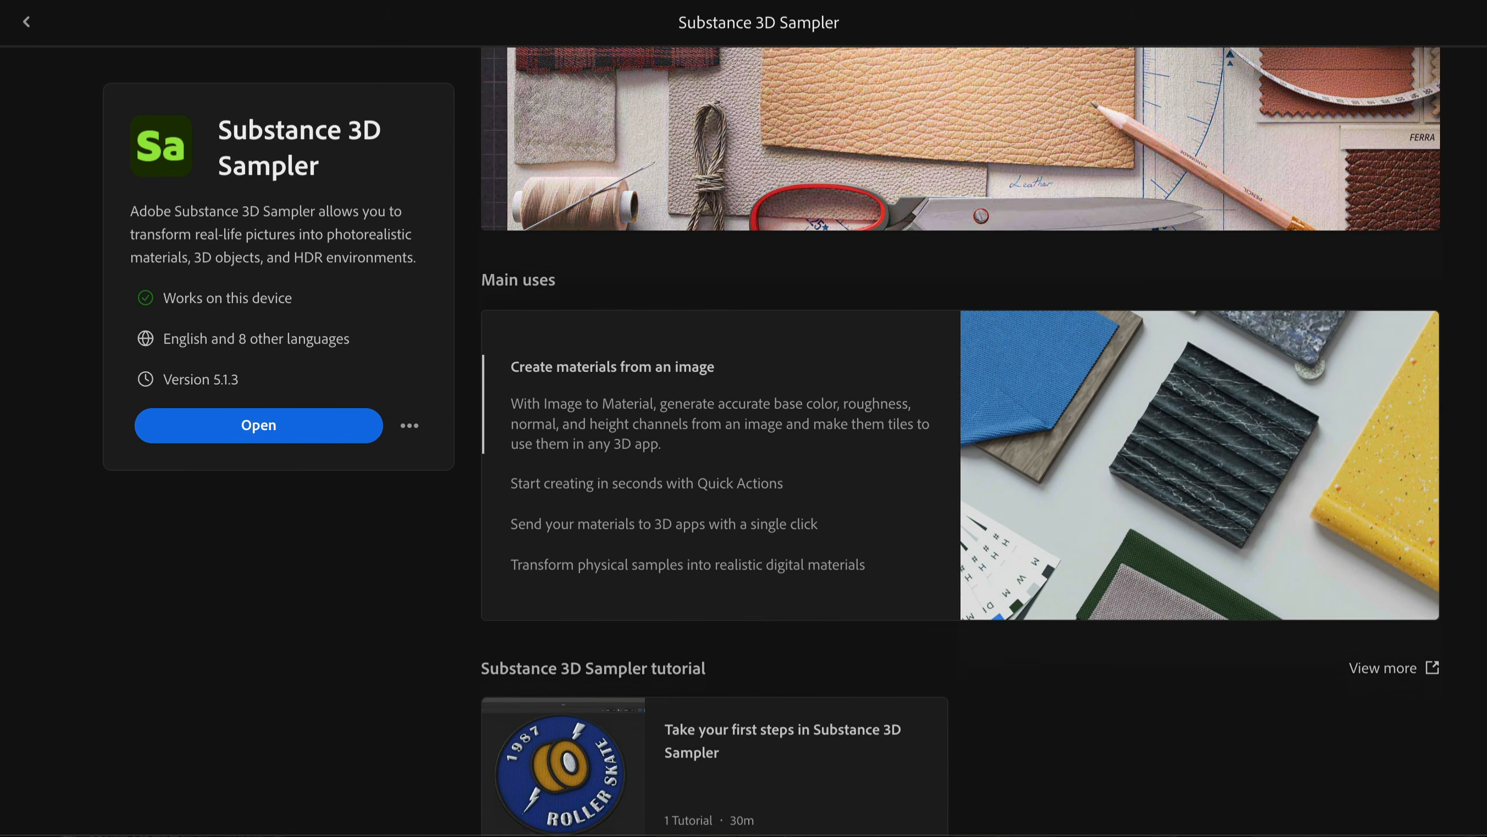
scroll(961, 442, down, 5)
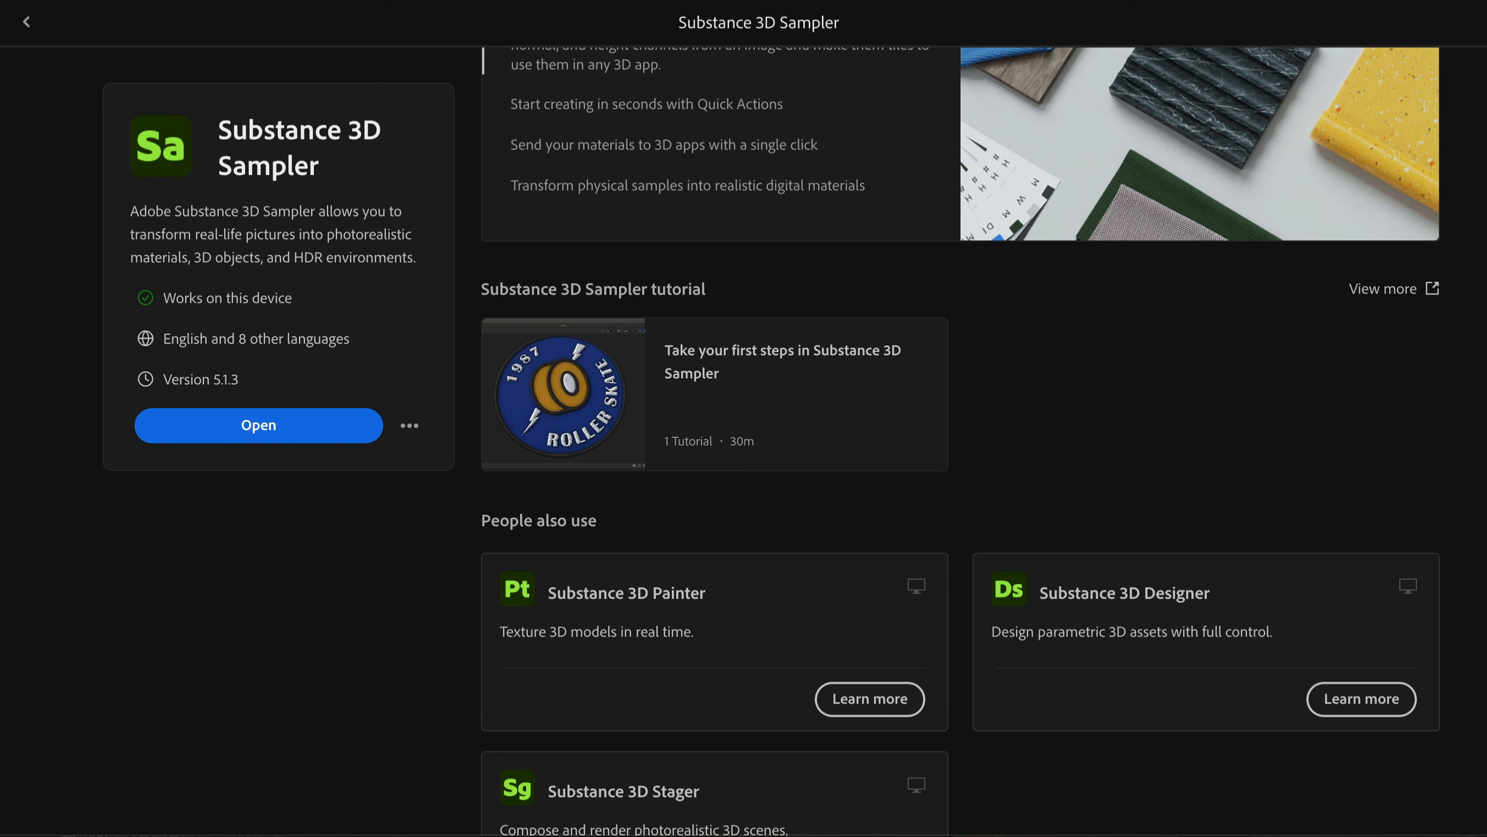
scroll(961, 441, up, 7)
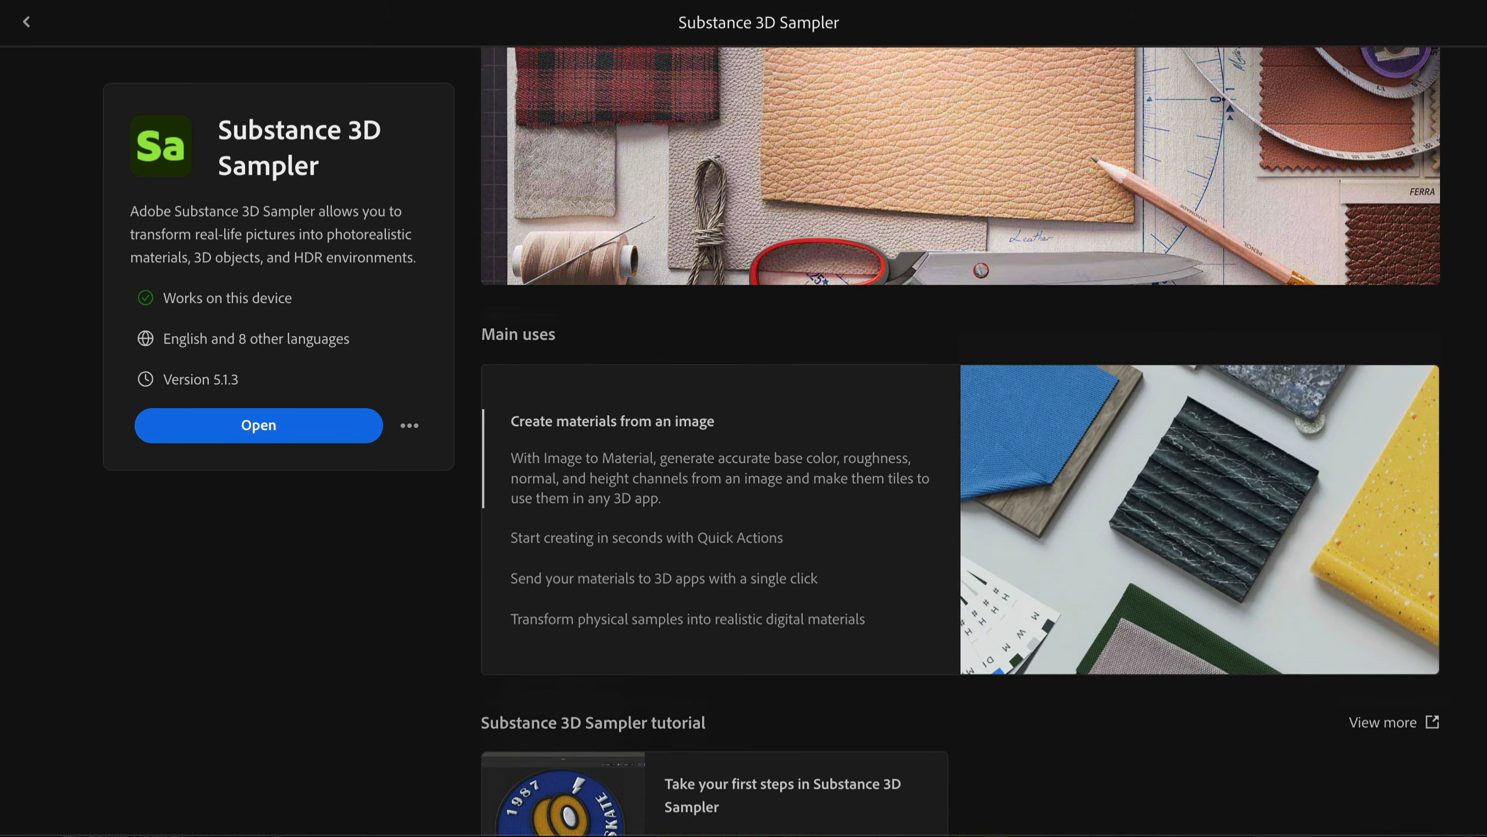
scroll(961, 441, up, 4)
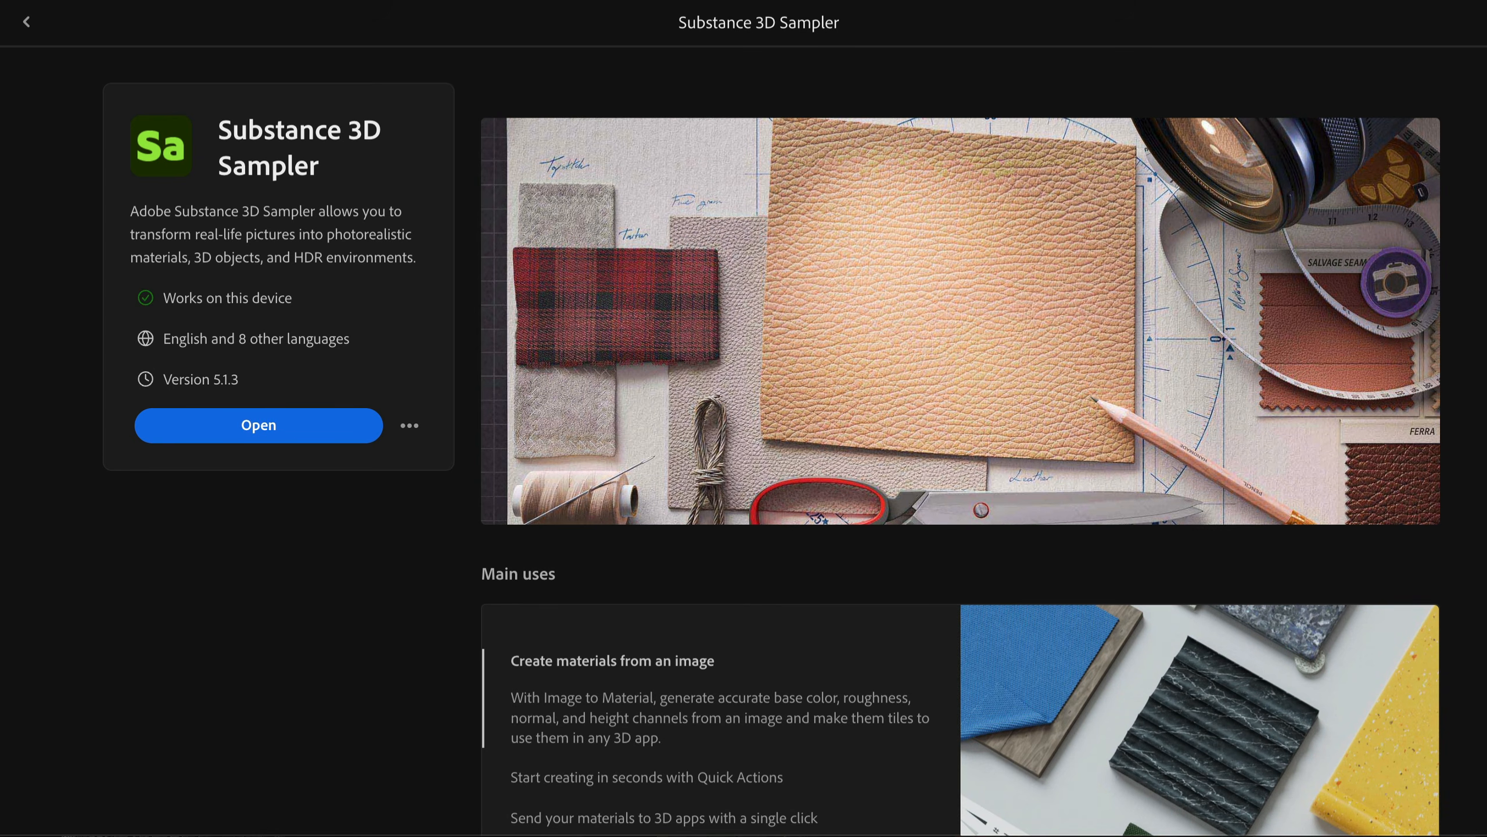
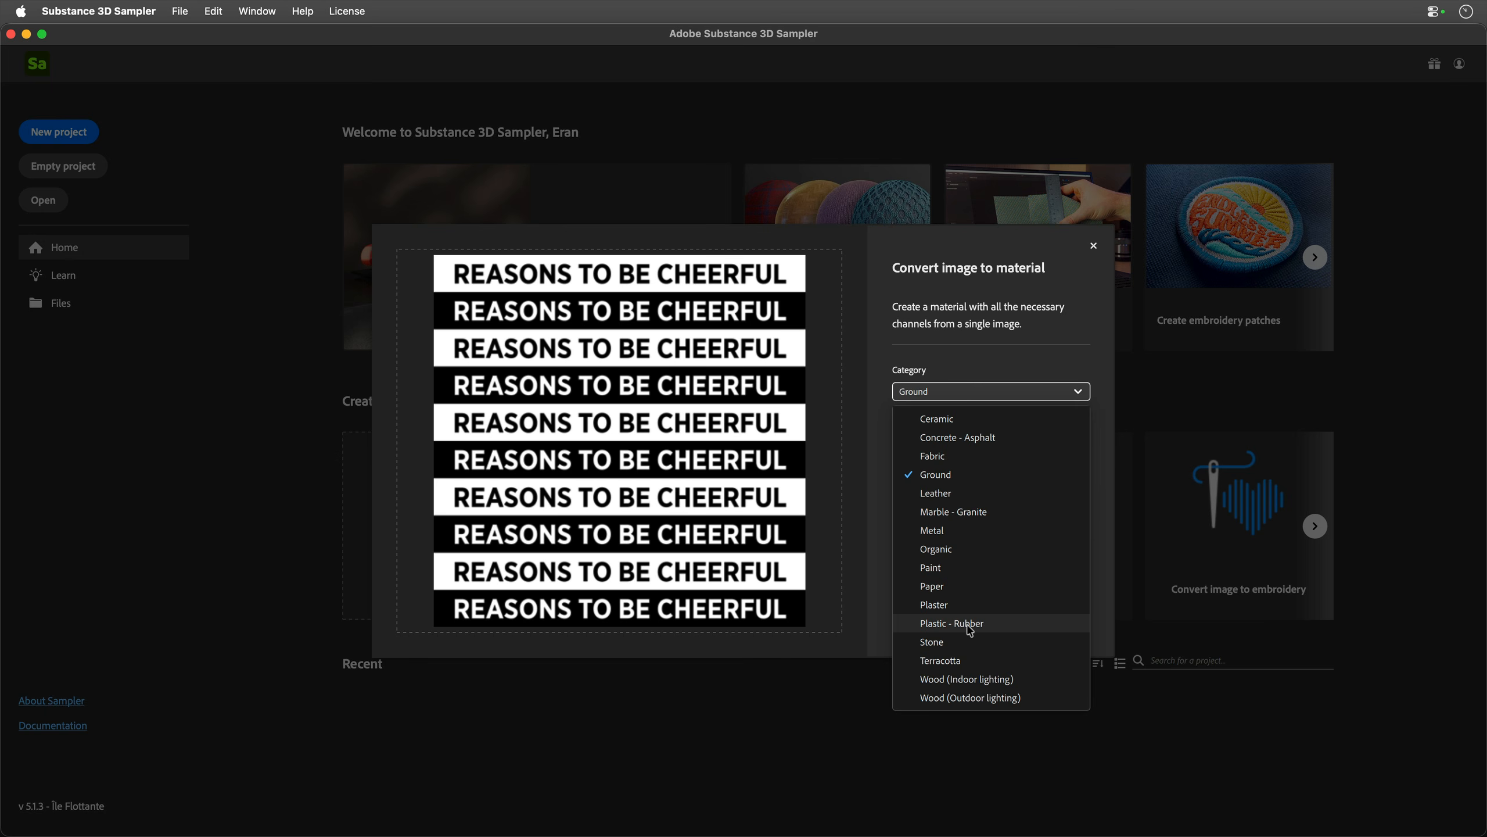
Step: In Substance 3D Sampler, convert the striped text image to a material with category Plastic - Rubber and type Matte
click(969, 624)
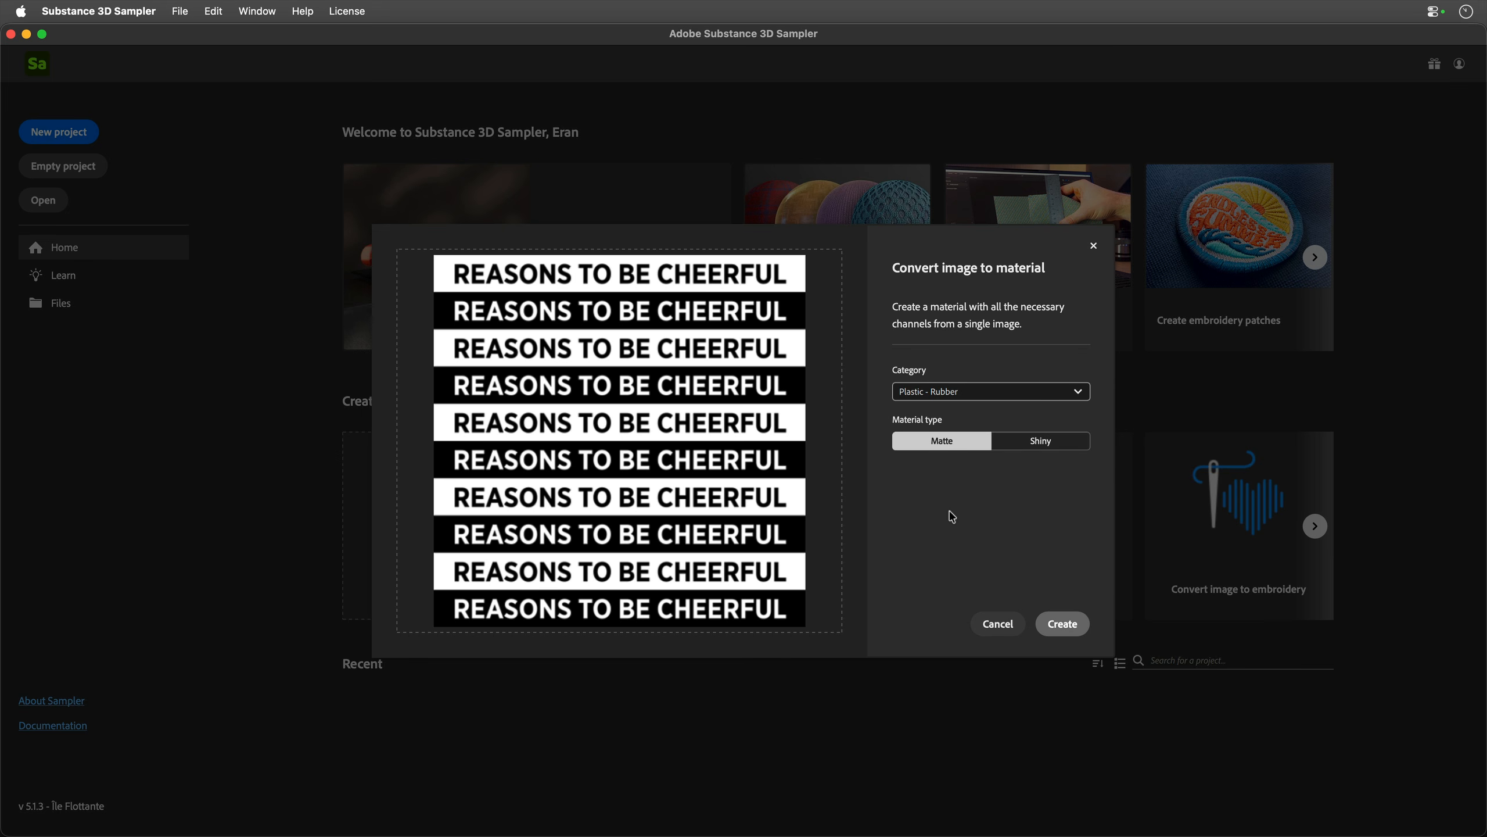
click(1065, 625)
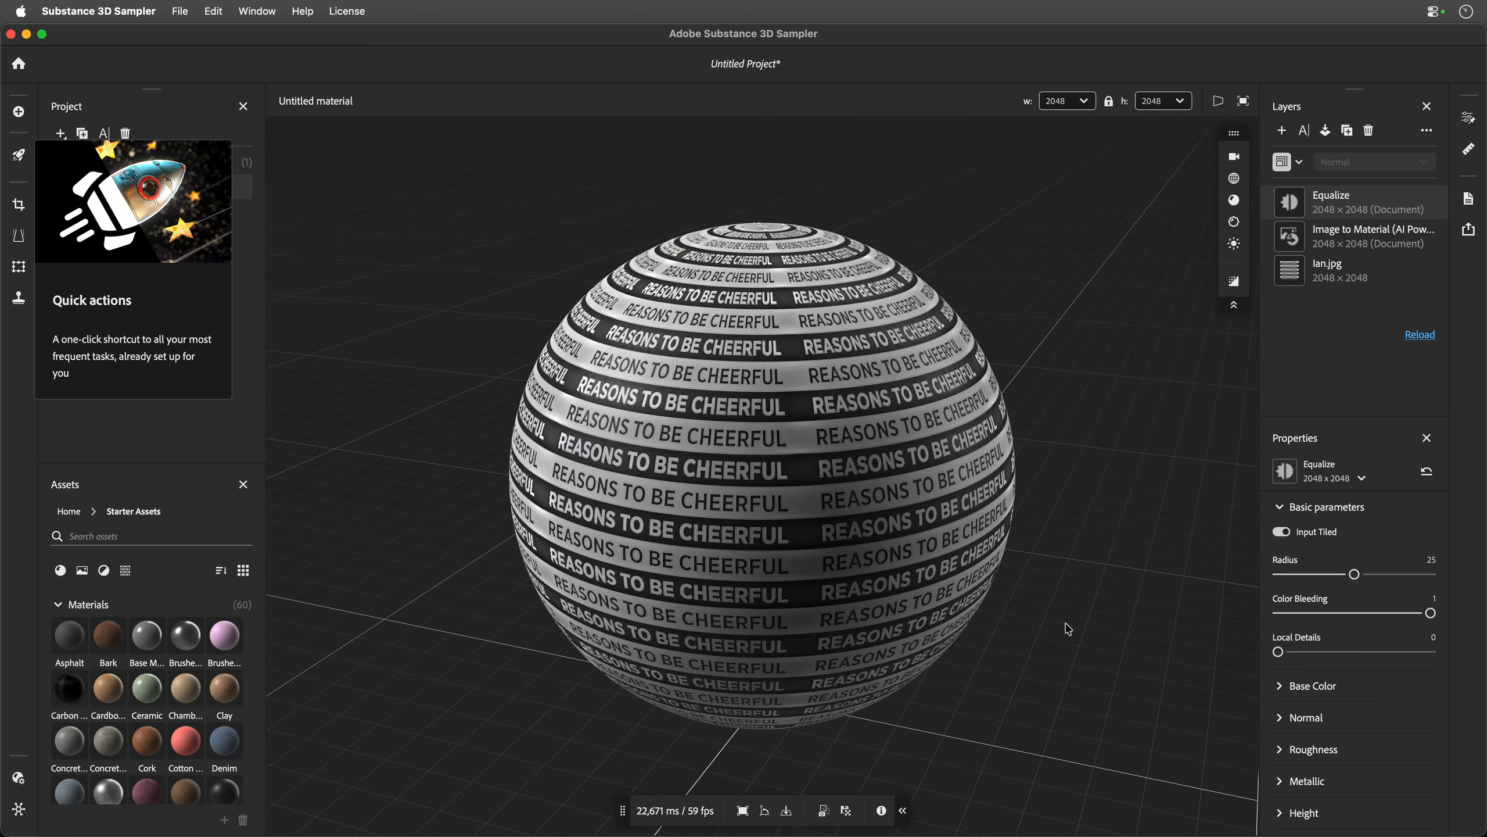
drag(836, 524, 577, 514)
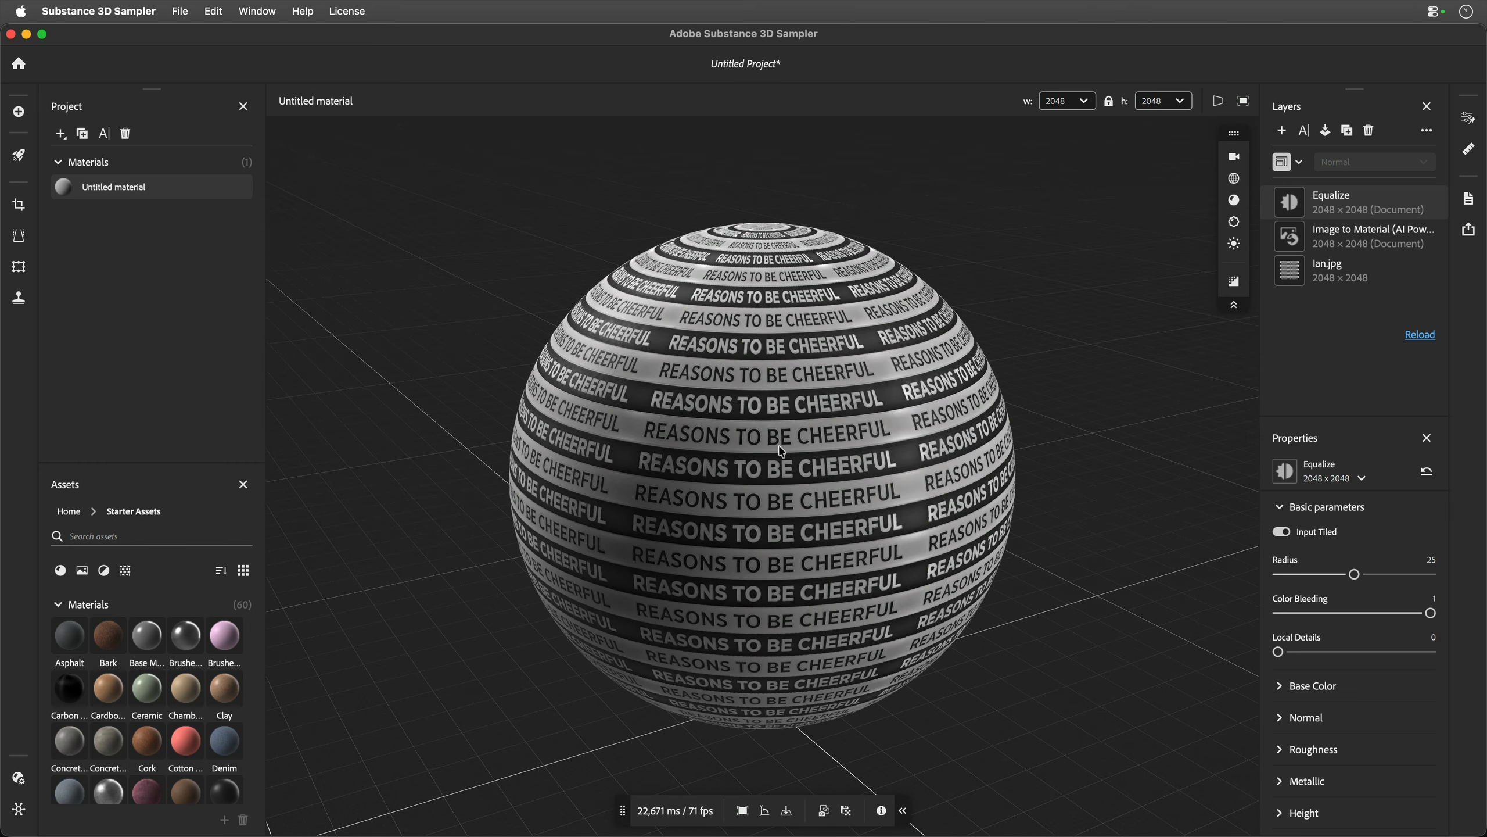
Step: Delete the Equalize layer from the material and inspect the lettering on the sphere up close
right_click(1333, 206)
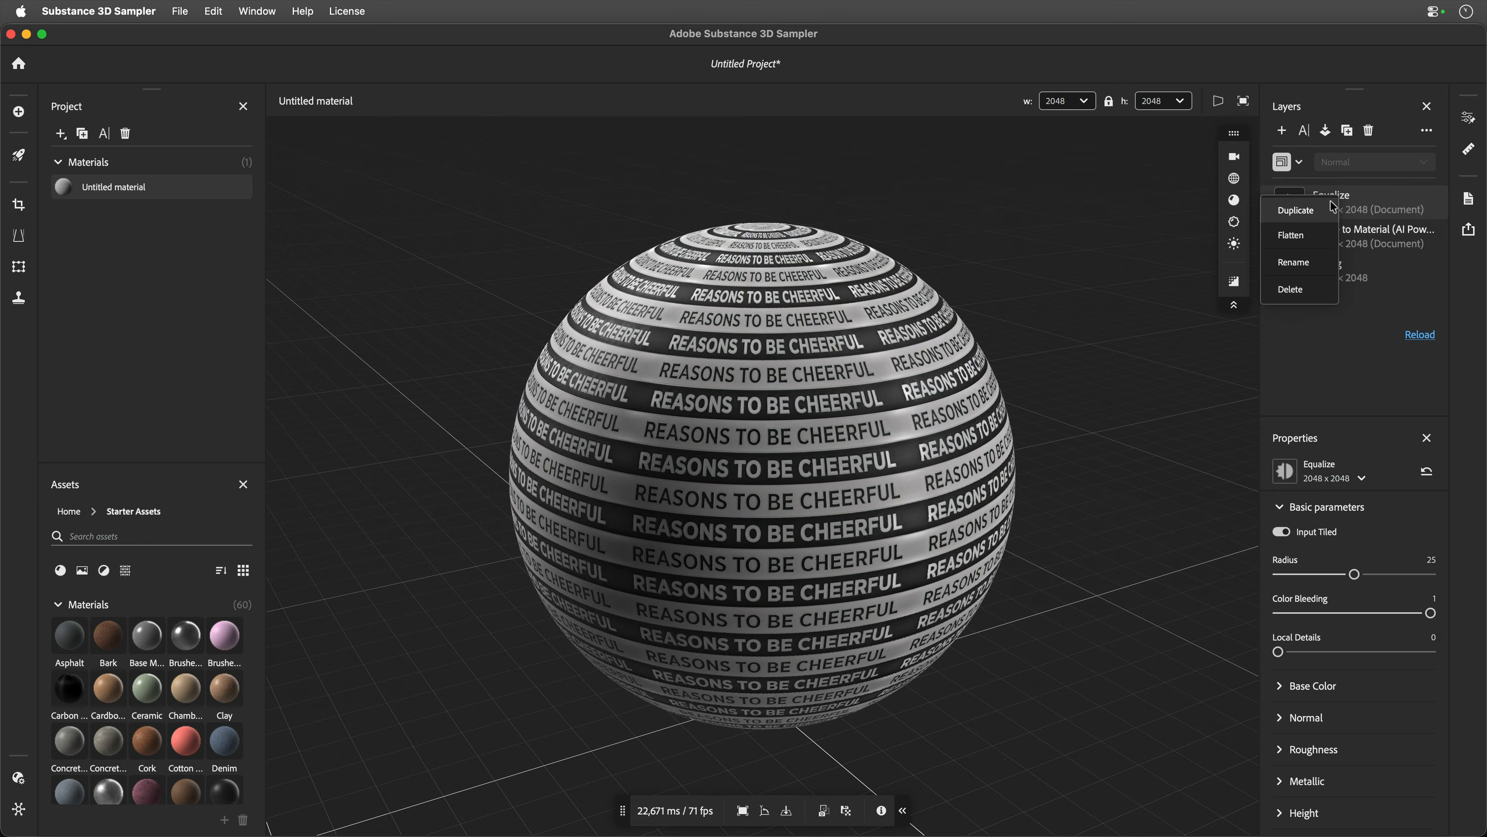
click(1300, 293)
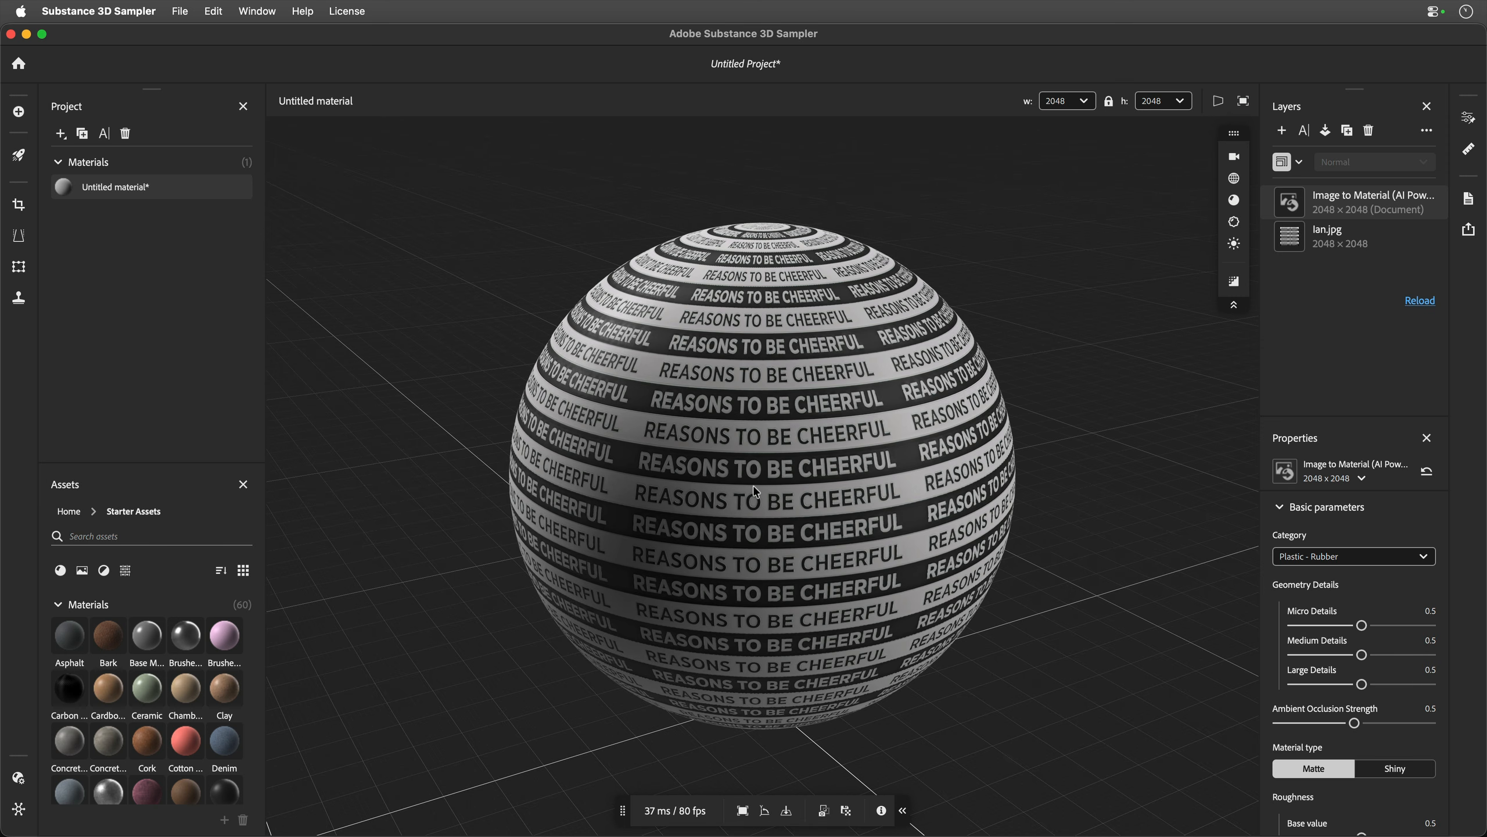
scroll(756, 491, up, 10)
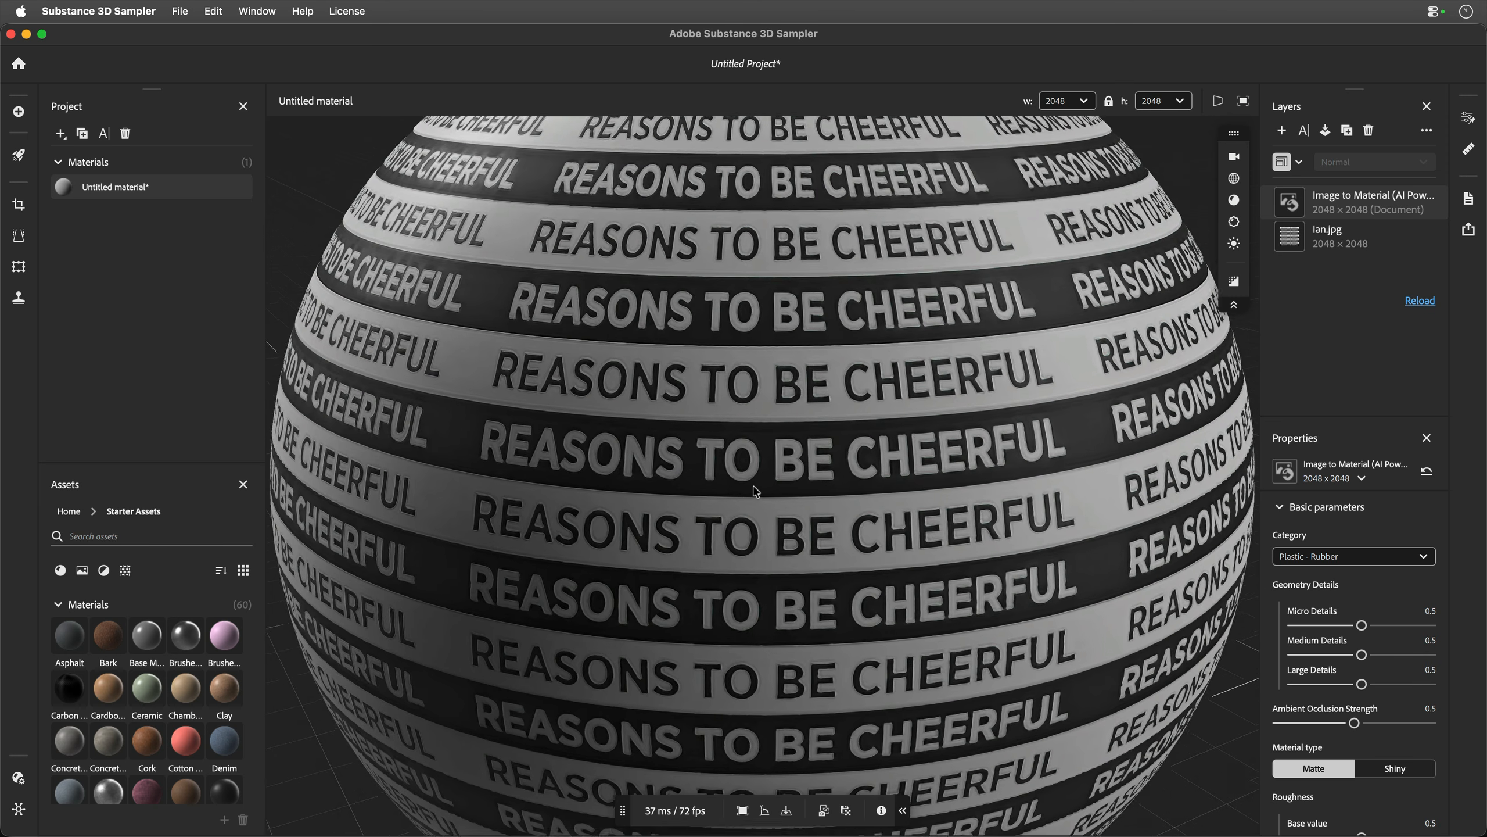
Step: Set the Image to Material layer's Micro, Medium and Large Details to 0
scroll(756, 491, up, 8)
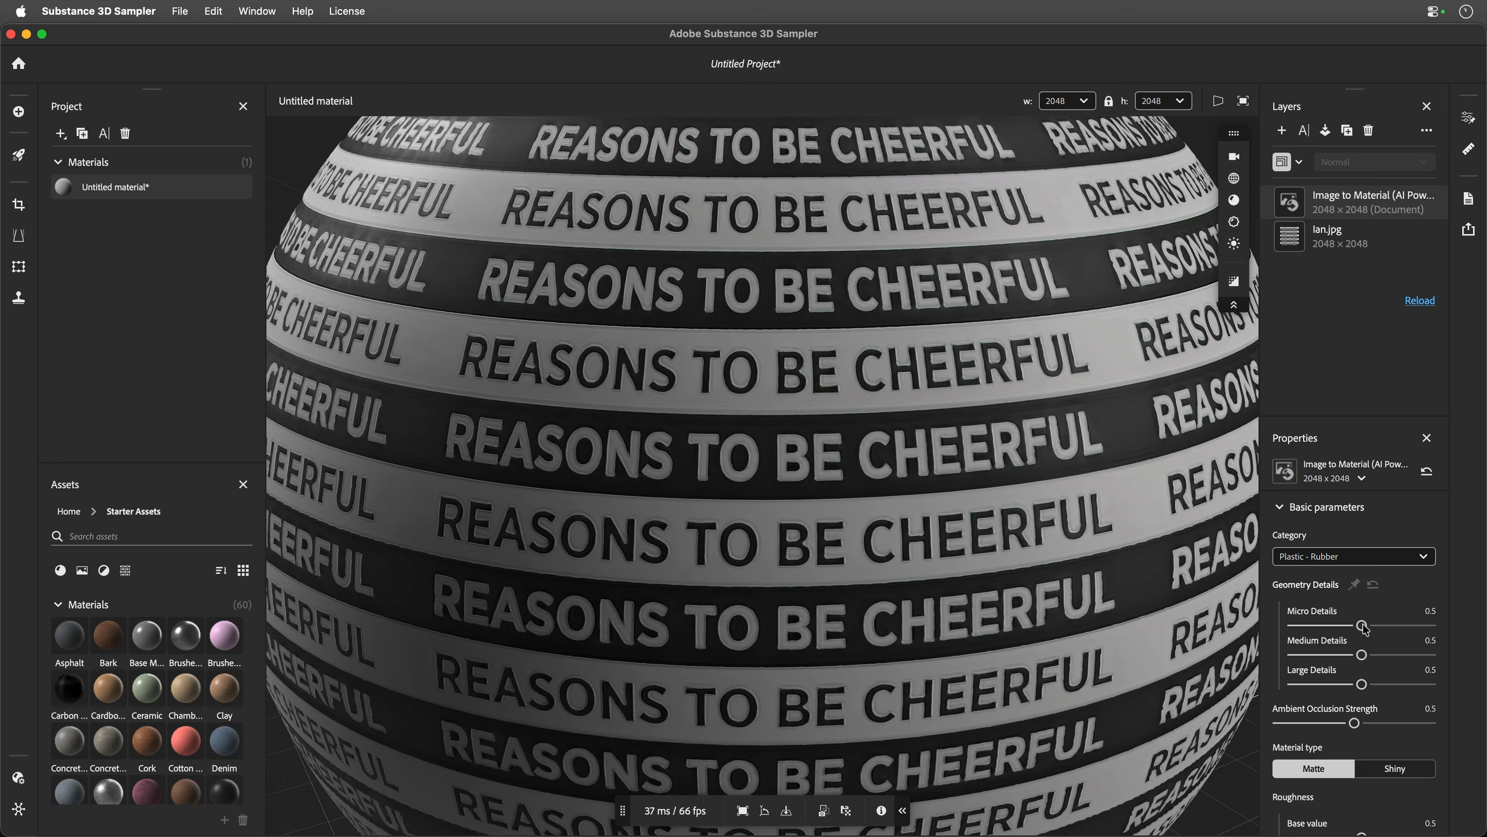
drag(1363, 626, 1198, 630)
drag(1361, 654, 1282, 656)
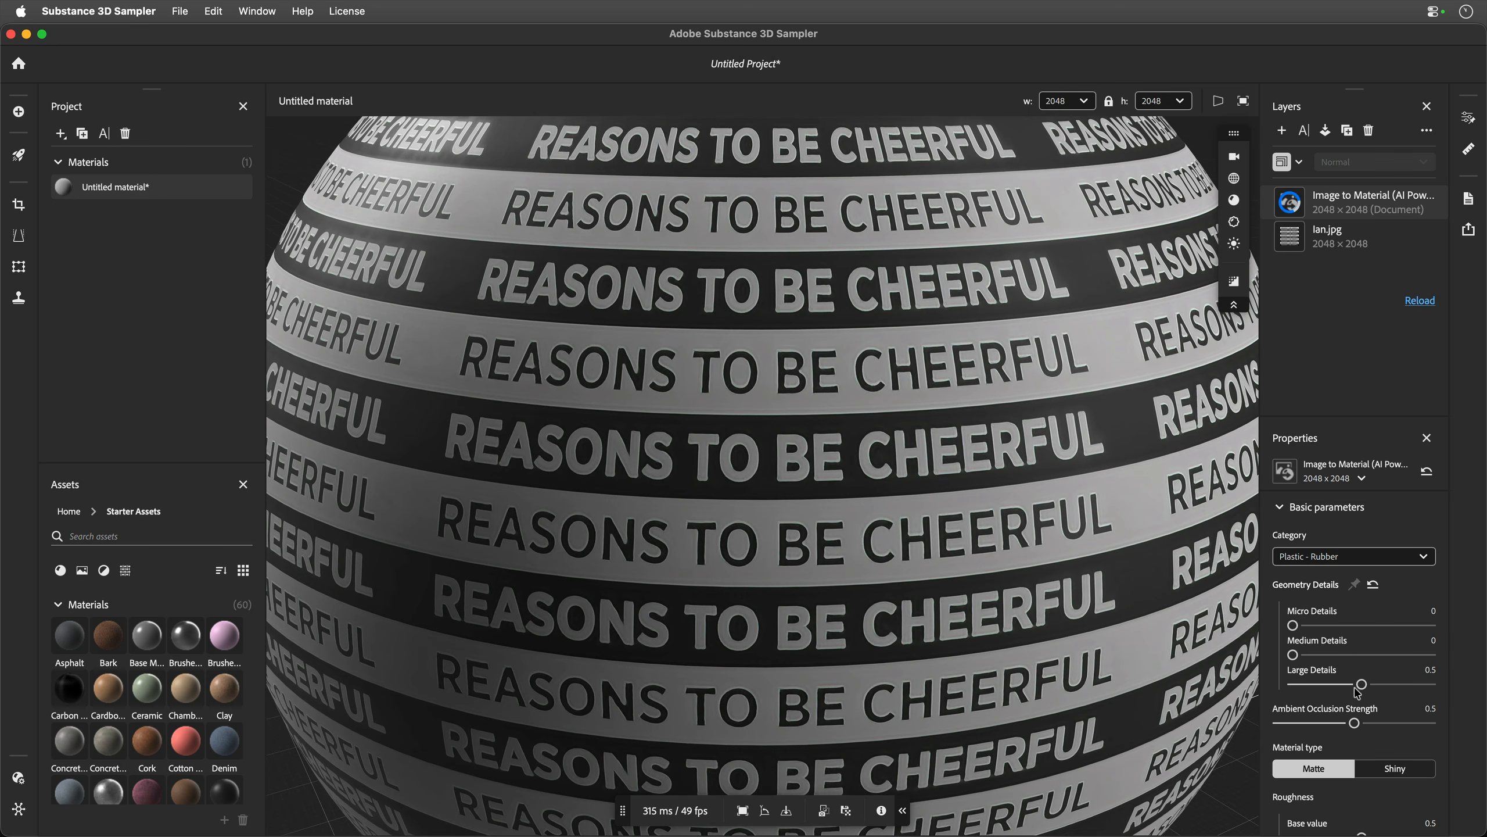
drag(1360, 686, 1274, 682)
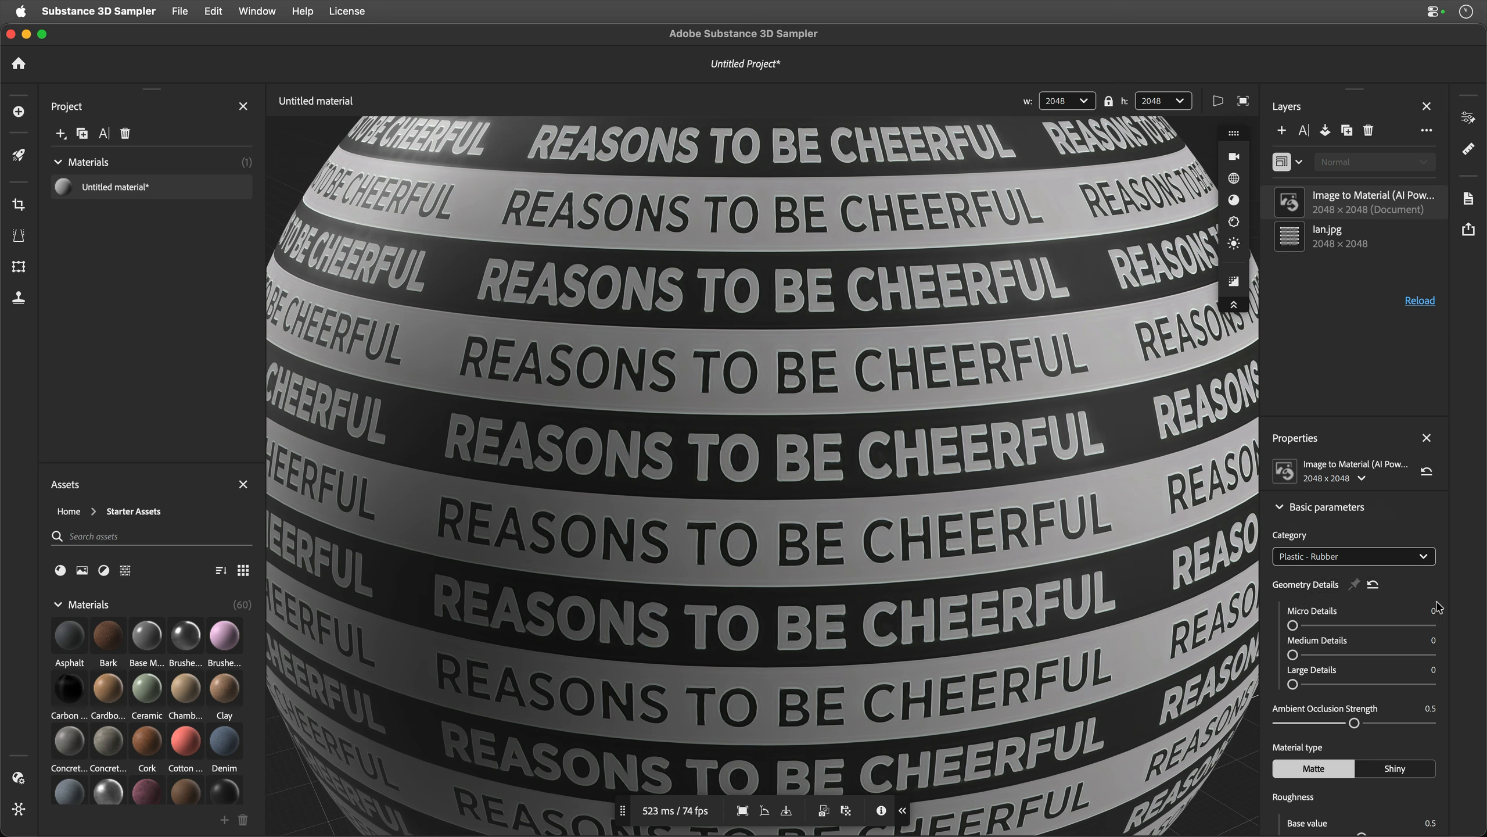
Step: Set the Image to Material layer's Delighting Intensity to 0 and check the lettering on the sphere
drag(1446, 625, 1448, 759)
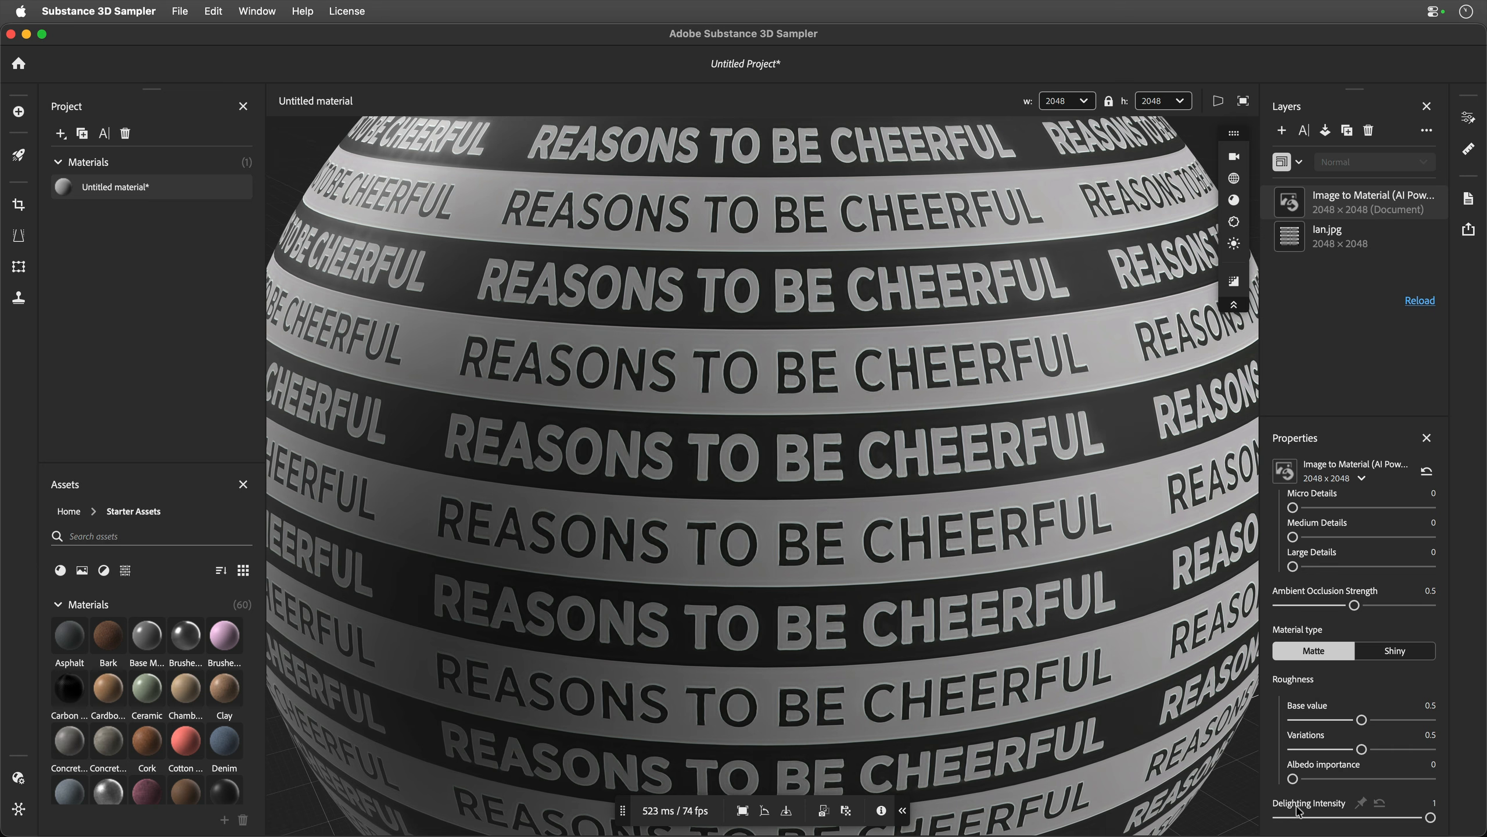
drag(1430, 817, 1269, 820)
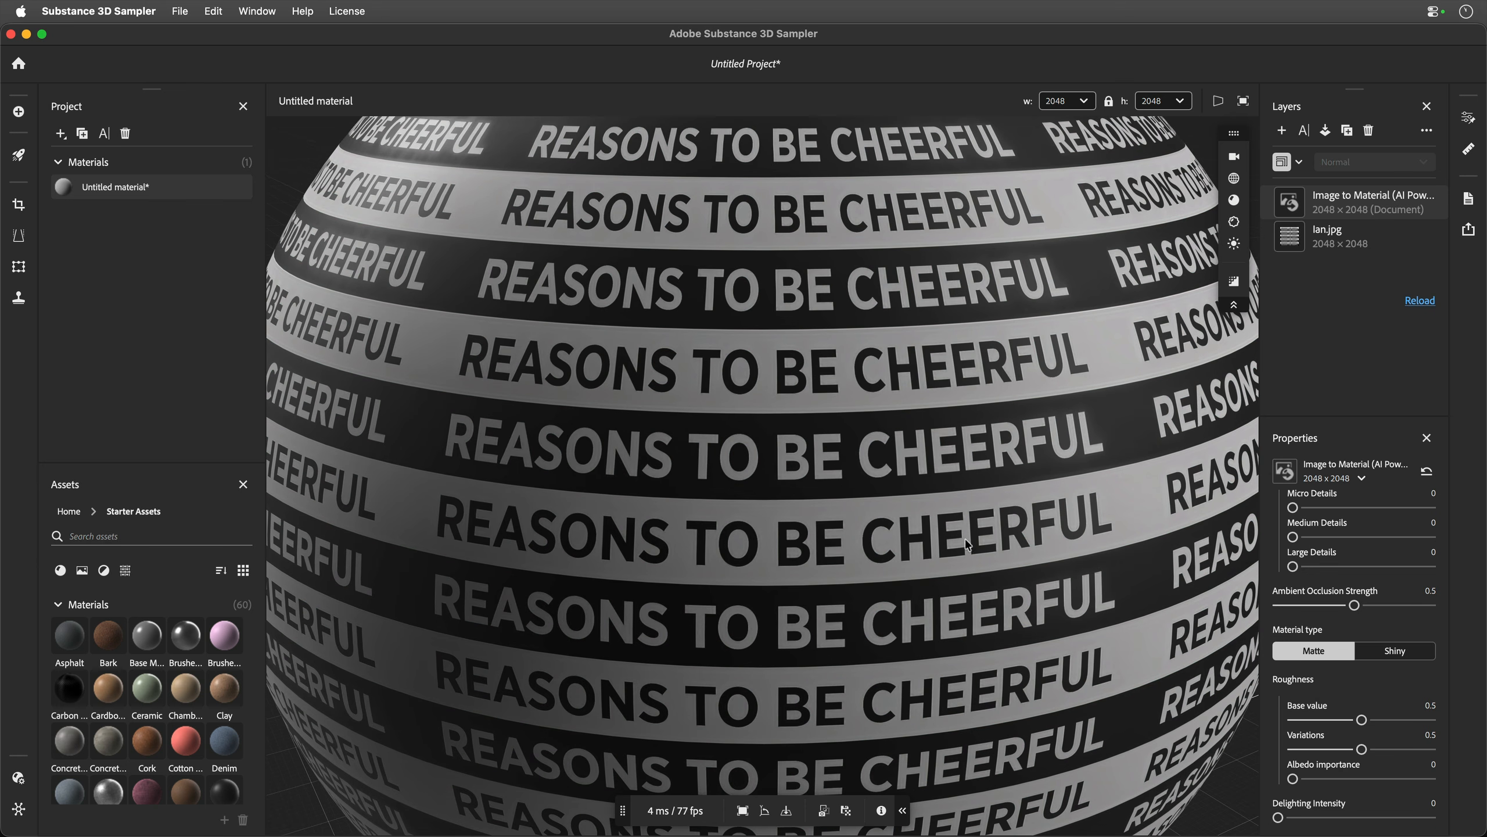
drag(961, 462, 1001, 452)
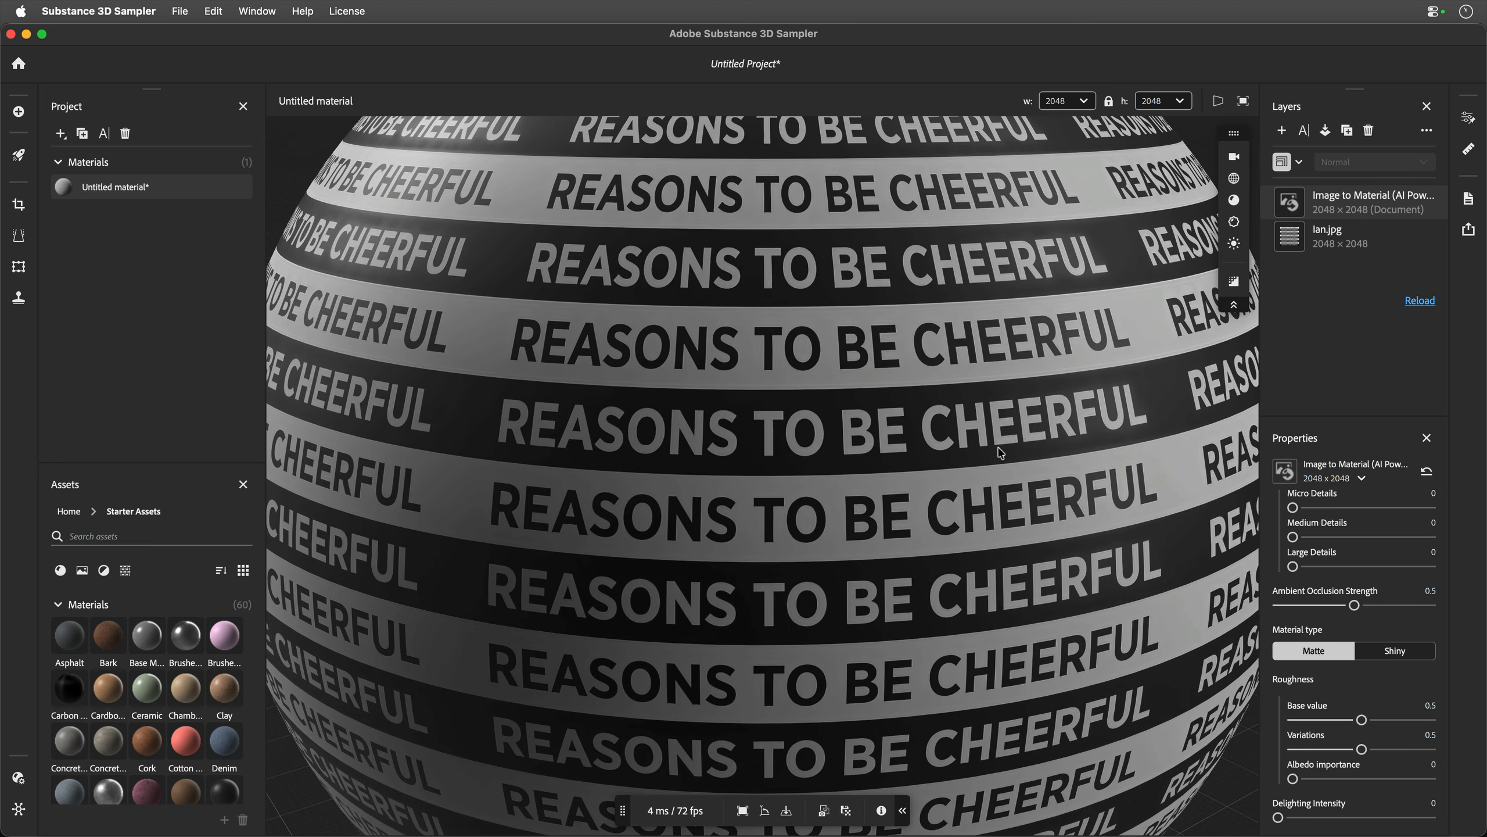
drag(767, 414, 860, 433)
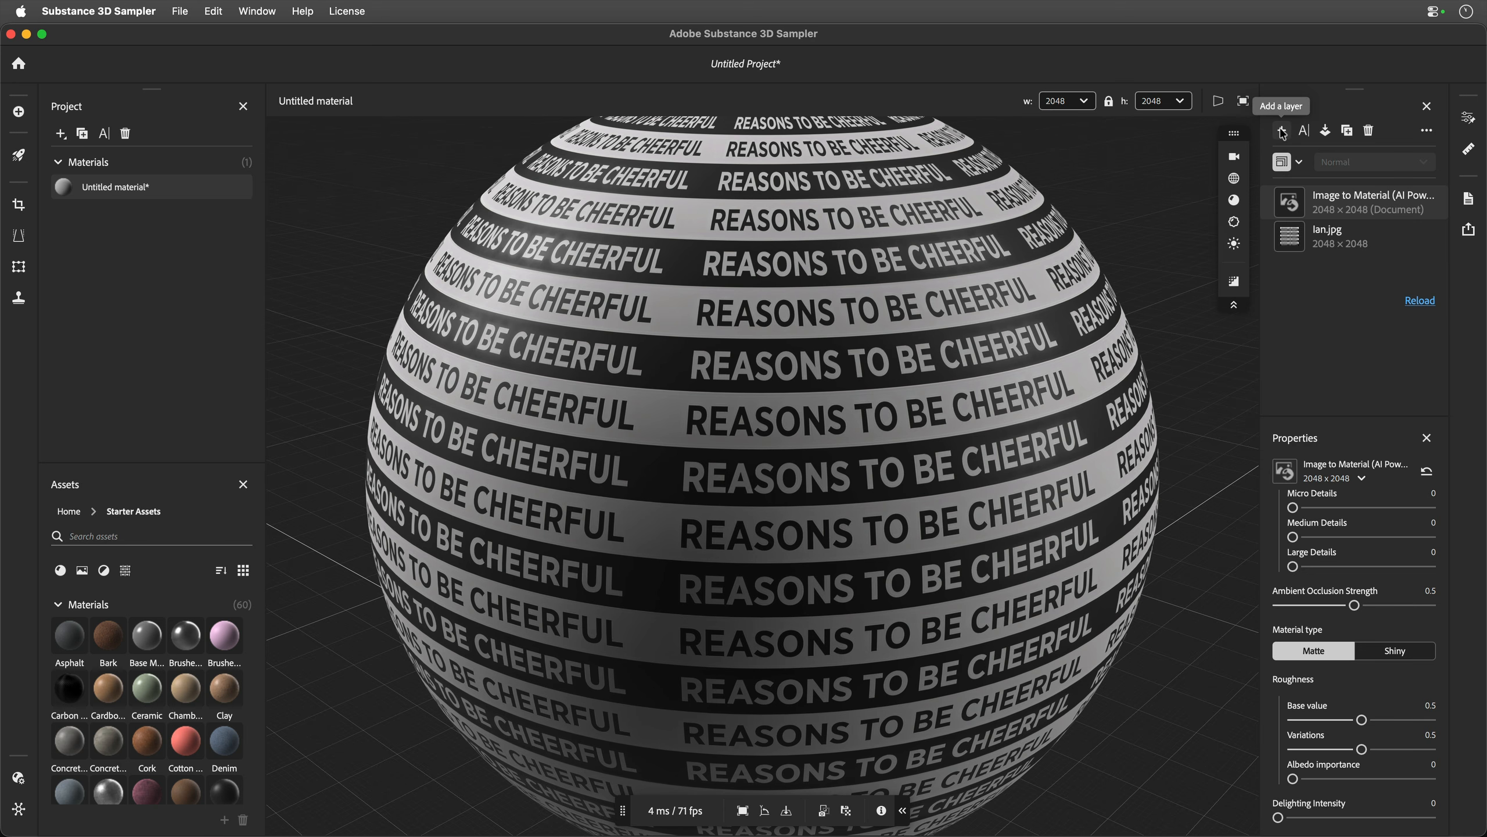
Step: Look through the filters available as new layers and the starter materials and filters in the asset library
click(1281, 132)
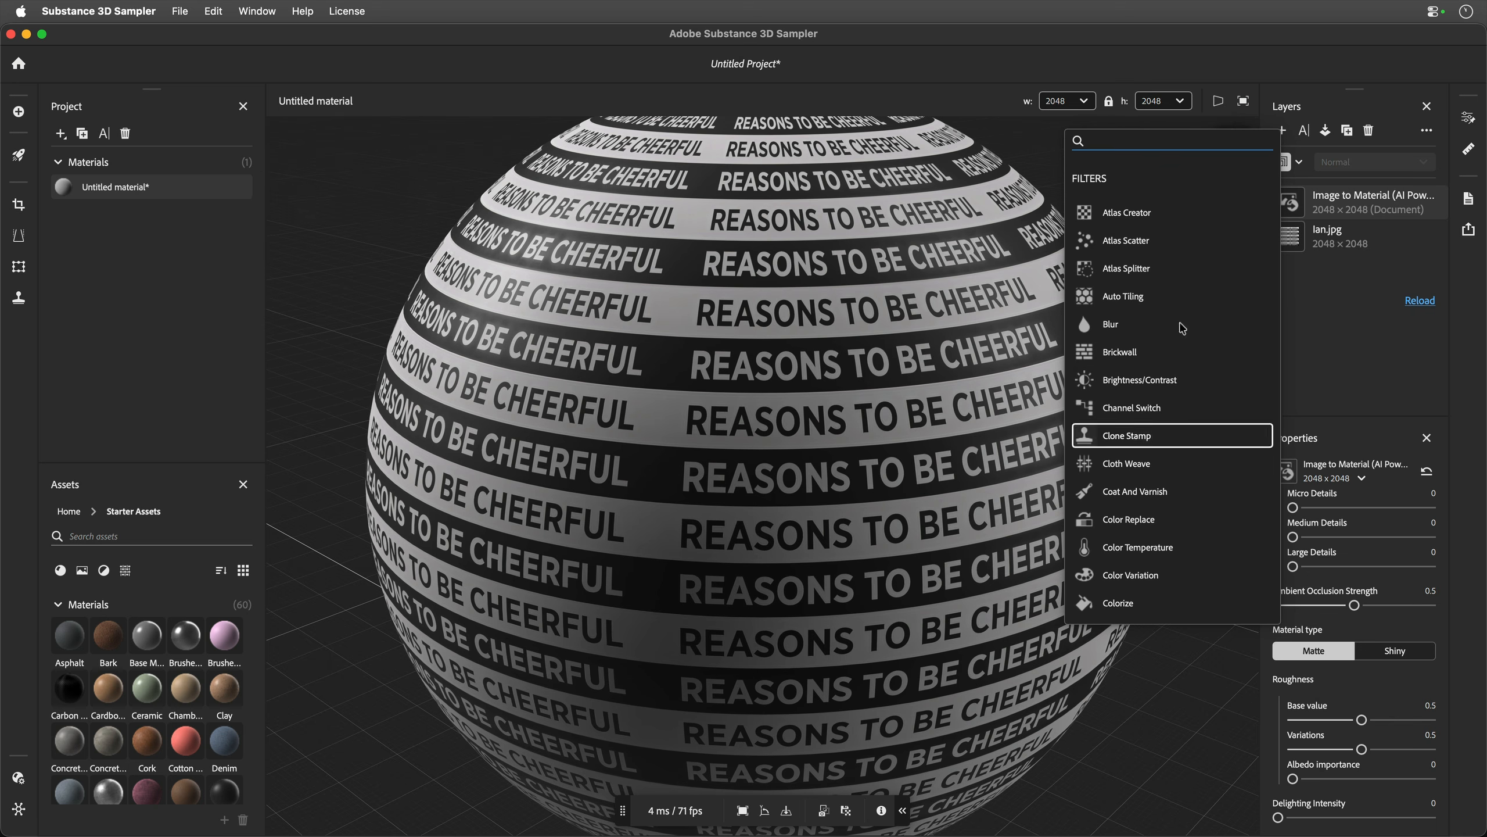
click(1285, 135)
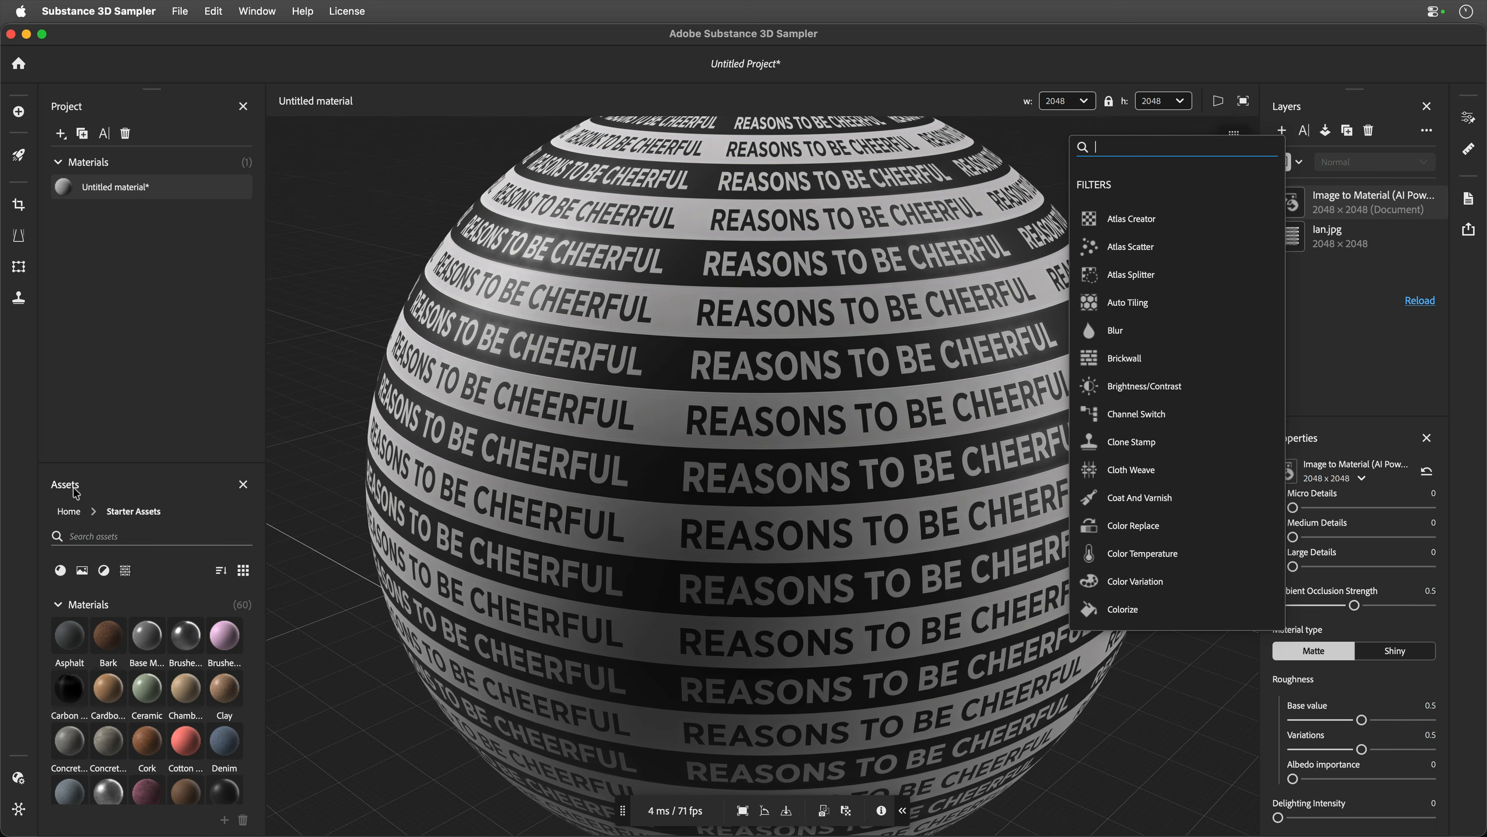
scroll(71, 602, down, 1)
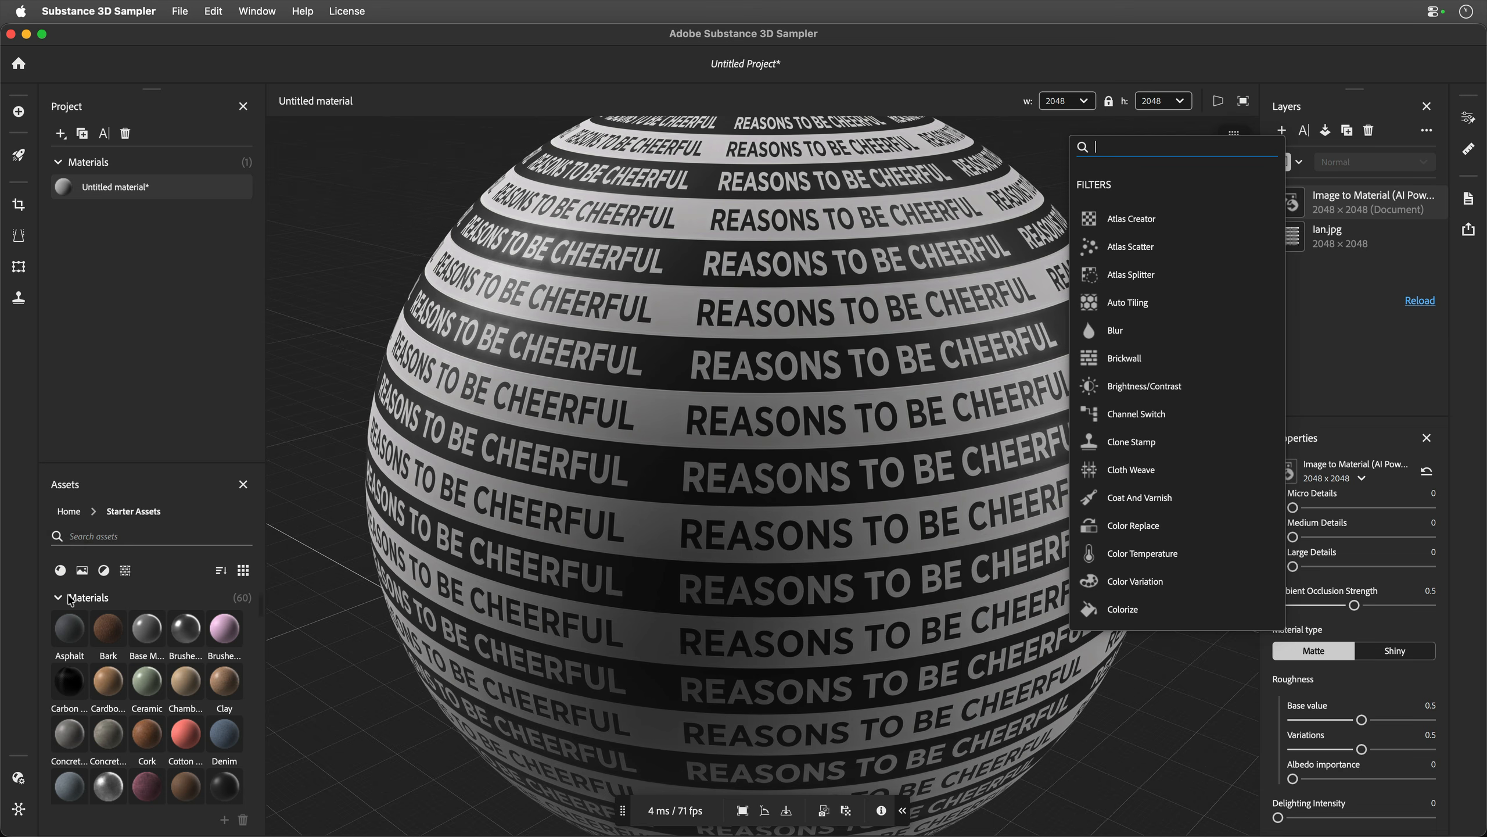
scroll(223, 674, down, 10)
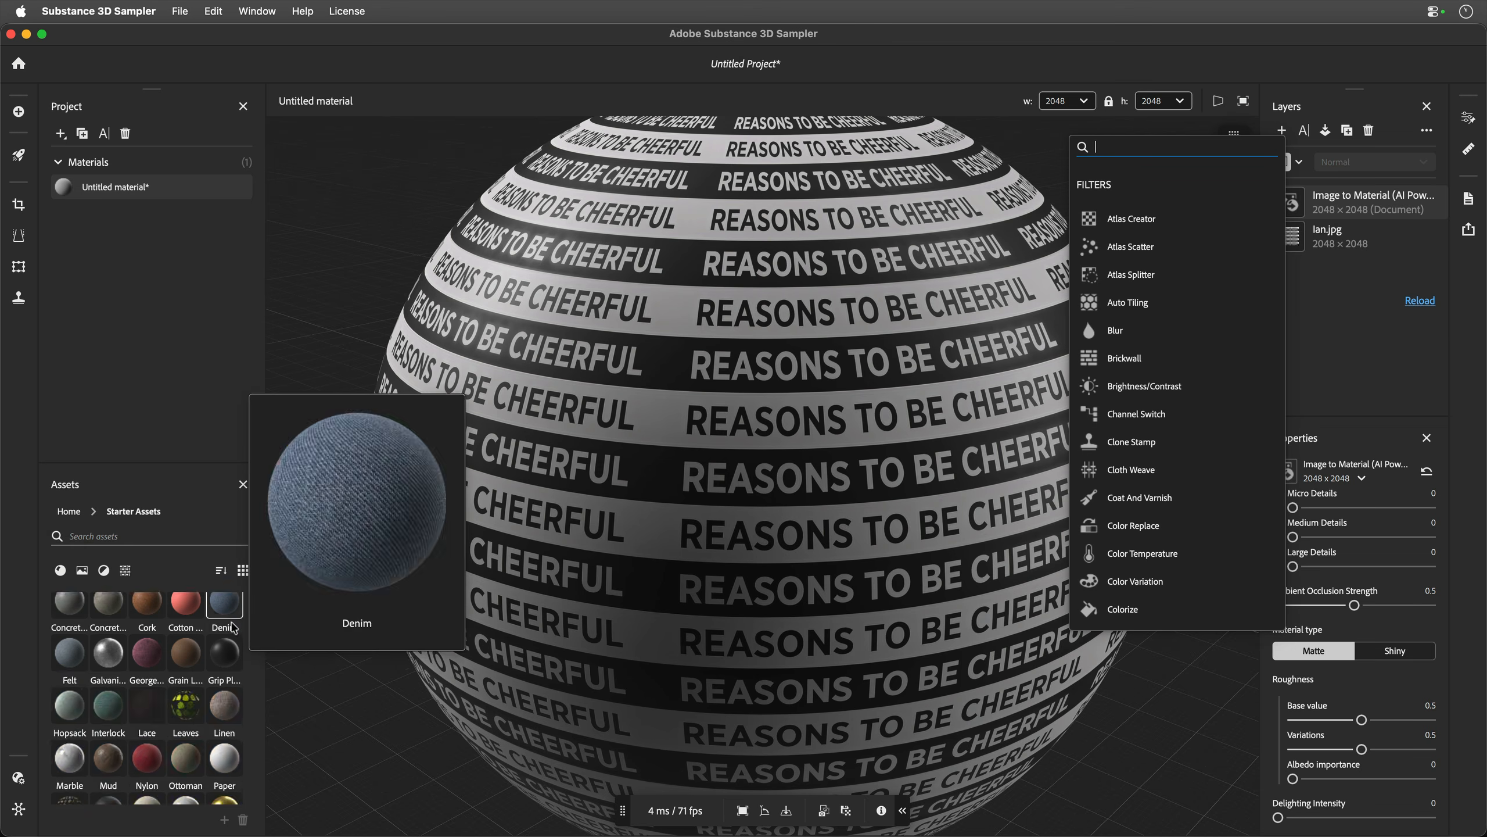
scroll(223, 674, down, 5)
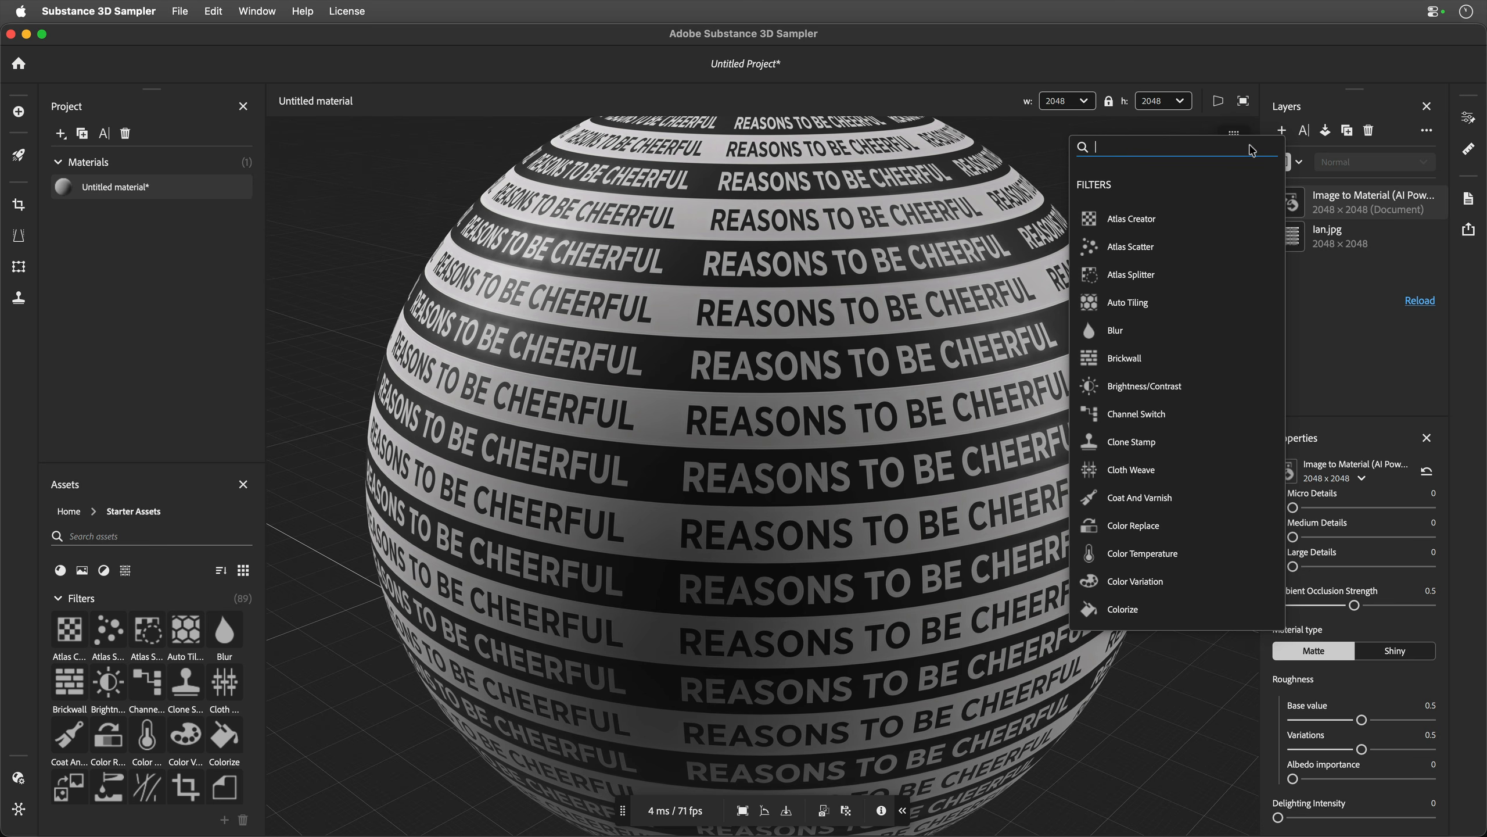
click(1279, 127)
click(1315, 282)
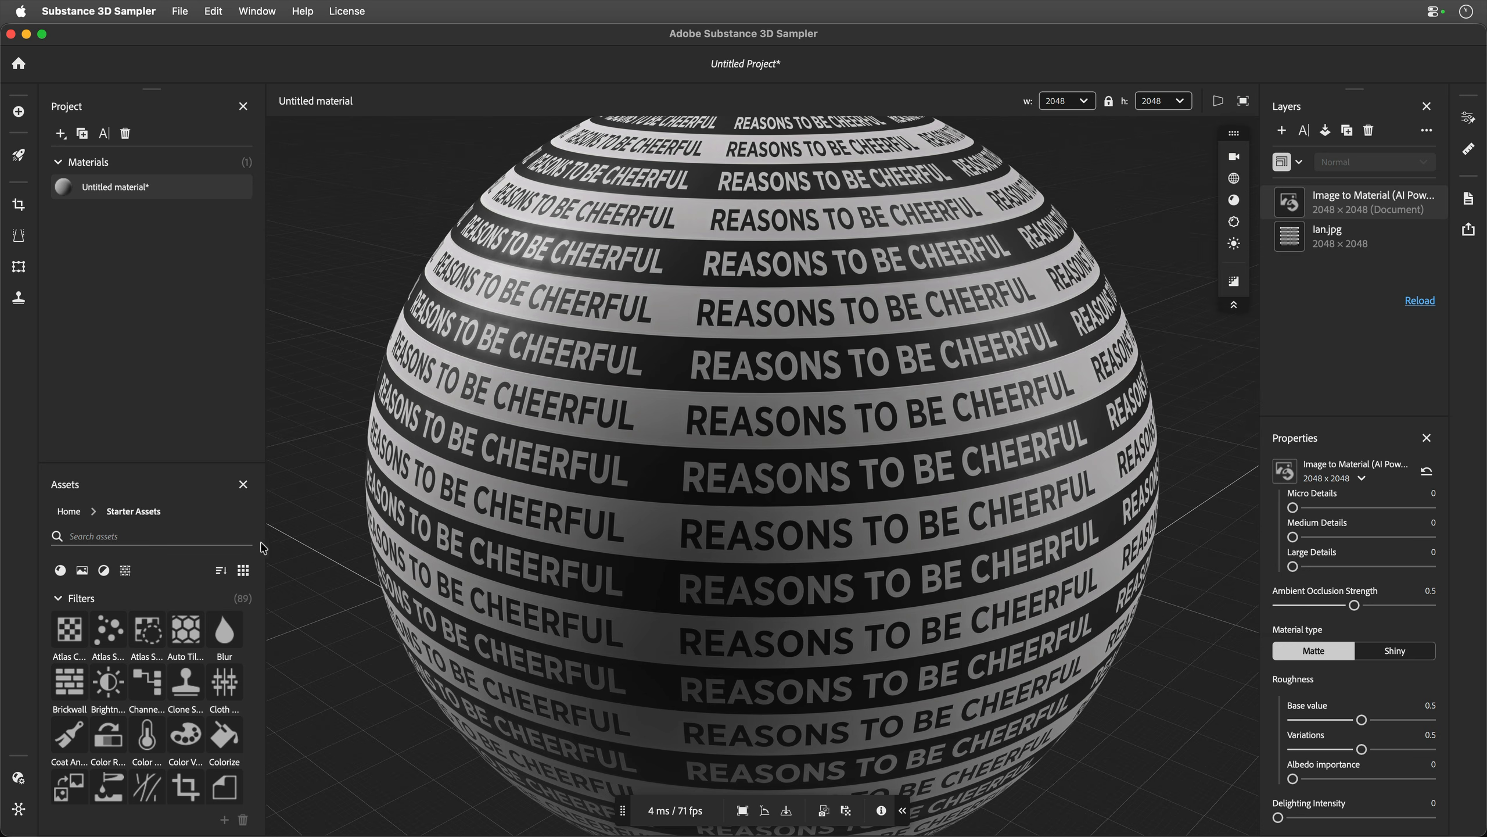
Step: Add the Color Variation filter as a layer above the Image to Material layer
mouse_move(105, 682)
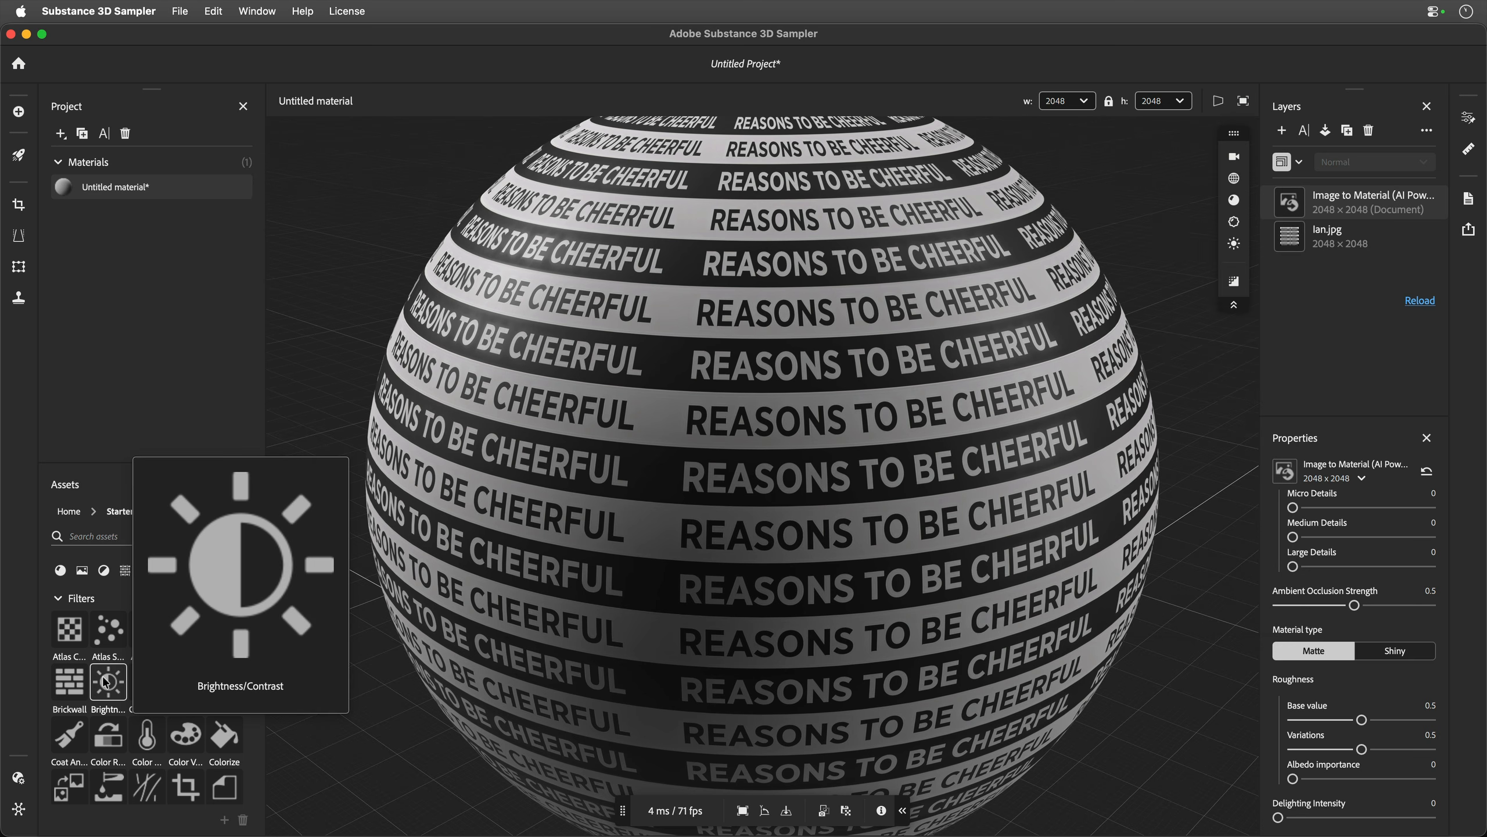
mouse_move(165, 687)
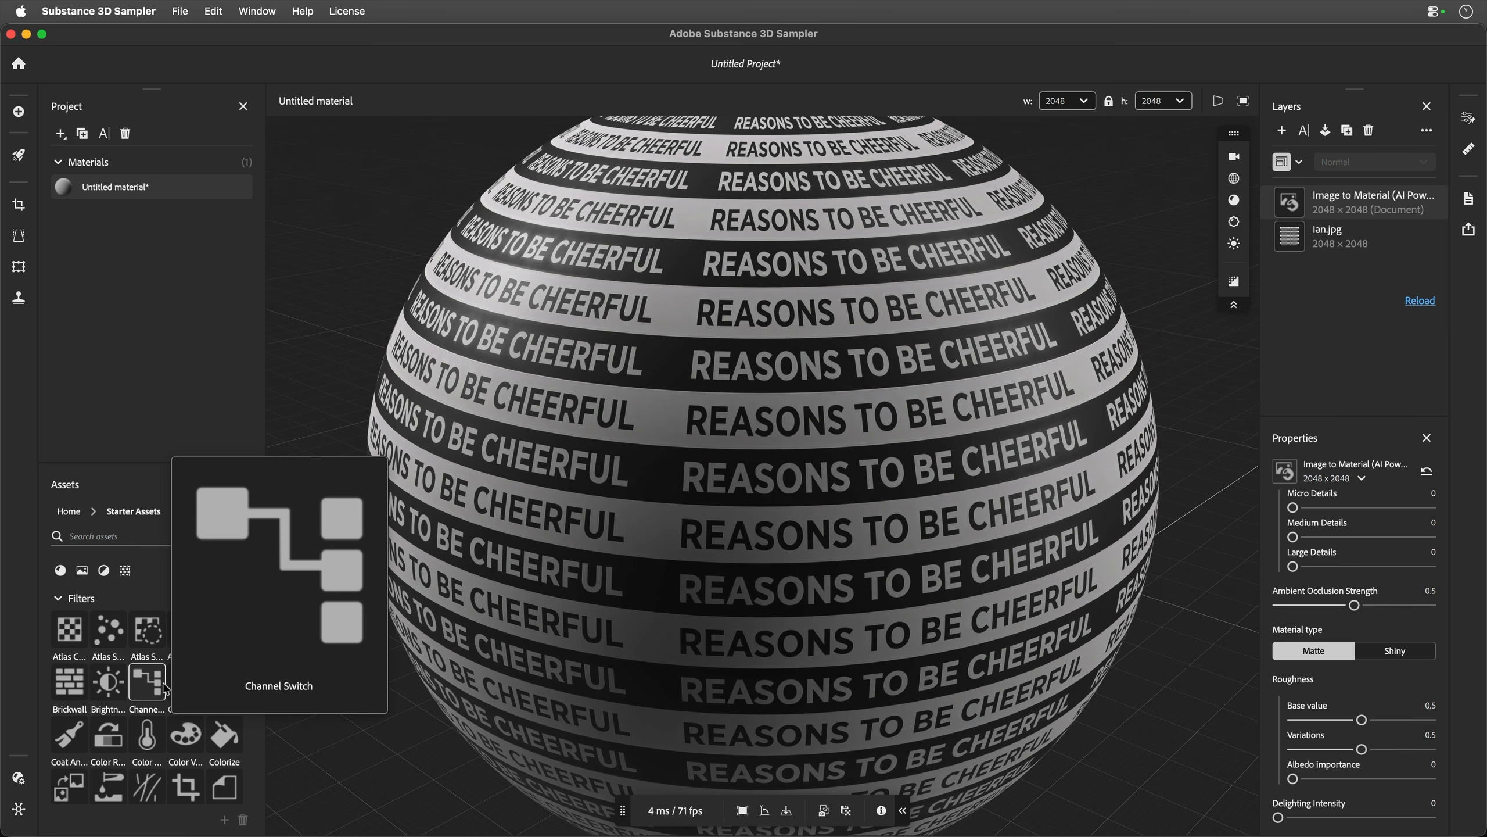
mouse_move(183, 737)
drag(183, 737, 1332, 187)
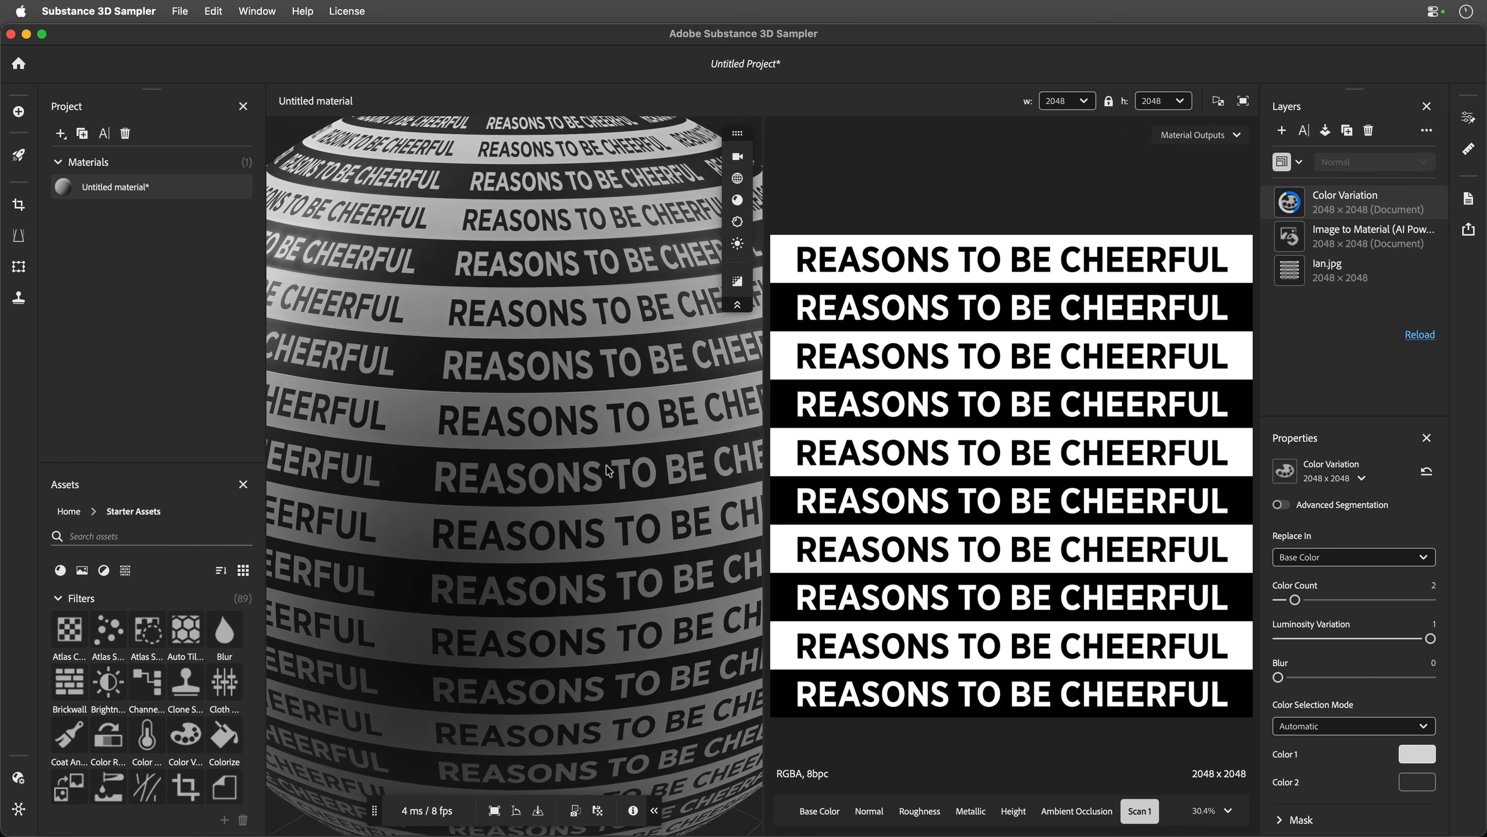
Step: Look through the remaining starter filters in the asset library, such as Clone Stamp, Dust and Equalize
mouse_move(181, 683)
scroll(176, 681, down, 1)
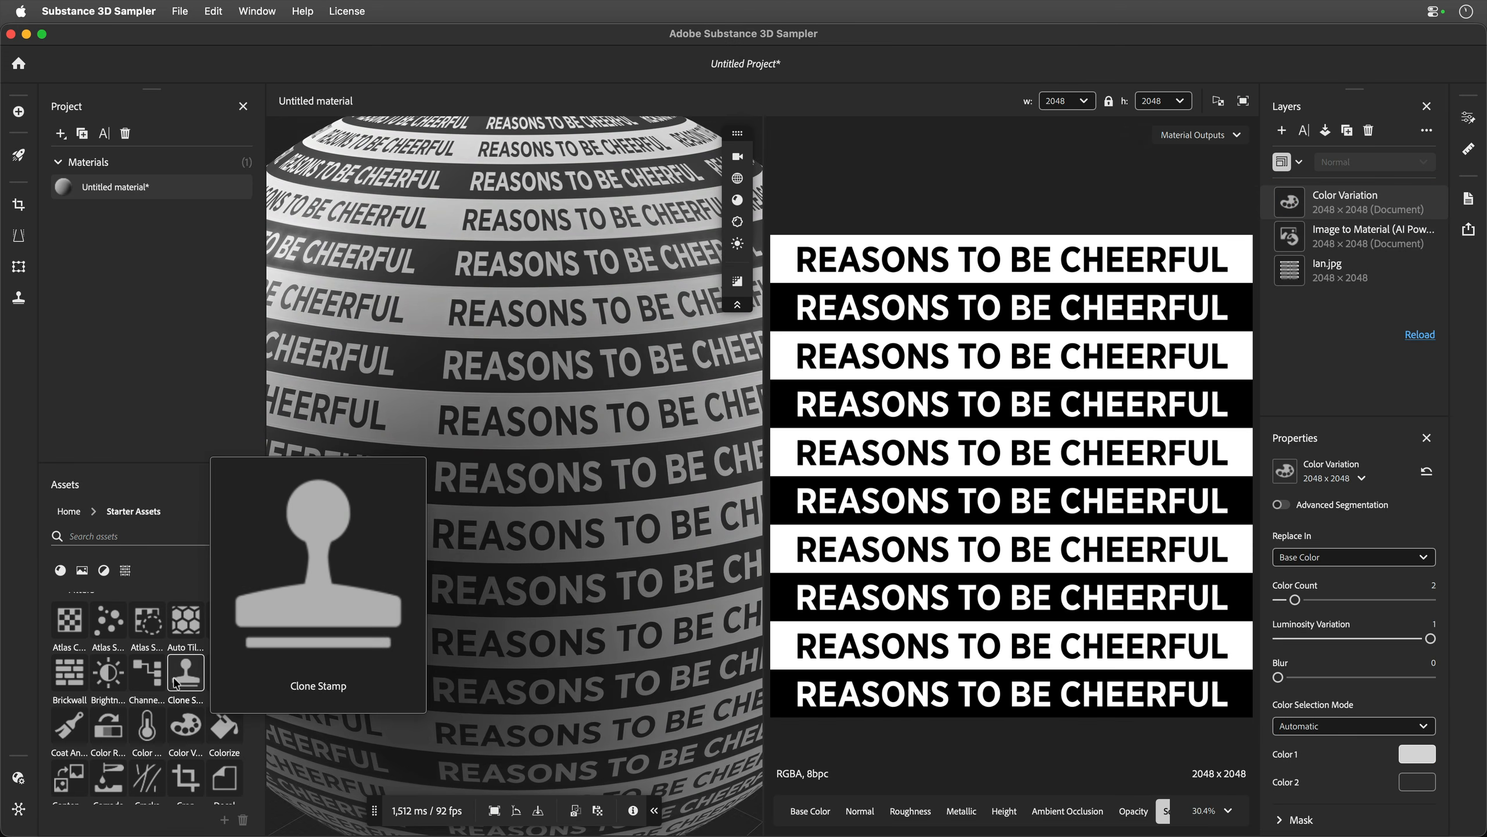
scroll(176, 682, down, 4)
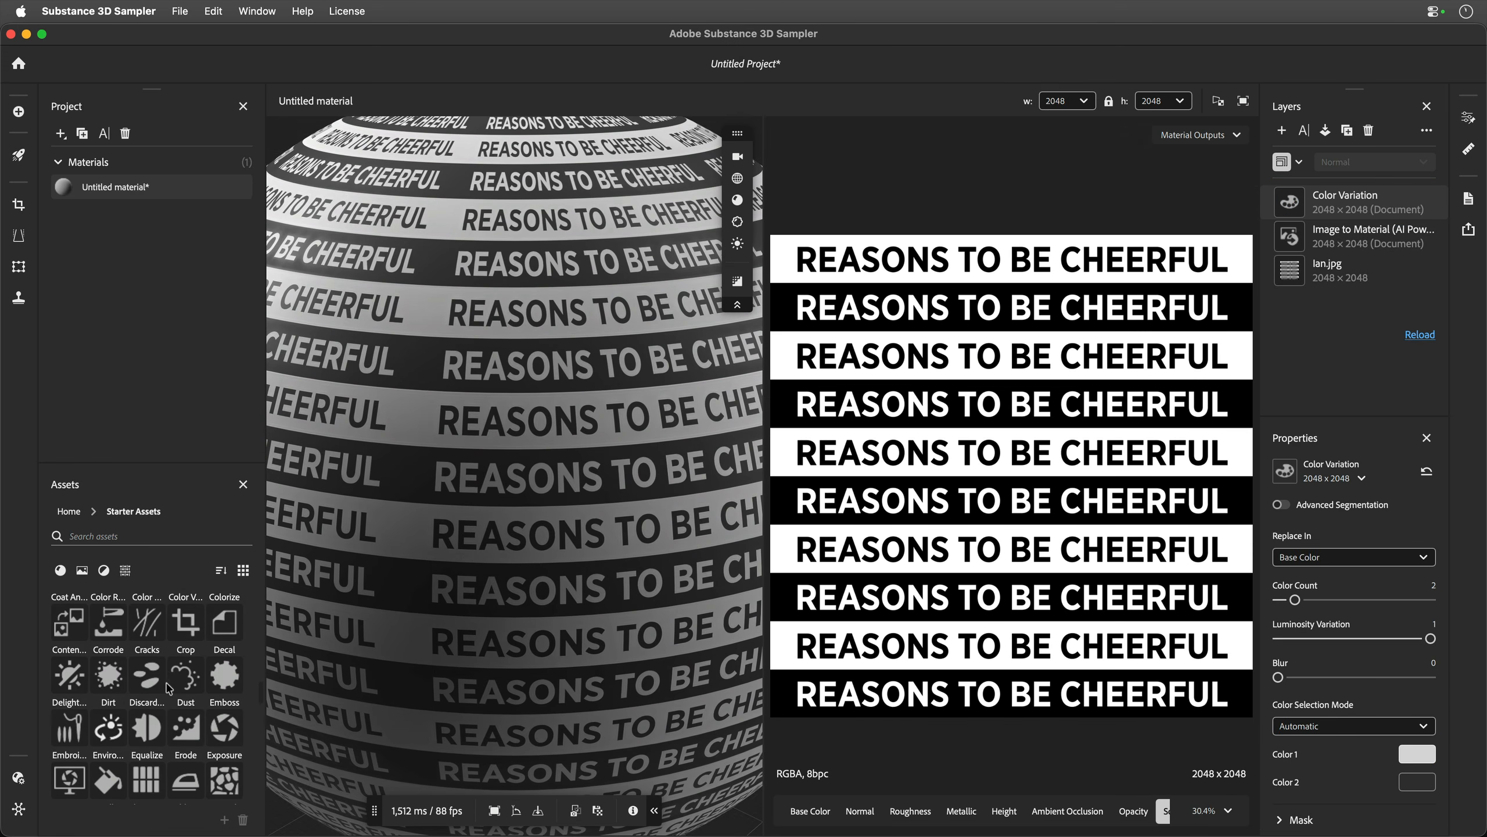
mouse_move(69, 682)
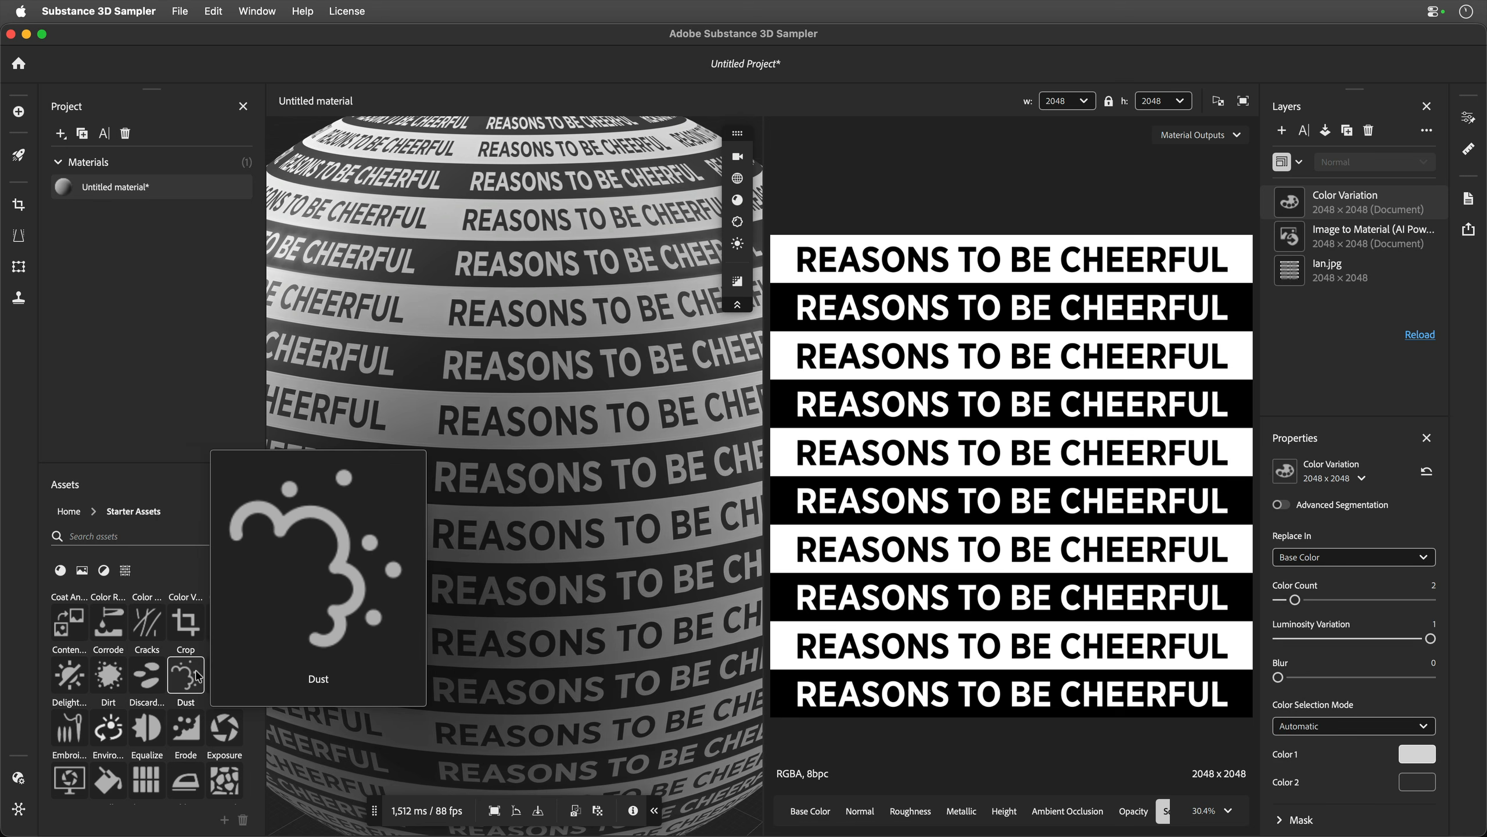
mouse_move(195, 724)
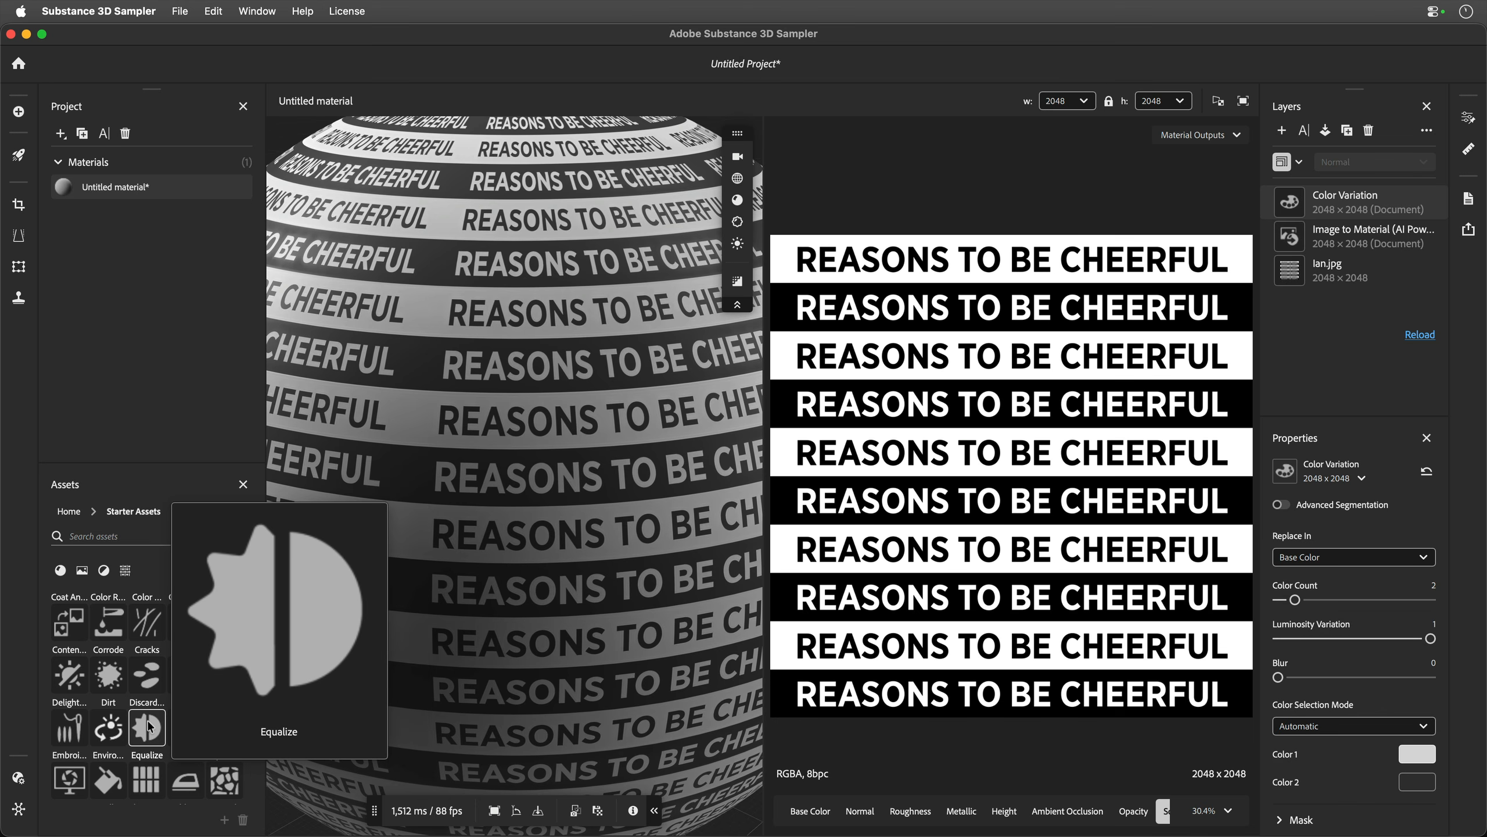
scroll(137, 717, down, 6)
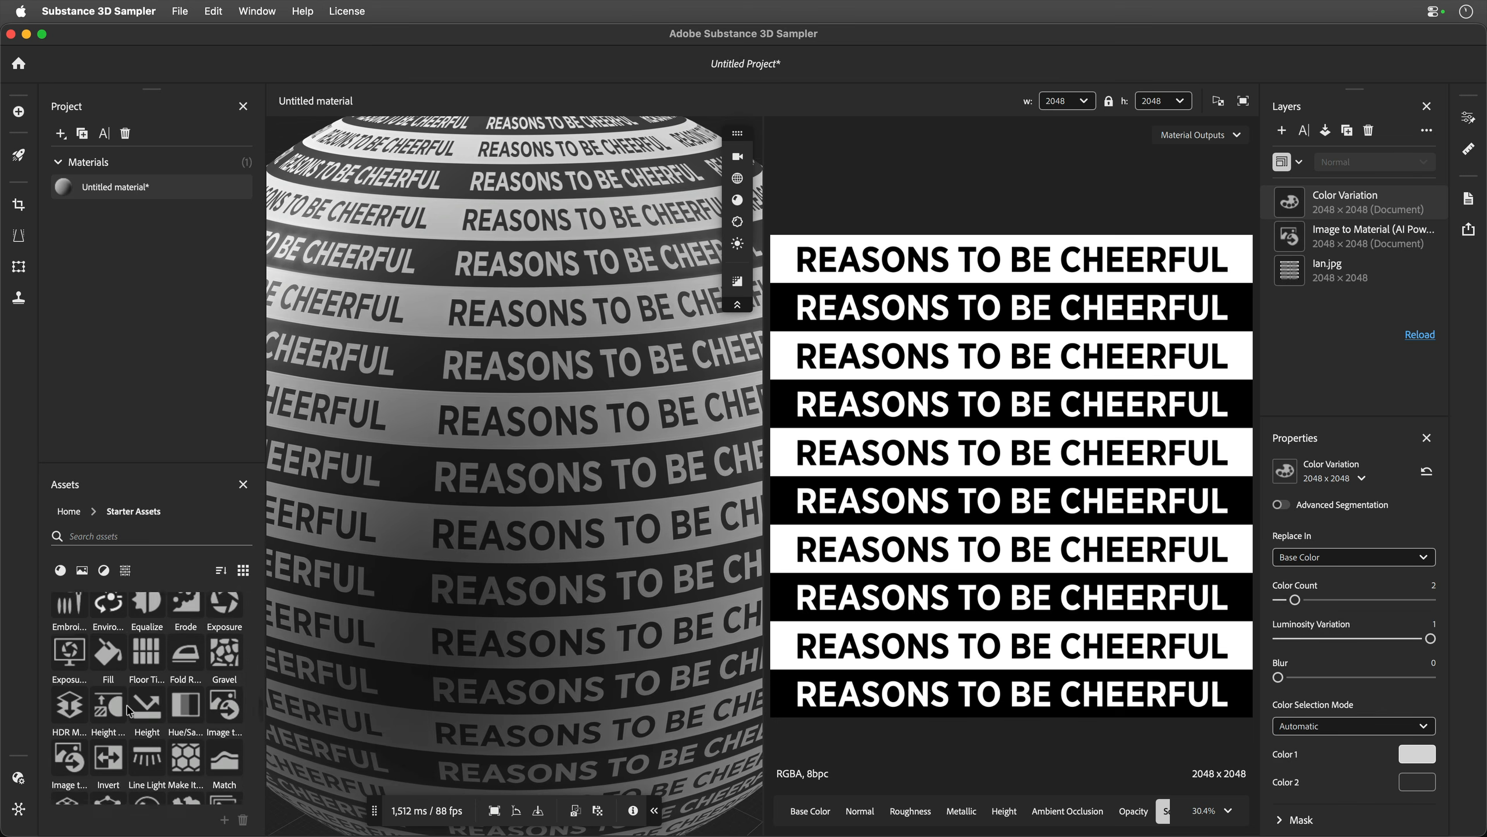
scroll(128, 709, down, 2)
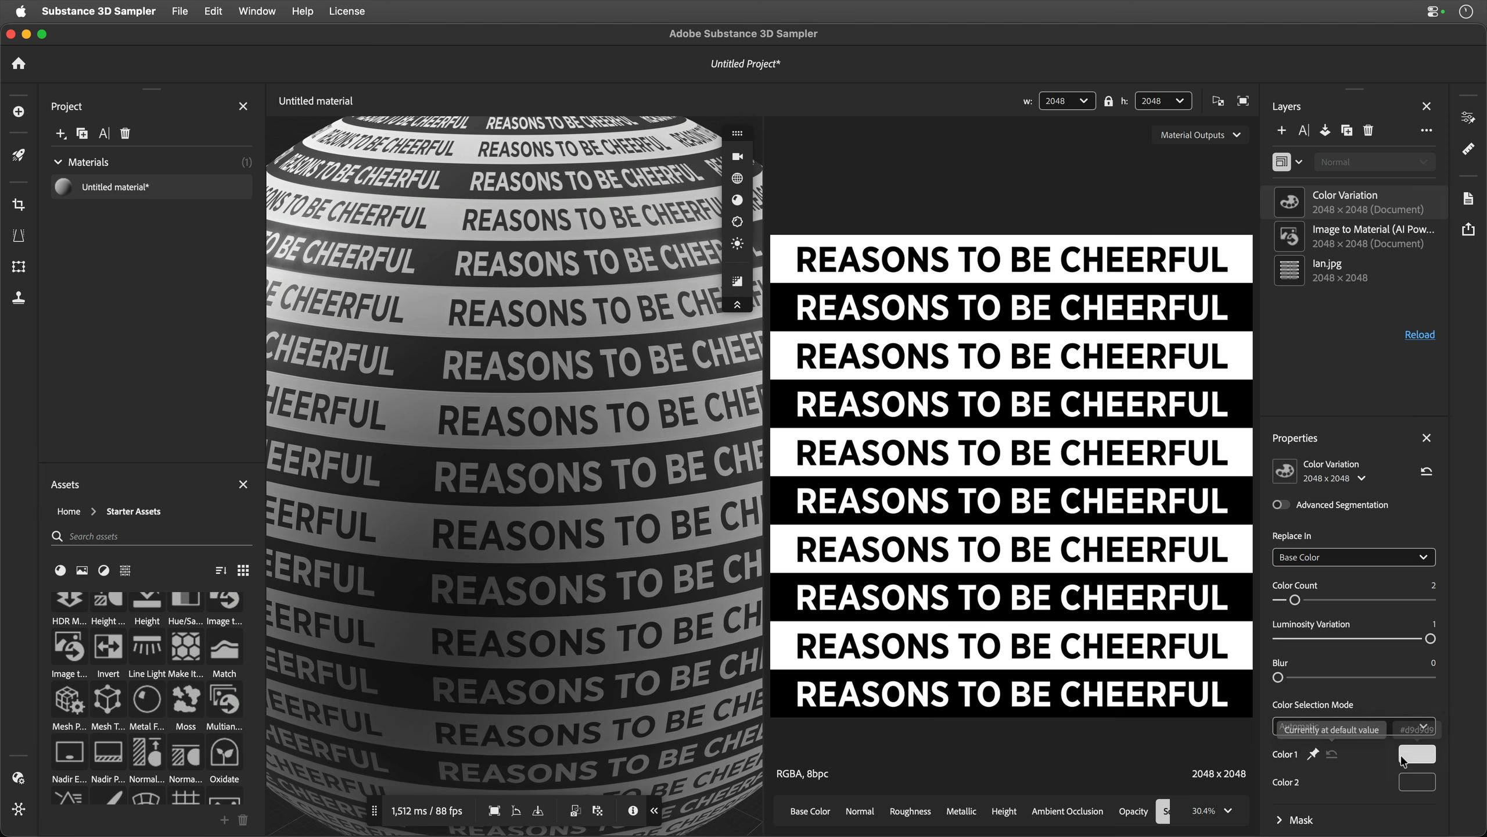
Step: Set Color 1 of the Color Variation filter to white (#ffffff) and Color 2 to black
click(1417, 753)
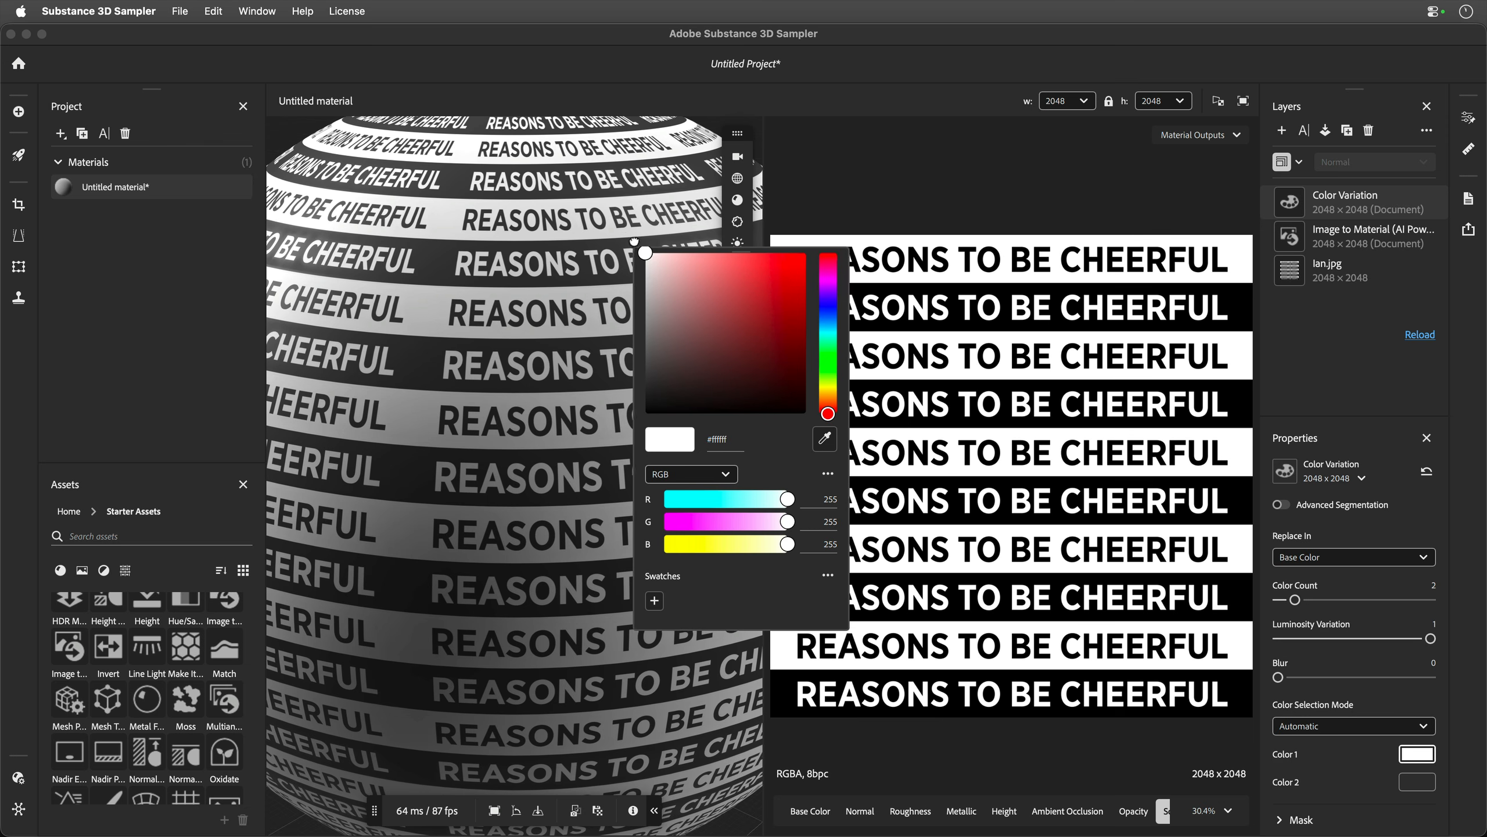
click(1416, 784)
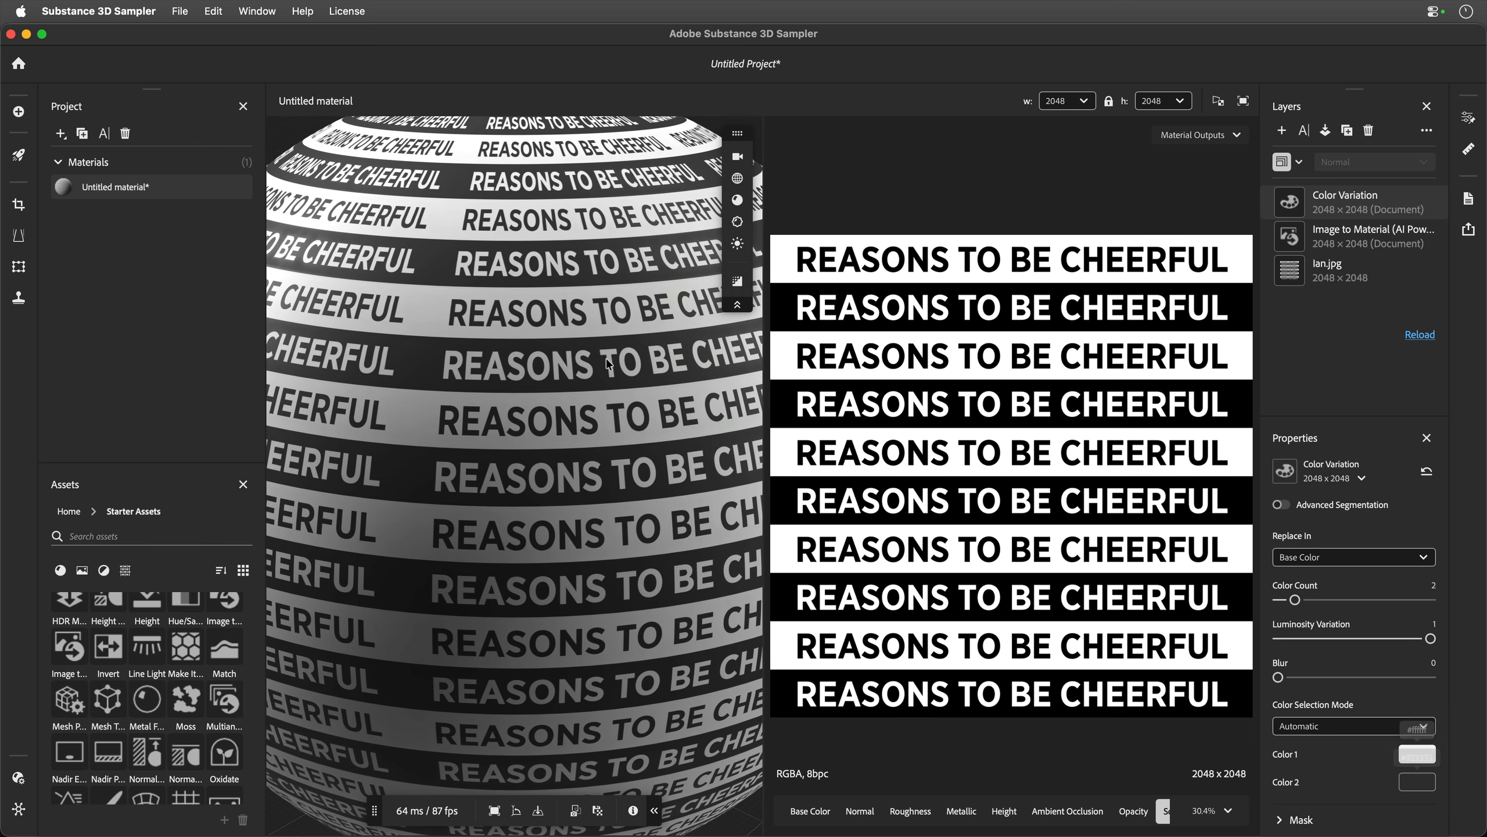
click(1416, 785)
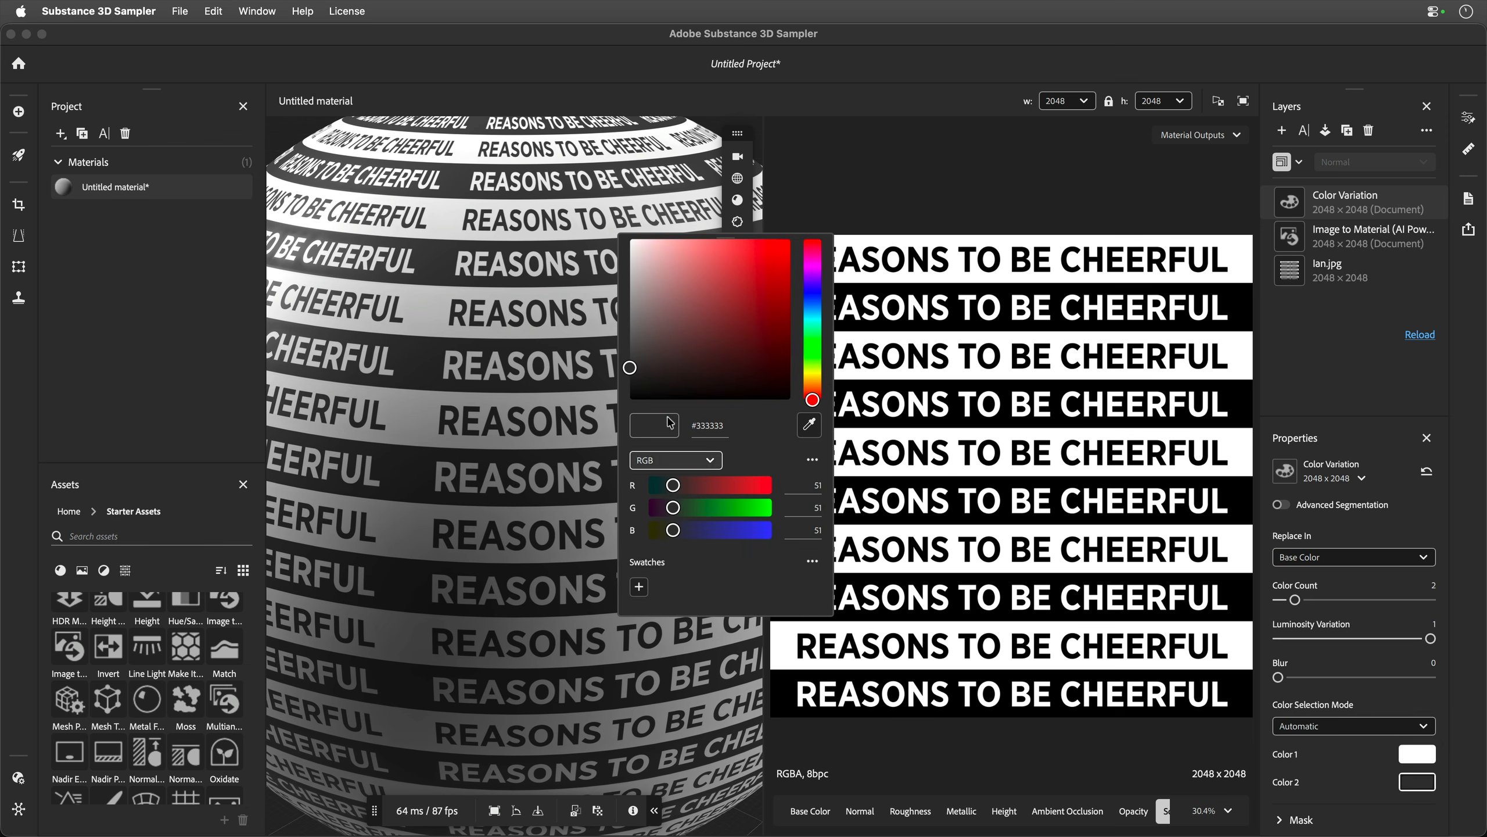
mouse_move(636, 371)
mouse_down()
mouse_move(744, 390)
mouse_move(738, 342)
mouse_move(776, 264)
mouse_move(627, 403)
mouse_up()
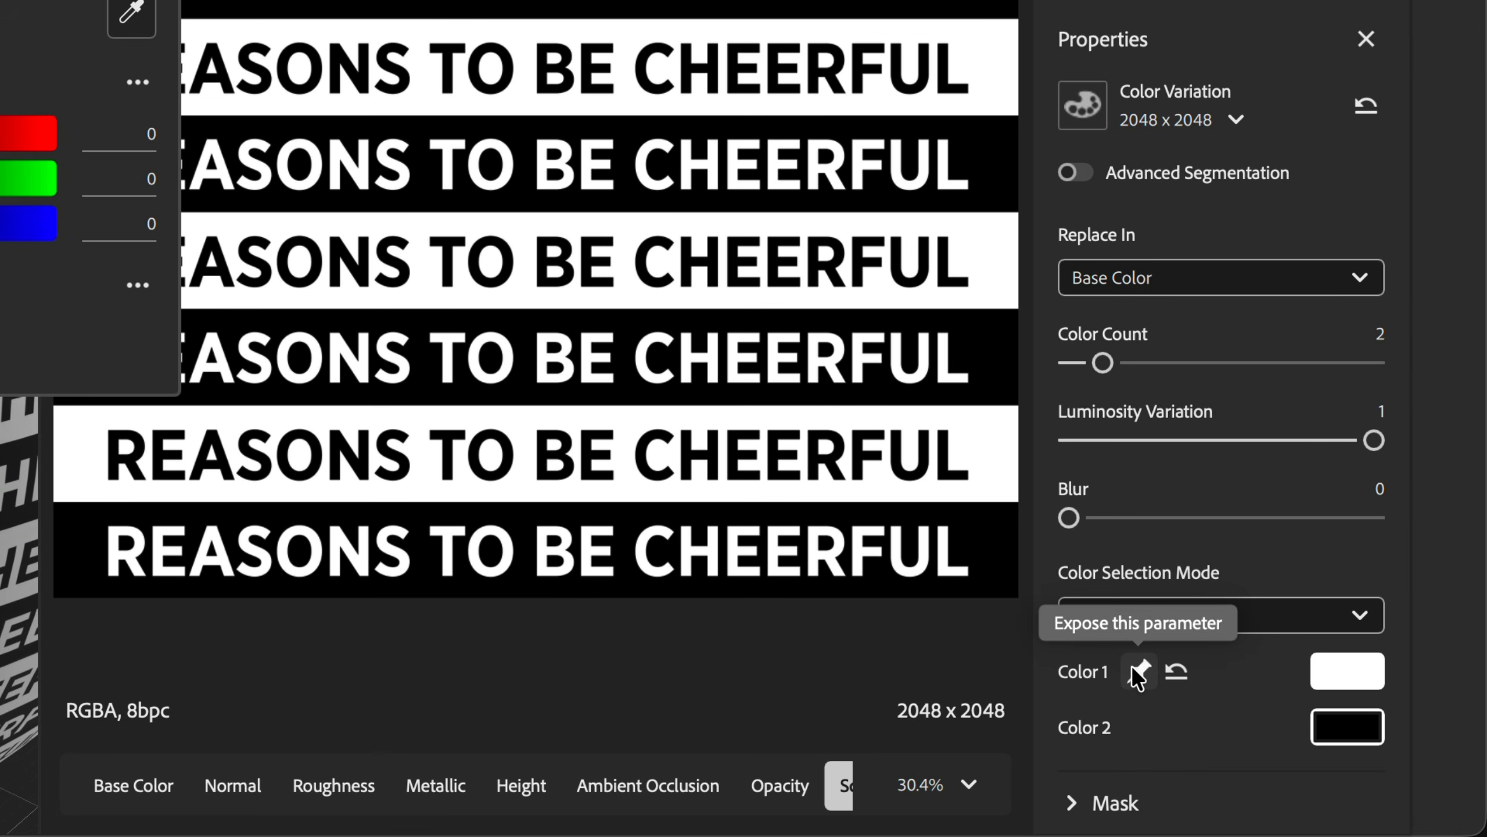
Step: Expose the Color 1 and Color 2 parameters of the Color Variation filter
click(1309, 752)
click(1139, 673)
click(1138, 726)
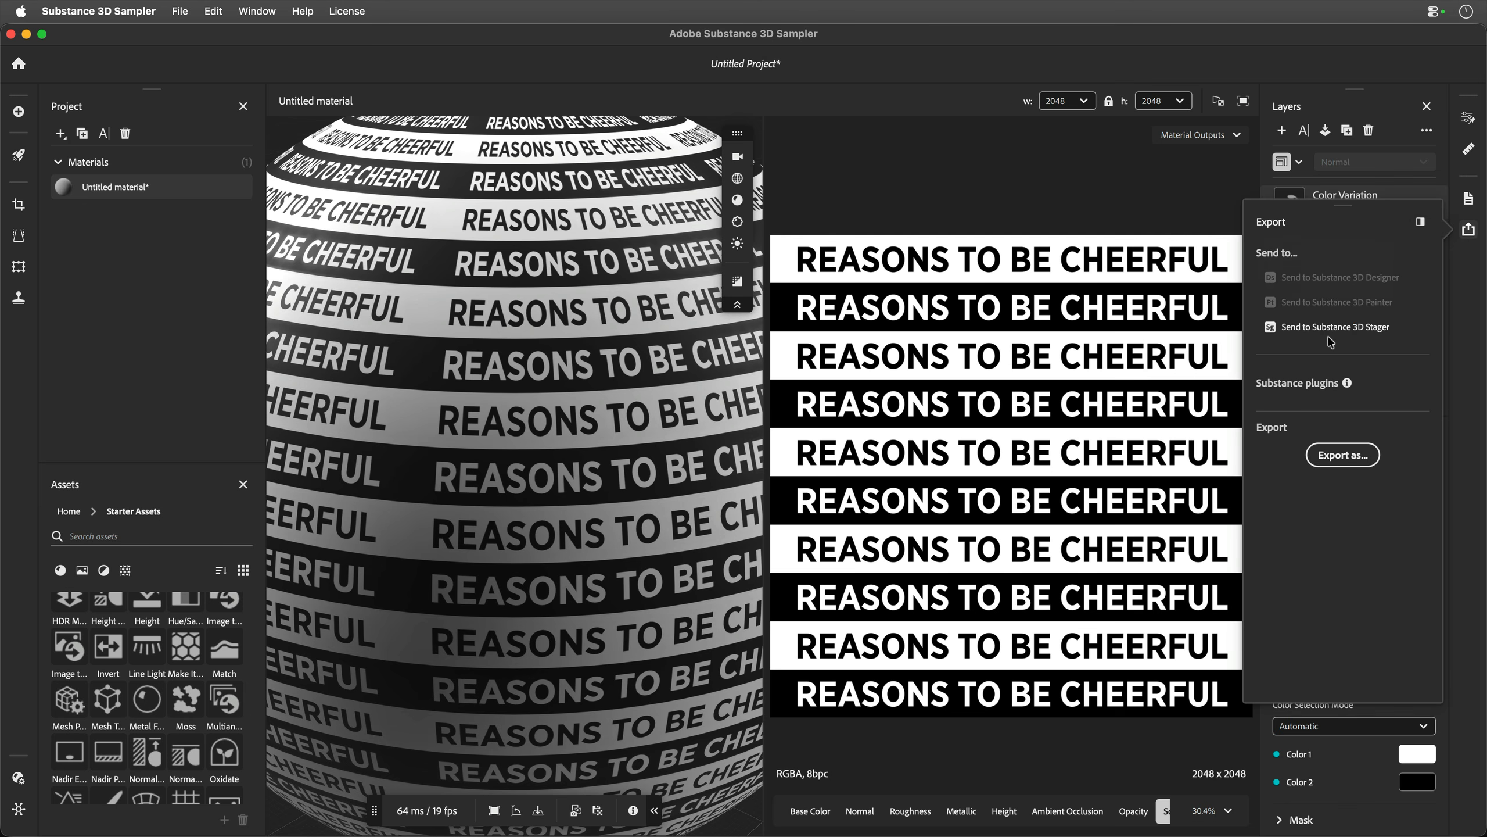
Step: Export the material to the Desktop as a Substance 3D asset file (.sbsar) named Ian with Standard material type and 2048 x 2048 resolution
click(1341, 457)
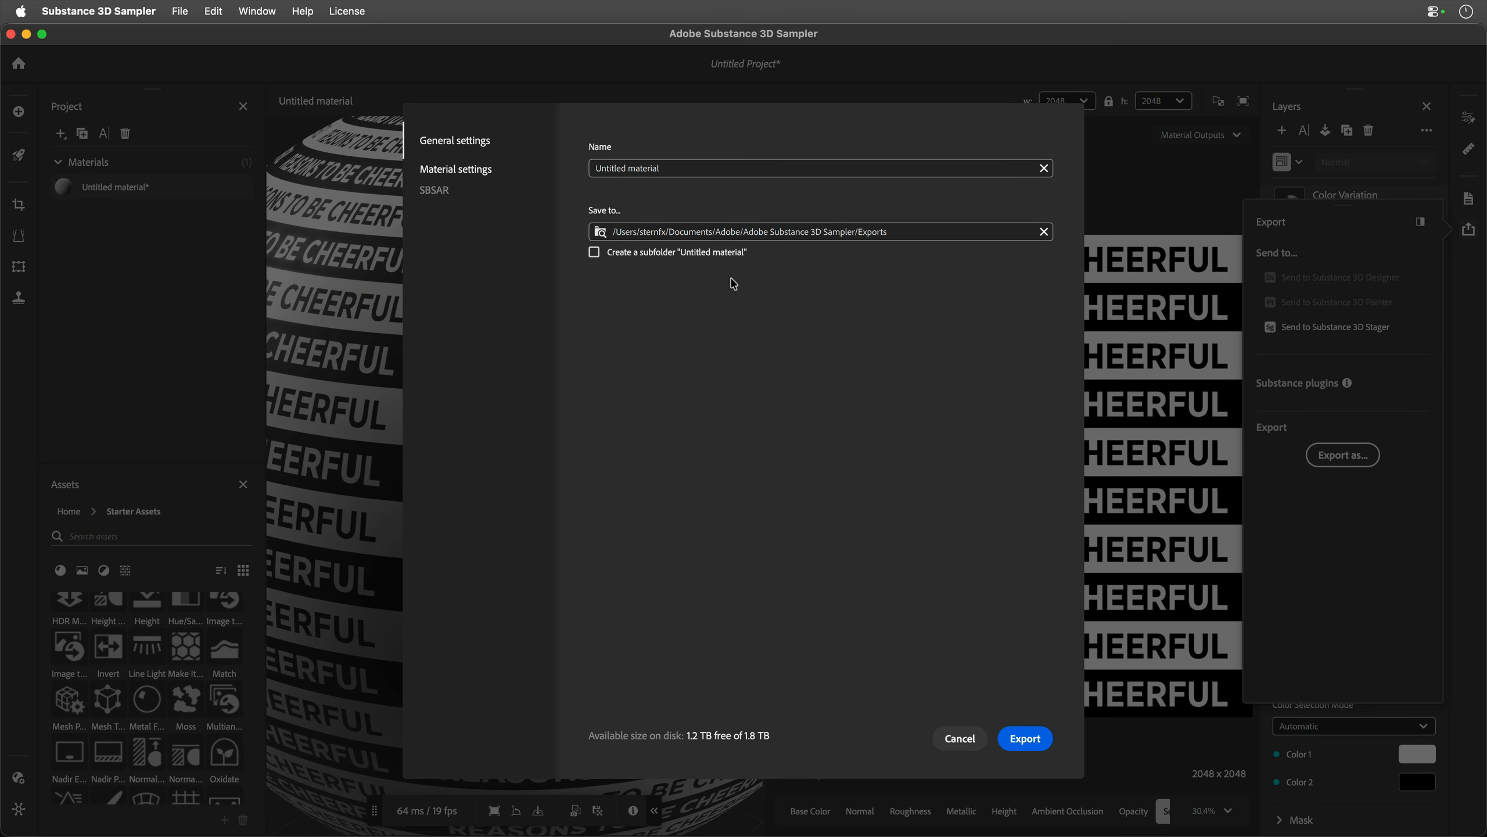
click(604, 231)
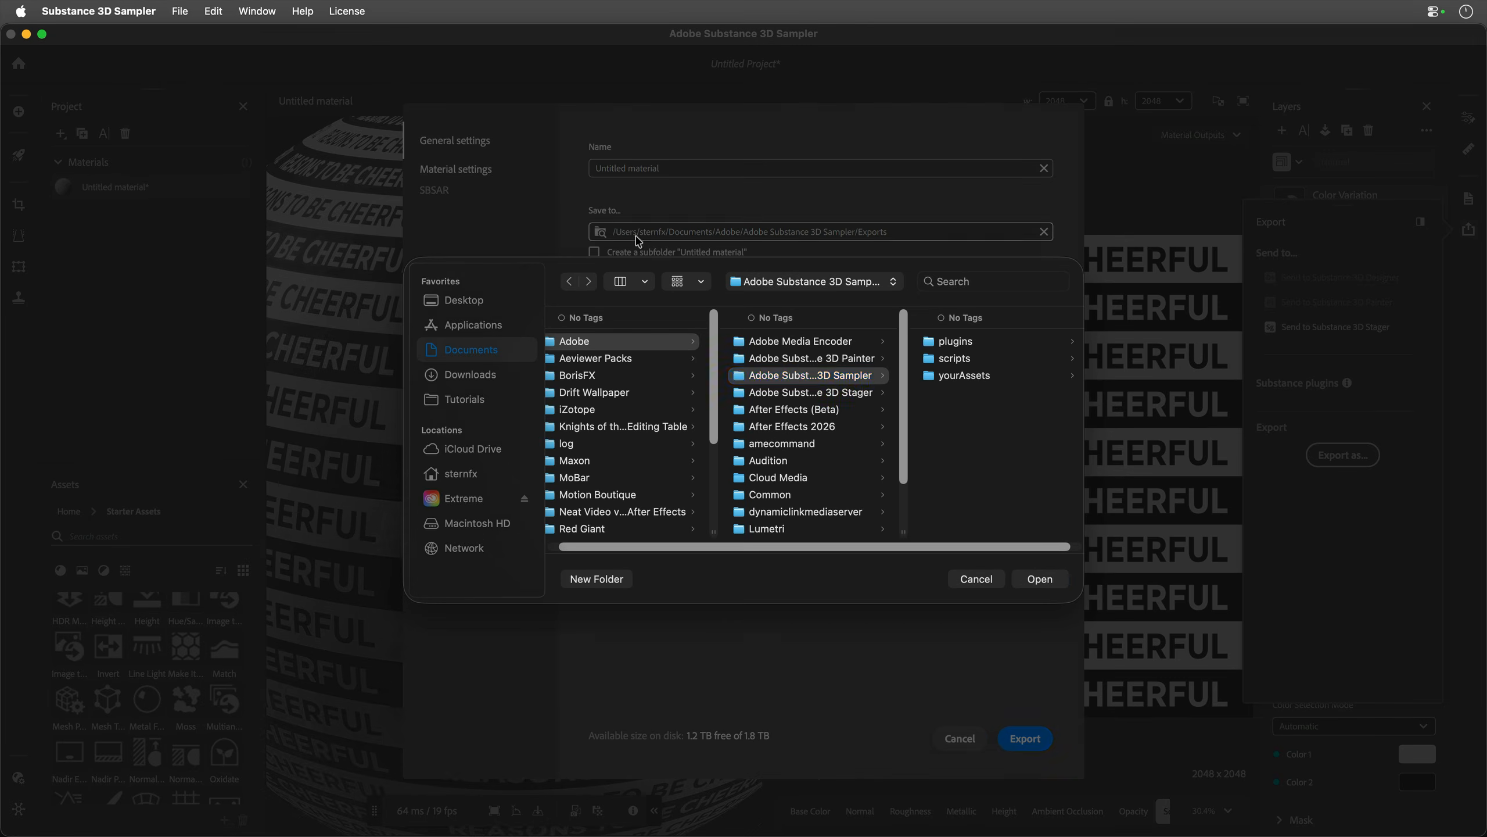
click(465, 299)
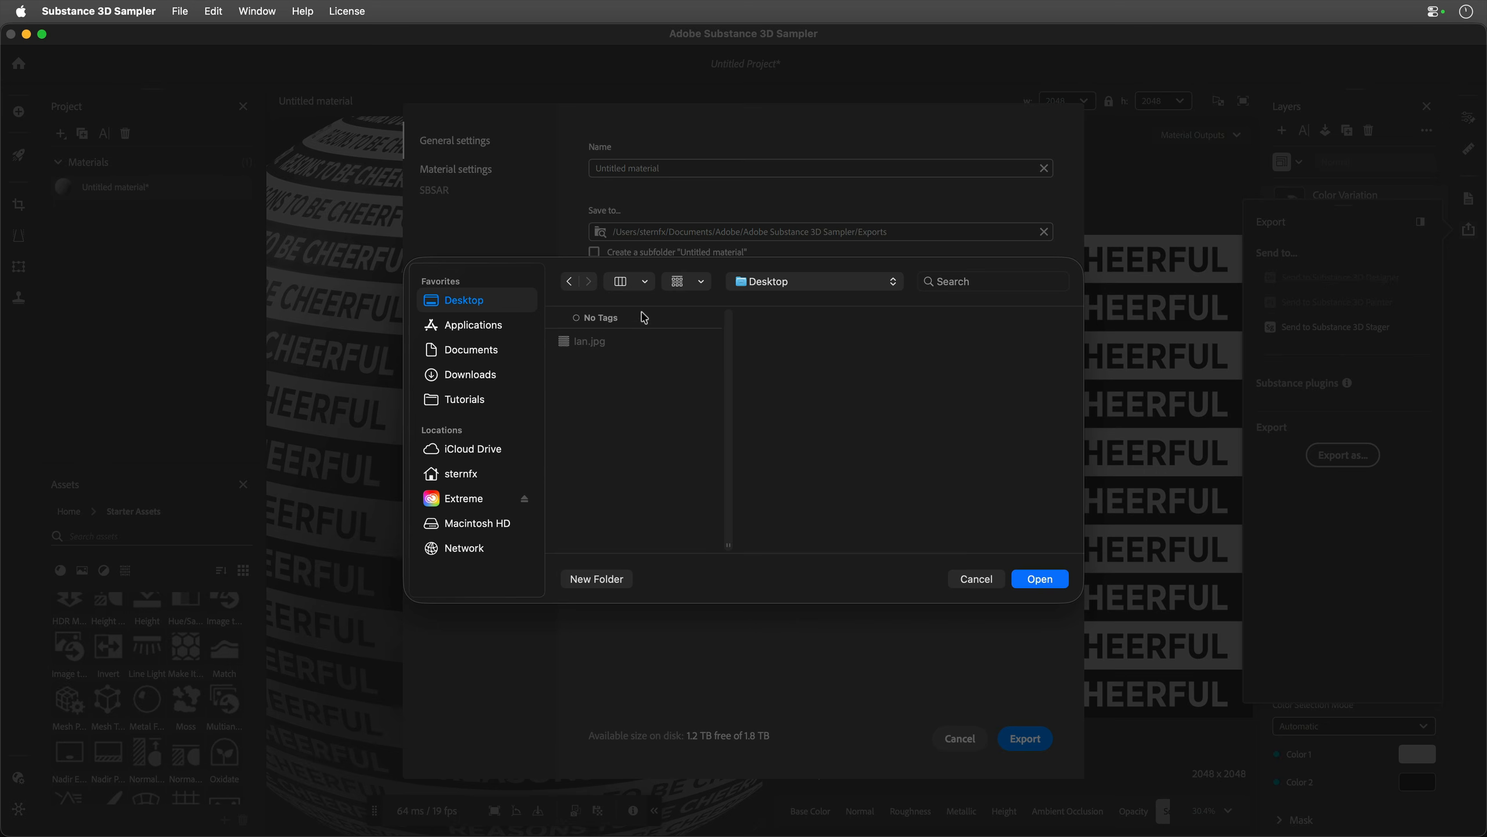
click(1038, 579)
drag(673, 173, 571, 169)
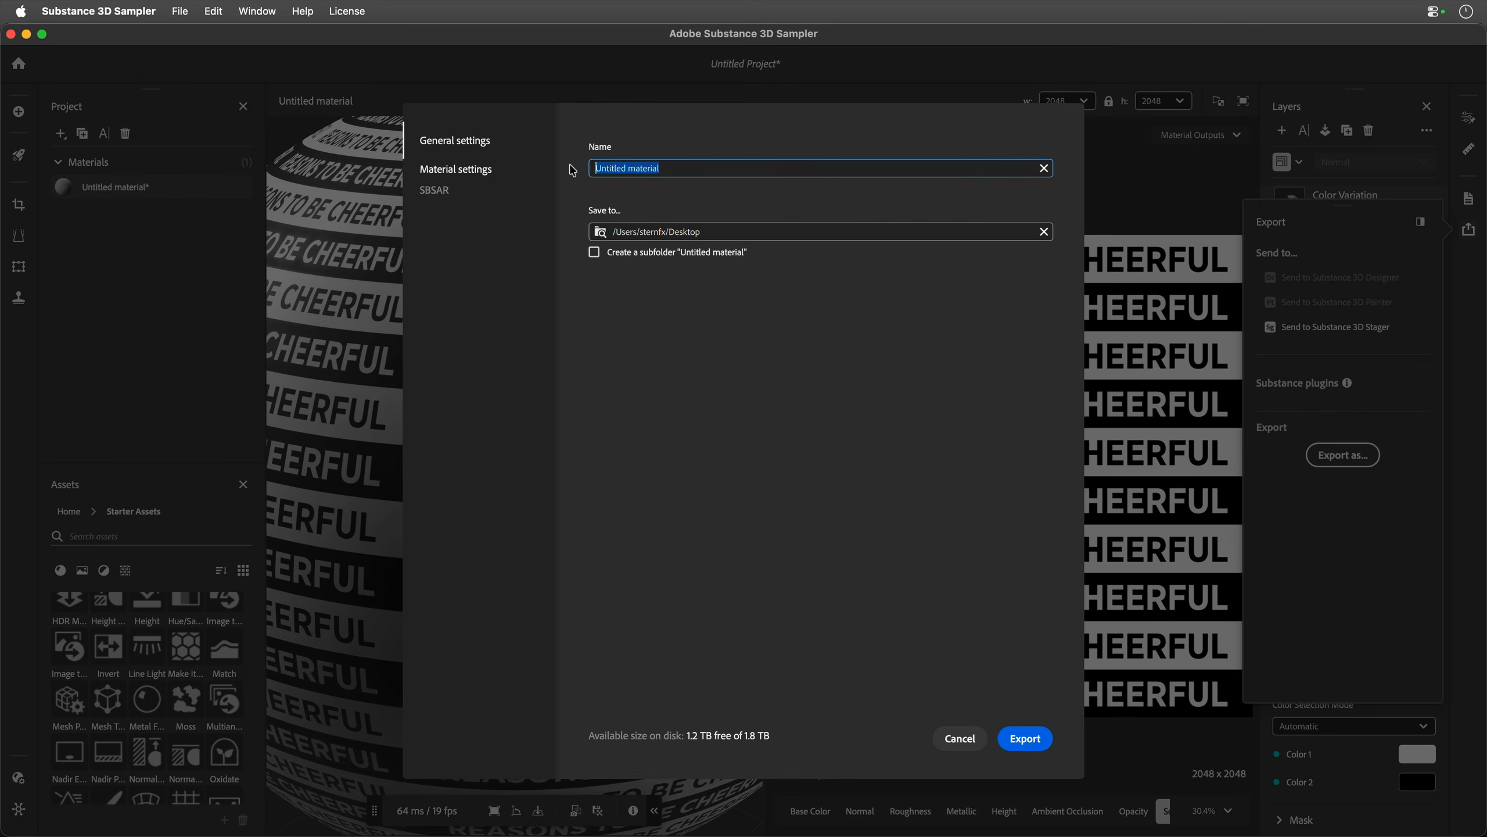
text(Ian)
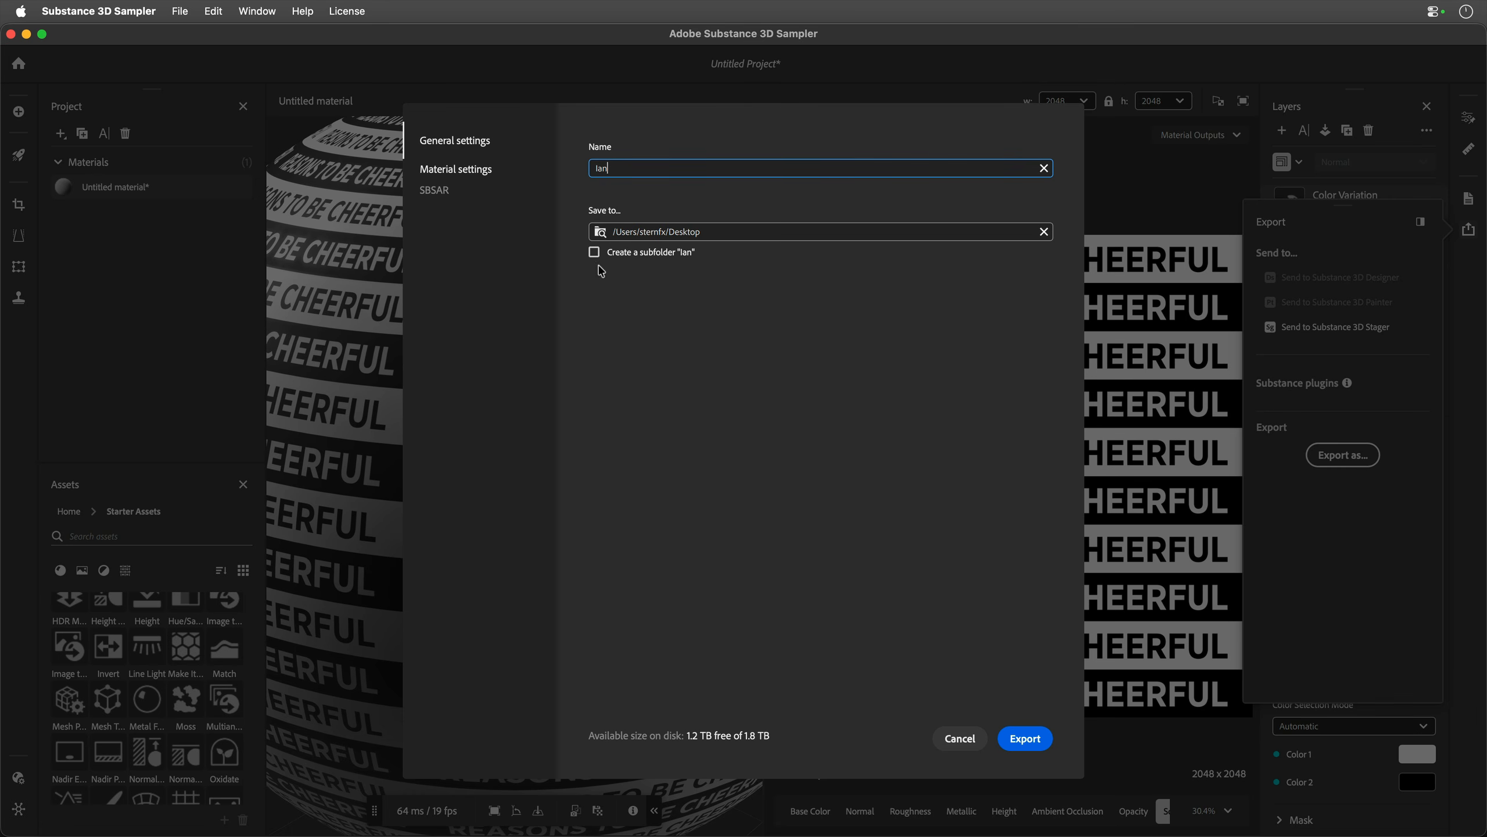
click(445, 193)
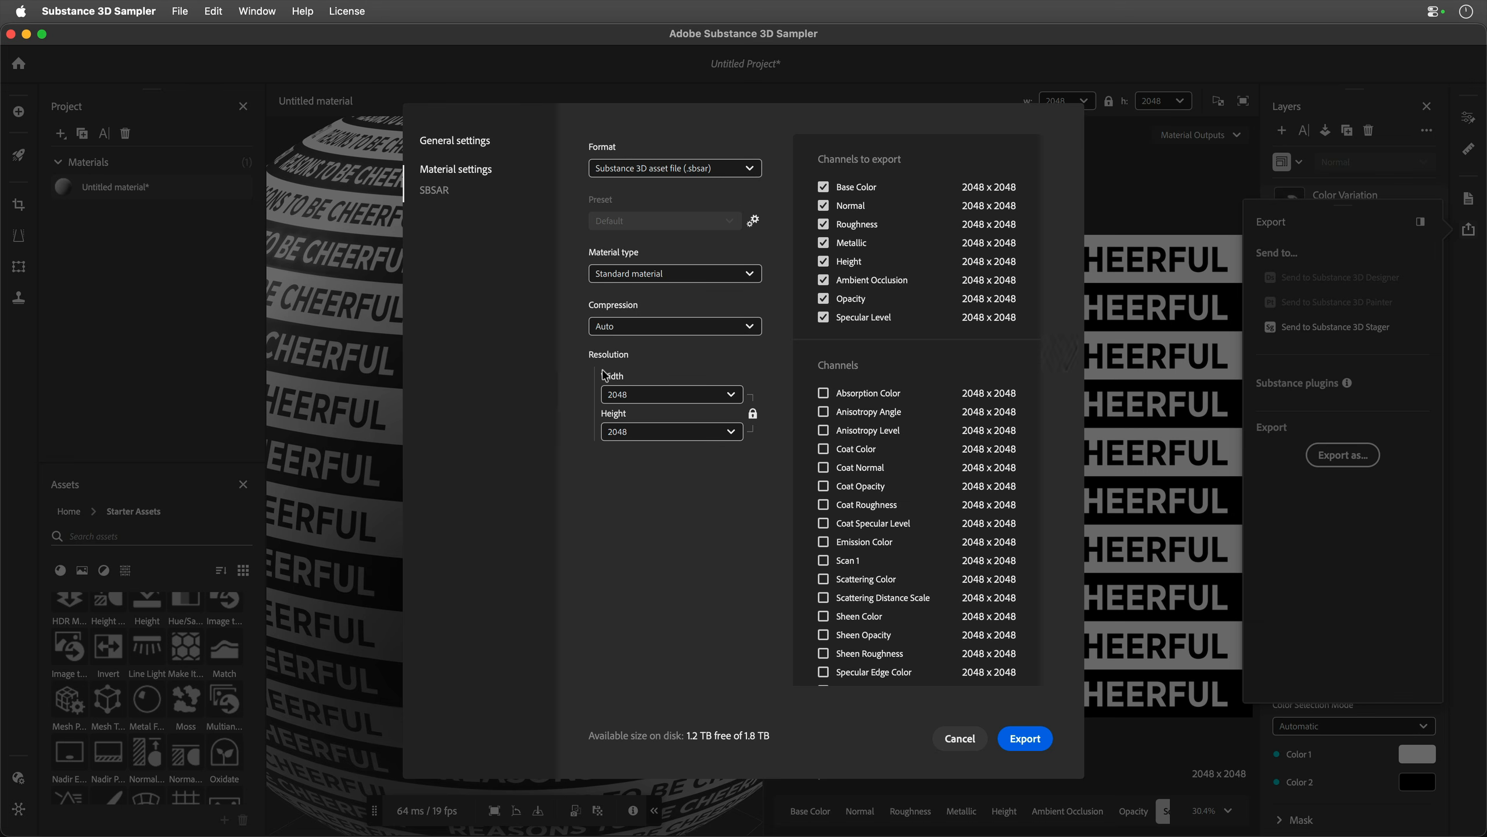
click(1024, 739)
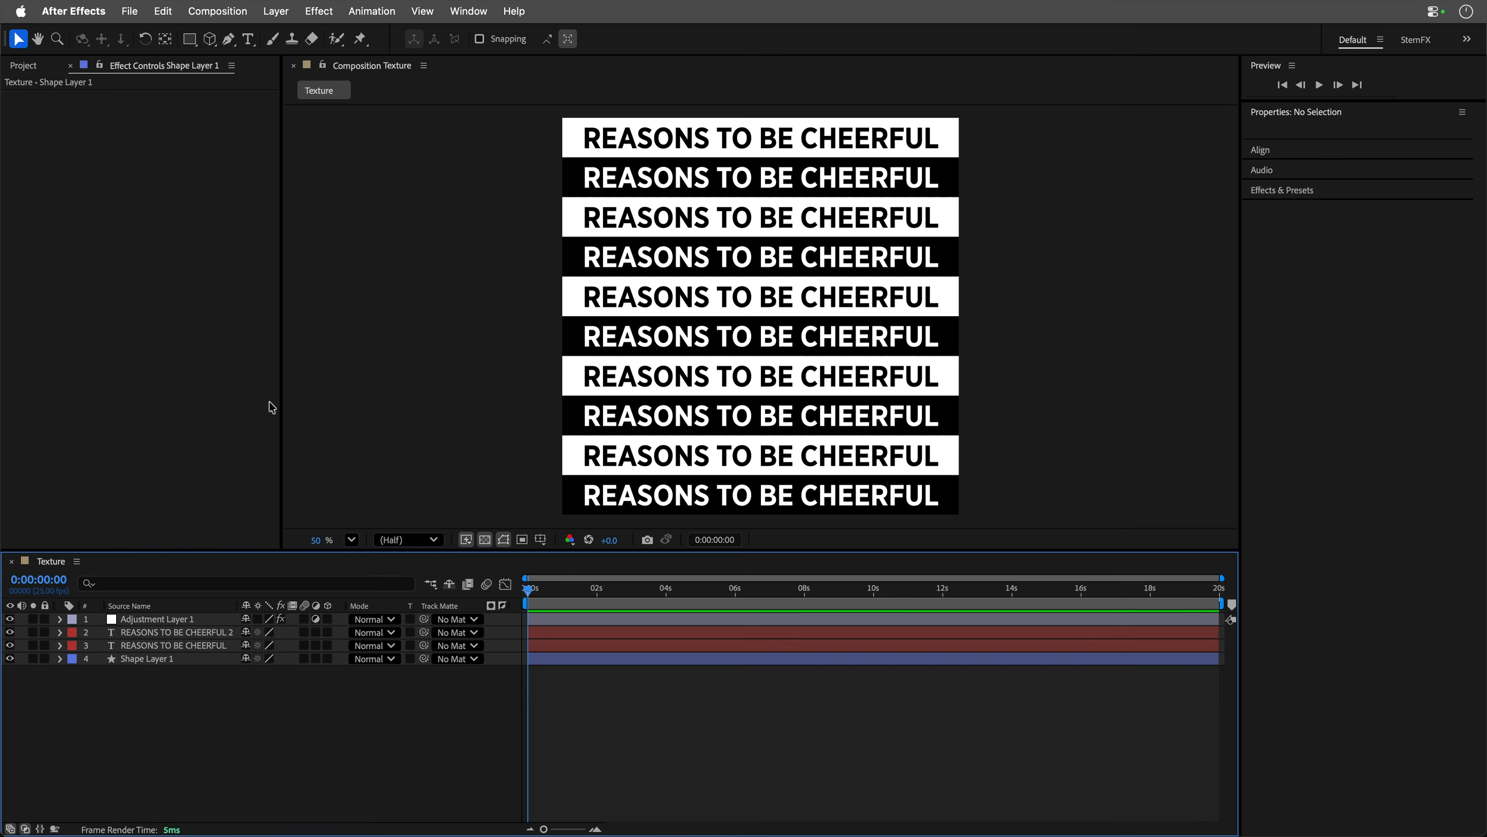
Step: Create a composition named Infinity Torus with the HD 1920x1080 25 fps preset and a duration of 5 seconds
click(22, 65)
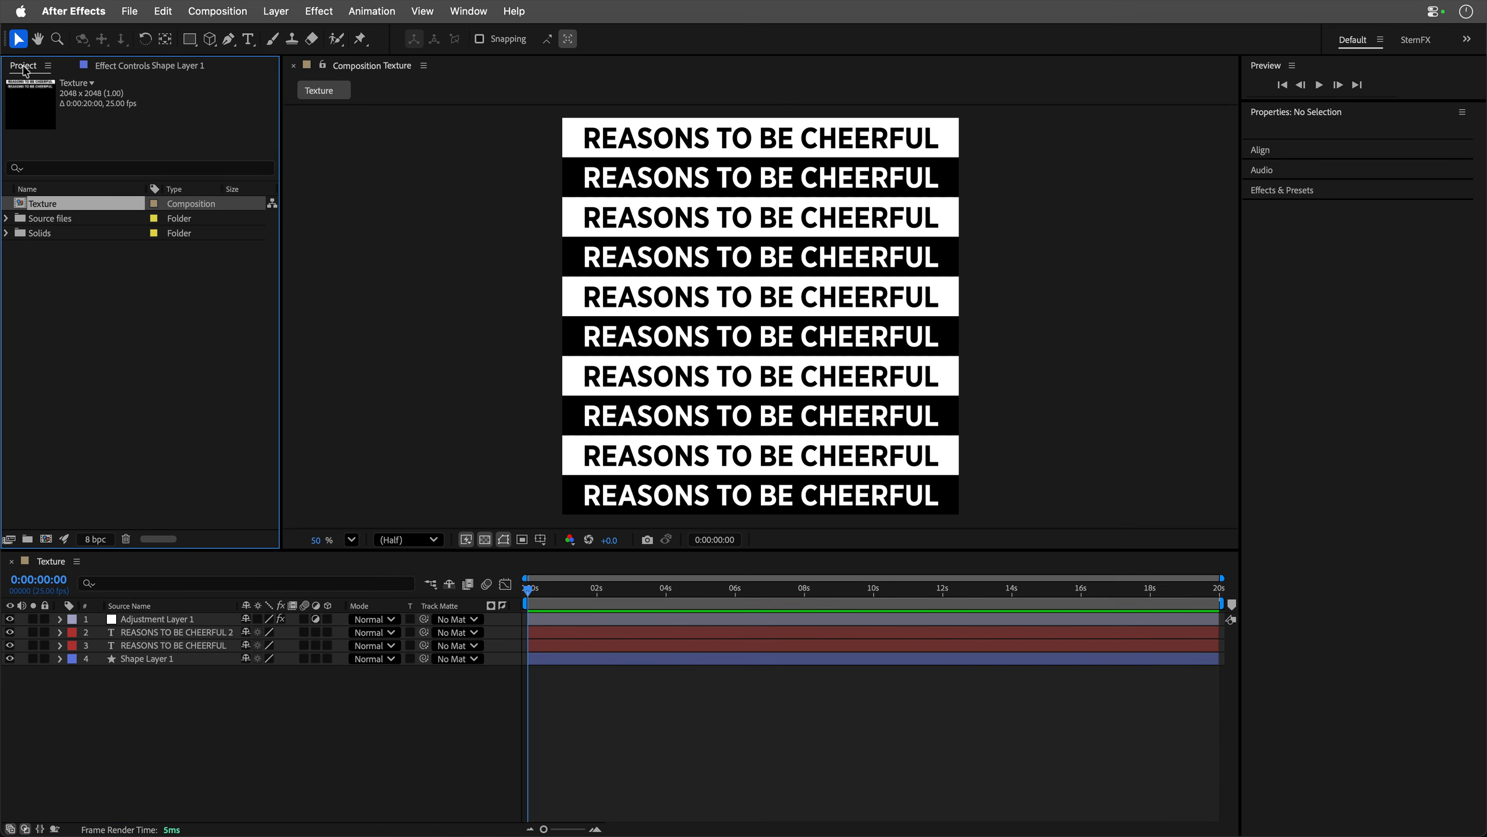
click(46, 538)
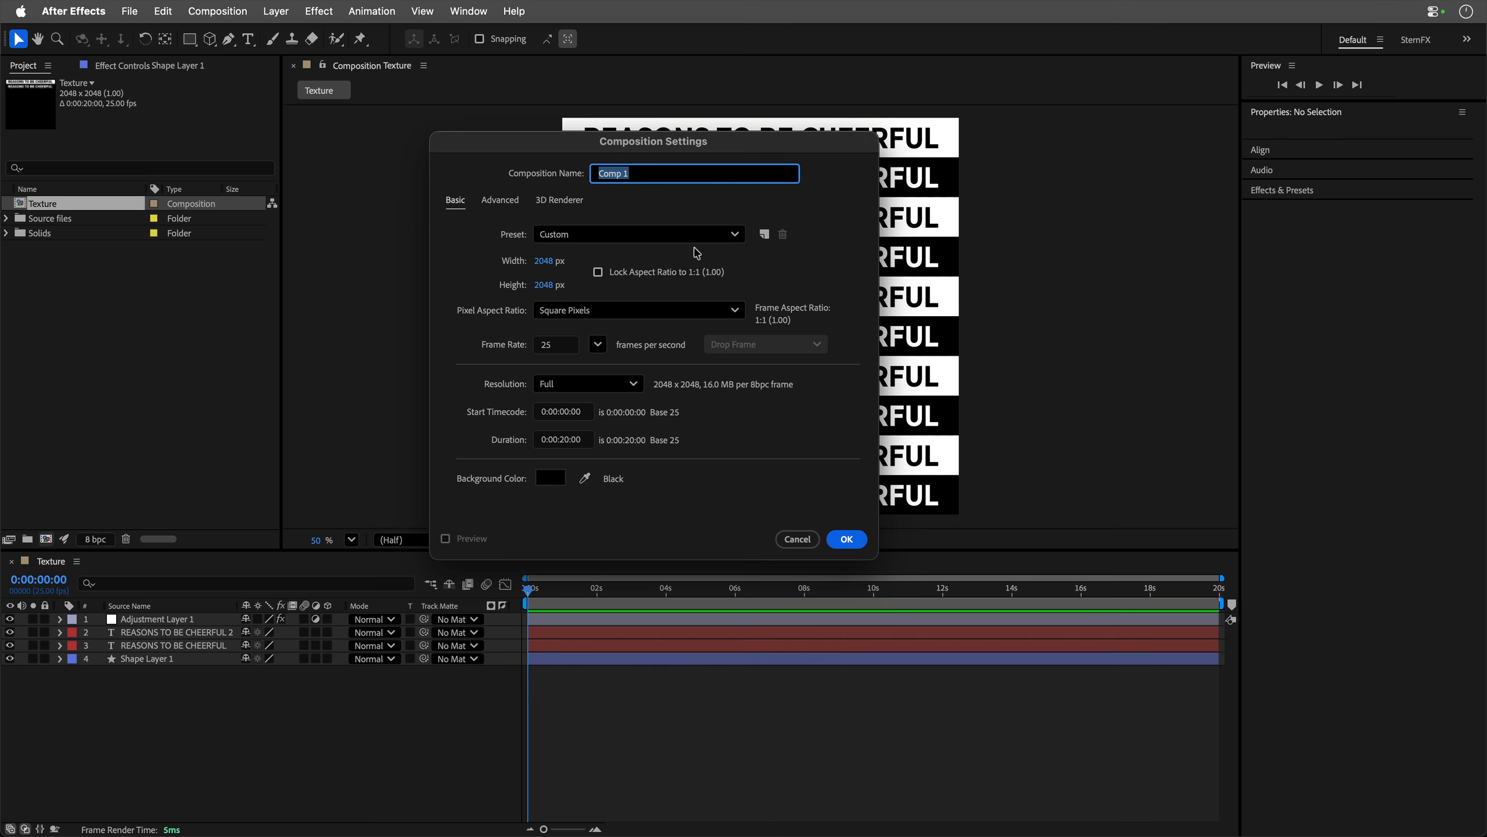
click(689, 237)
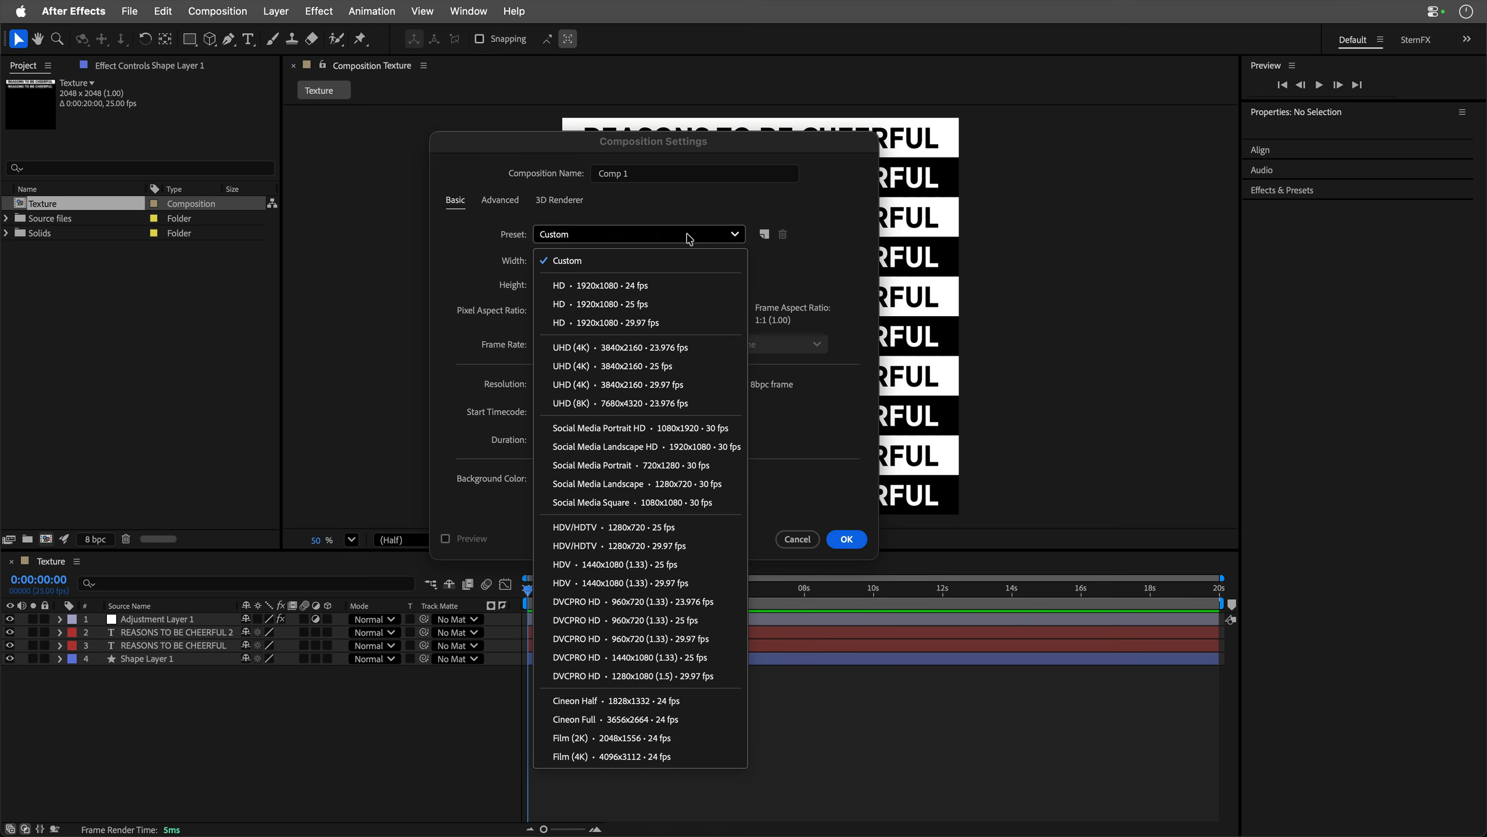
click(681, 304)
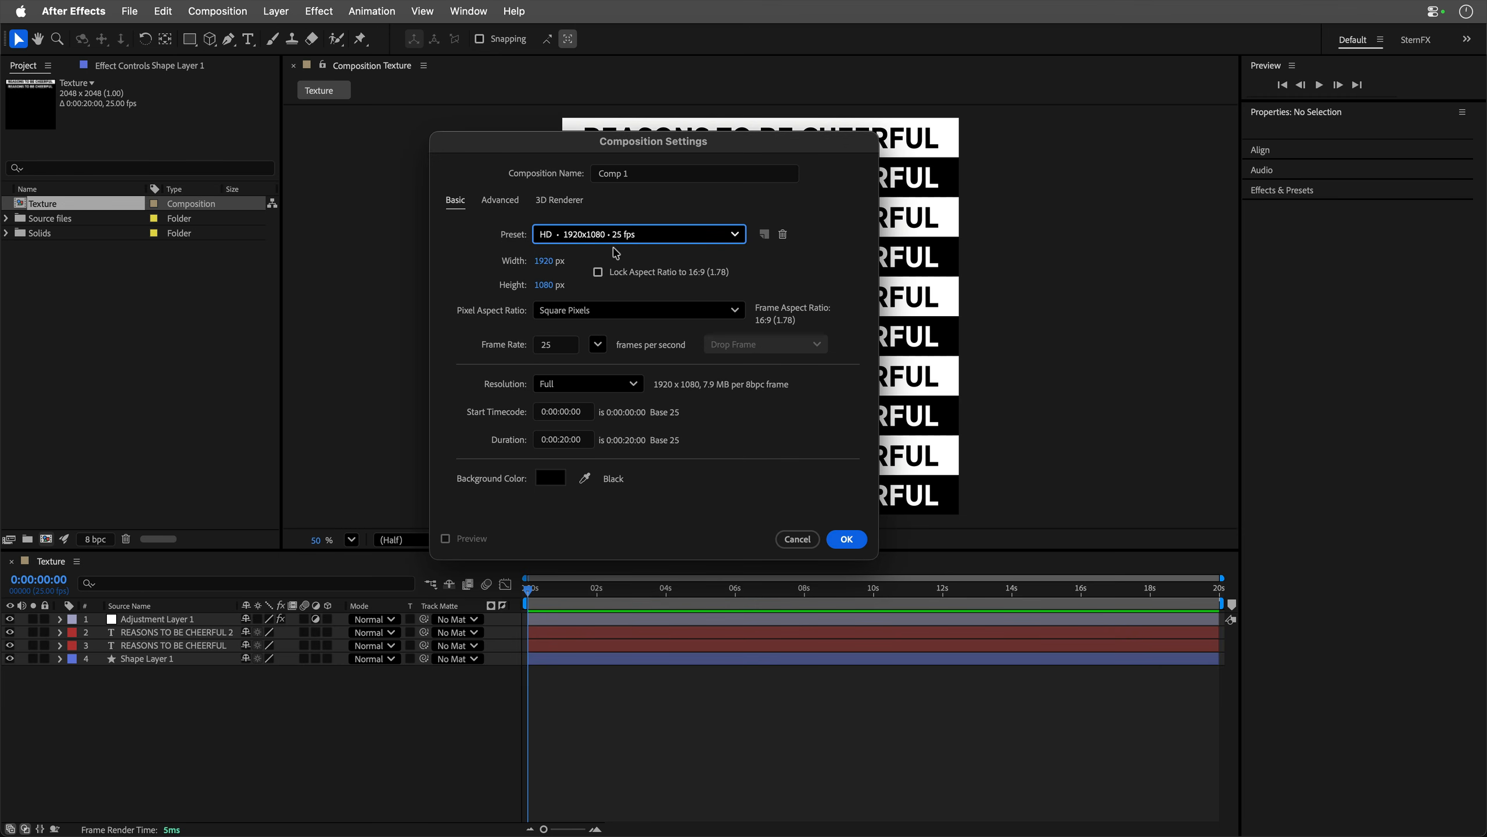
click(575, 442)
text(5:00)
click(668, 173)
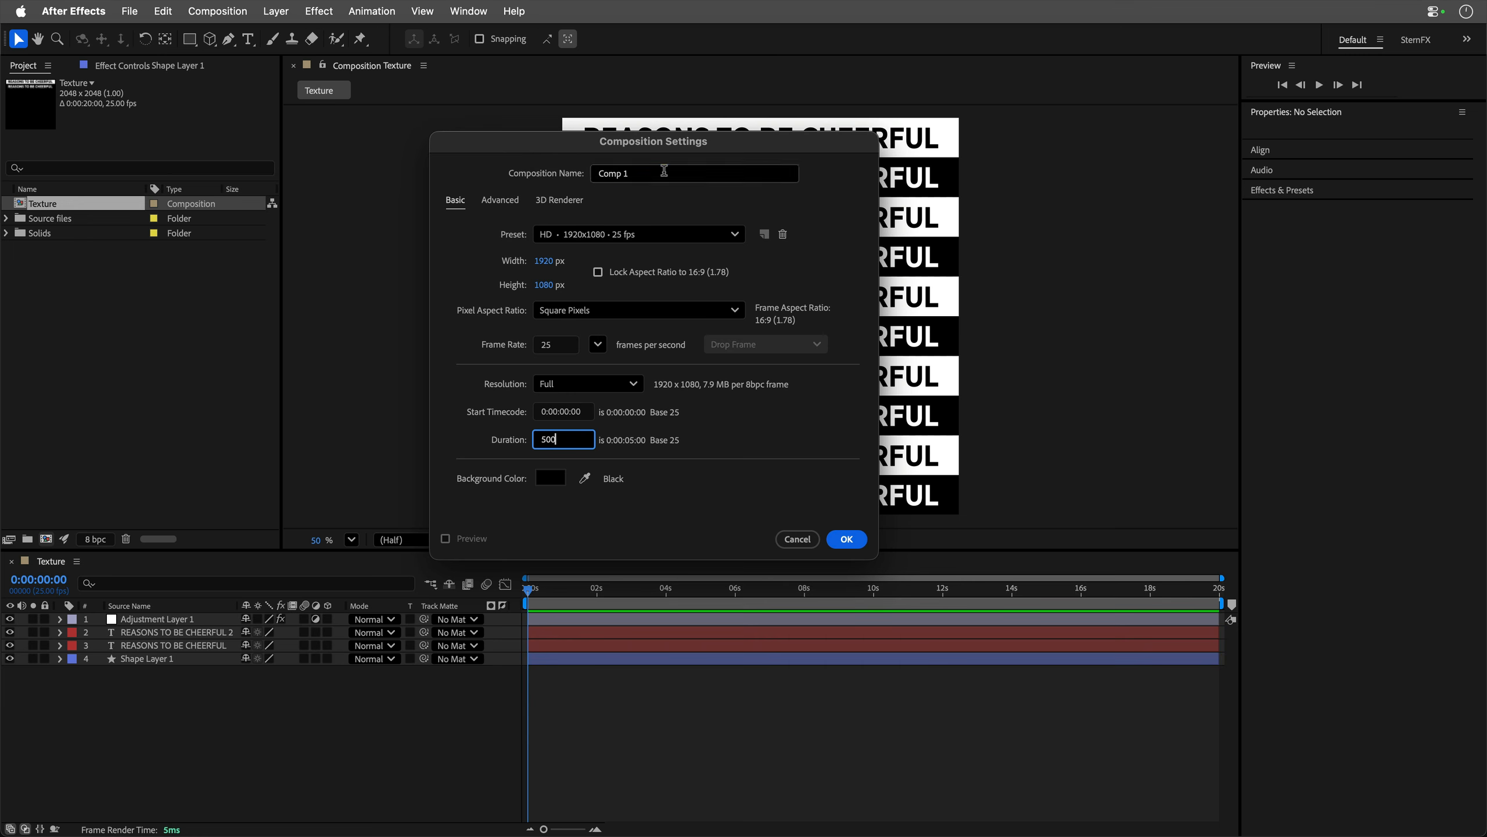
text(Infinity Torus)
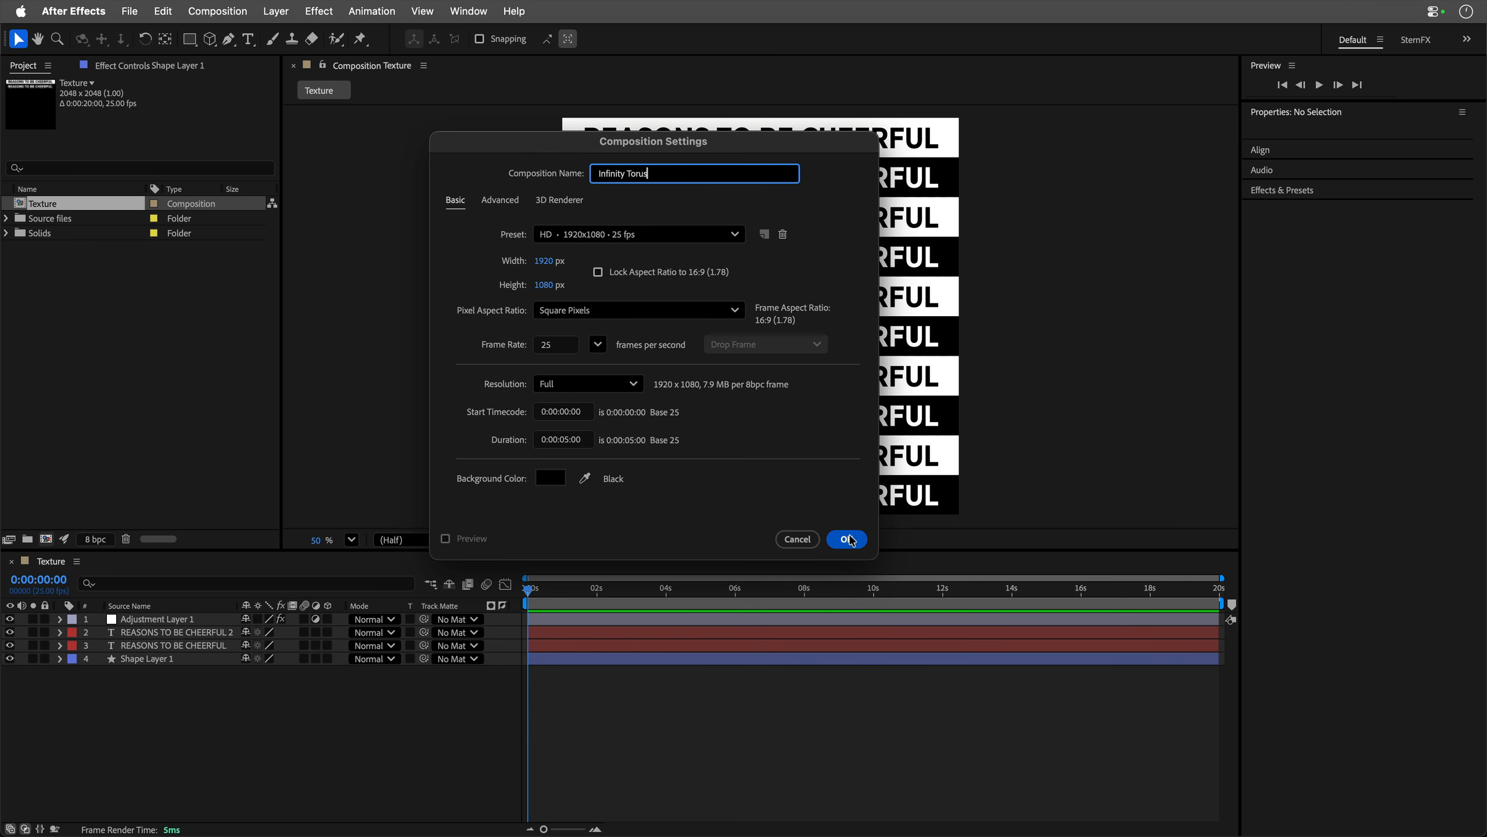
click(847, 539)
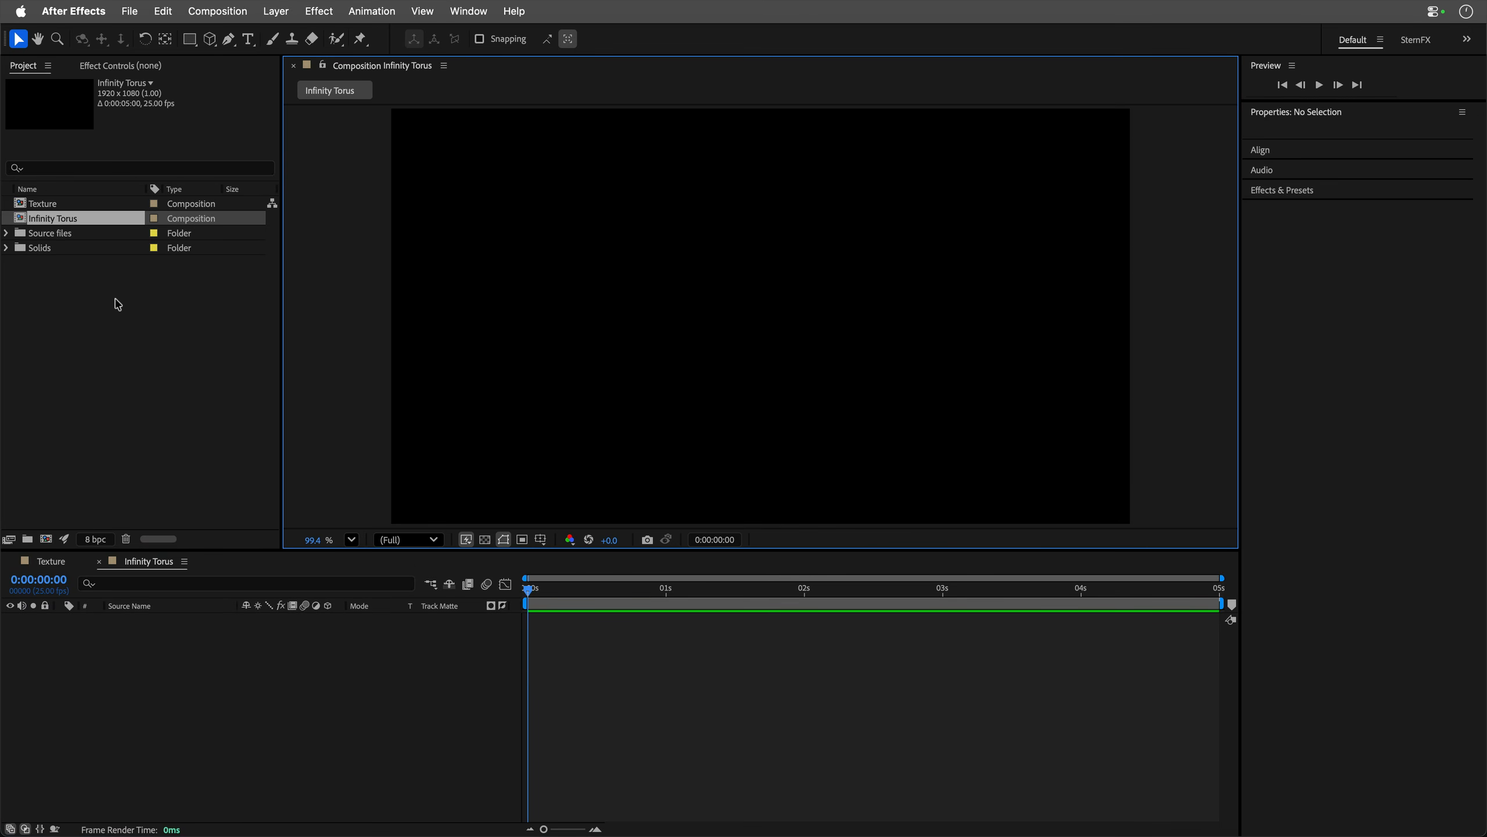
Step: Switch the composition to the Advanced 3D renderer and add a parametric torus mesh to it
click(212, 42)
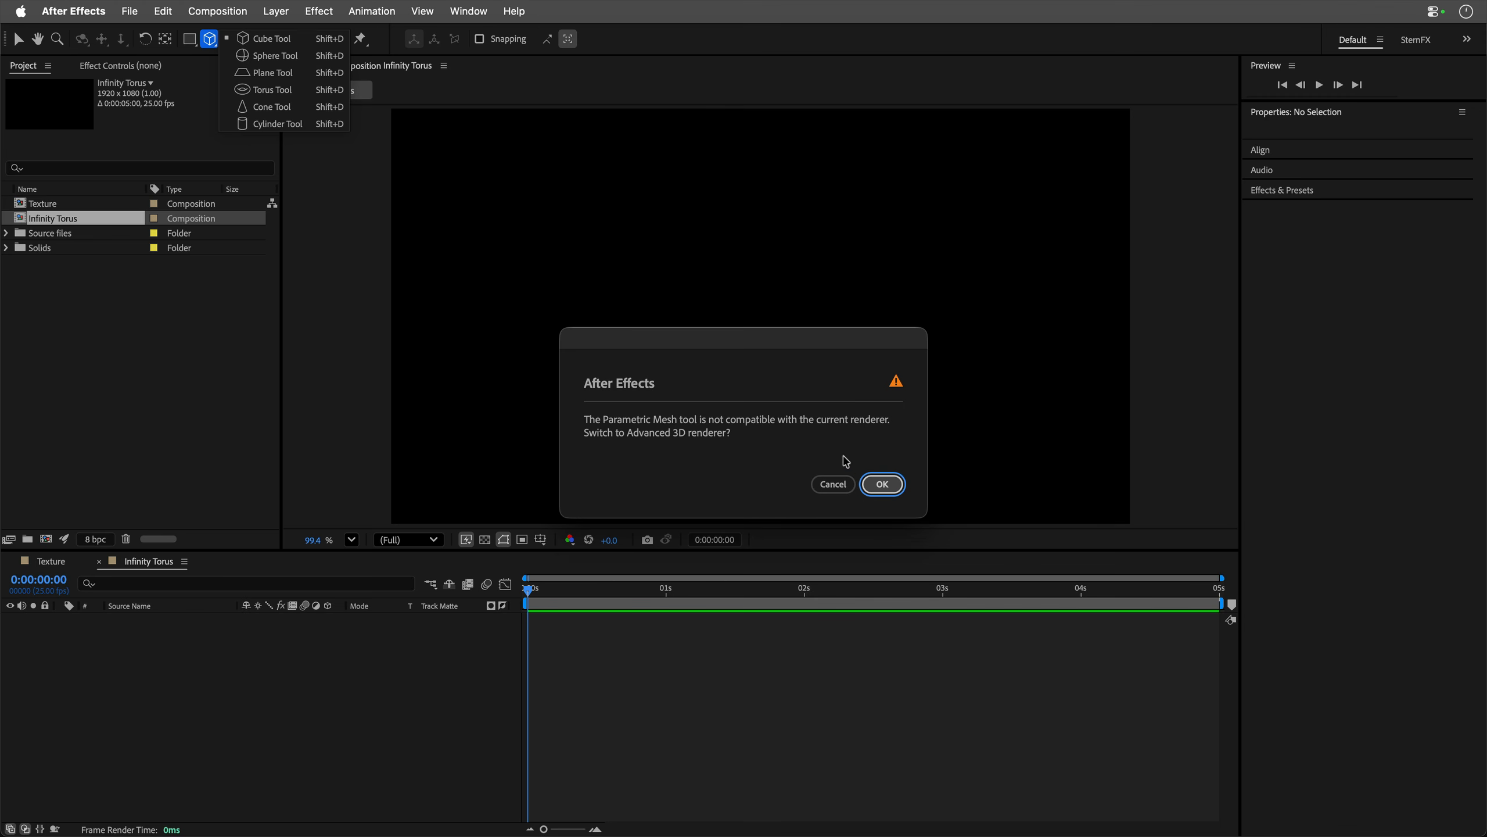
click(885, 486)
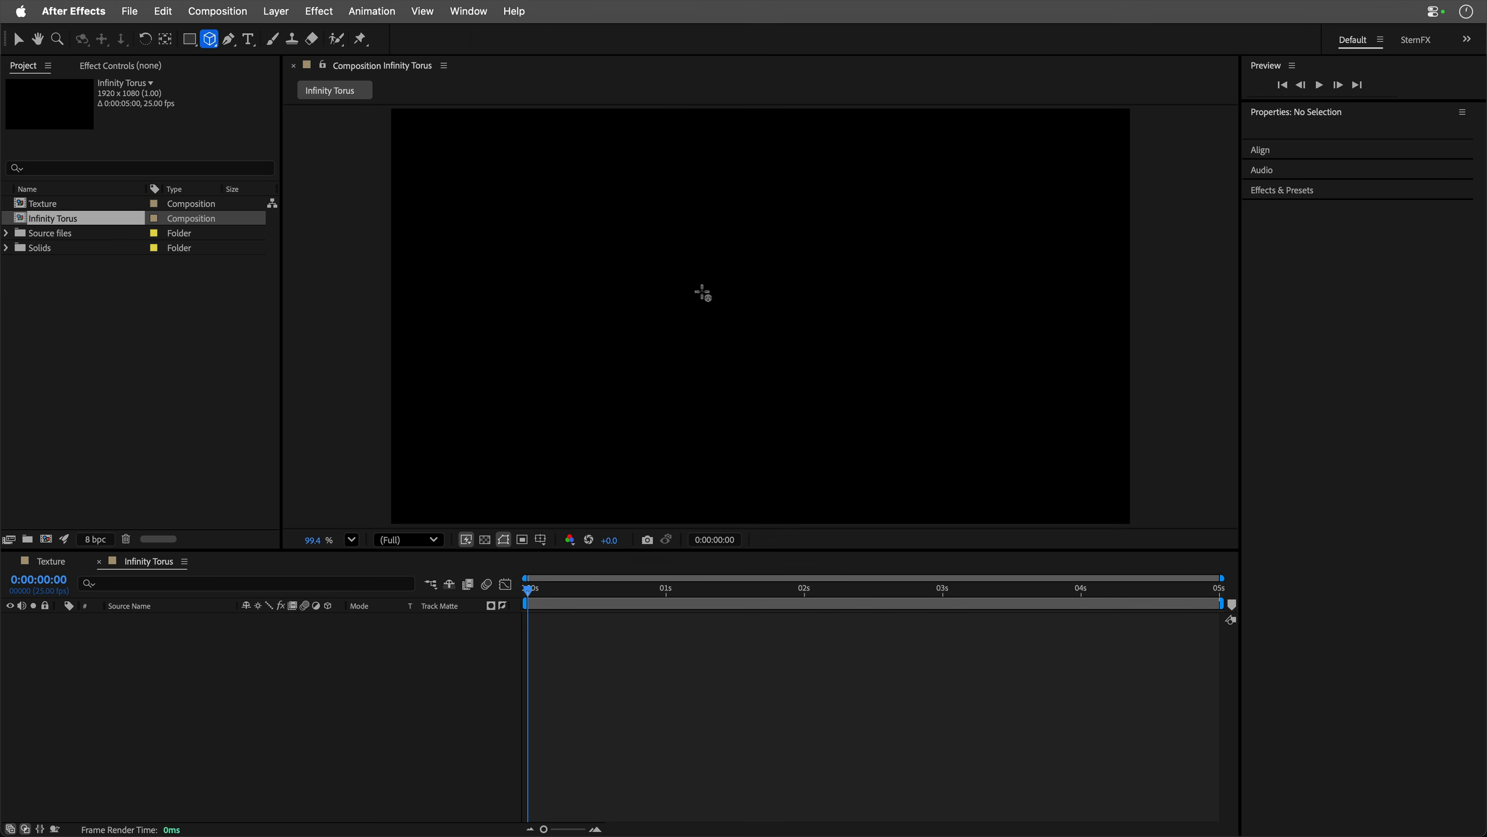
click(214, 46)
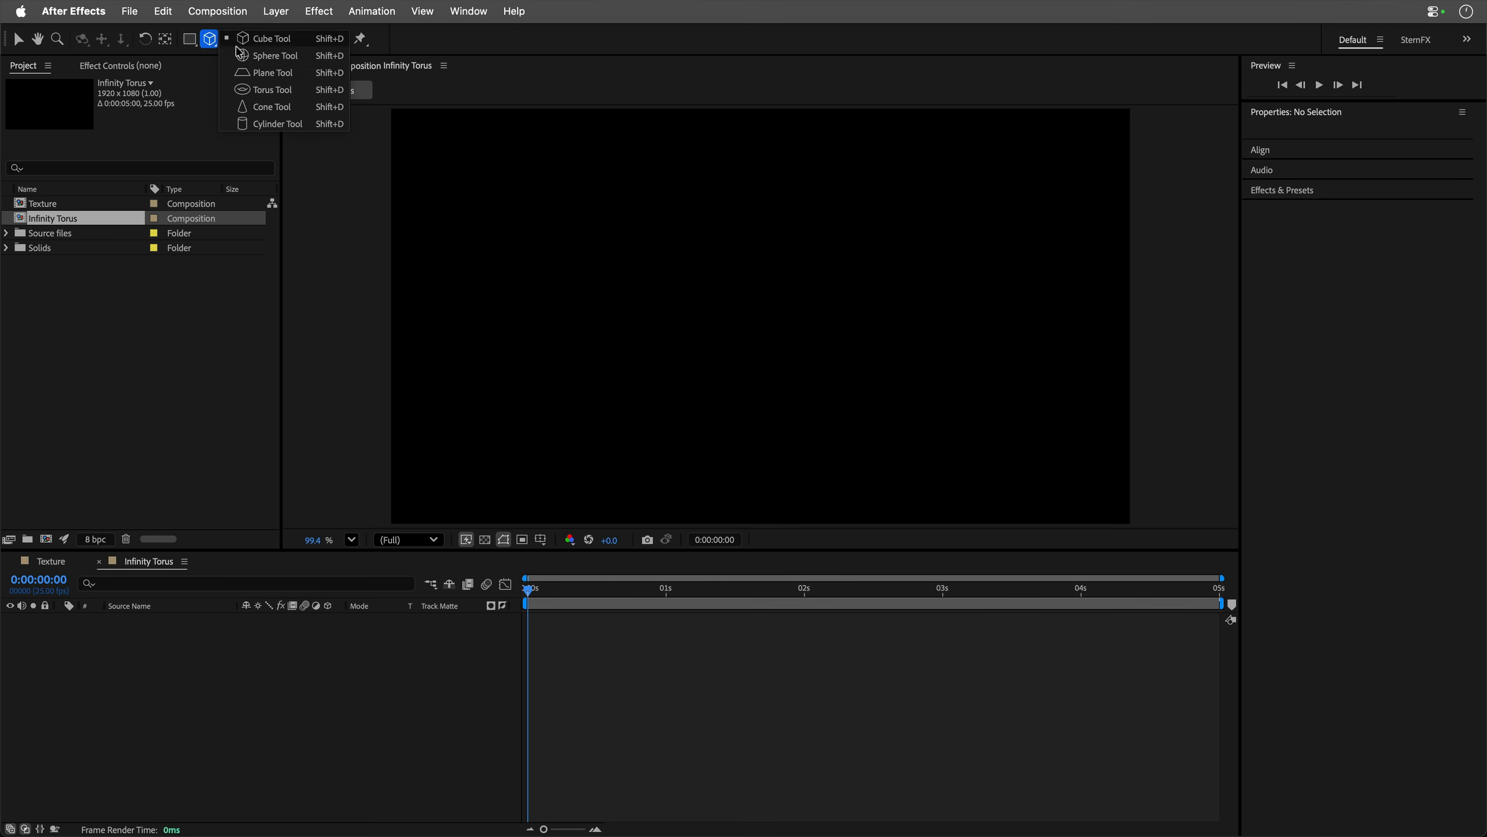
click(250, 94)
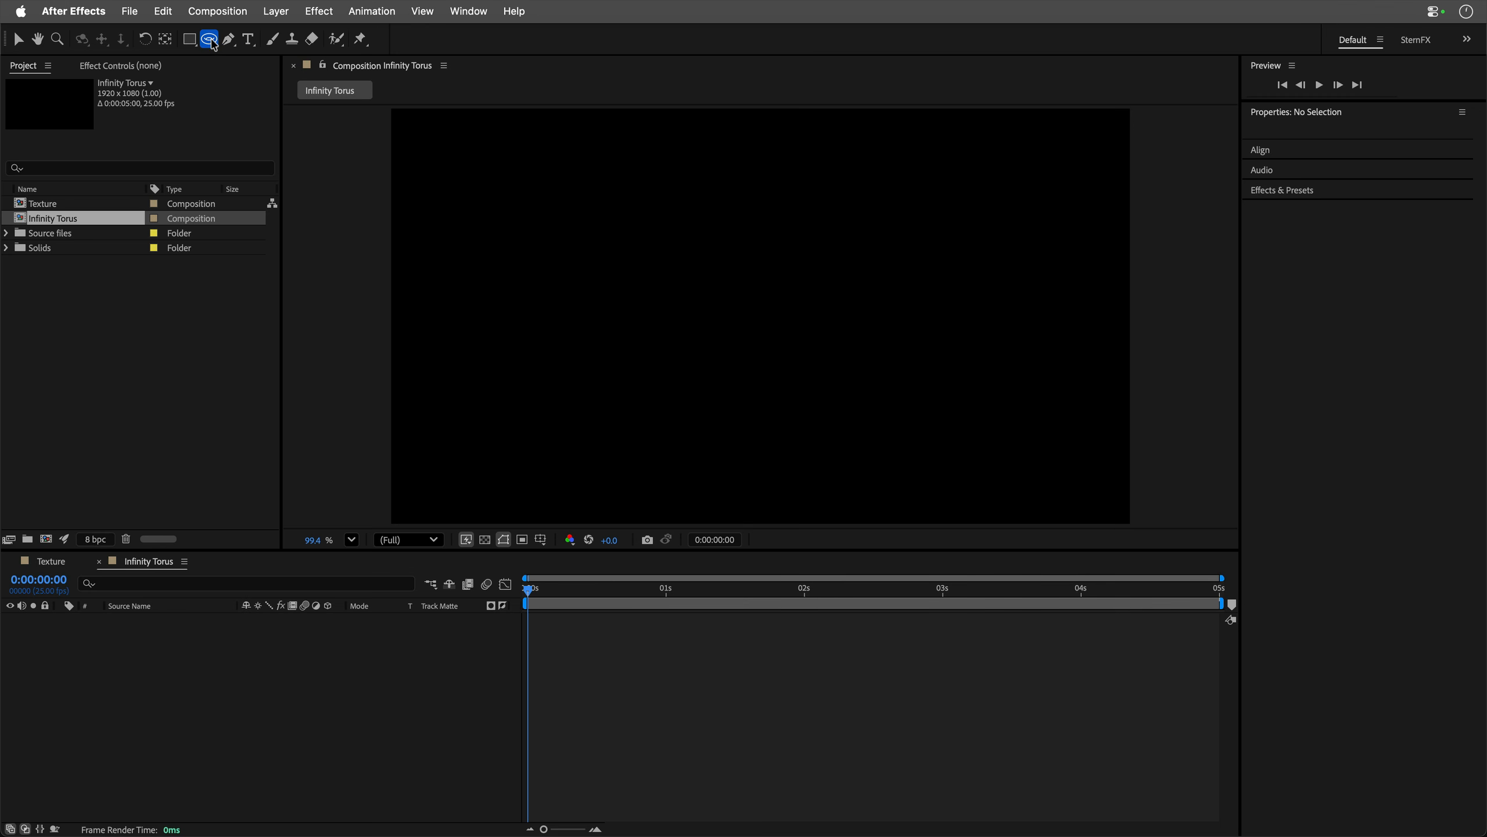
click(790, 374)
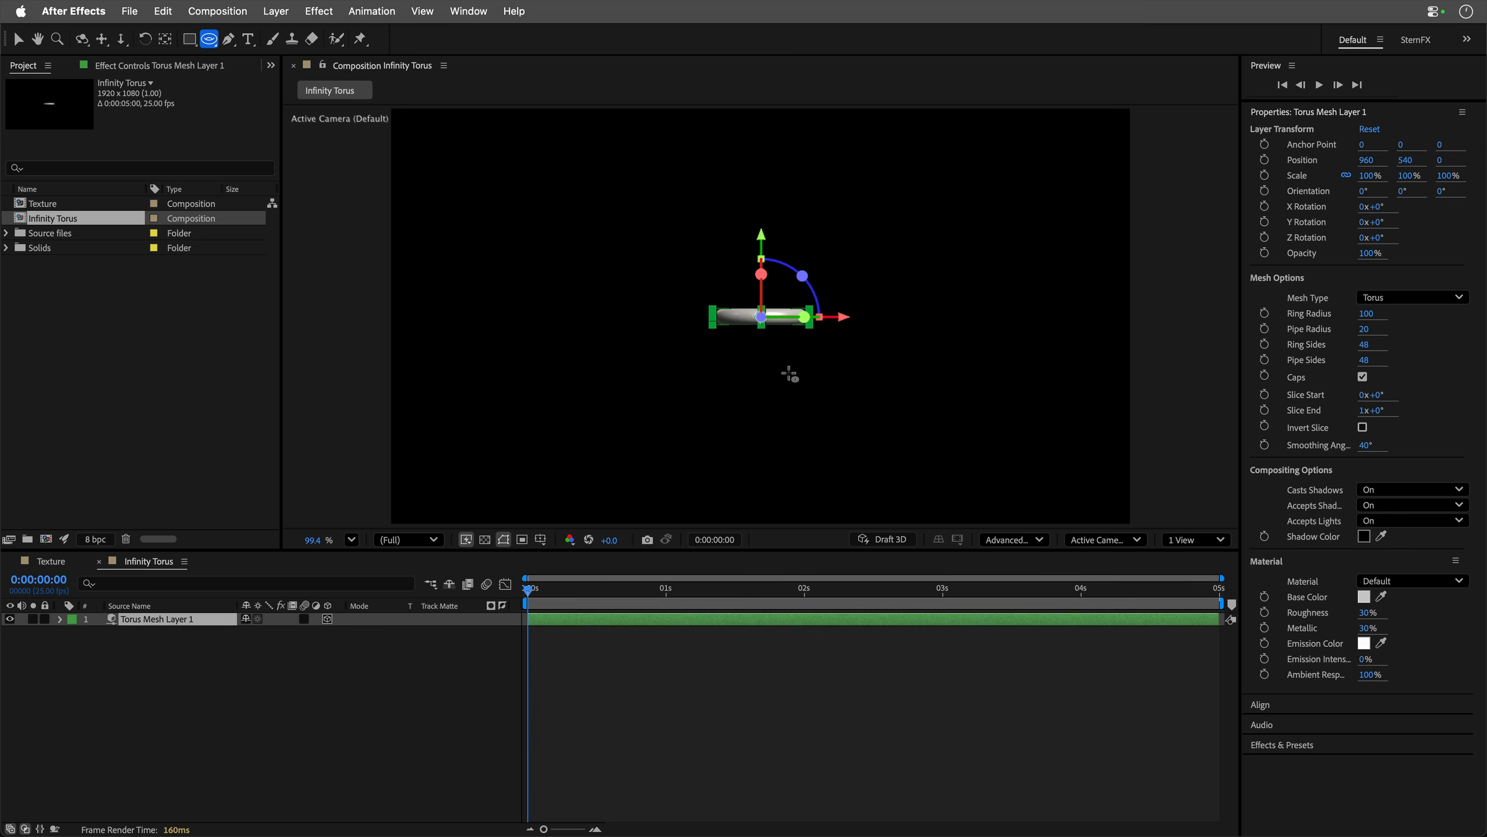
Step: Set the torus's X orientation to 30°, its Ring Radius to 170 and its Pipe Radius to 60
drag(1364, 191, 1384, 189)
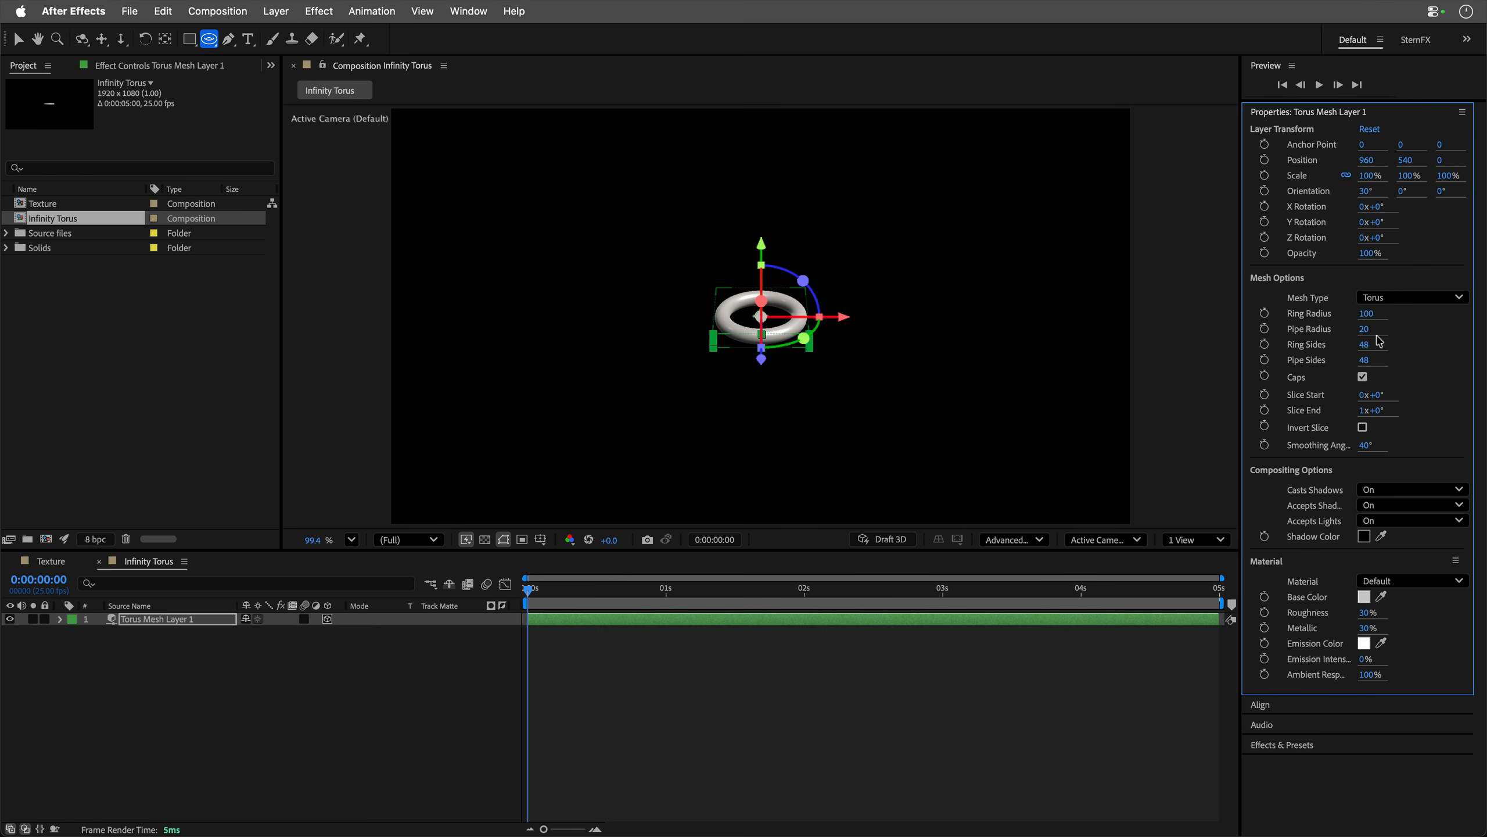
click(1366, 317)
text(170)
key(Tab)
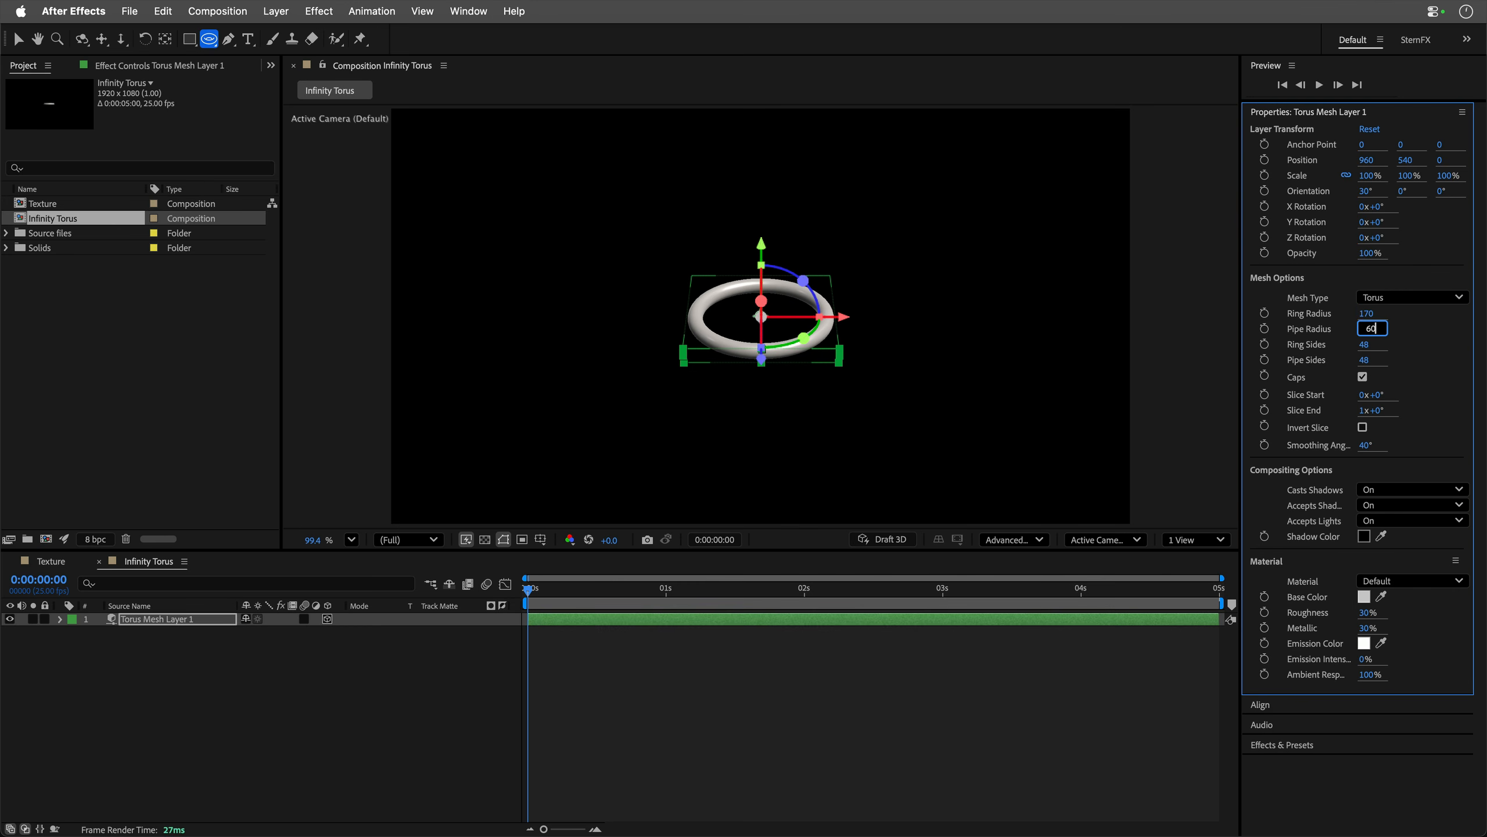
key(Return)
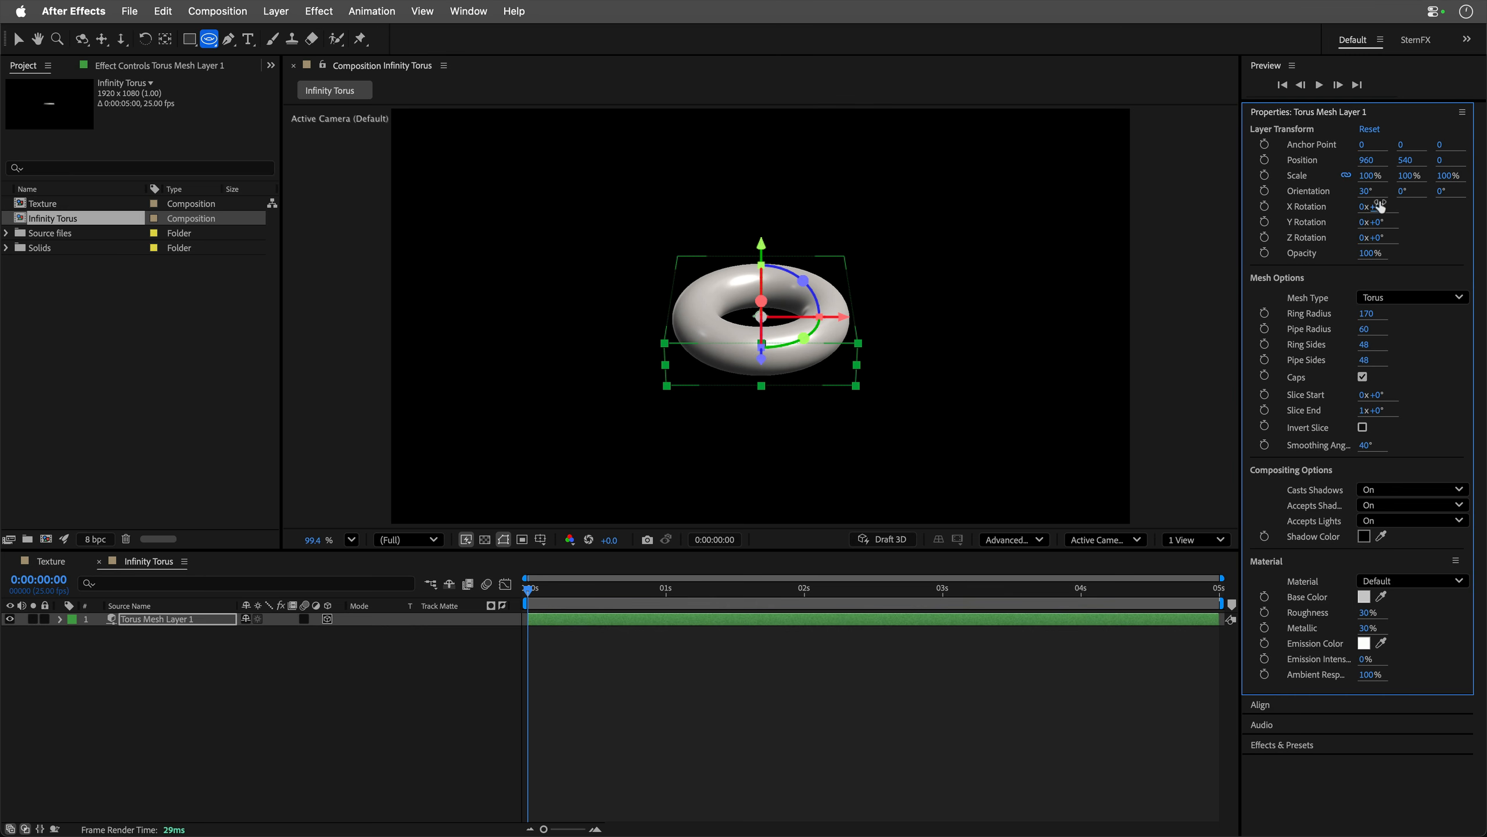
Step: Scale the torus mesh layer to 200% on all axes
click(1368, 175)
text(200)
key(Return)
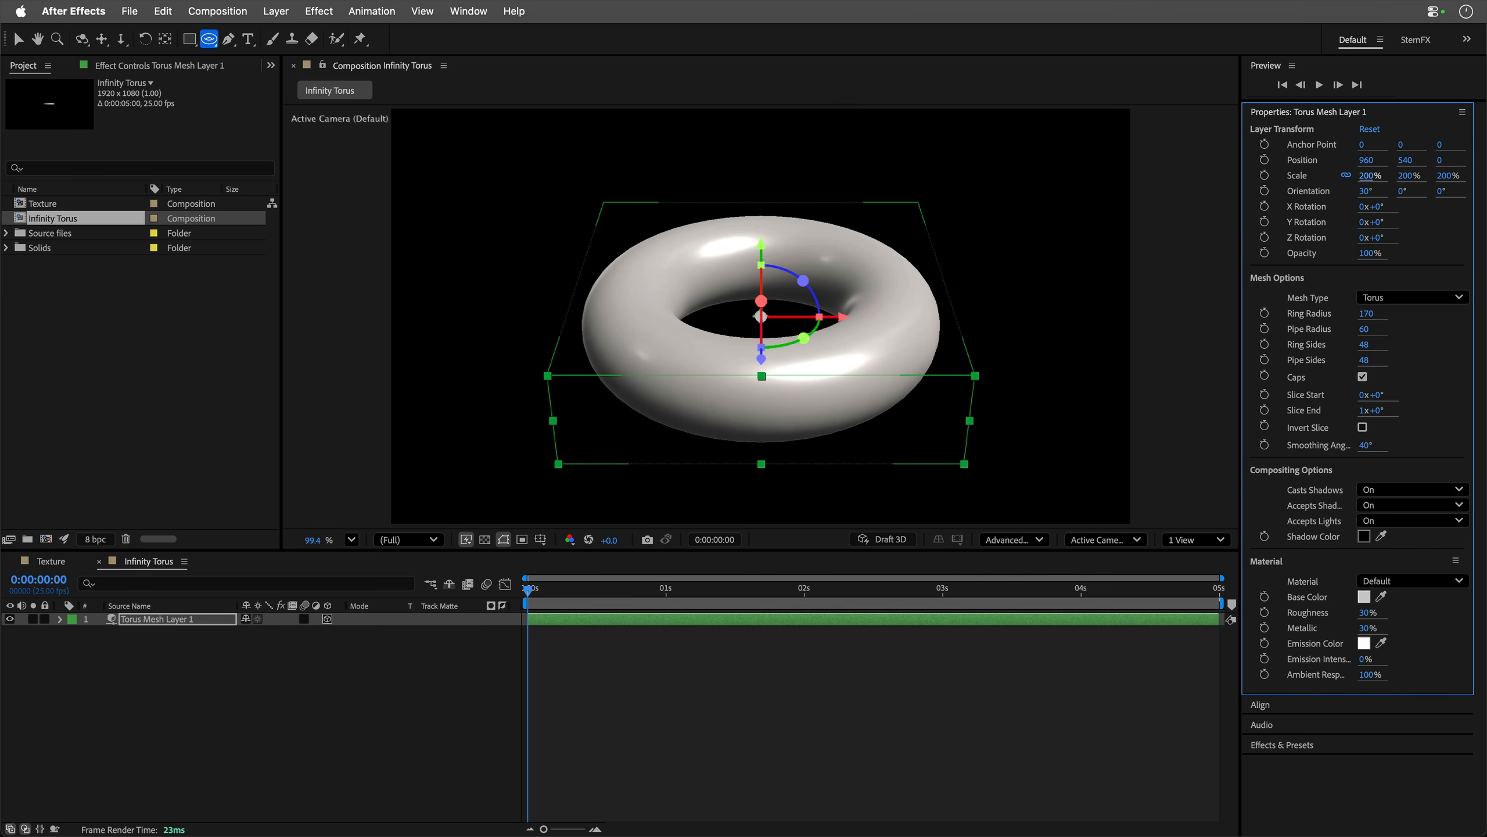
Step: Import the Substance material Ian.sbsar from the Desktop into the project
click(53, 290)
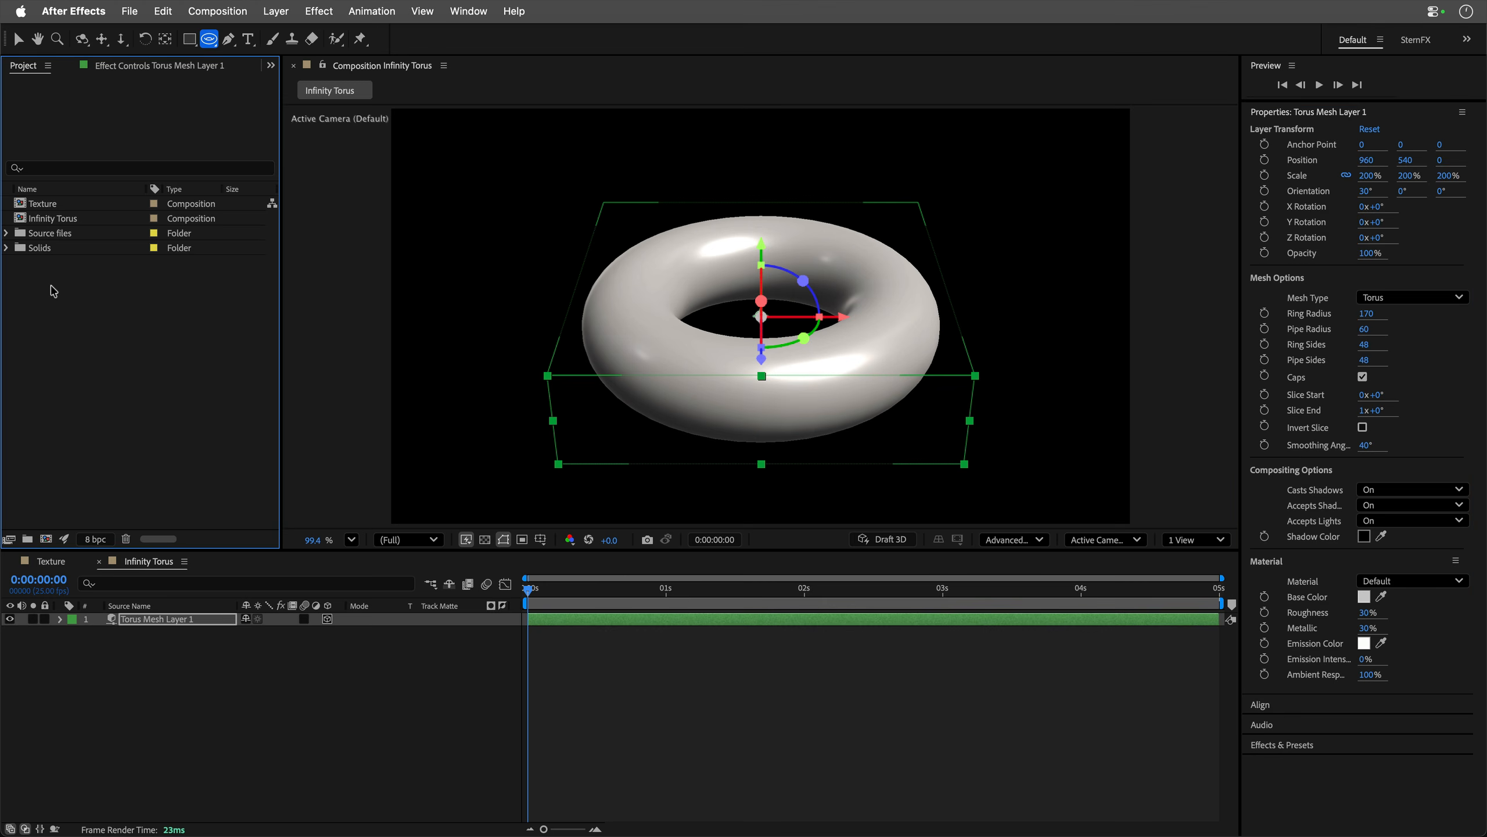
double_click(73, 290)
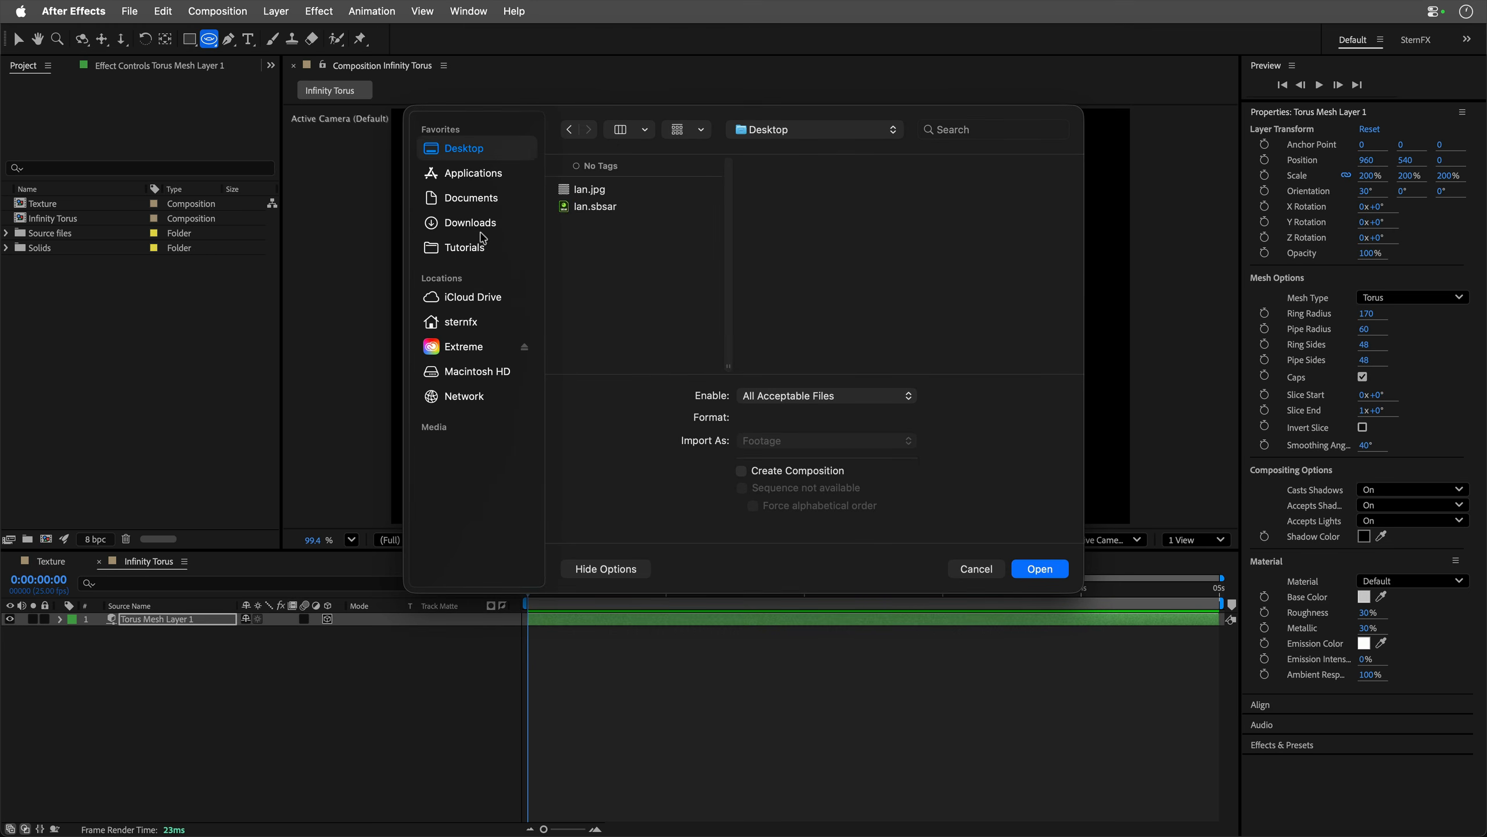
click(590, 207)
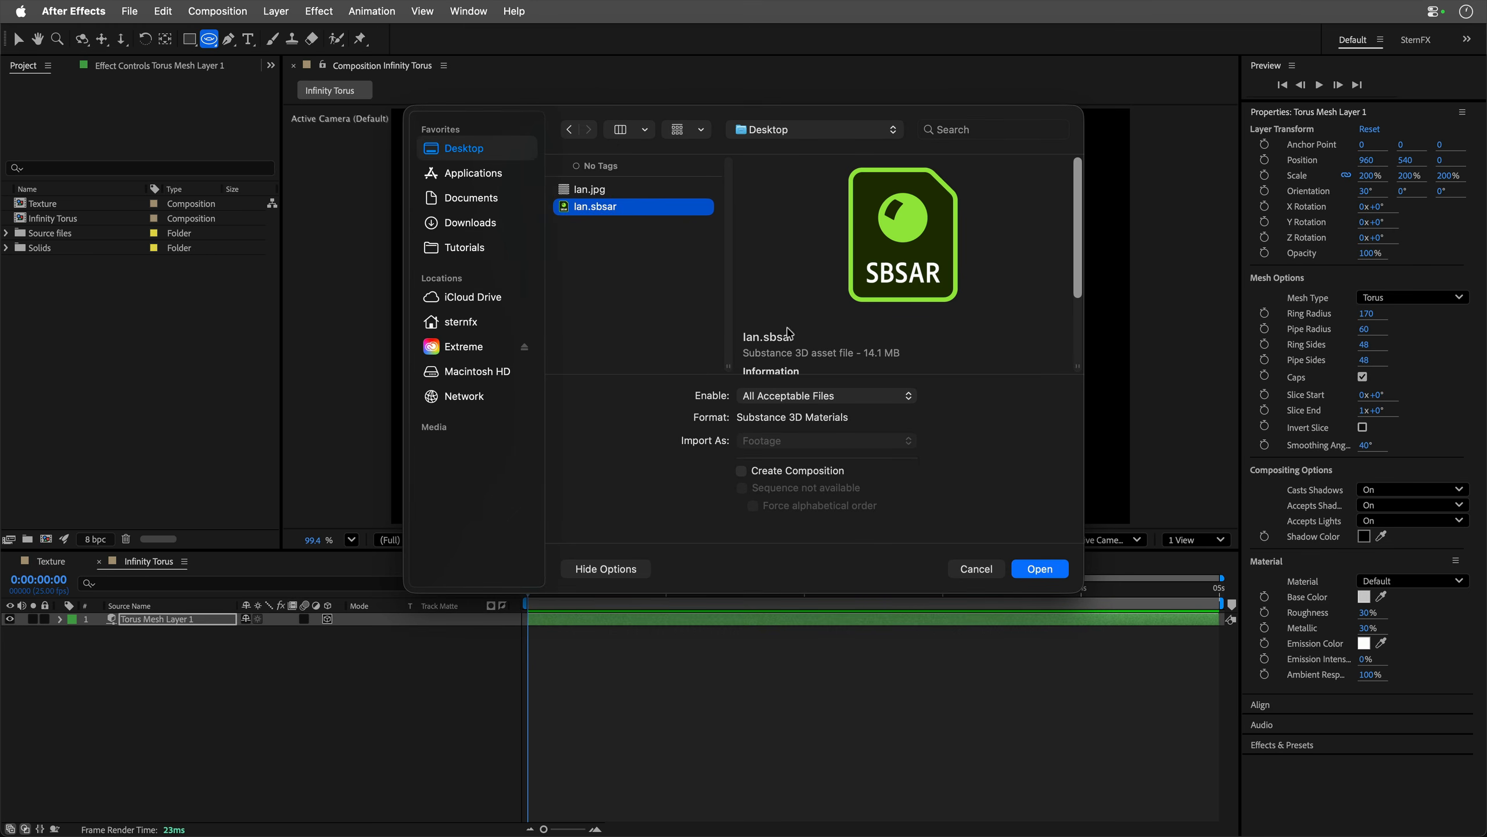
click(1041, 569)
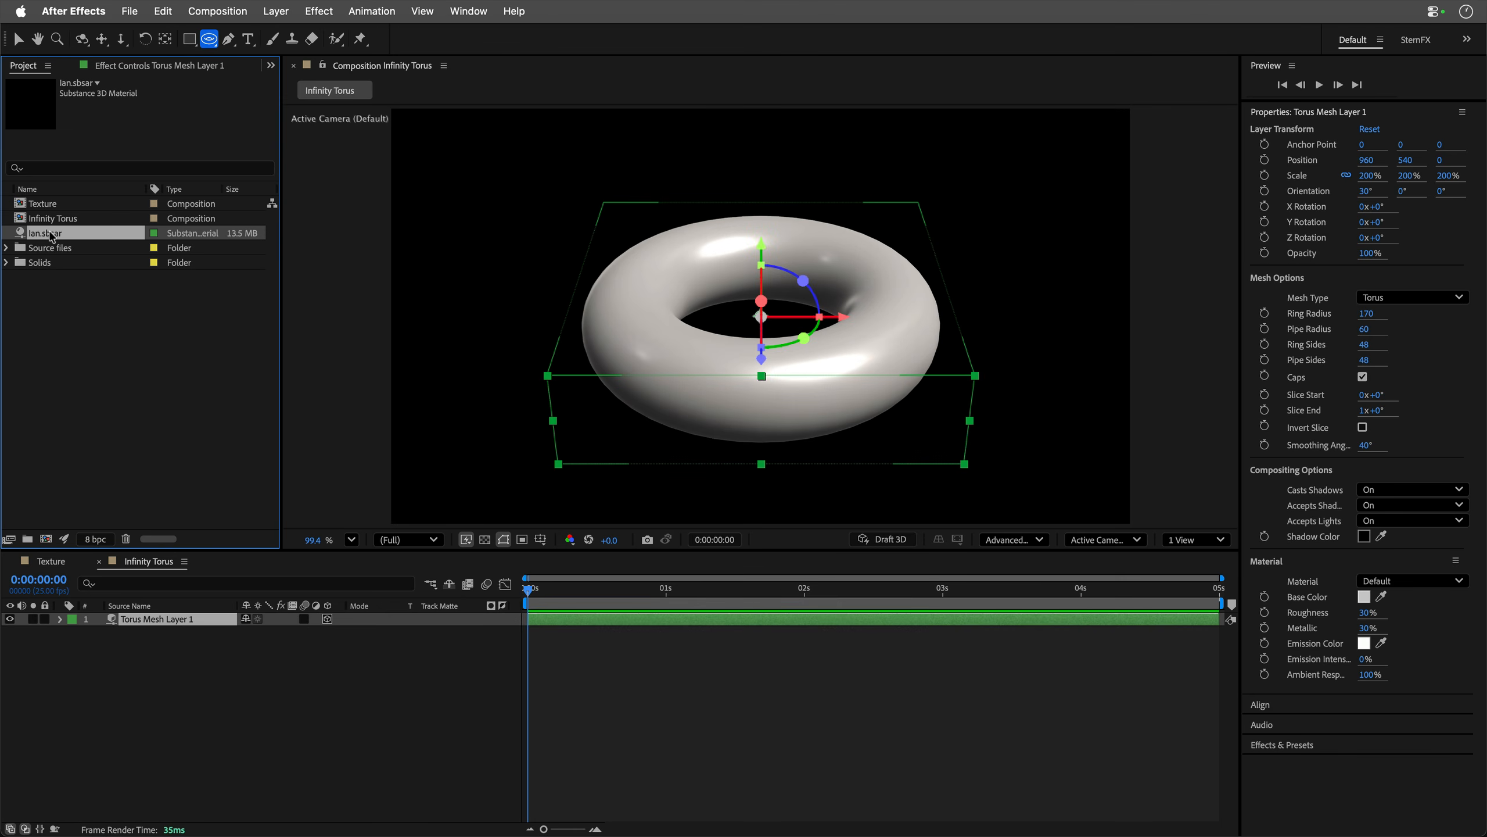
Step: Assign the Ian.sbsar material to the torus and set its material scale to 25%
click(1419, 585)
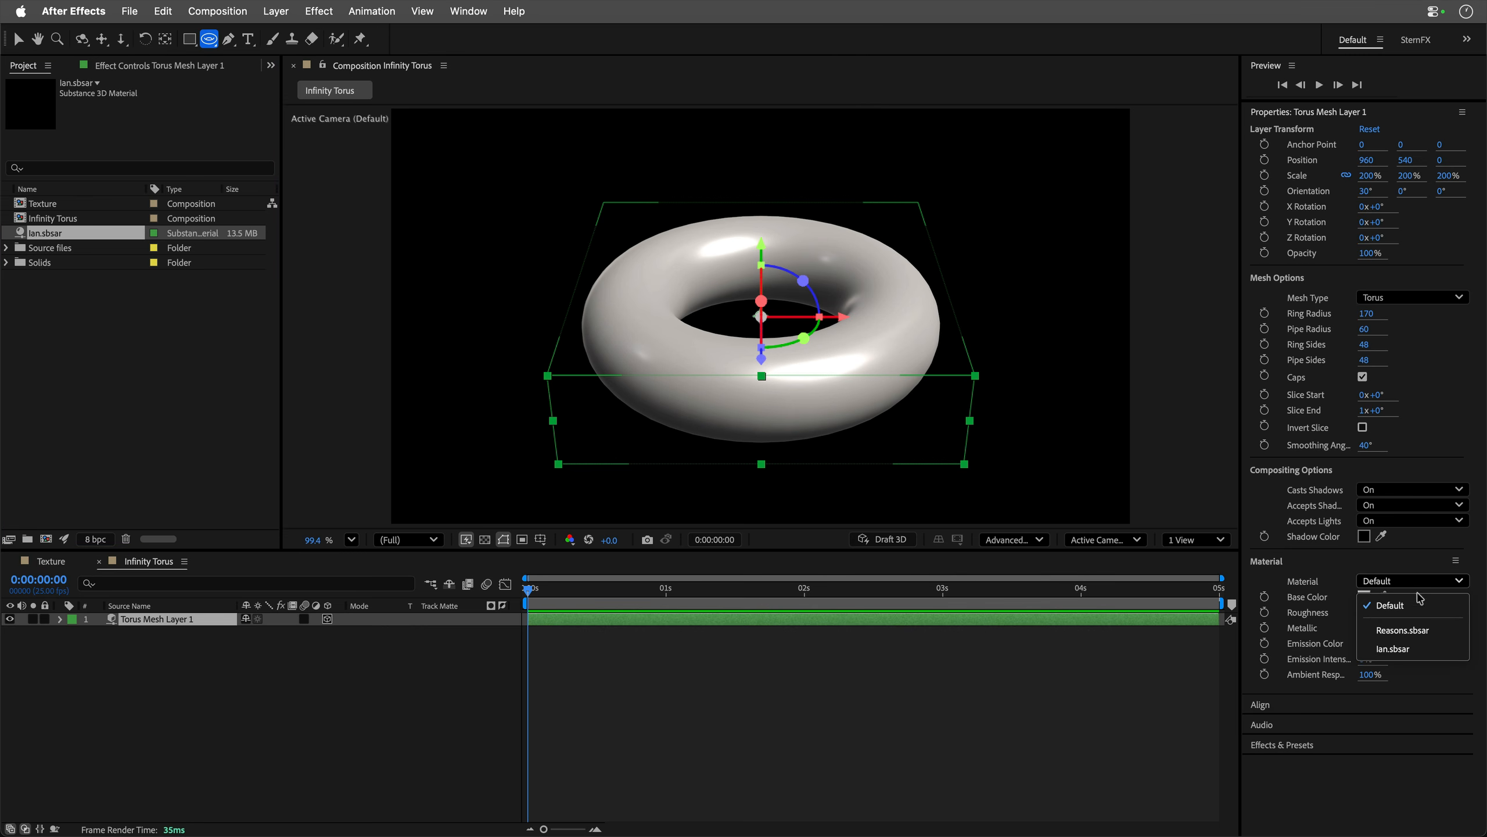
click(1393, 649)
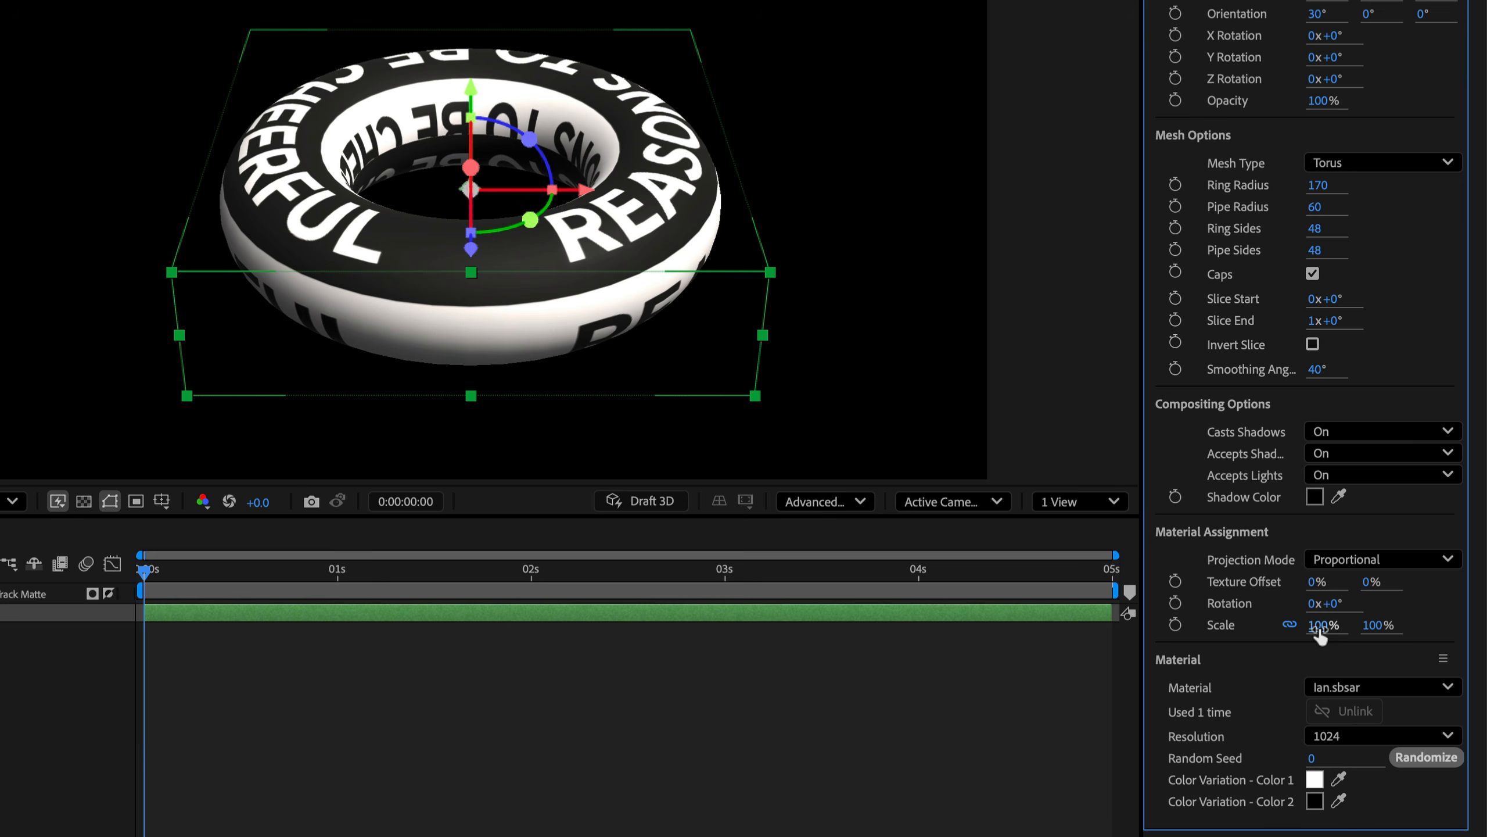
click(1365, 629)
text(25)
key(Return)
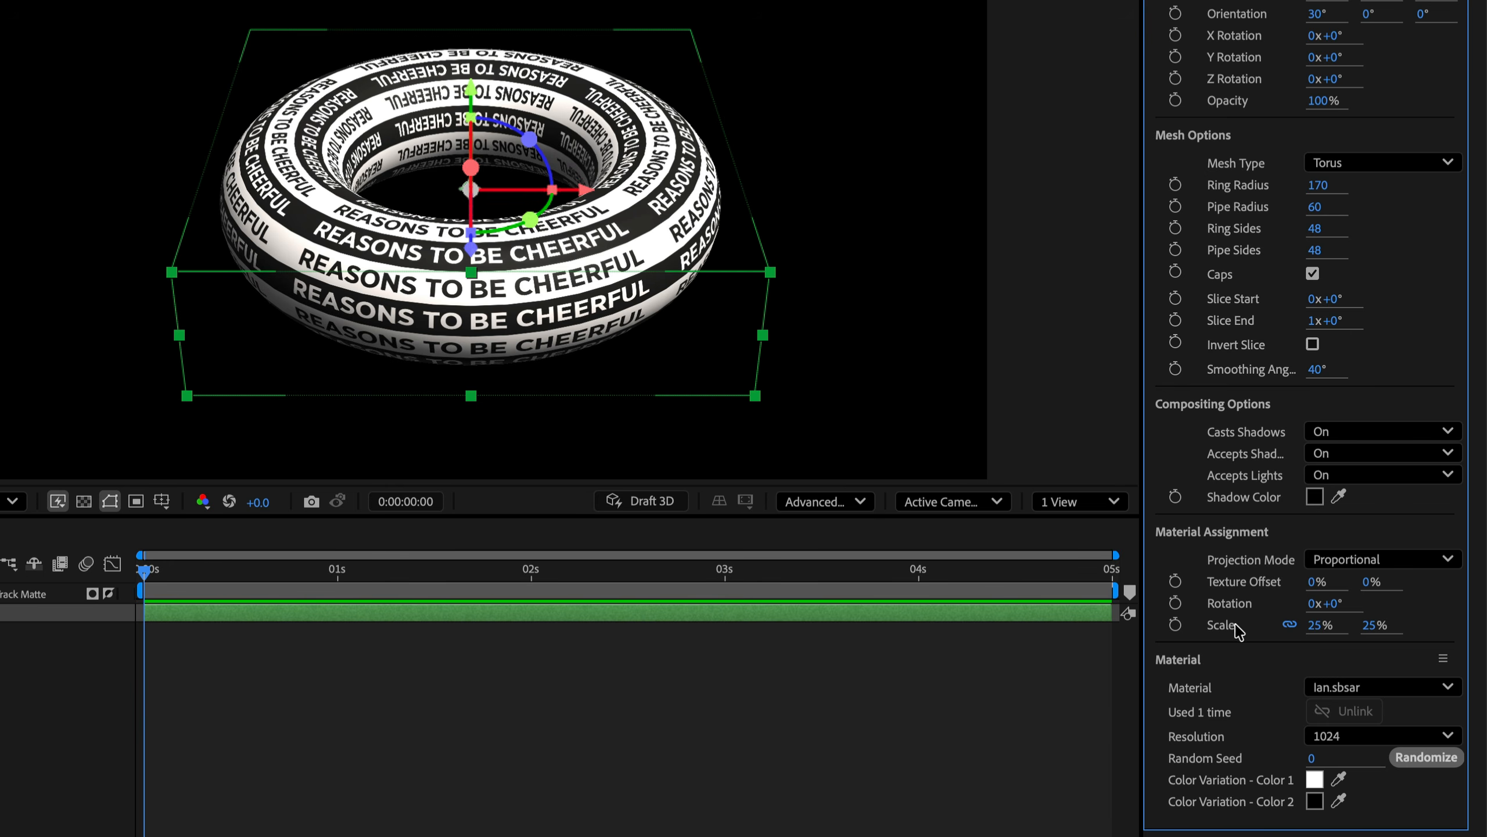
Step: Animate the torus's Texture Offset with keyframes from 0, 0% at the first frame to 0, 20% at 0:00:04:24
click(1227, 583)
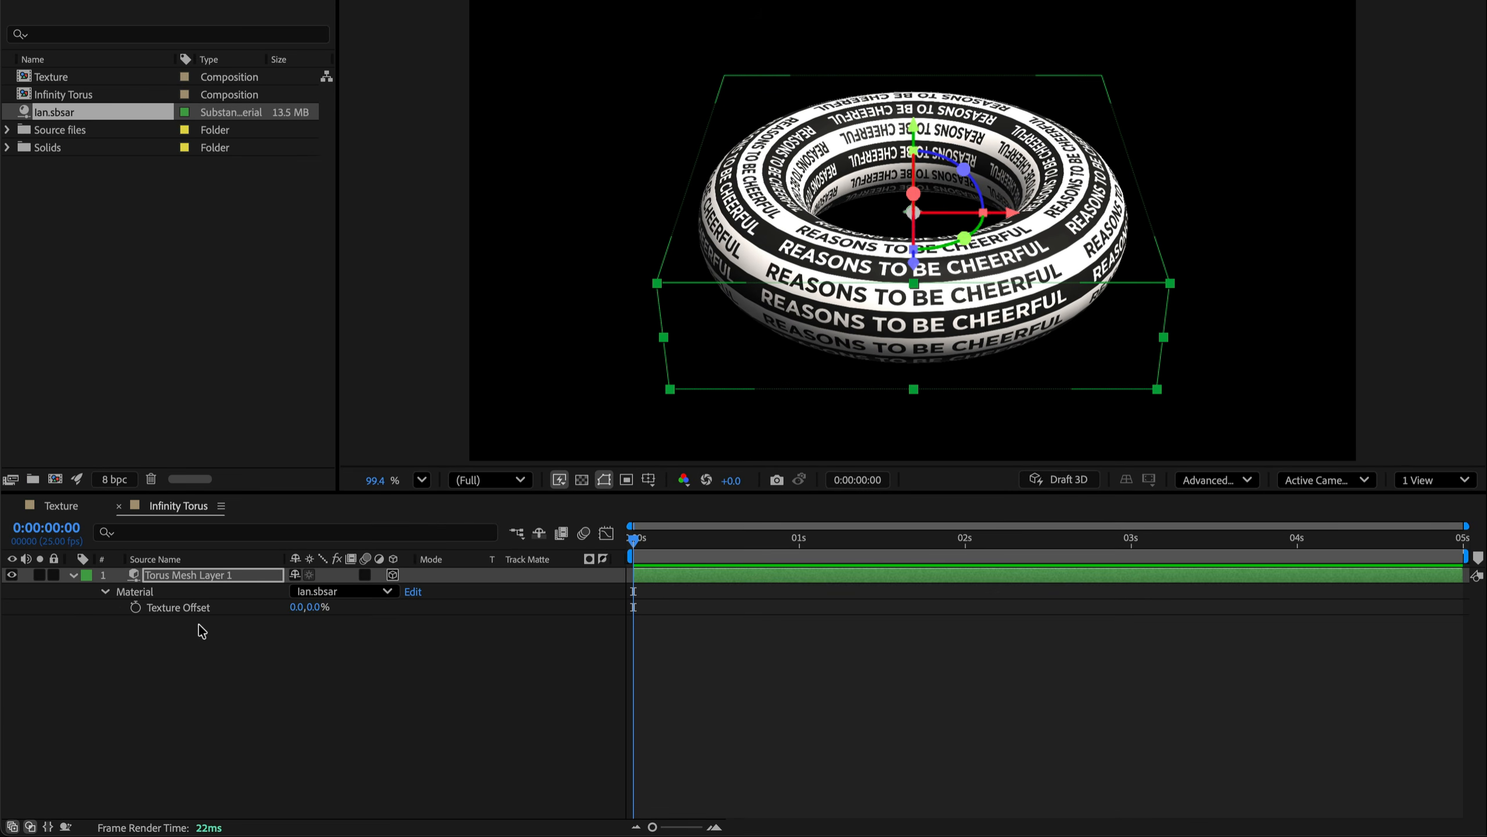
click(135, 608)
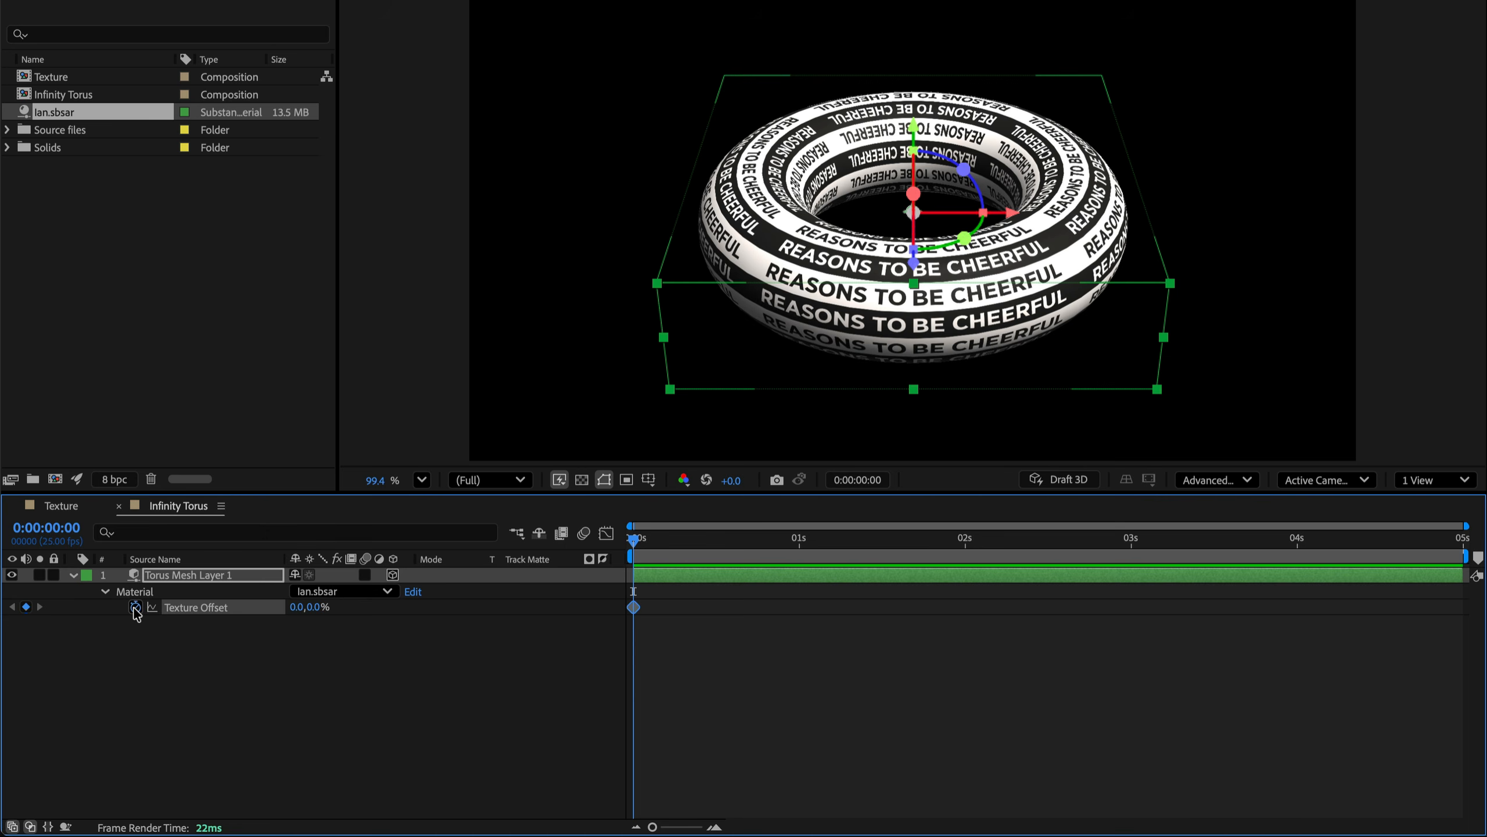
click(1467, 540)
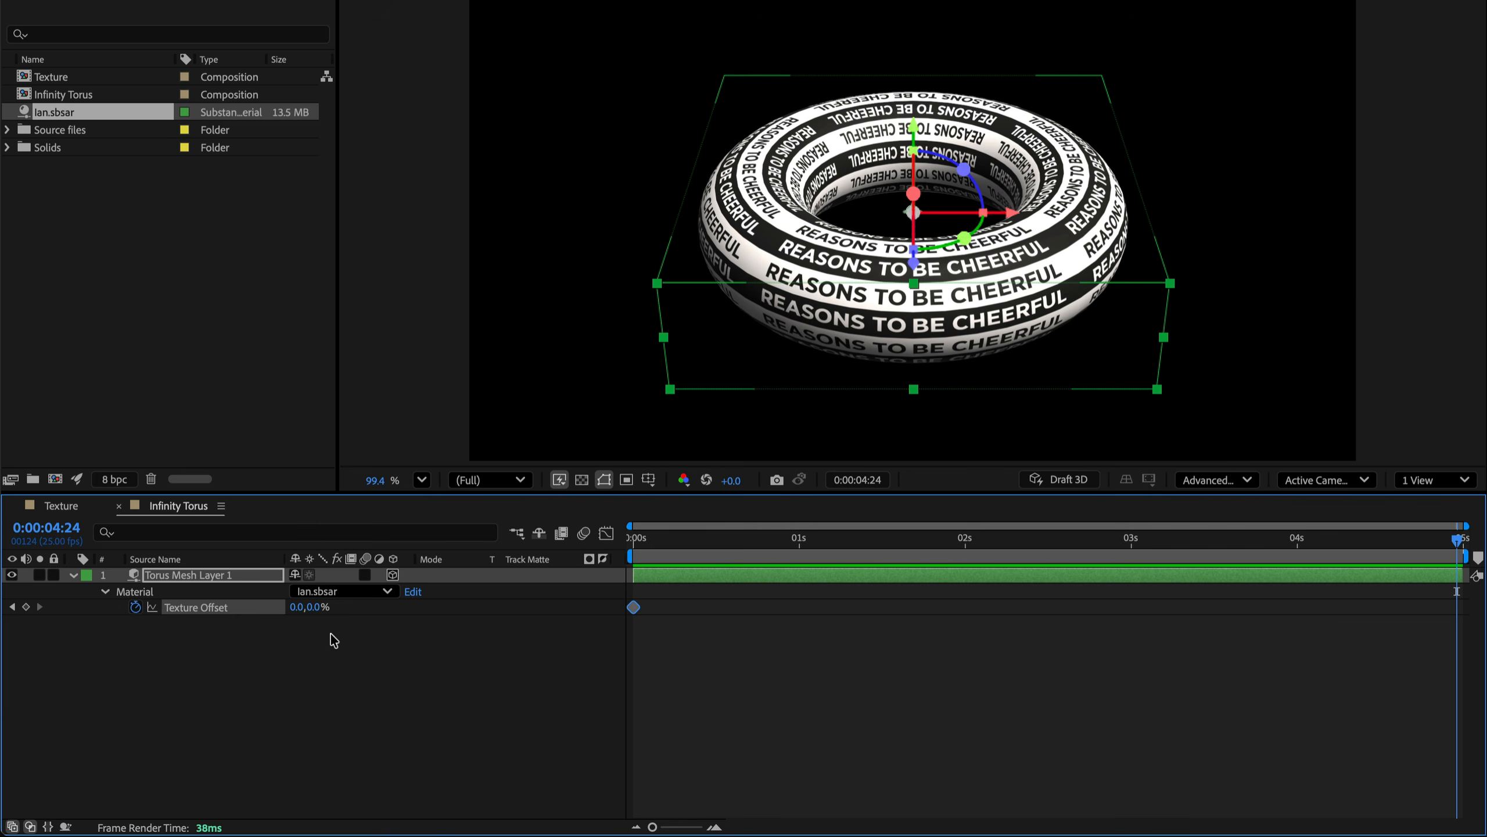
click(316, 607)
text(7)
key(Return)
drag(320, 610, 323, 612)
click(321, 608)
text(20)
key(Return)
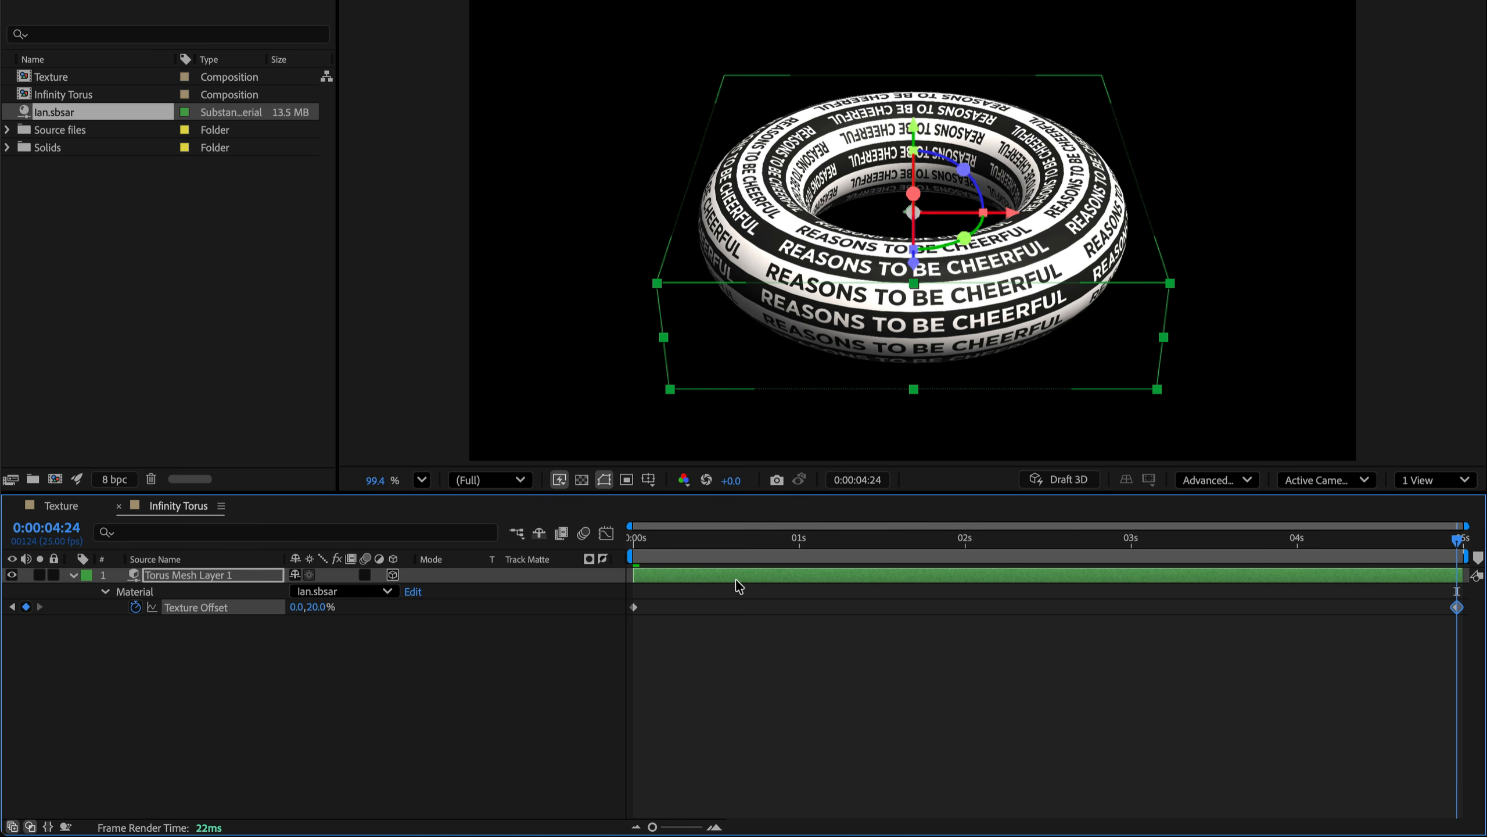
Step: Play back the texture offset animation from the start and inspect the torus's edges up close
click(631, 544)
key(space)
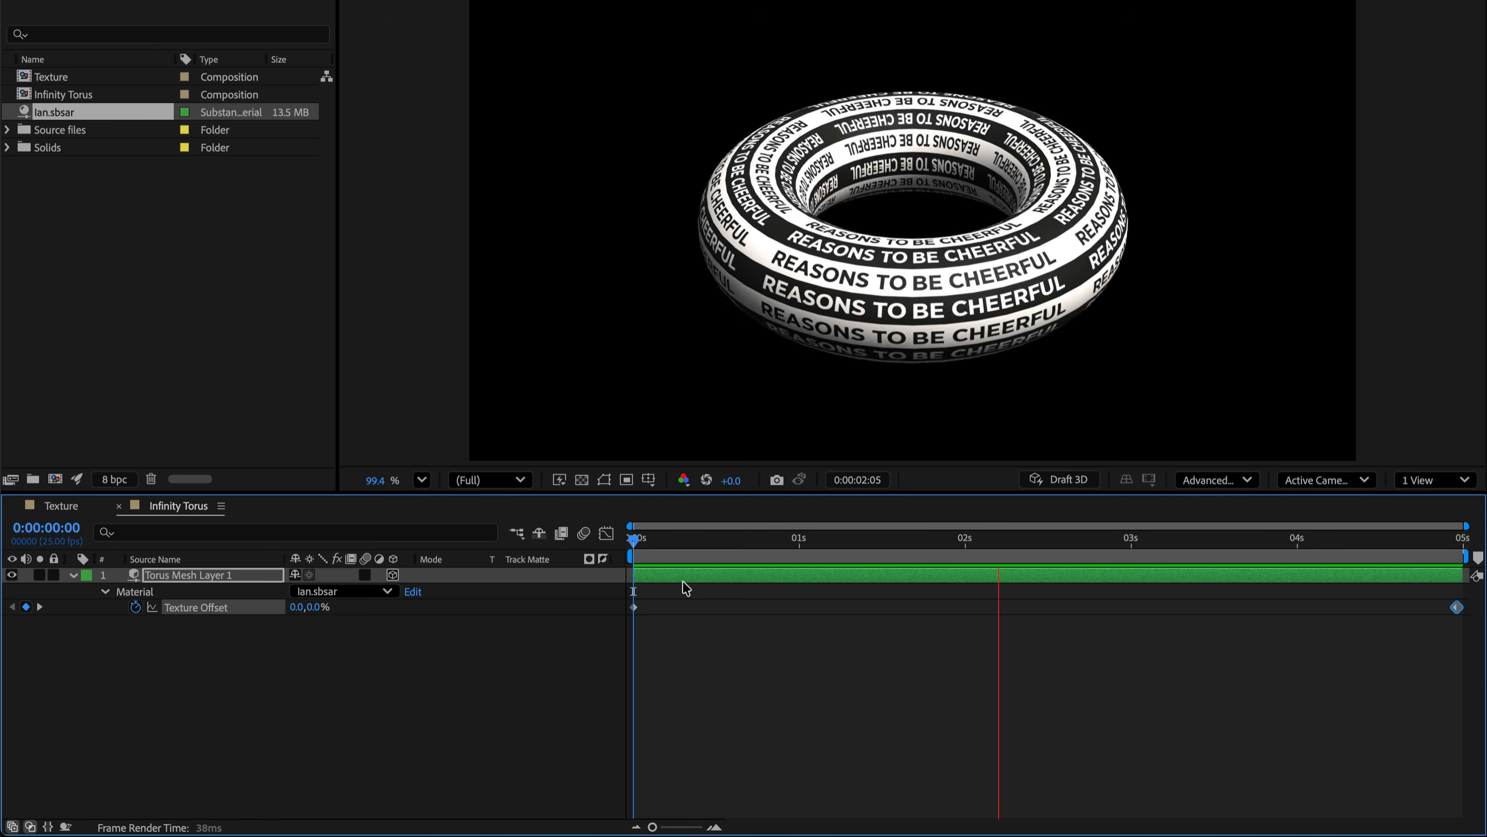
key(space)
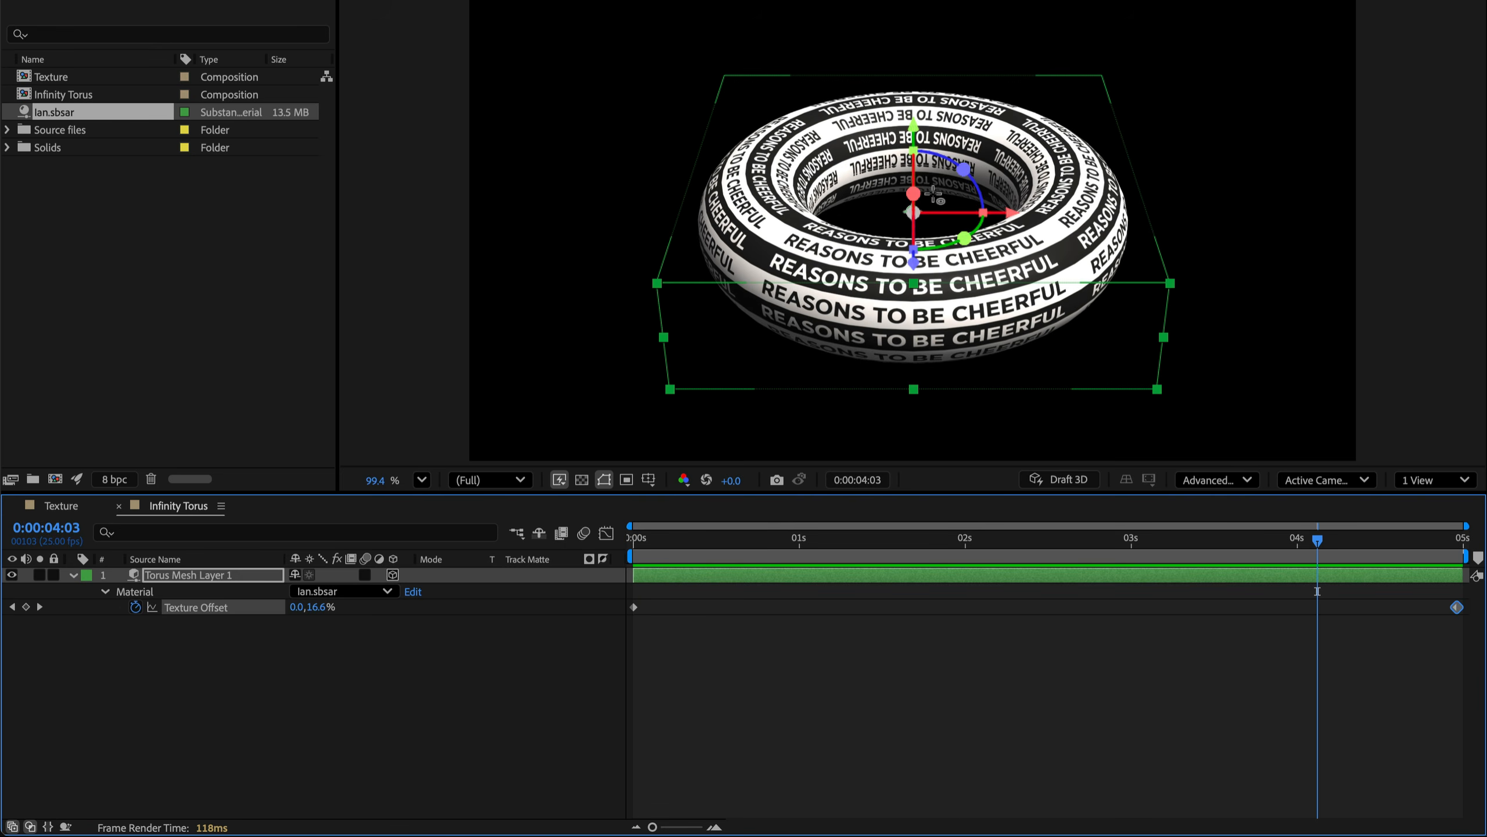
scroll(894, 185, up, 8)
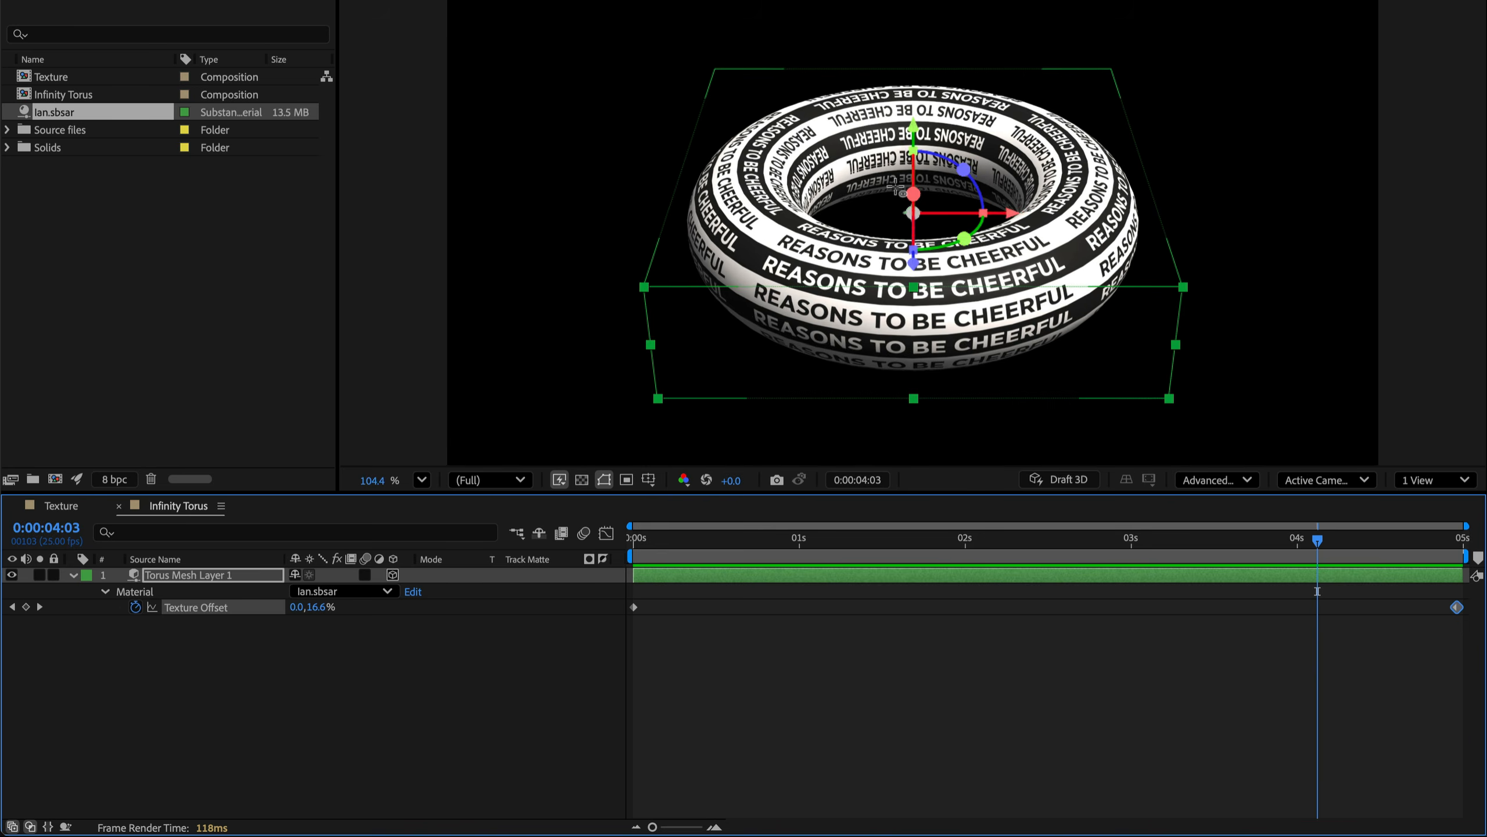
scroll(894, 186, up, 1)
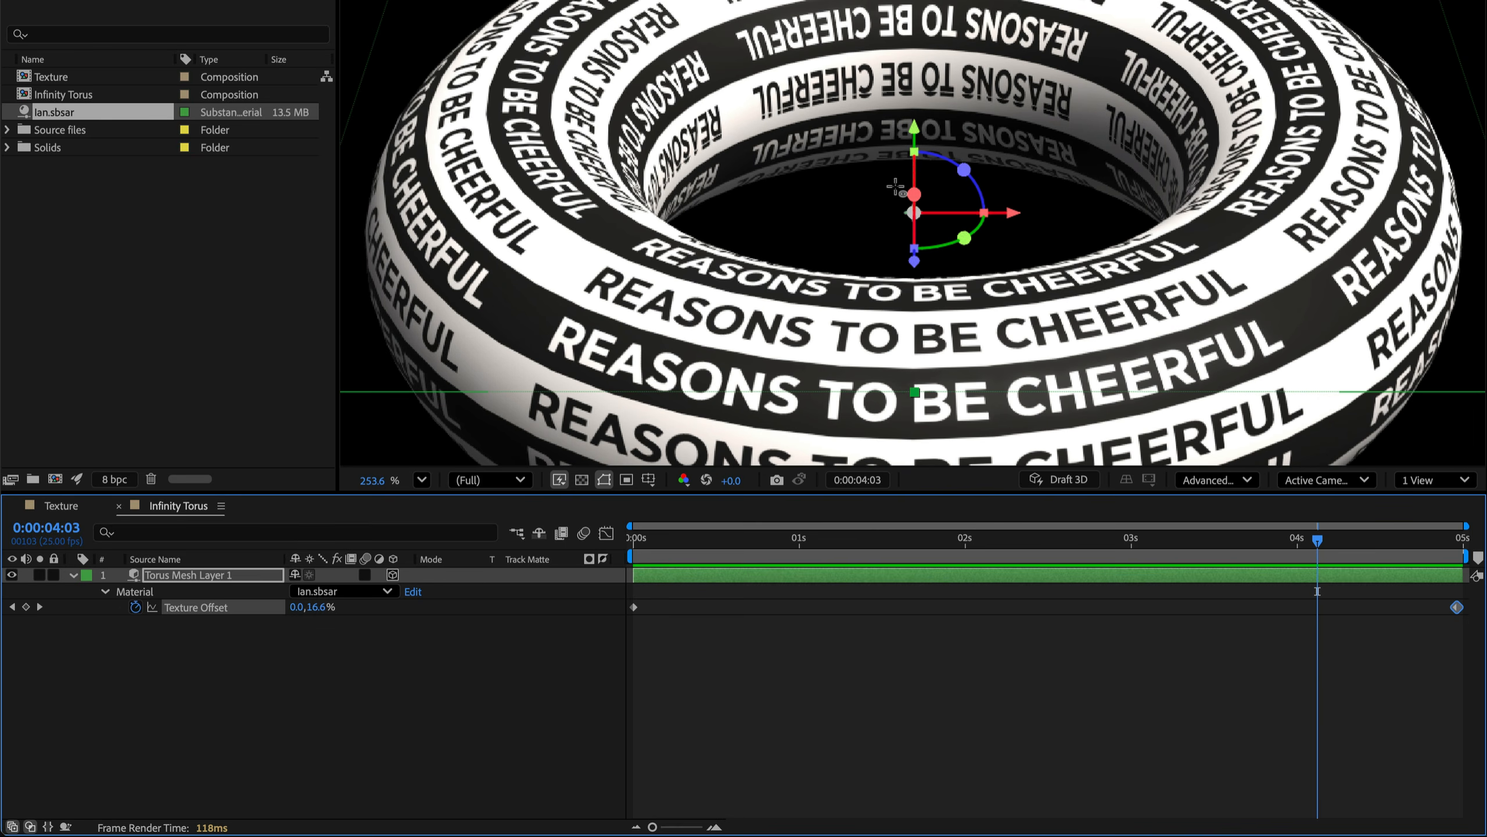
scroll(895, 187, down, 1)
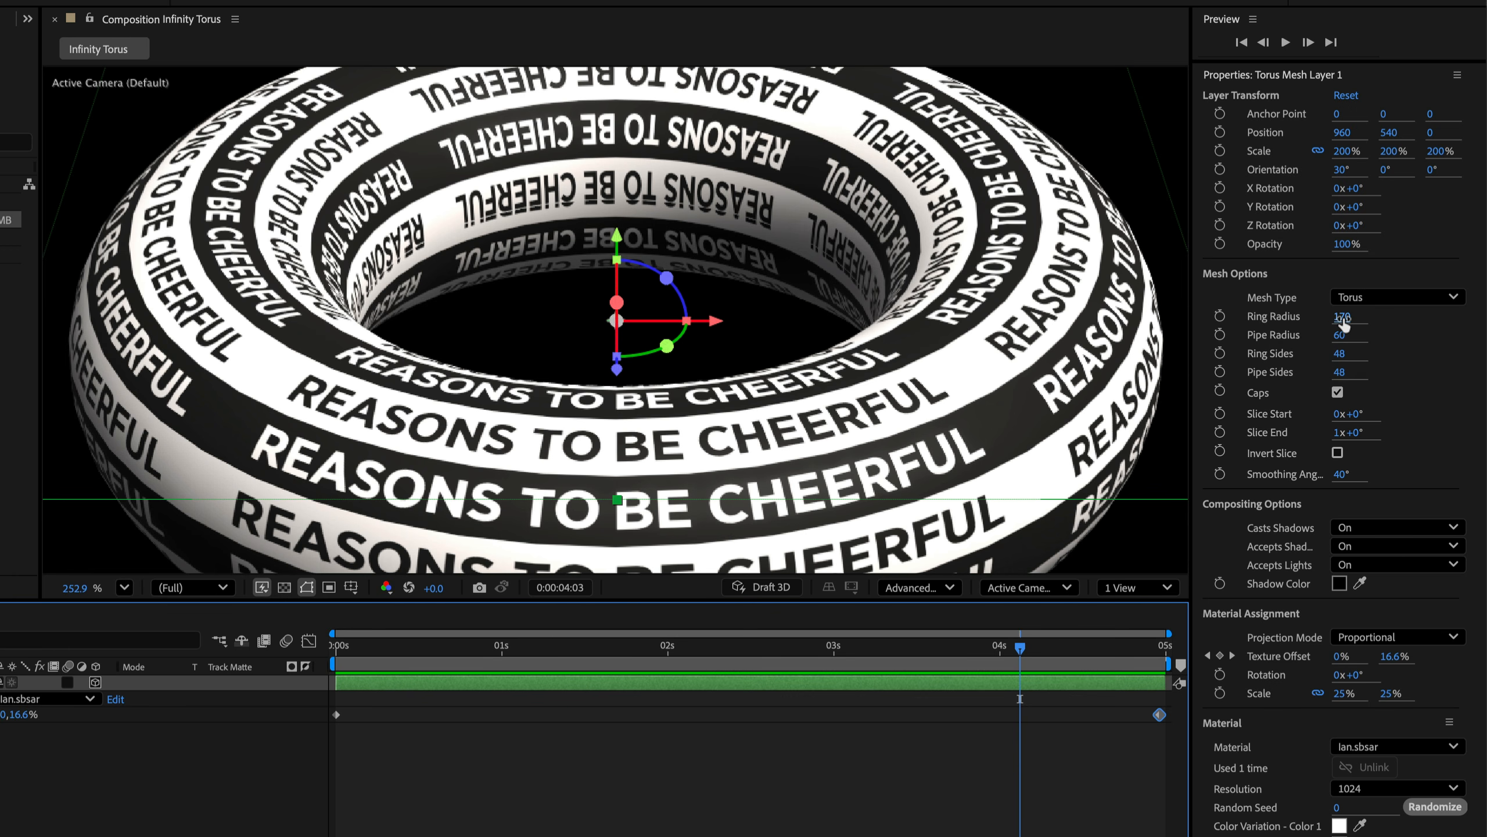
Step: Set the torus's Ring Radius to 171 and preview the animation with the whole composition in view
drag(1344, 323, 1354, 322)
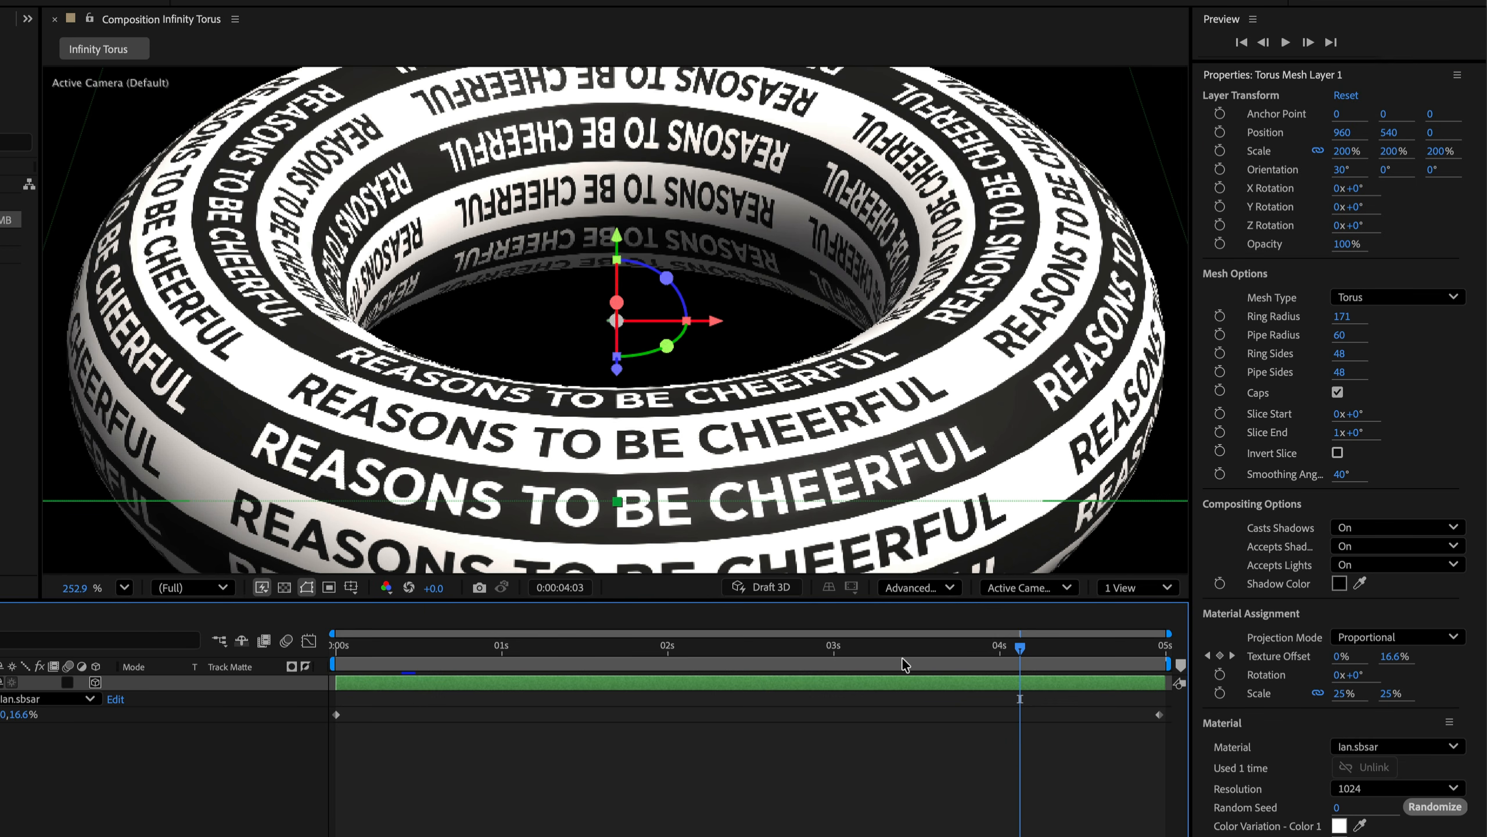
key(space)
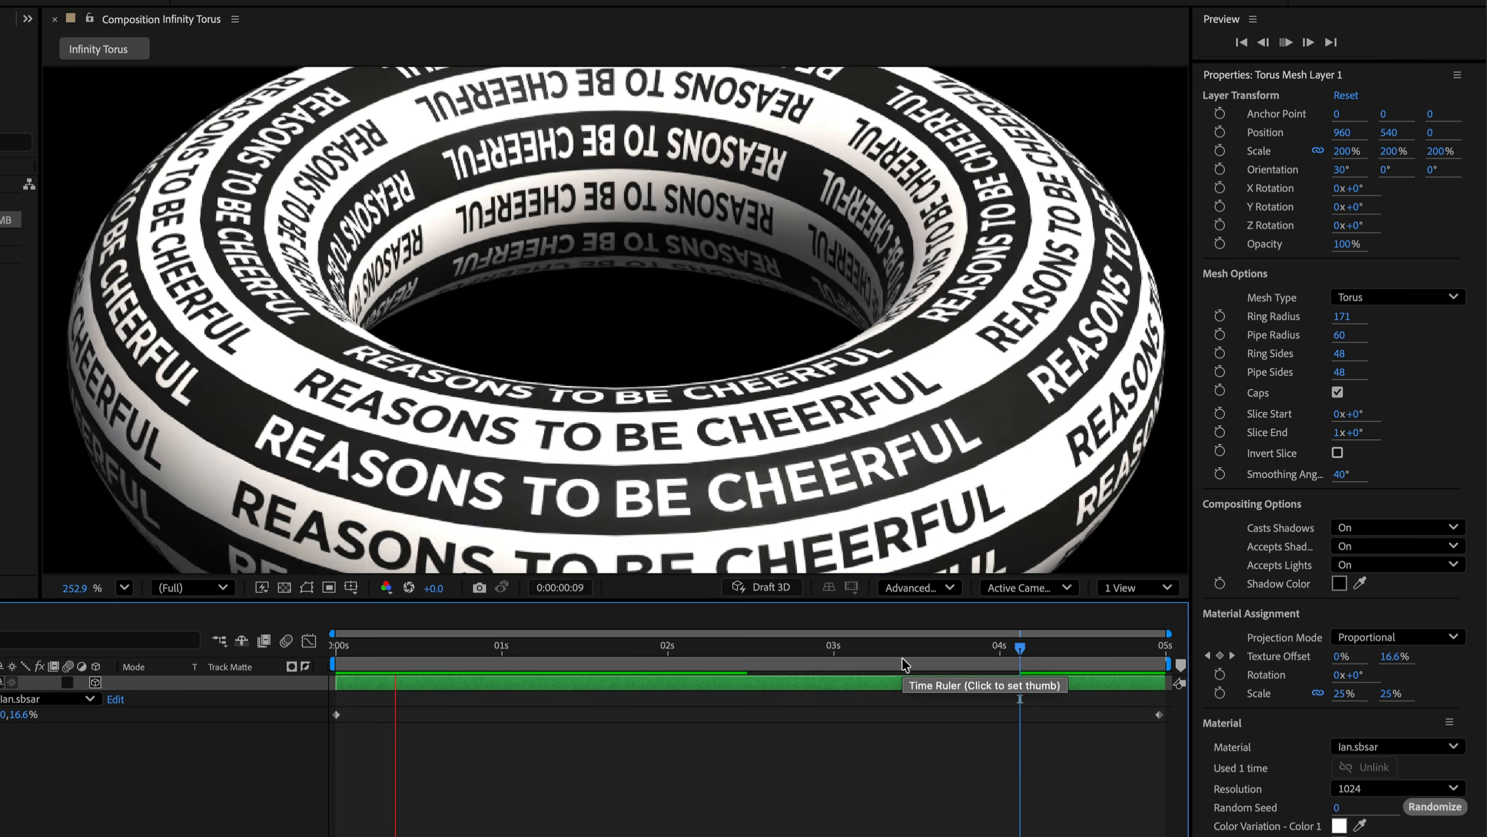
key(shift+slash)
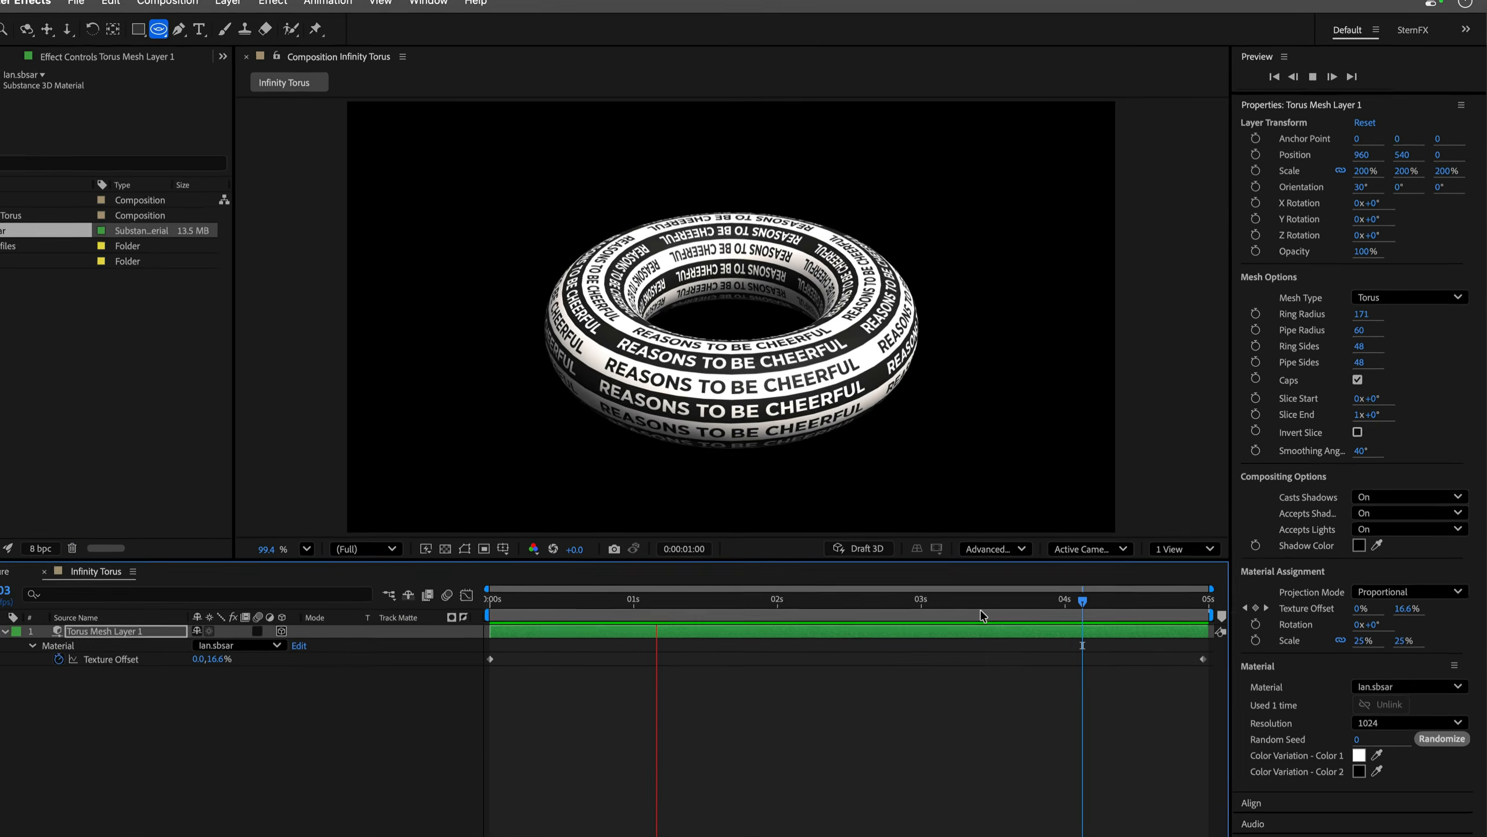
Step: Duplicate the torus layer and set the copy's Z Orientation to 270°
key(space)
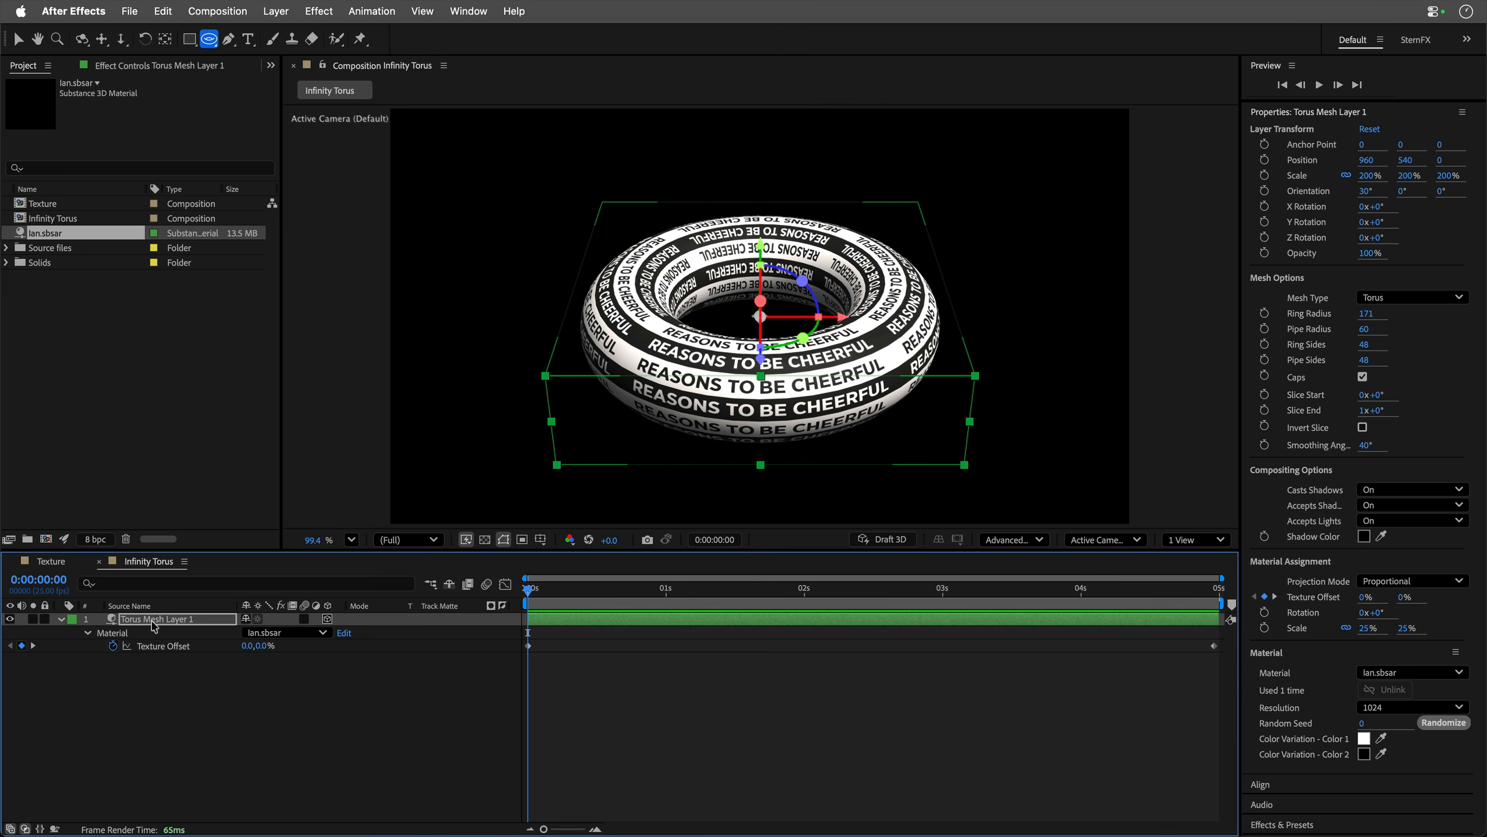
click(154, 626)
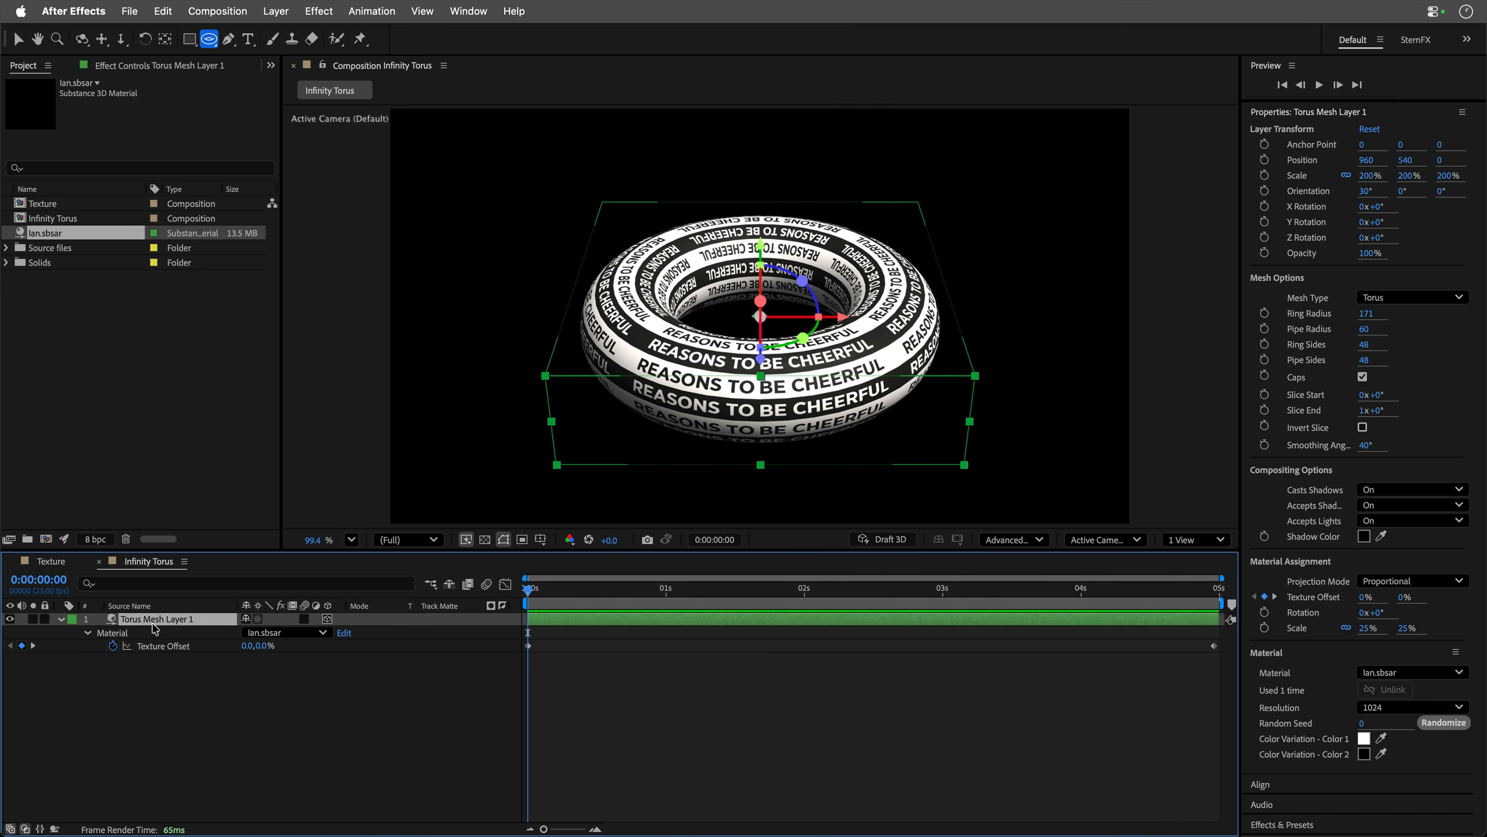
key(super+d)
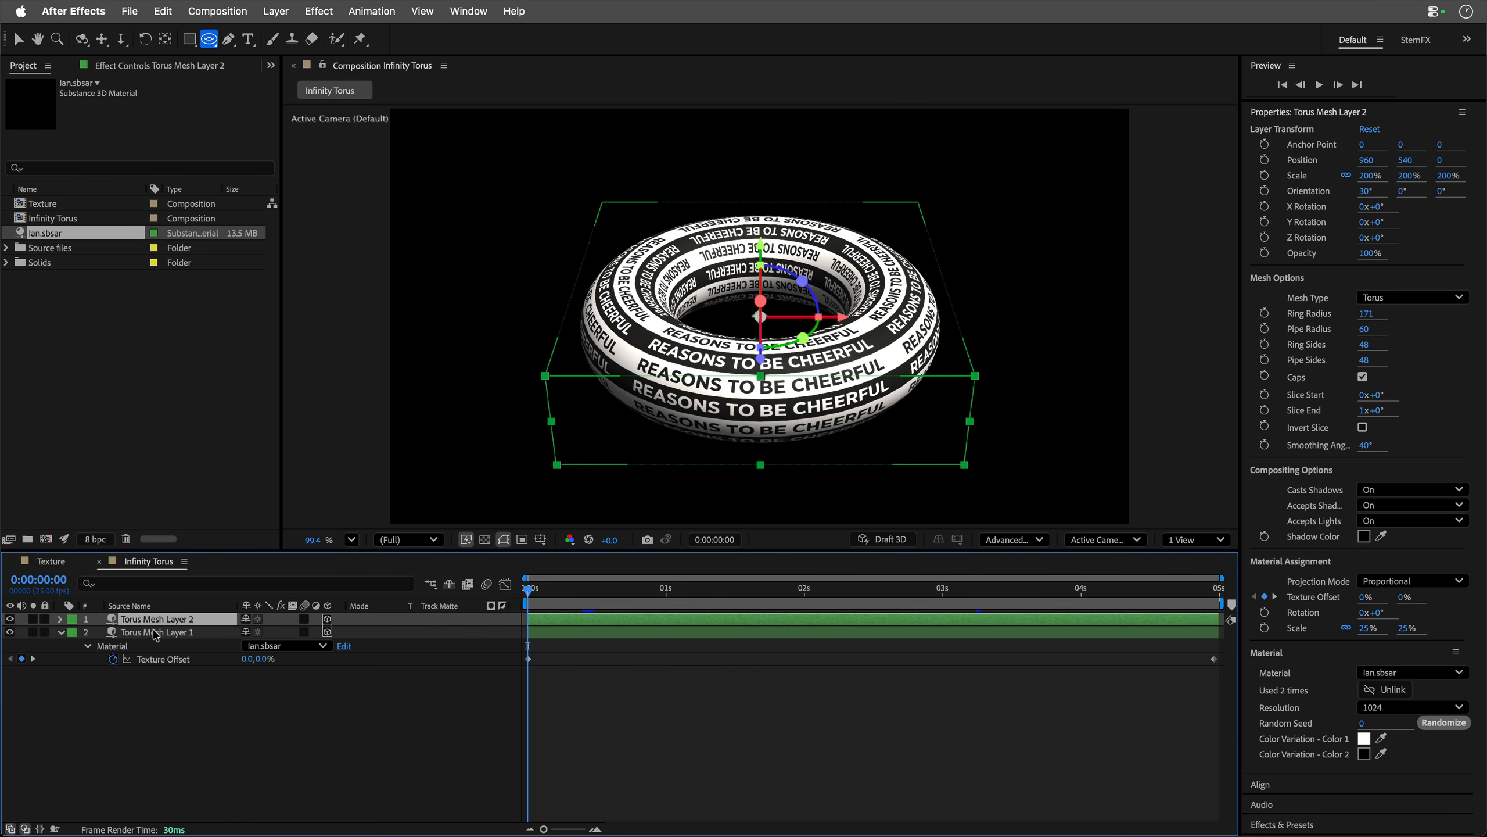
click(61, 632)
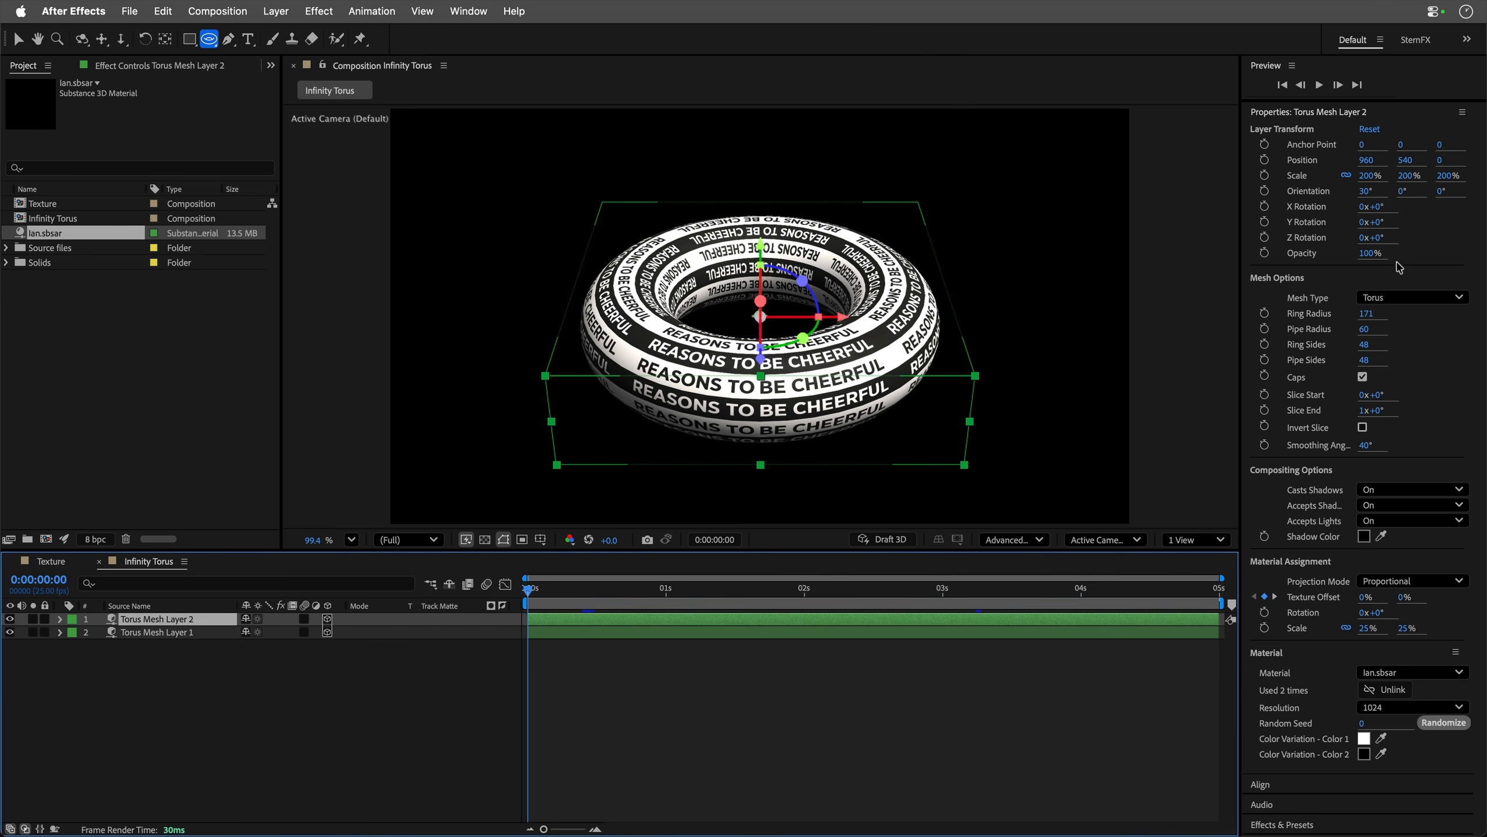
click(1442, 196)
text(270)
key(Return)
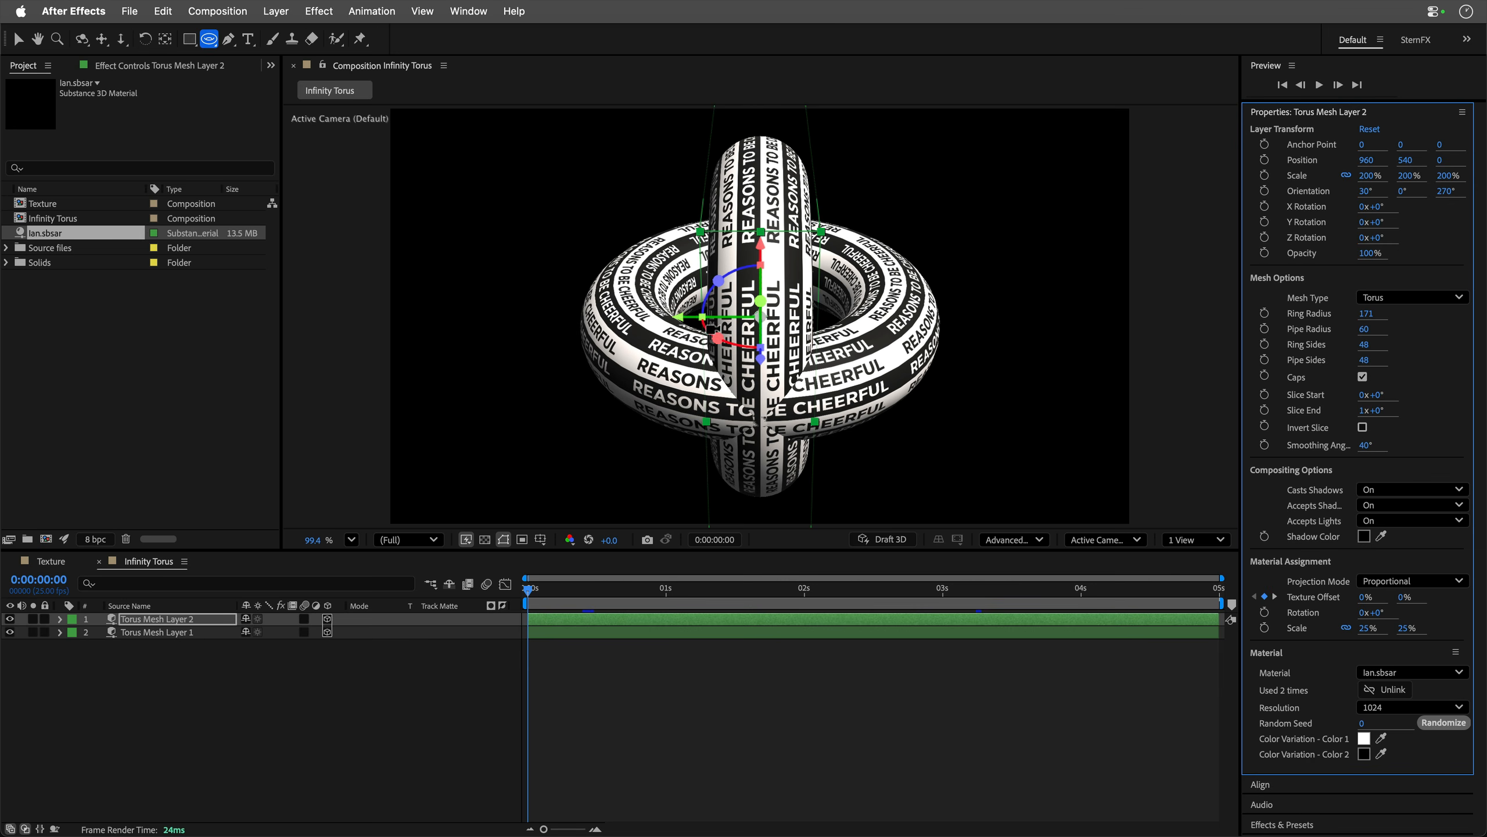
Step: Move the duplicated torus to about 960, 672.4, -229.3 so the two rings interlock, and preview the animation
drag(700, 336, 700, 376)
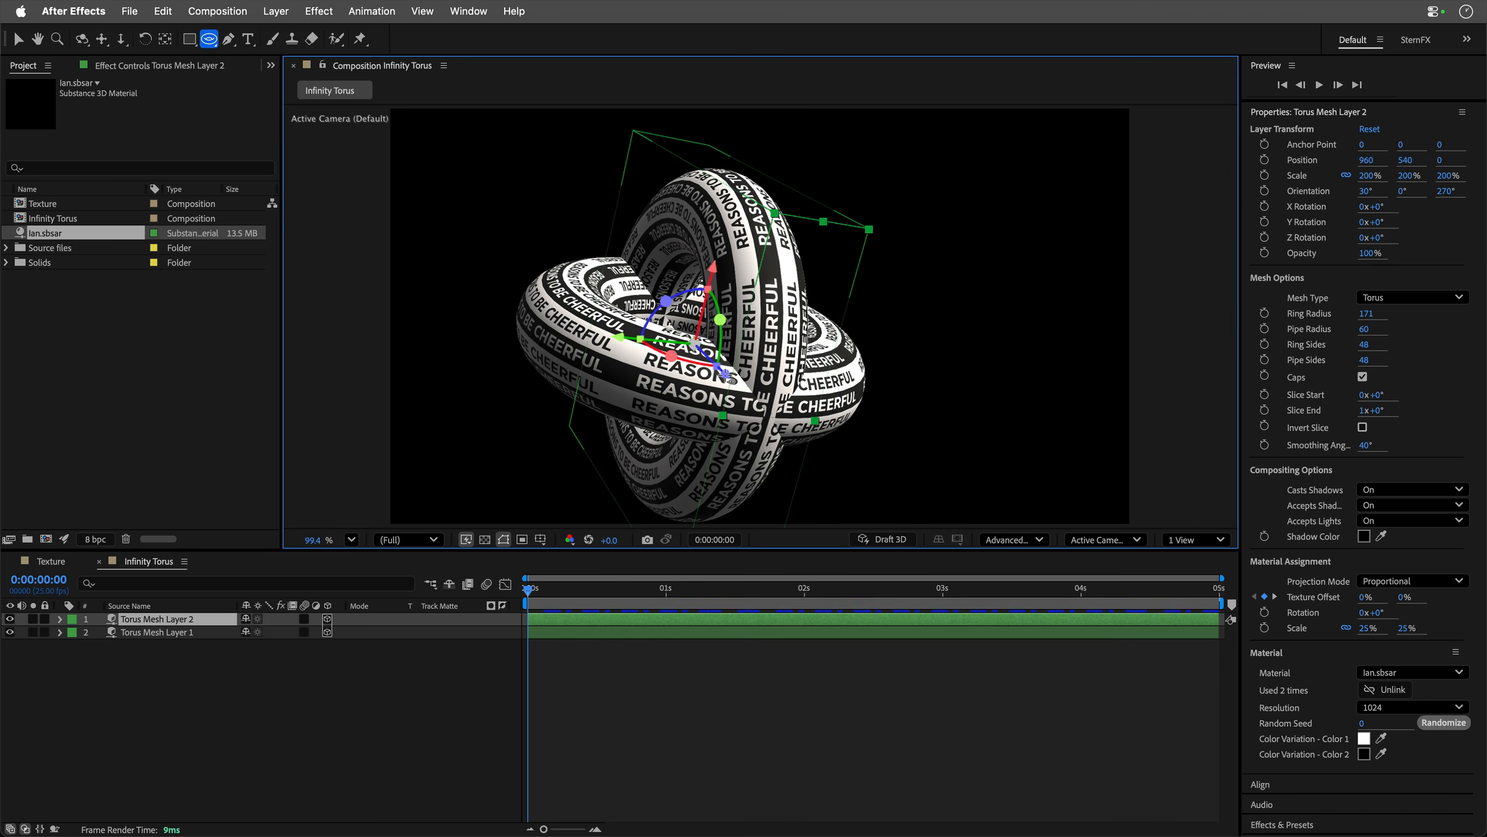
key(v)
drag(731, 384, 773, 425)
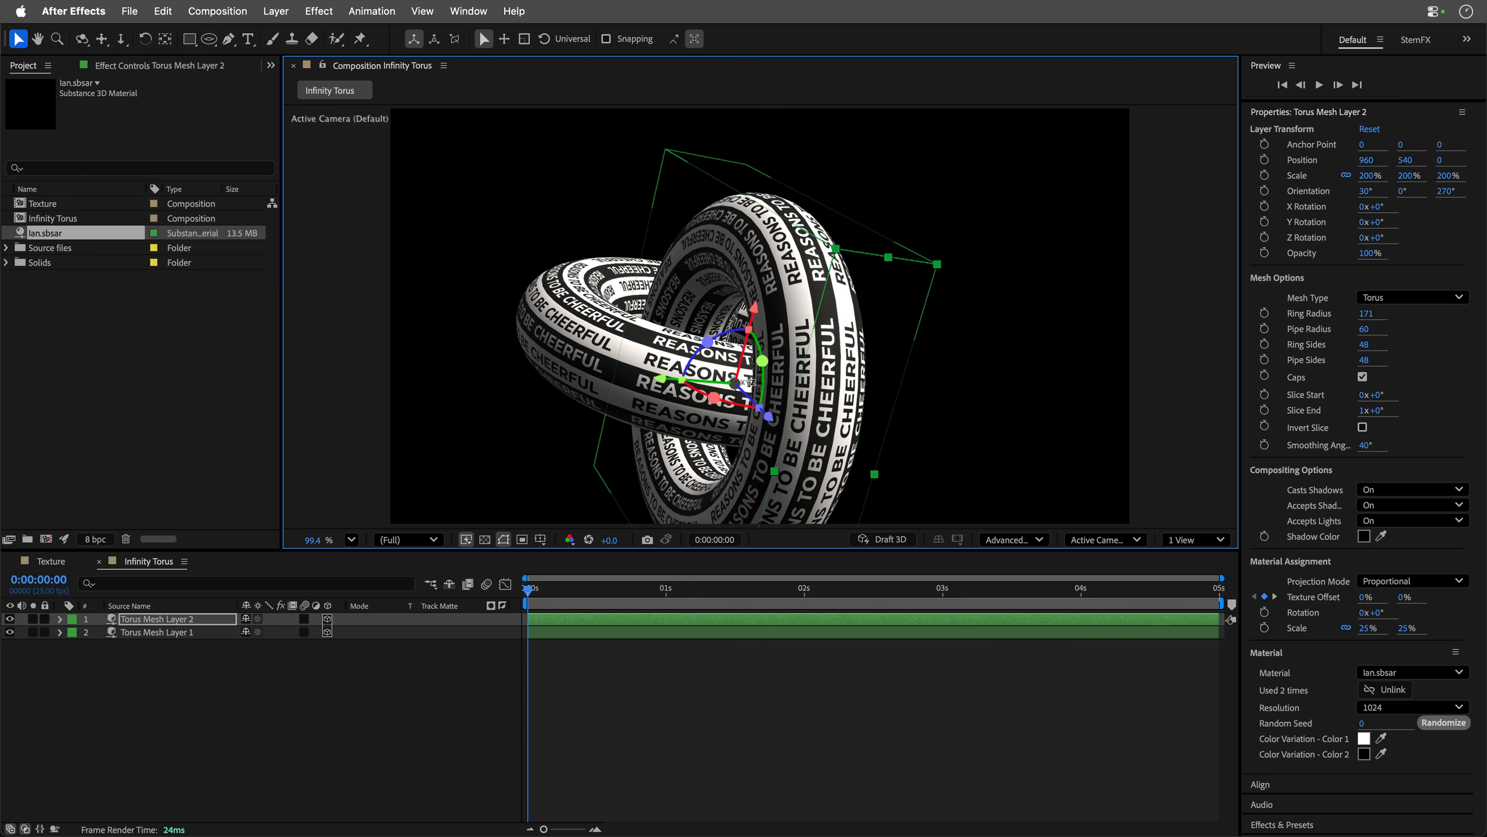
key(1)
key(2)
key(3)
key(2)
mouse_move(720, 360)
mouse_down()
mouse_move(757, 301)
mouse_move(735, 300)
mouse_move(748, 350)
mouse_up()
key(1)
key(3)
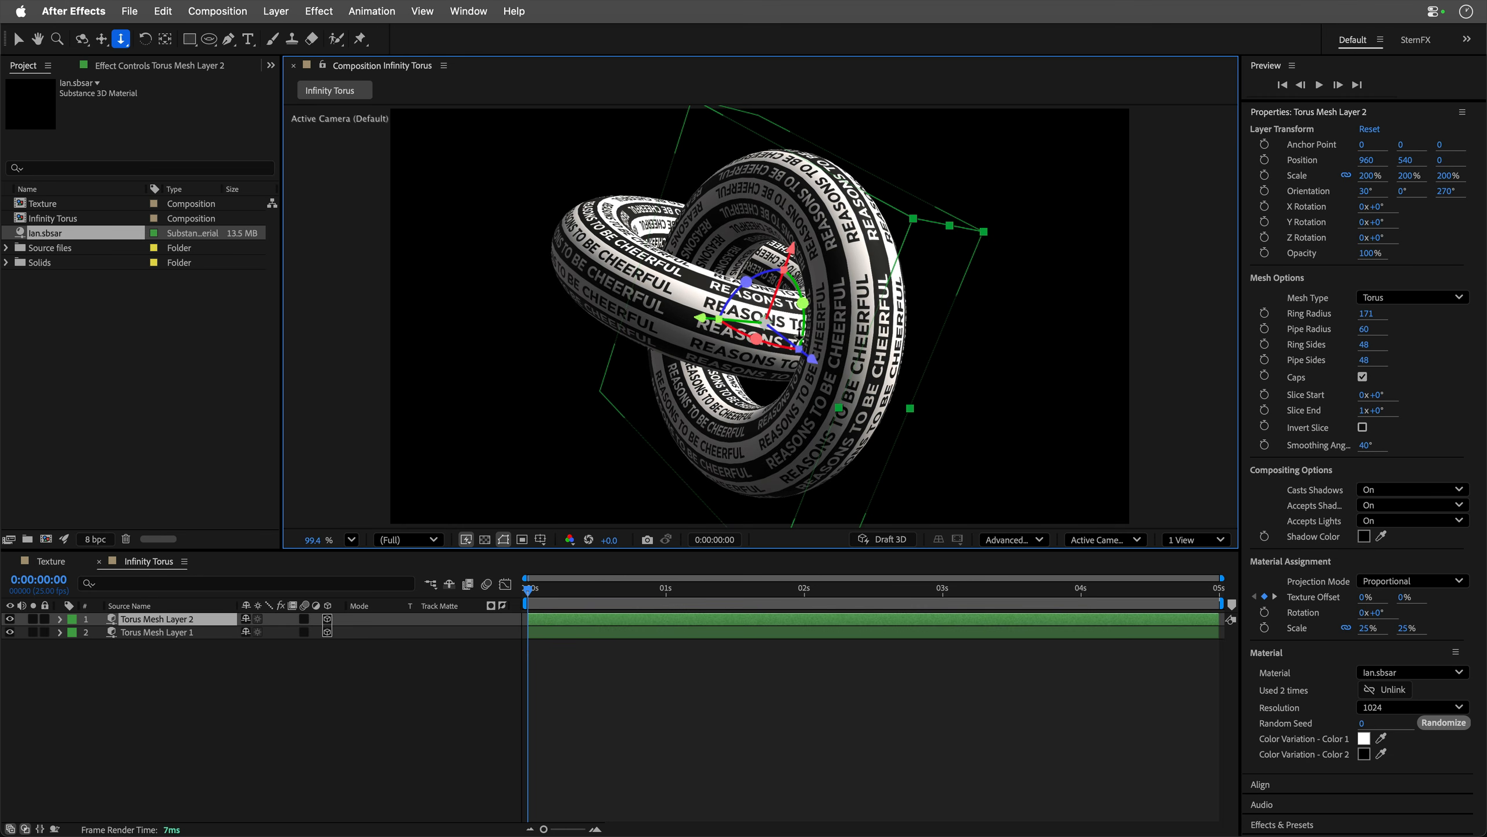
key(space)
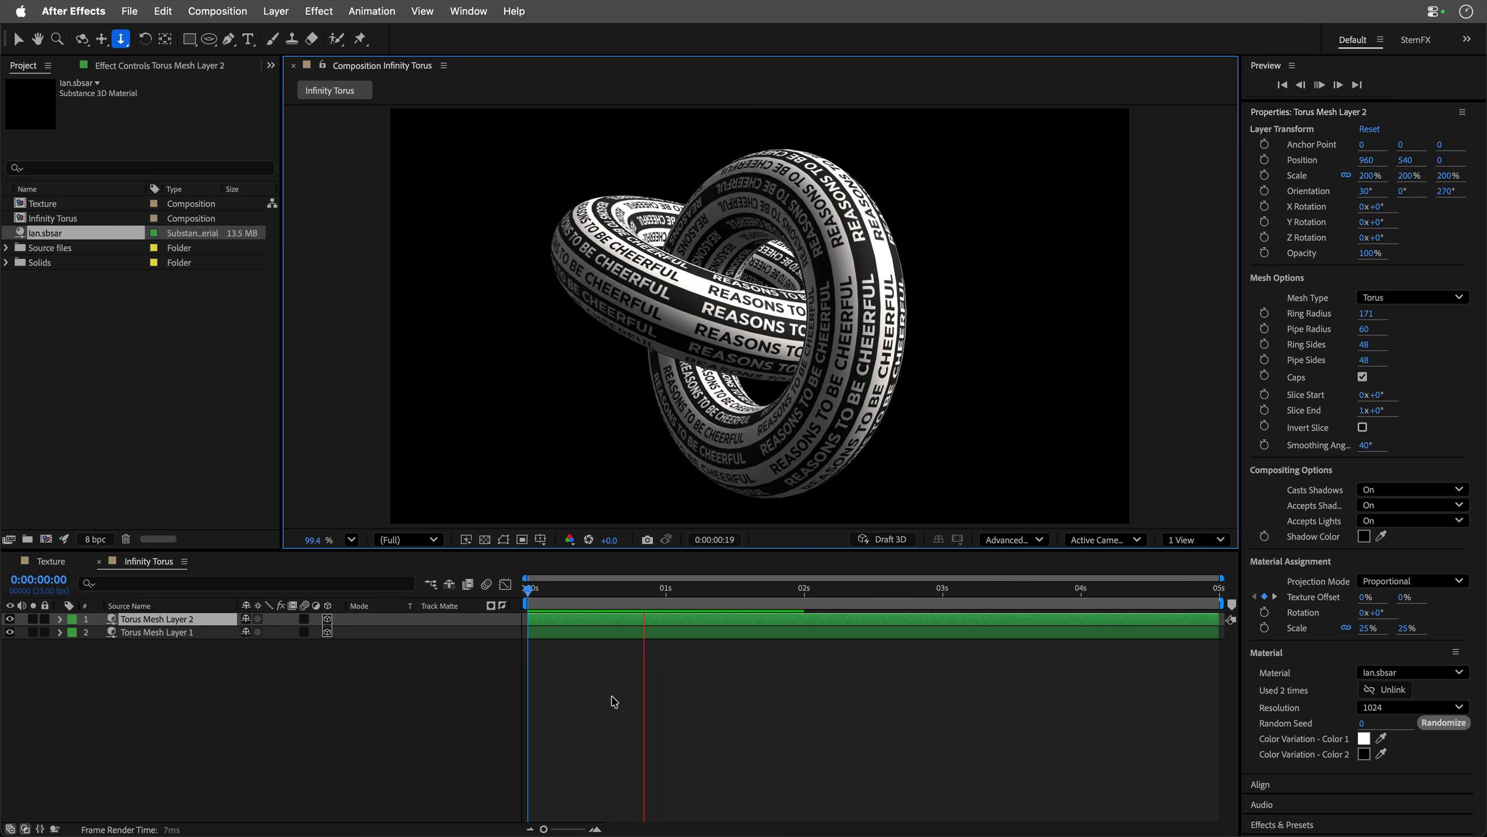
key(space)
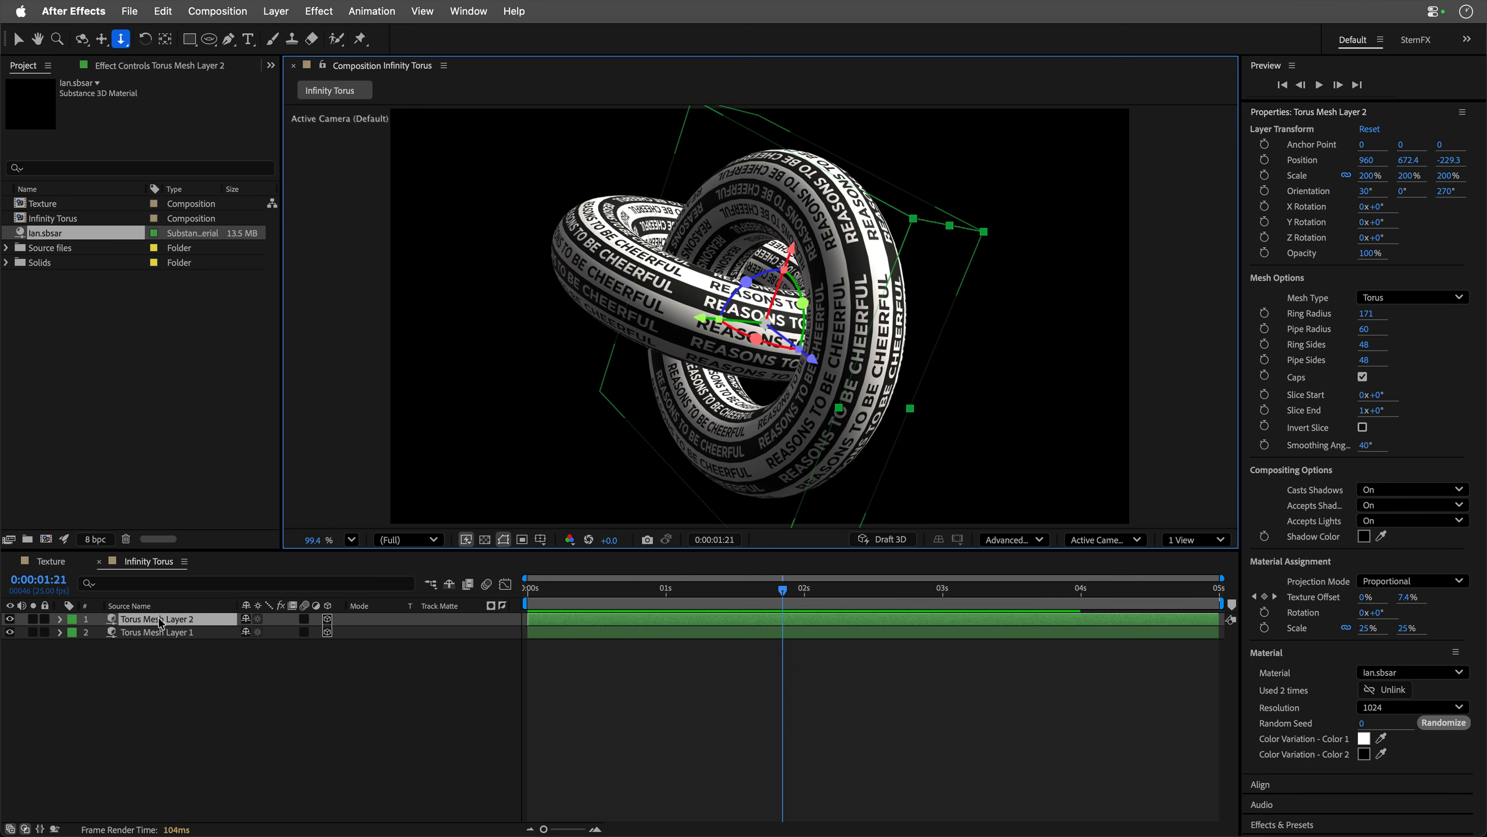
Step: Reveal the duplicated torus's keyframes and set its Texture Offset to 0, 0% at 0:00:04:24
key(u)
key(Home)
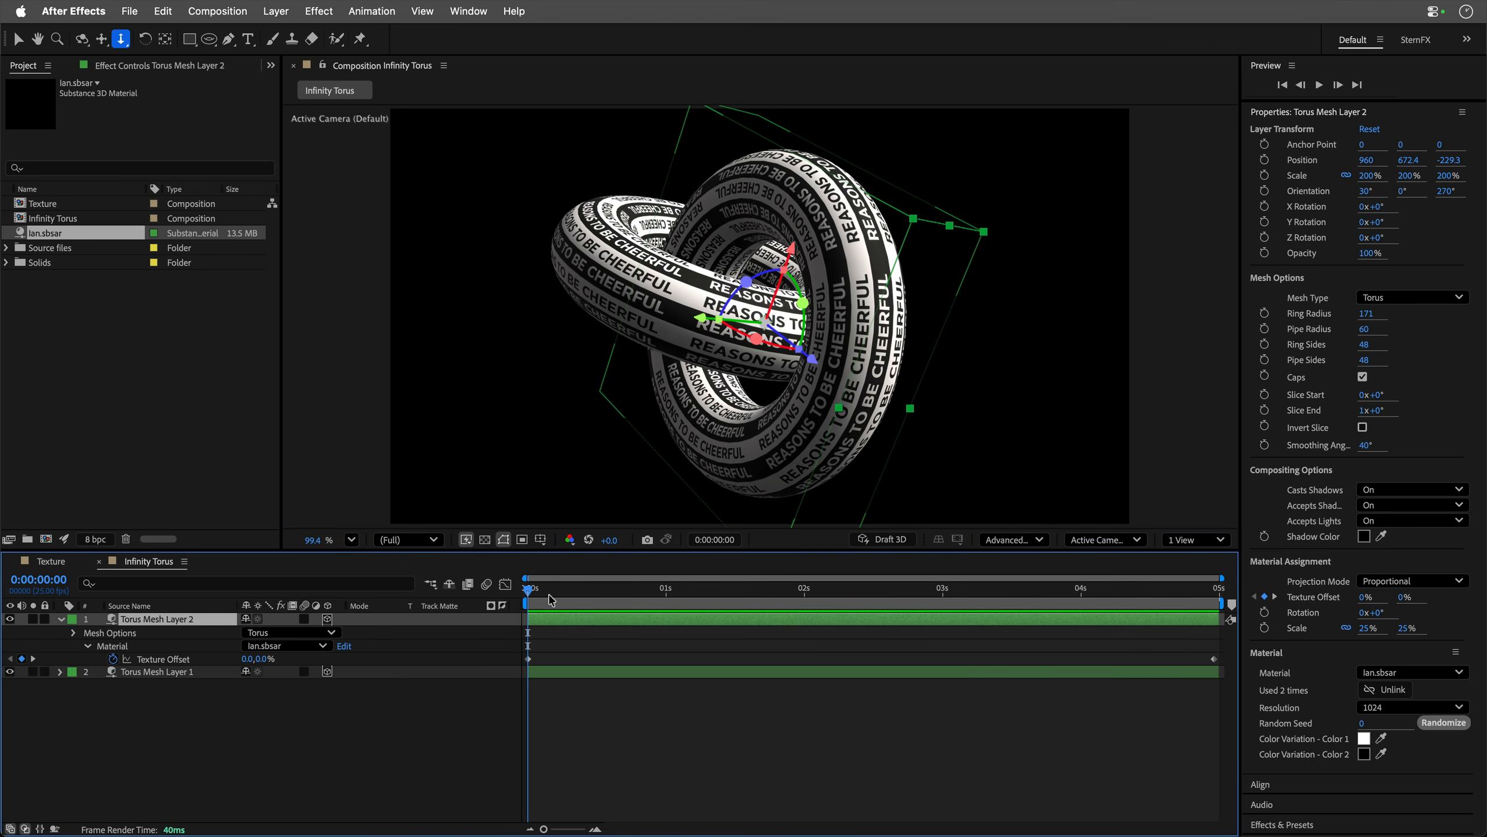
drag(551, 599, 1231, 611)
click(264, 659)
text(0)
key(Return)
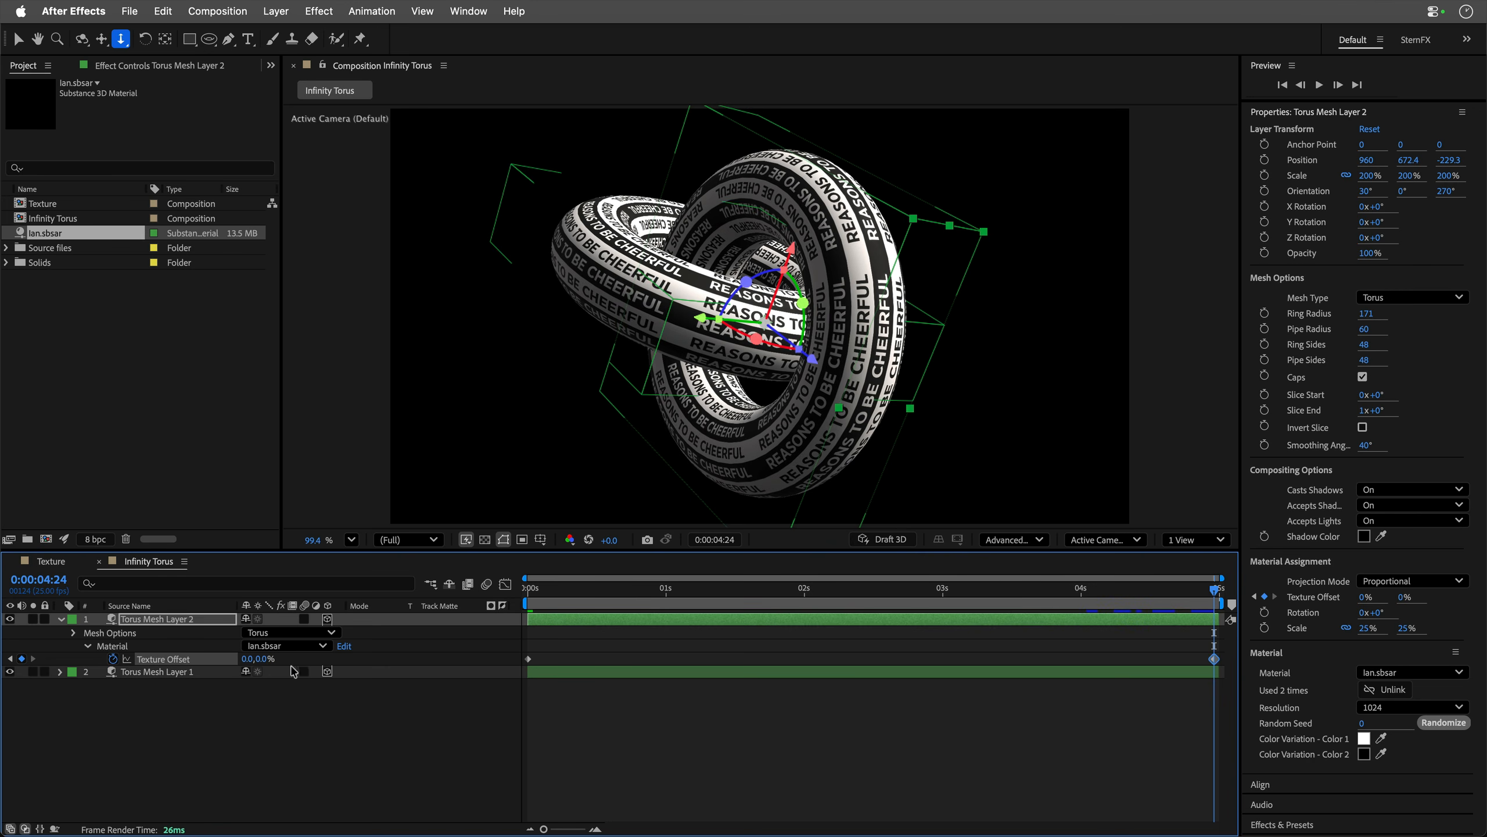
Step: Set the duplicated torus's Texture Offset to -8, 0% at the first frame and -33, 0% at 0:00:04:24
drag(534, 599, 481, 601)
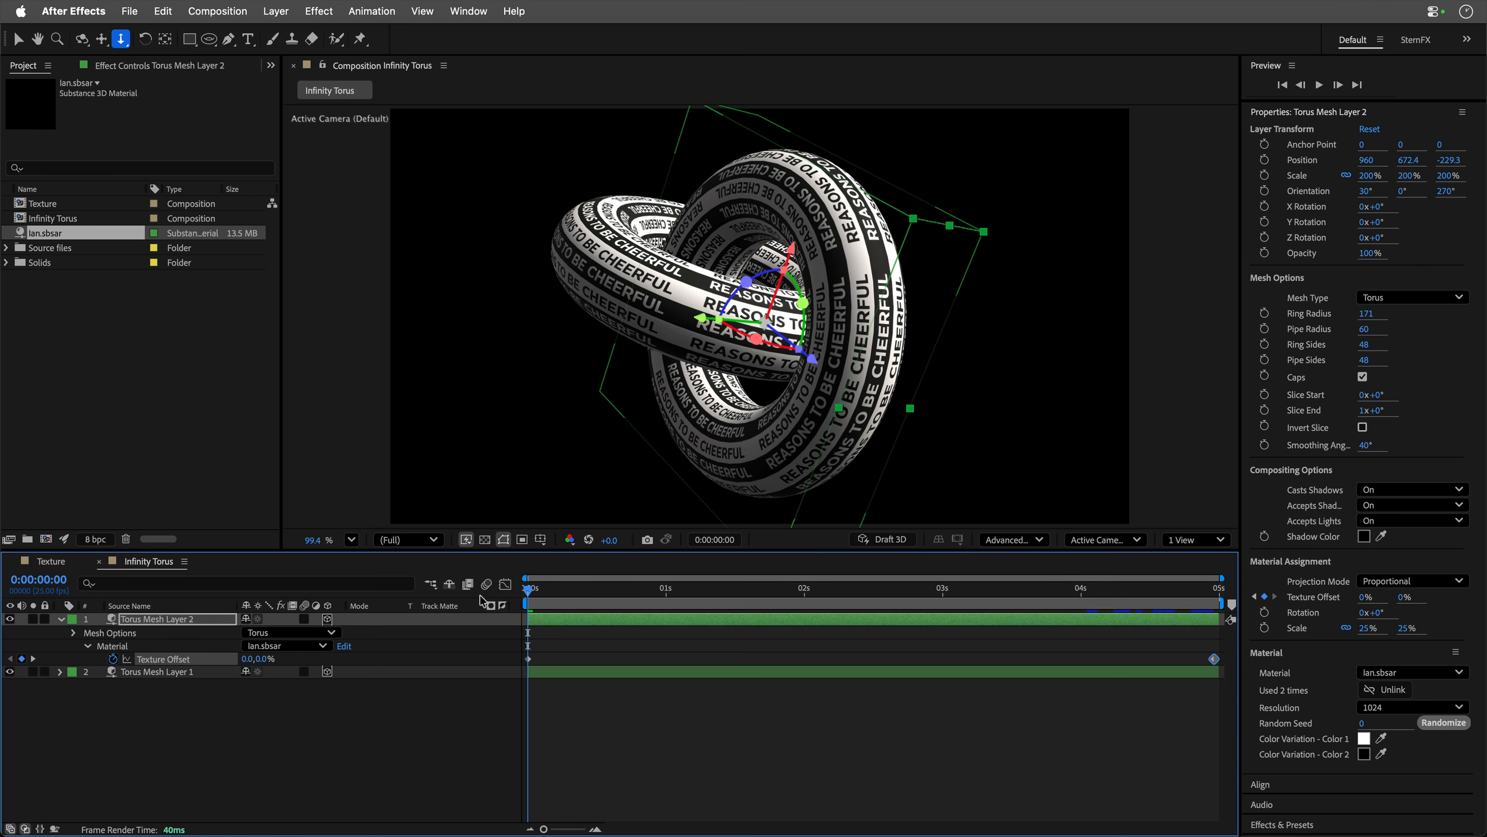
click(245, 660)
key(Return)
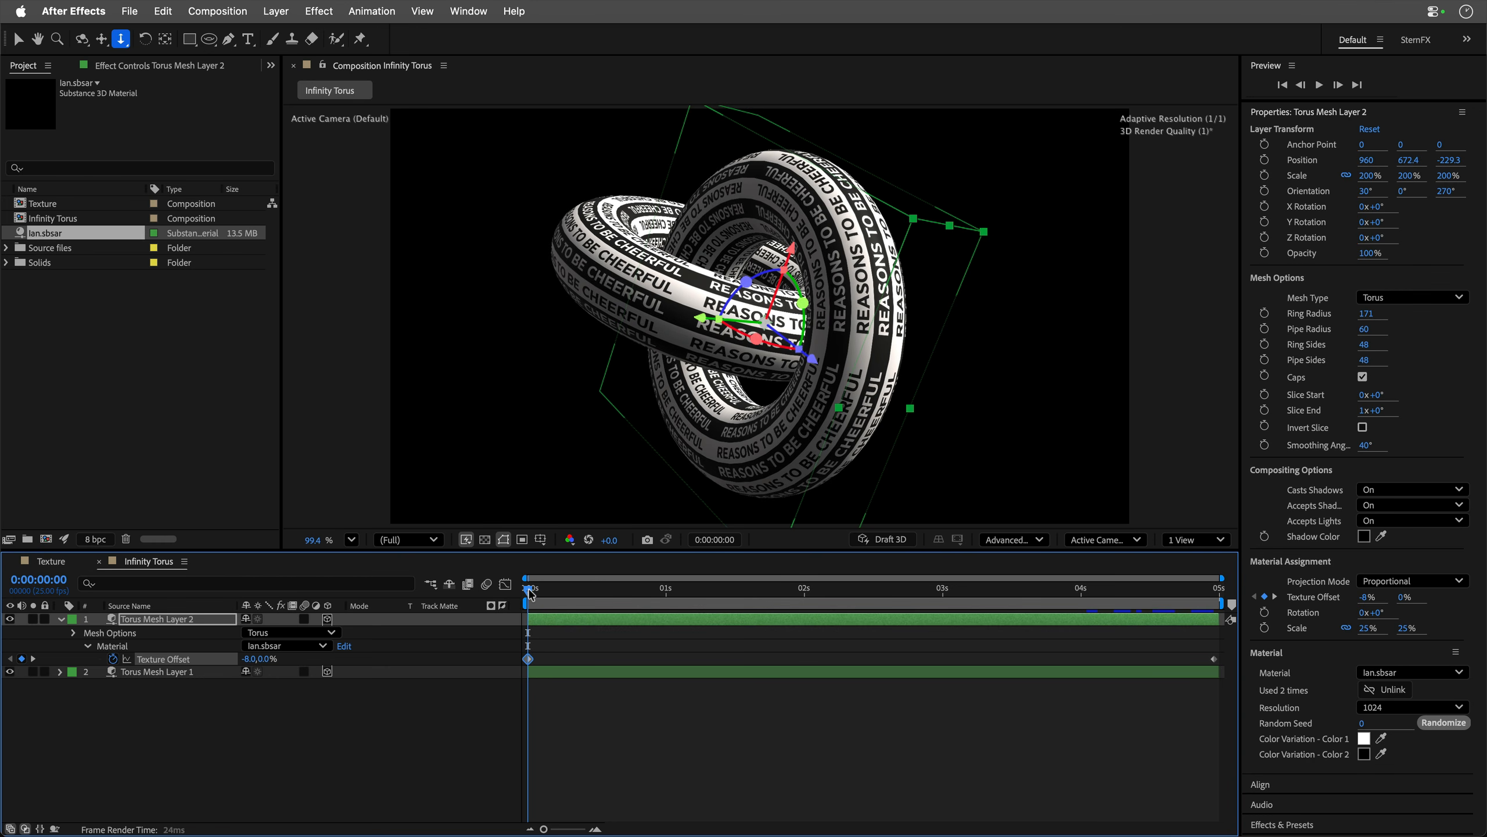
drag(530, 594, 1215, 588)
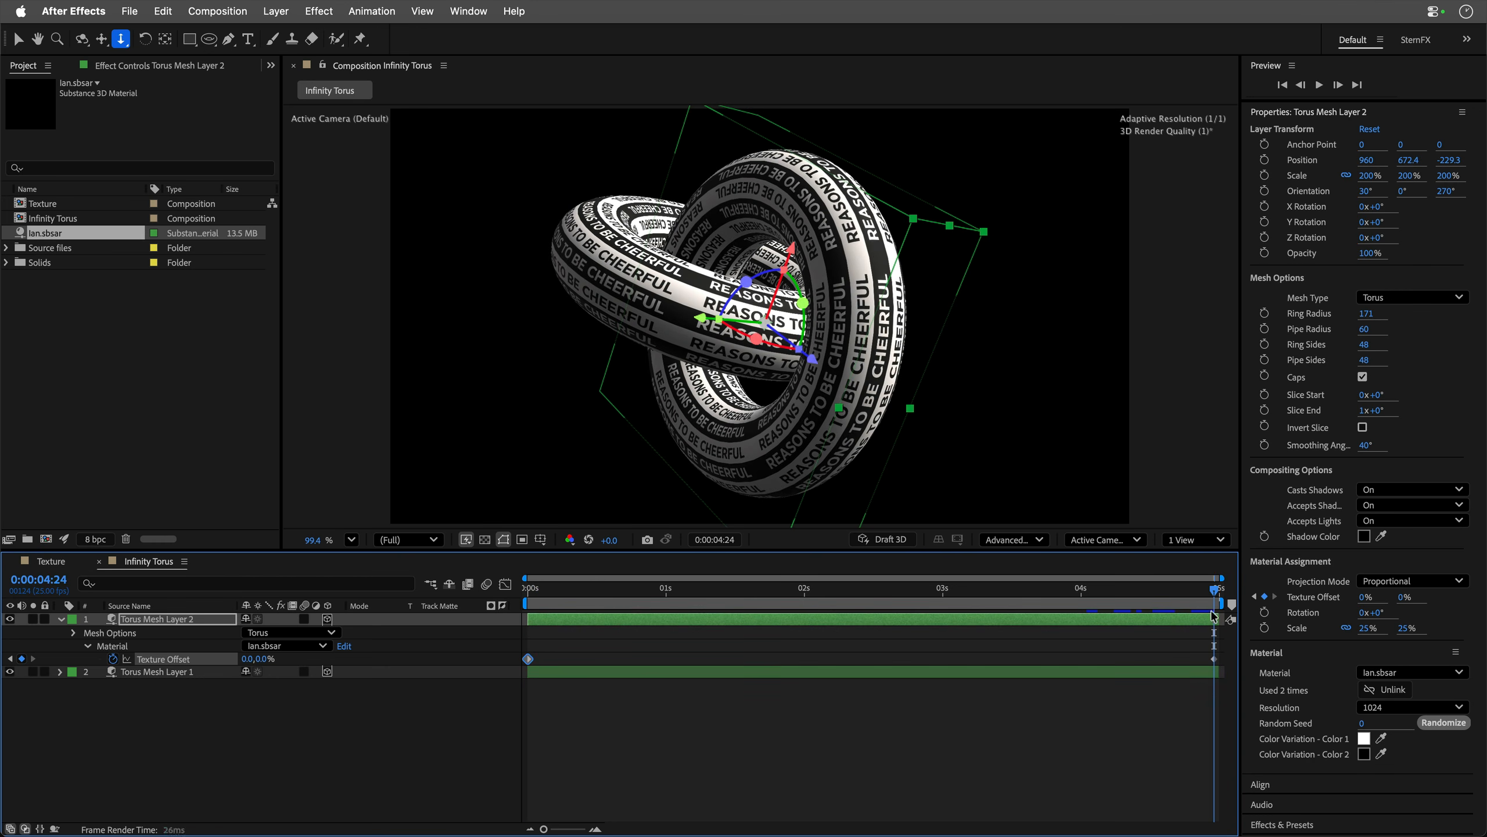
click(248, 658)
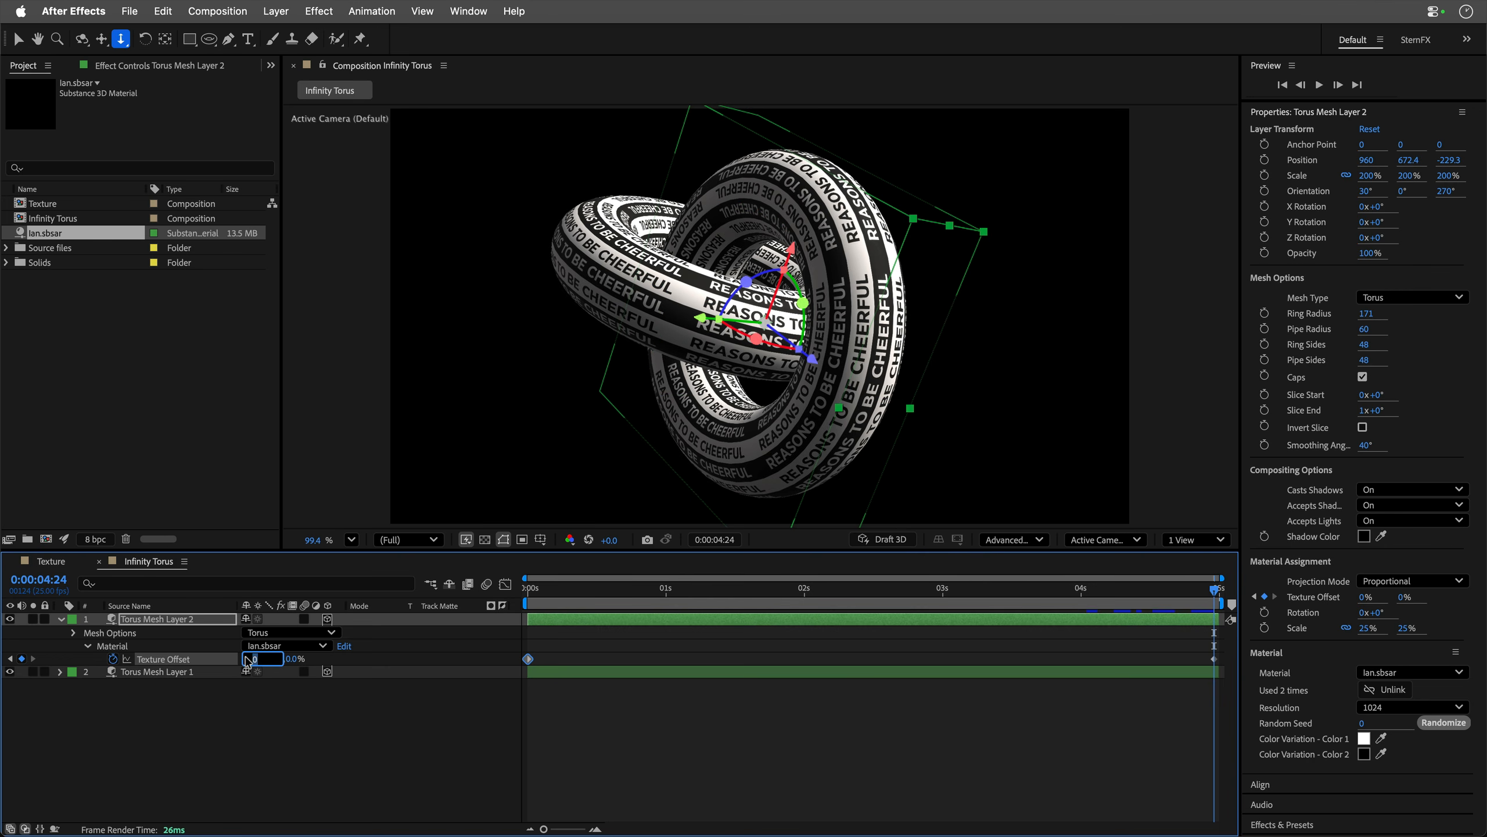
text(-33)
key(Return)
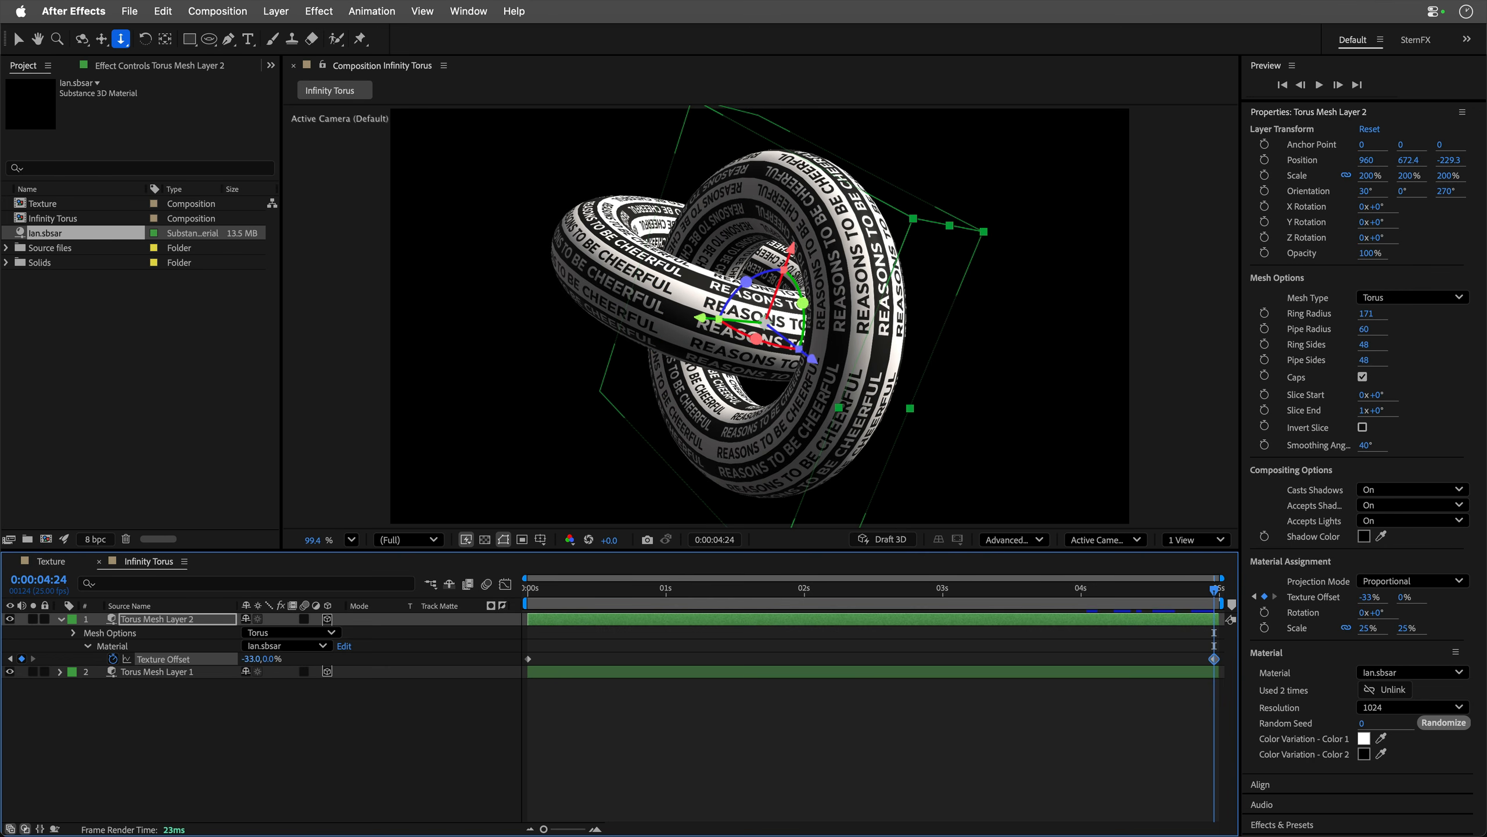
Step: Preview the interlocked tori from the start, compare the first and last frames for a seamless loop, and collapse the duplicated torus's properties
drag(574, 594, 528, 589)
key(space)
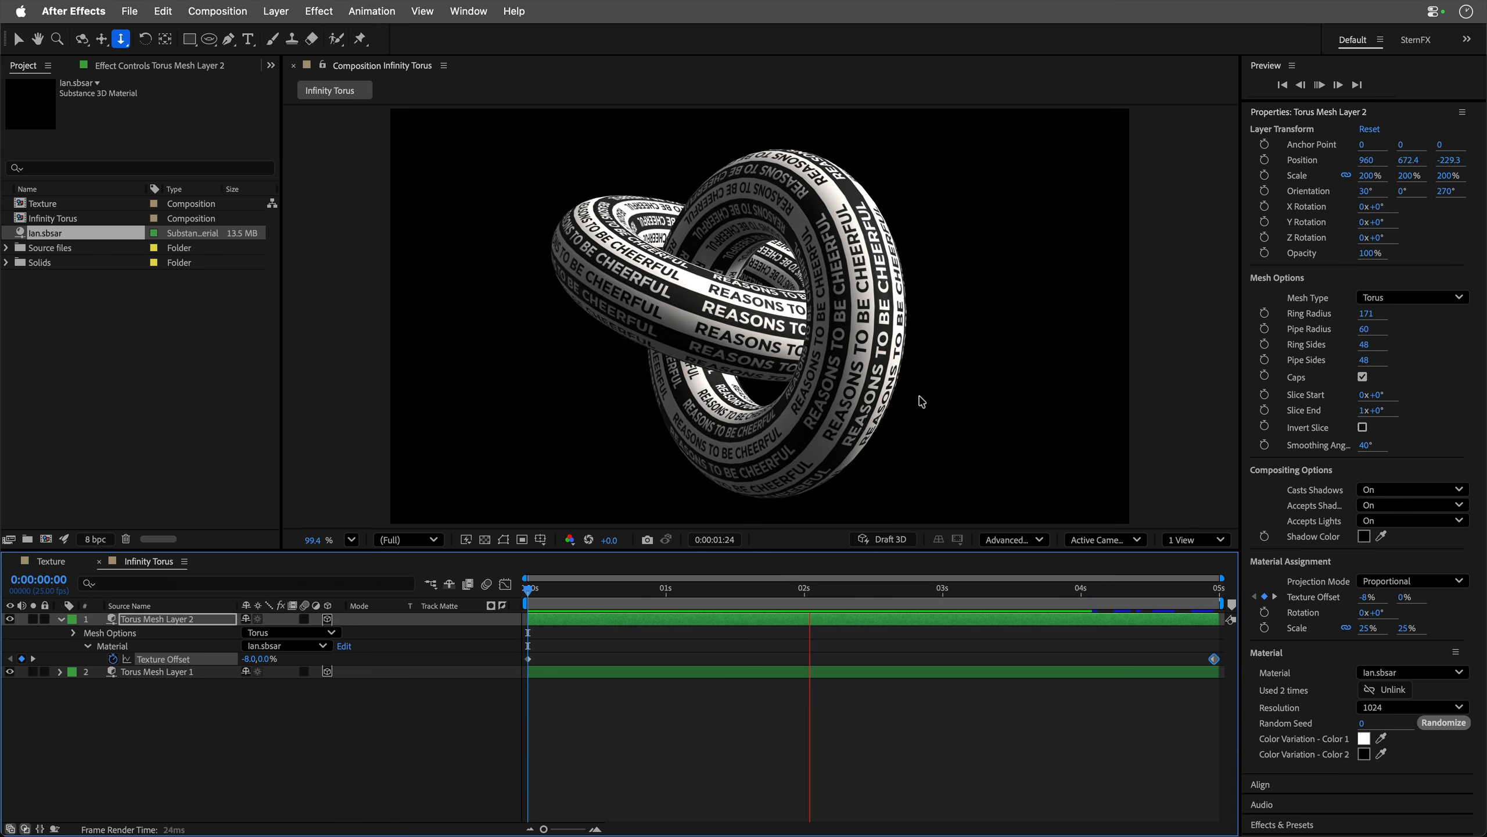
key(space)
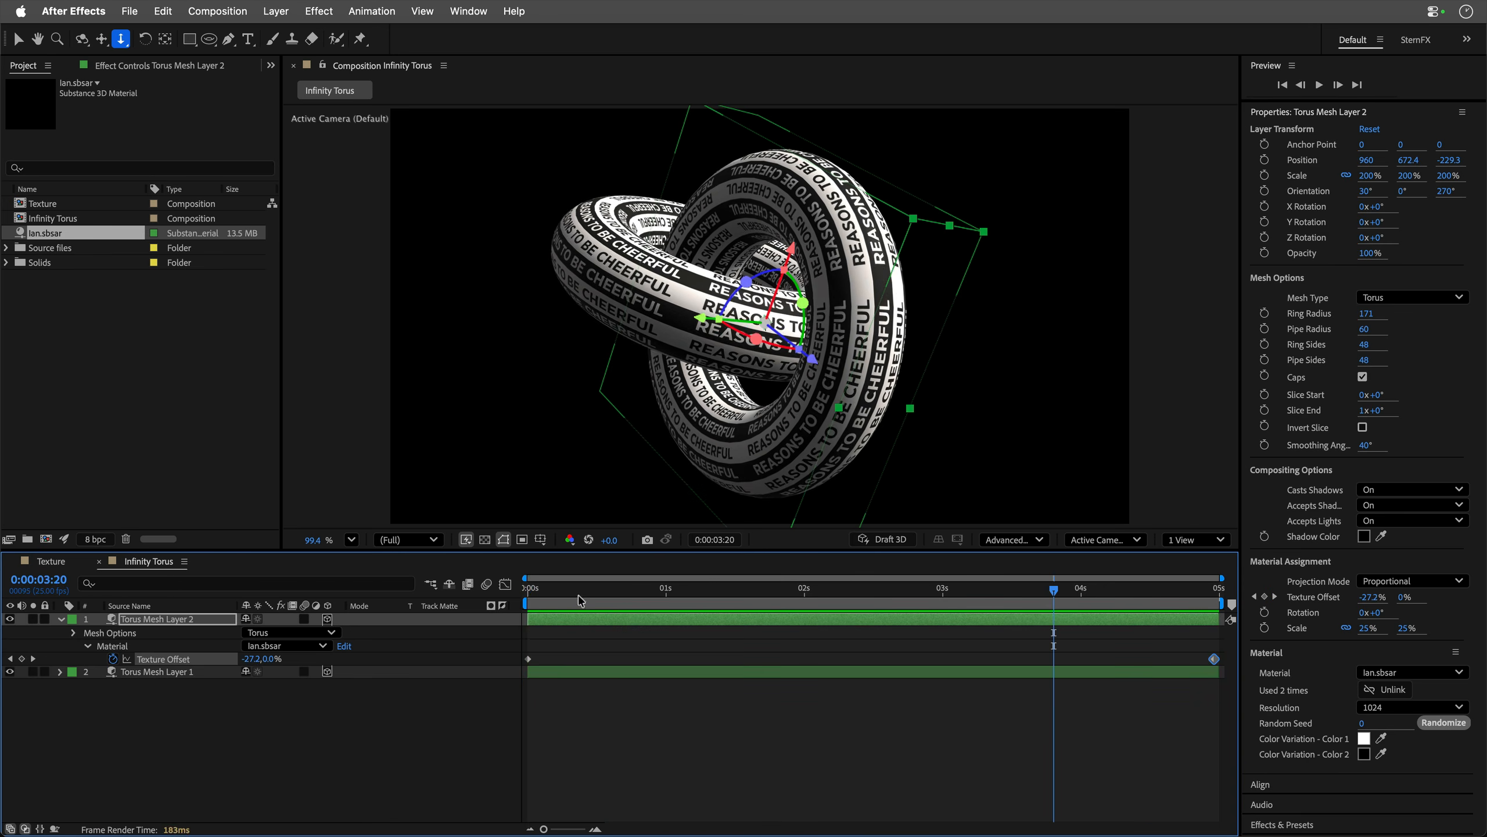
click(528, 591)
click(1218, 589)
key(Home)
key(space)
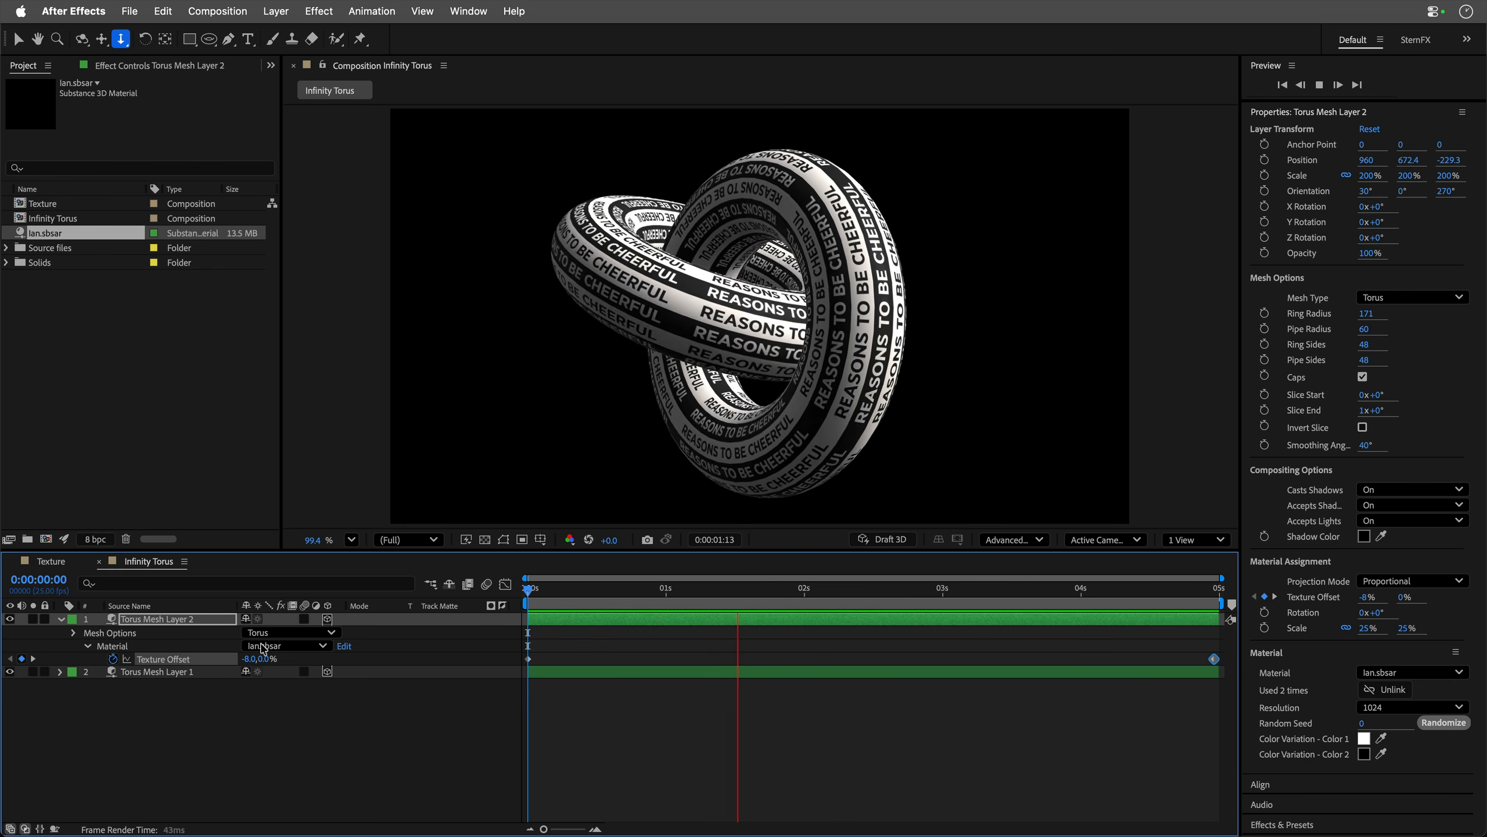
click(62, 620)
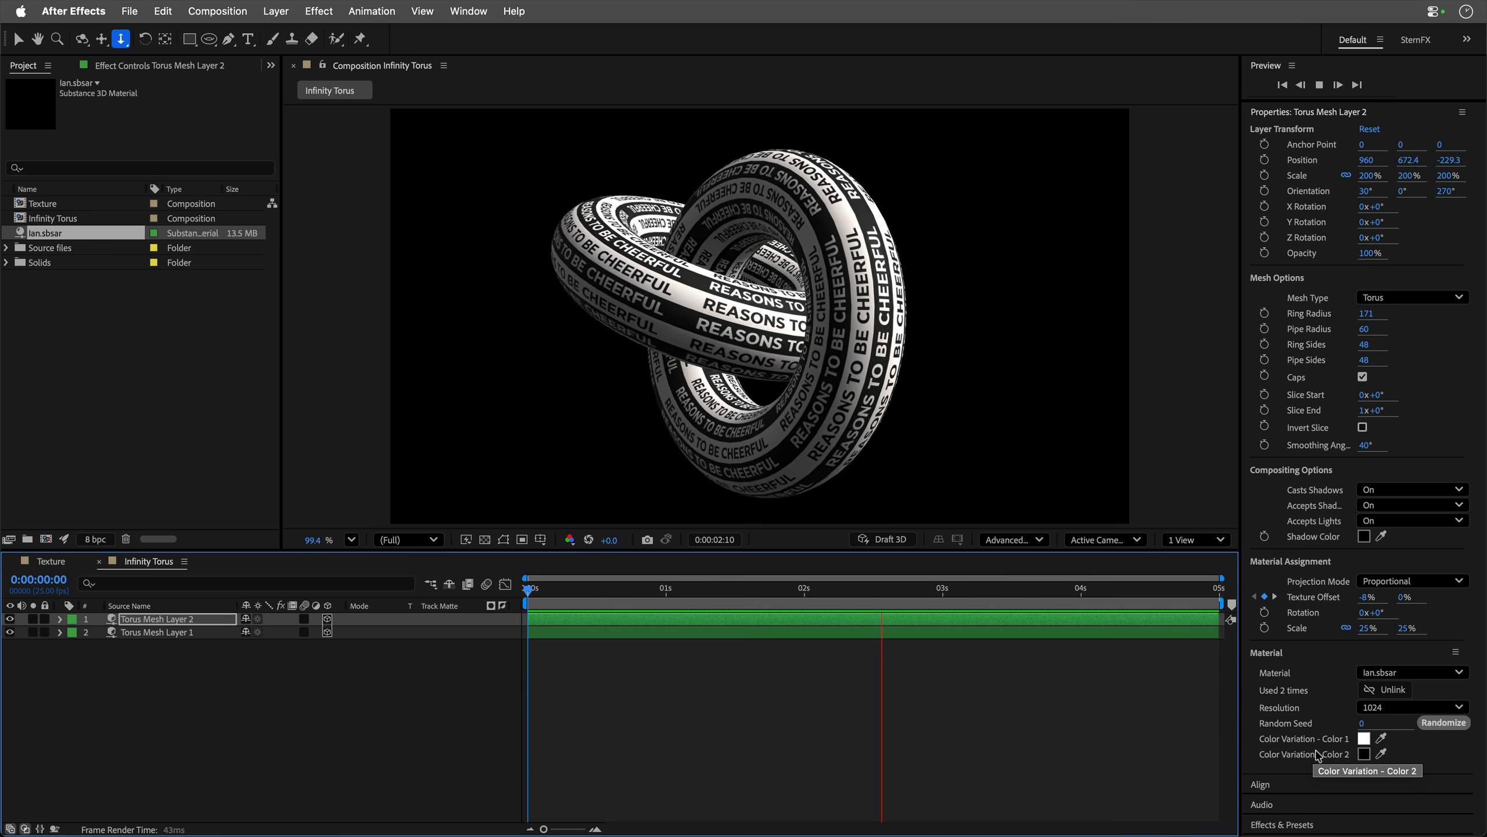
Step: Try red as the material's Color Variation - Color 2
click(1365, 754)
click(302, 291)
click(329, 262)
click(470, 248)
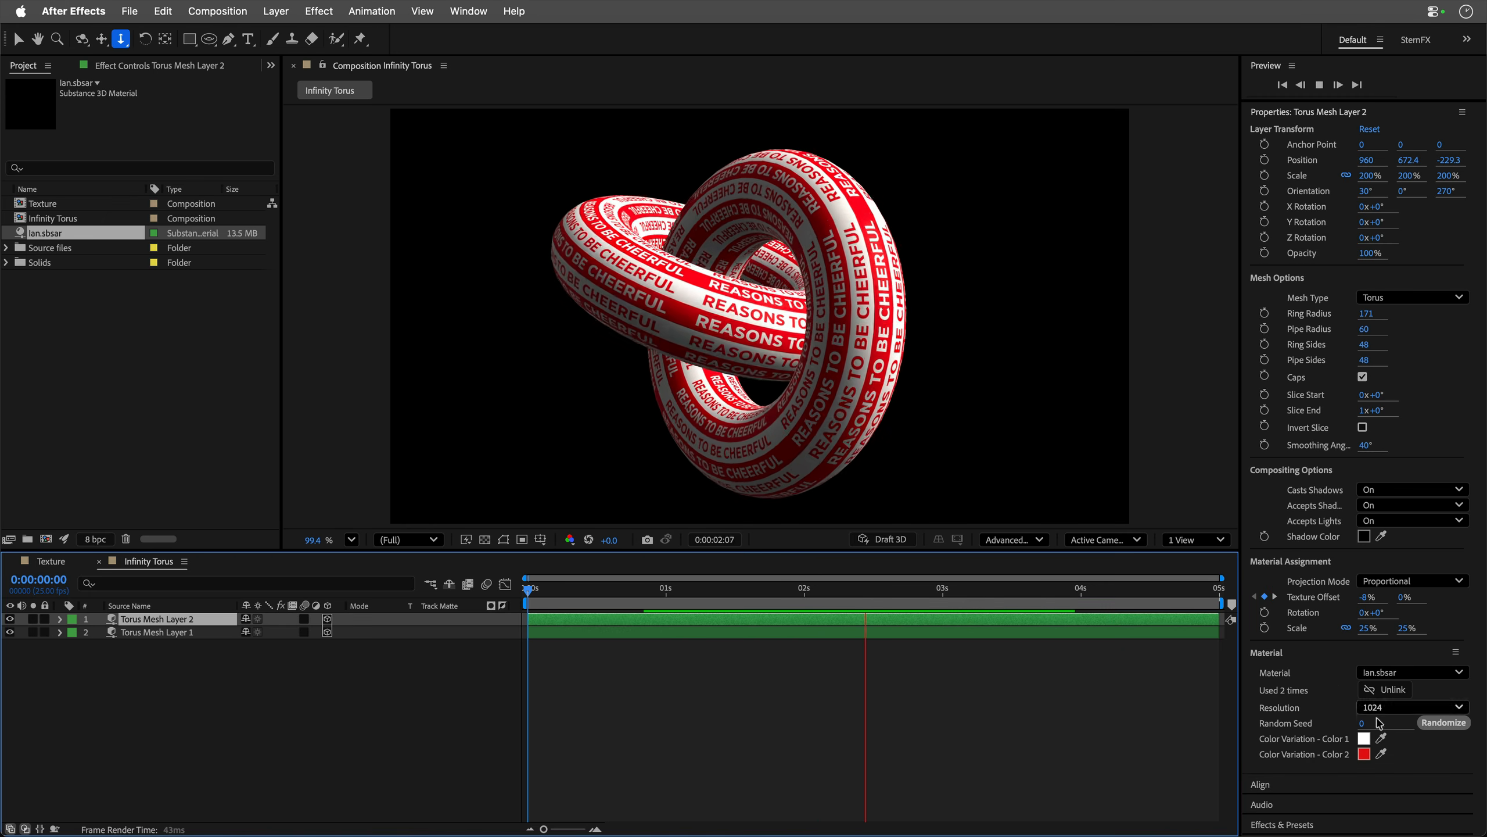
click(1365, 738)
click(360, 333)
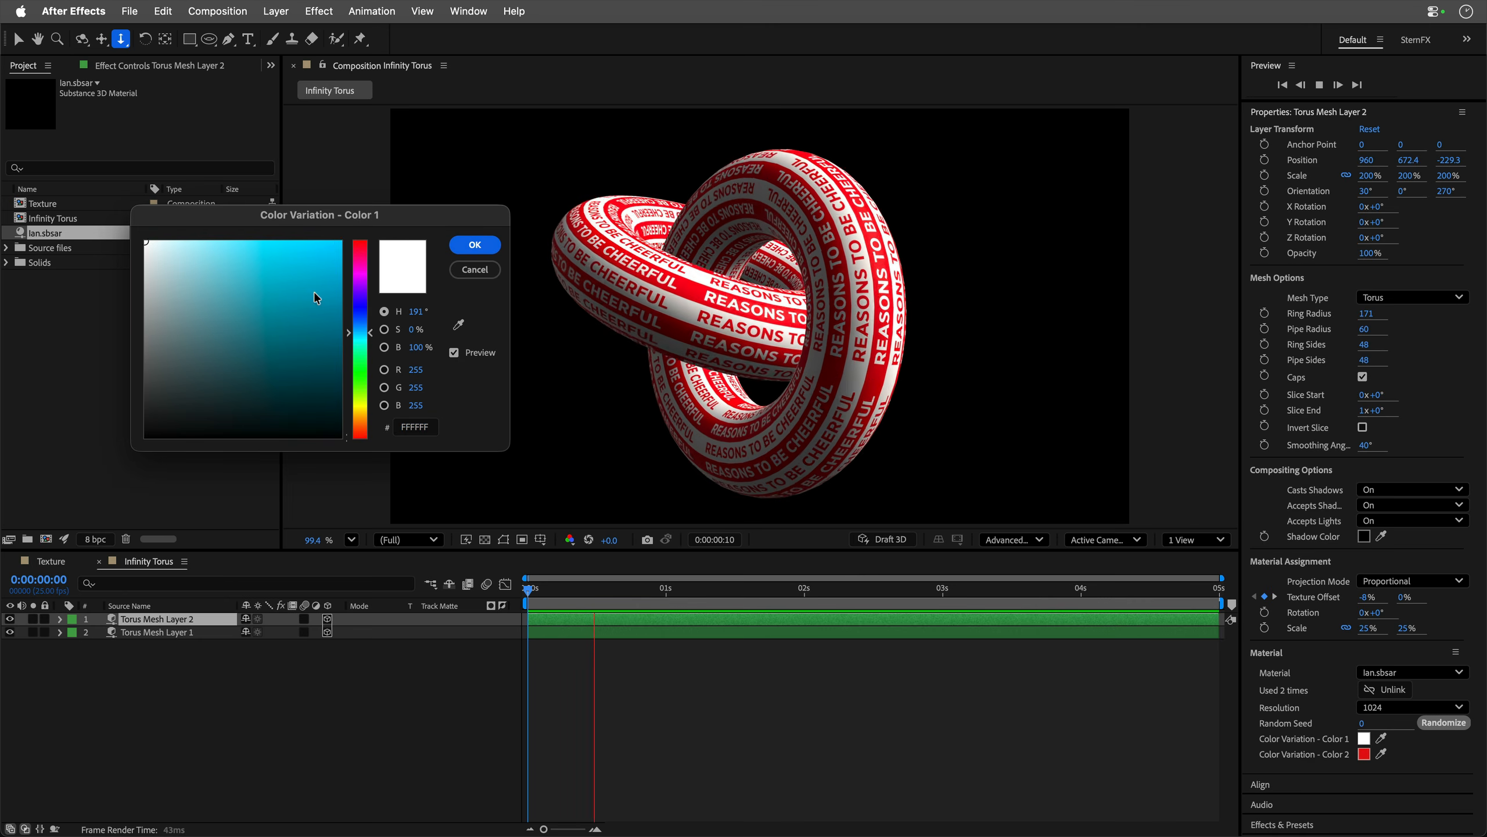
click(337, 243)
click(333, 245)
click(453, 272)
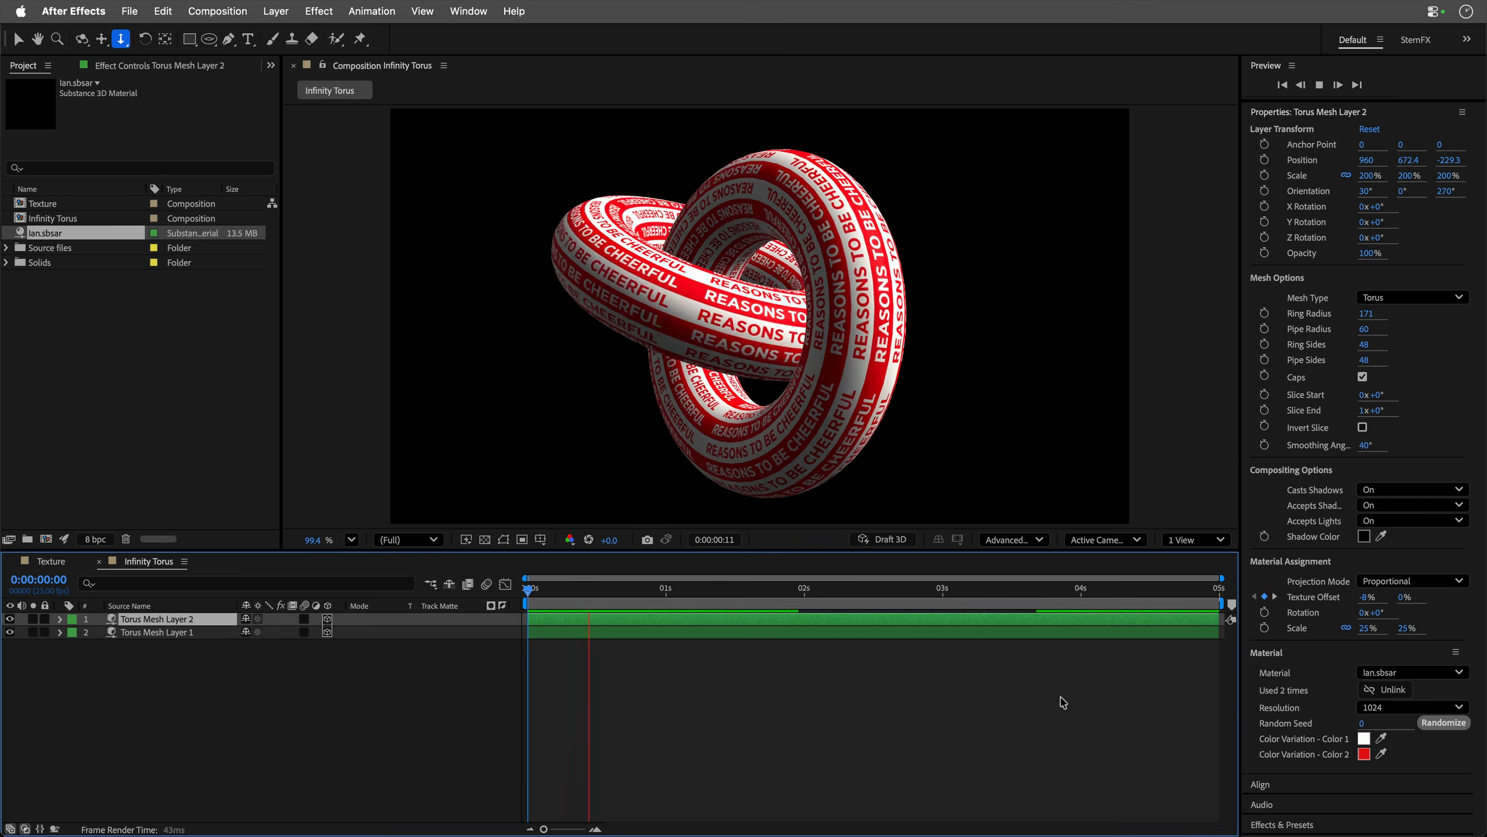
Step: Set the material's Color Variation - Color 2 back to black (000000)
click(1363, 754)
drag(235, 308, 126, 415)
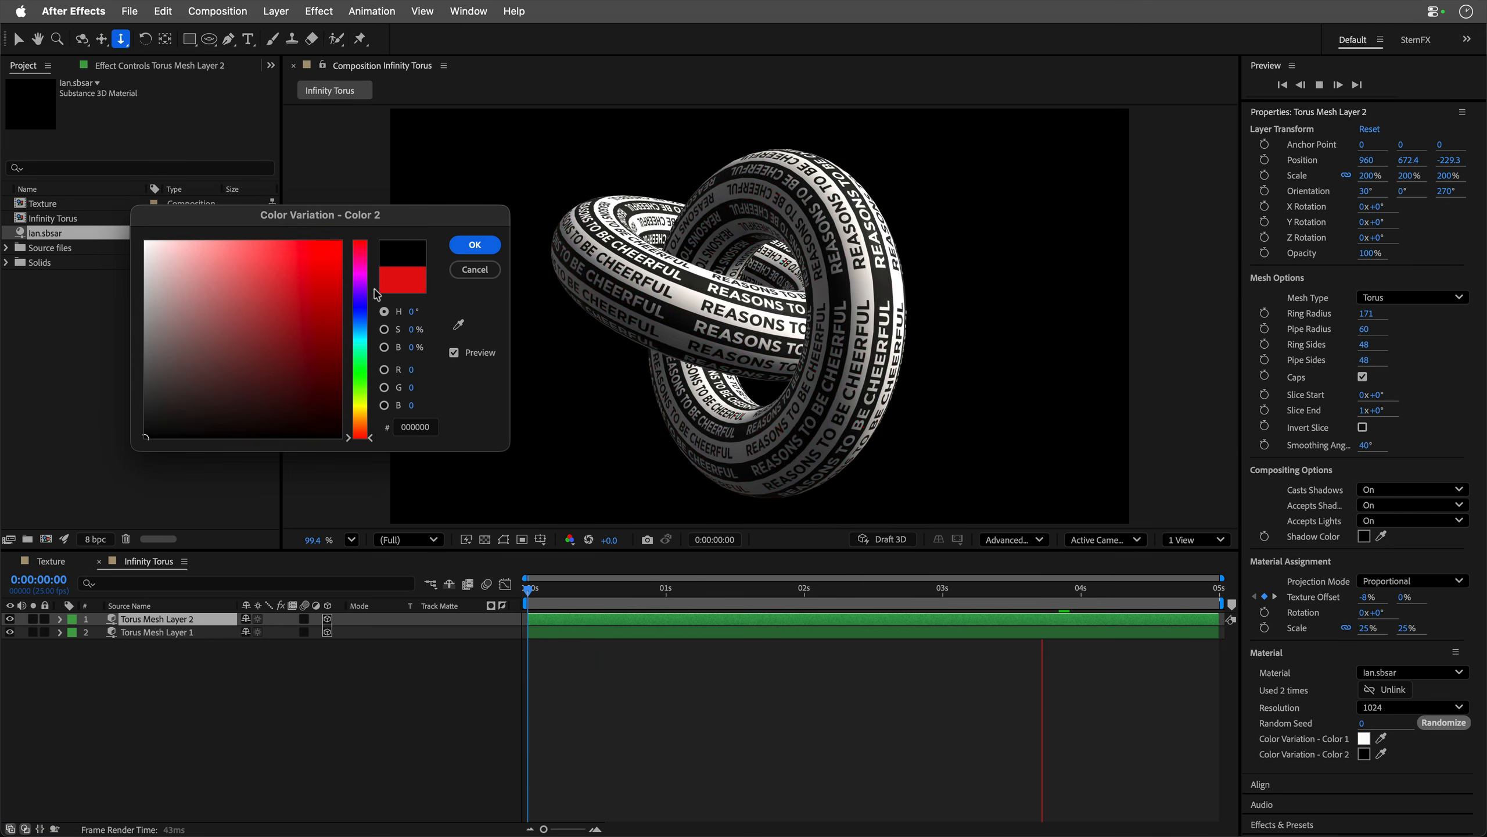
click(475, 246)
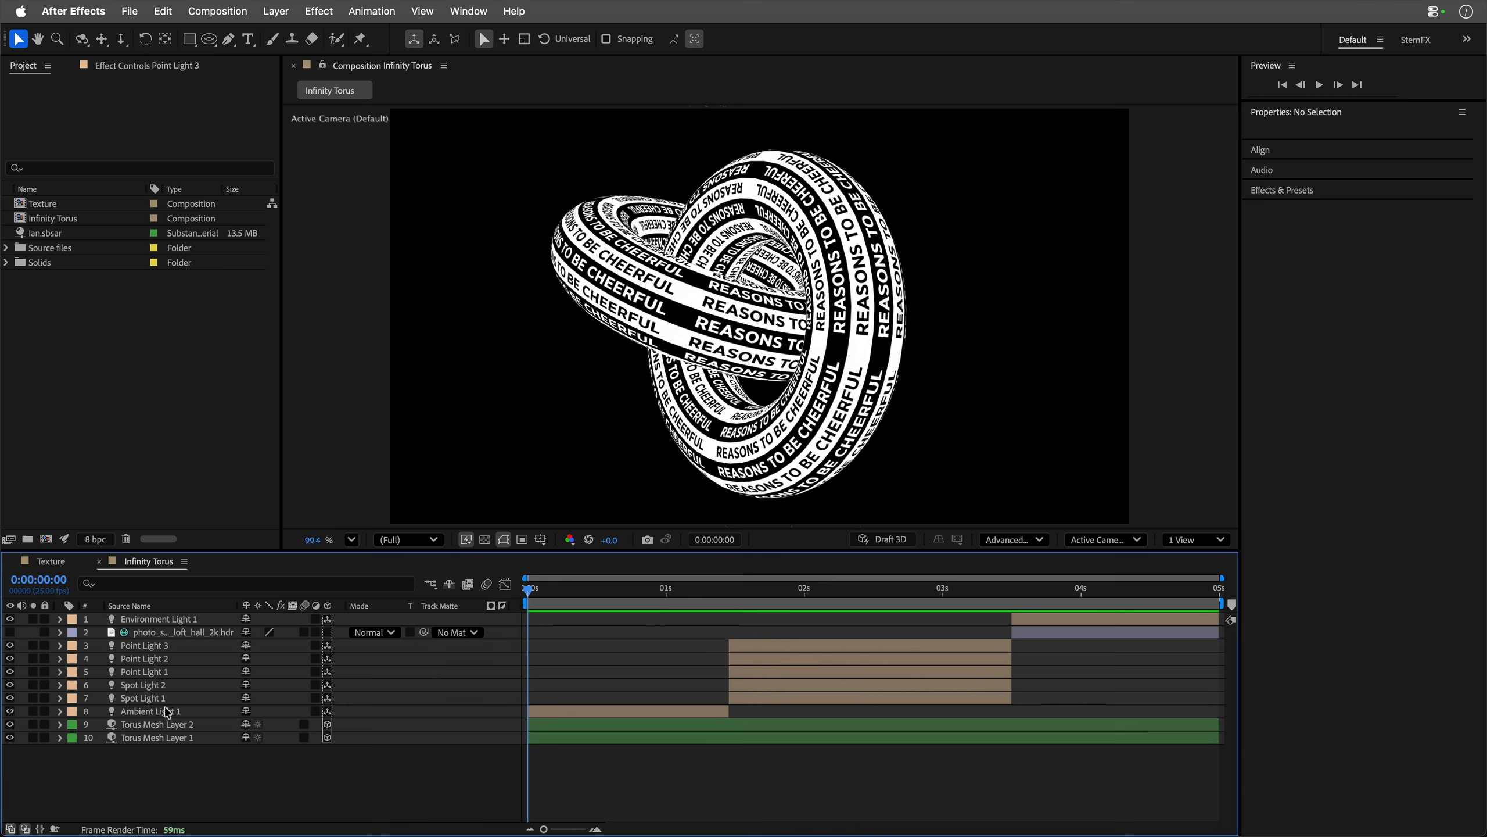
Step: Examine the ambient light's settings, preview its section, and compare the tori with the light off and on
double_click(161, 712)
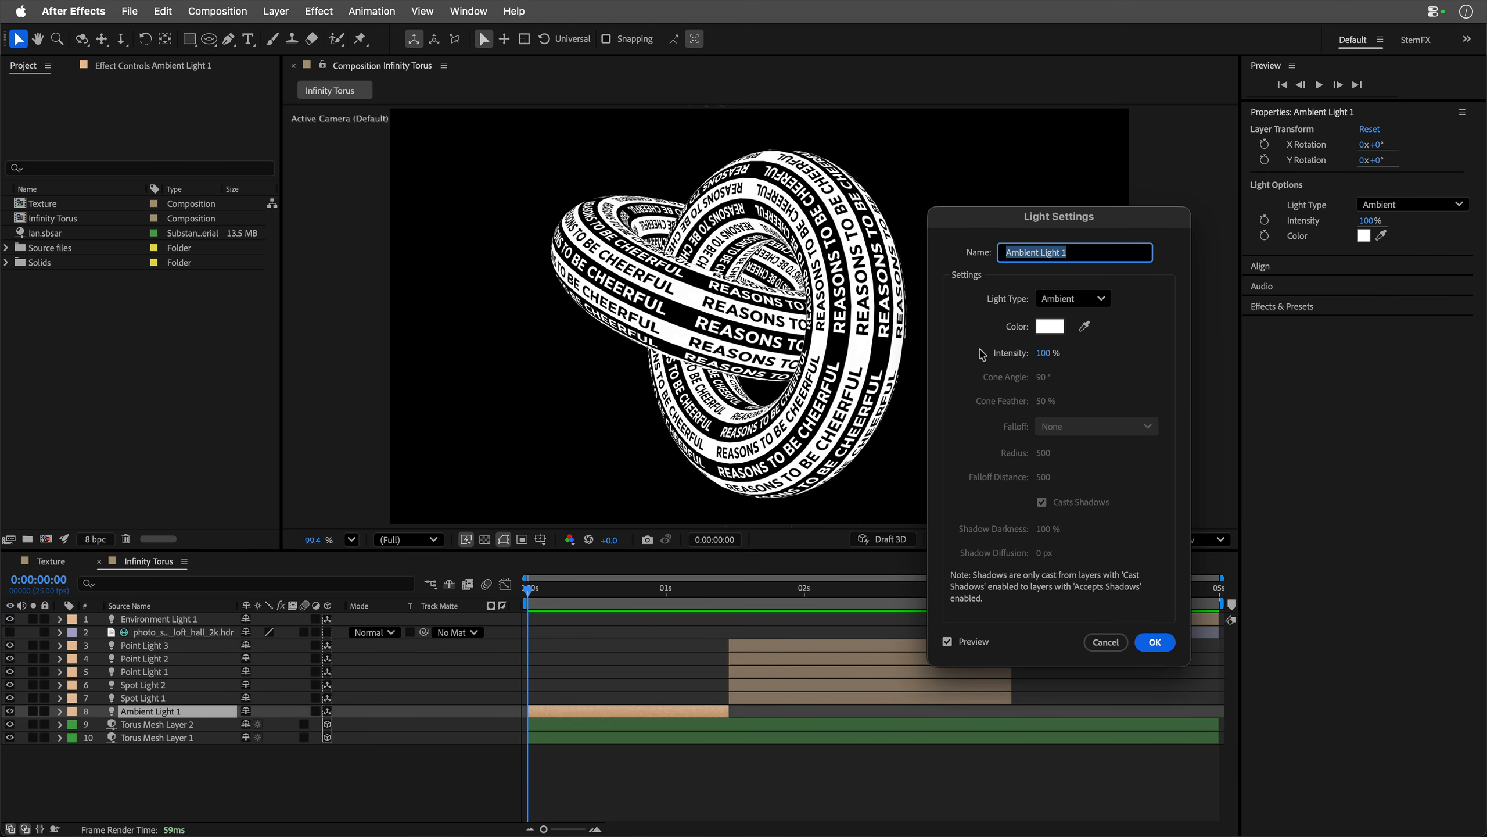
click(1105, 642)
key(space)
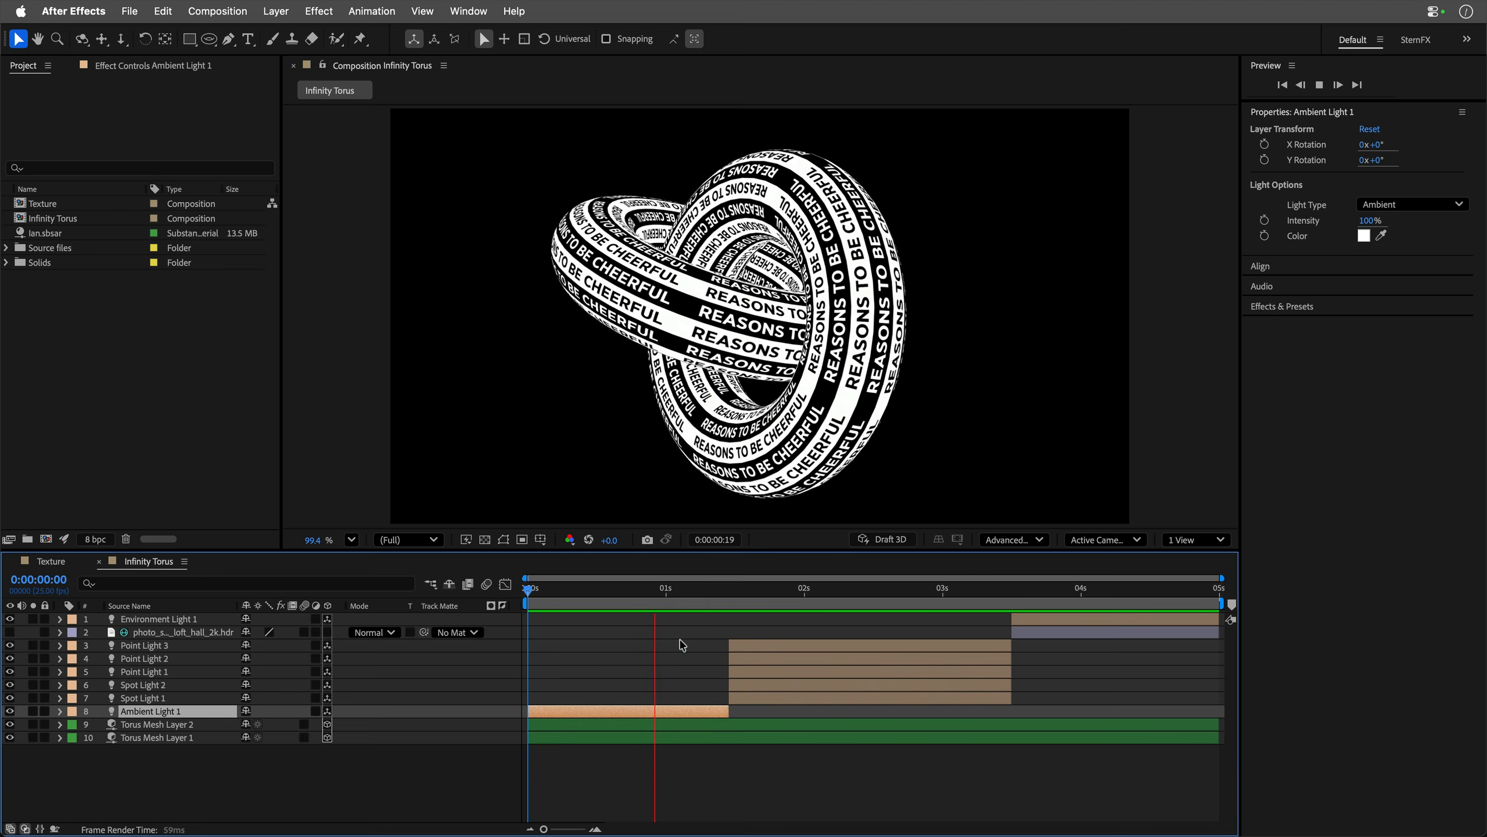
key(space)
click(10, 711)
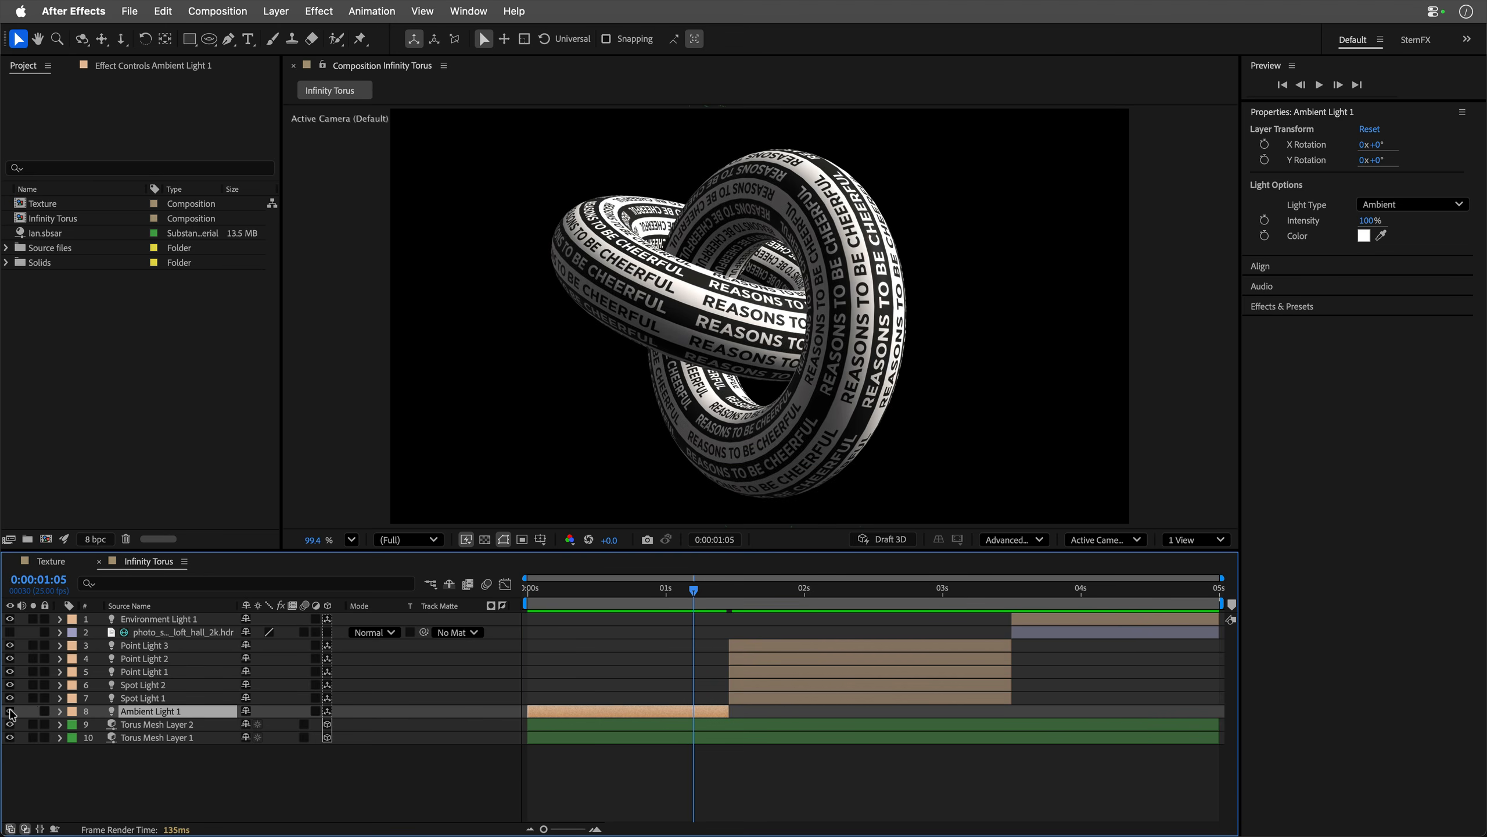
click(10, 711)
Step: Examine the properties of both spot lights and all three point lights at 0:00:02:02, and compare with the ambient-lit section
drag(675, 592, 819, 601)
click(693, 786)
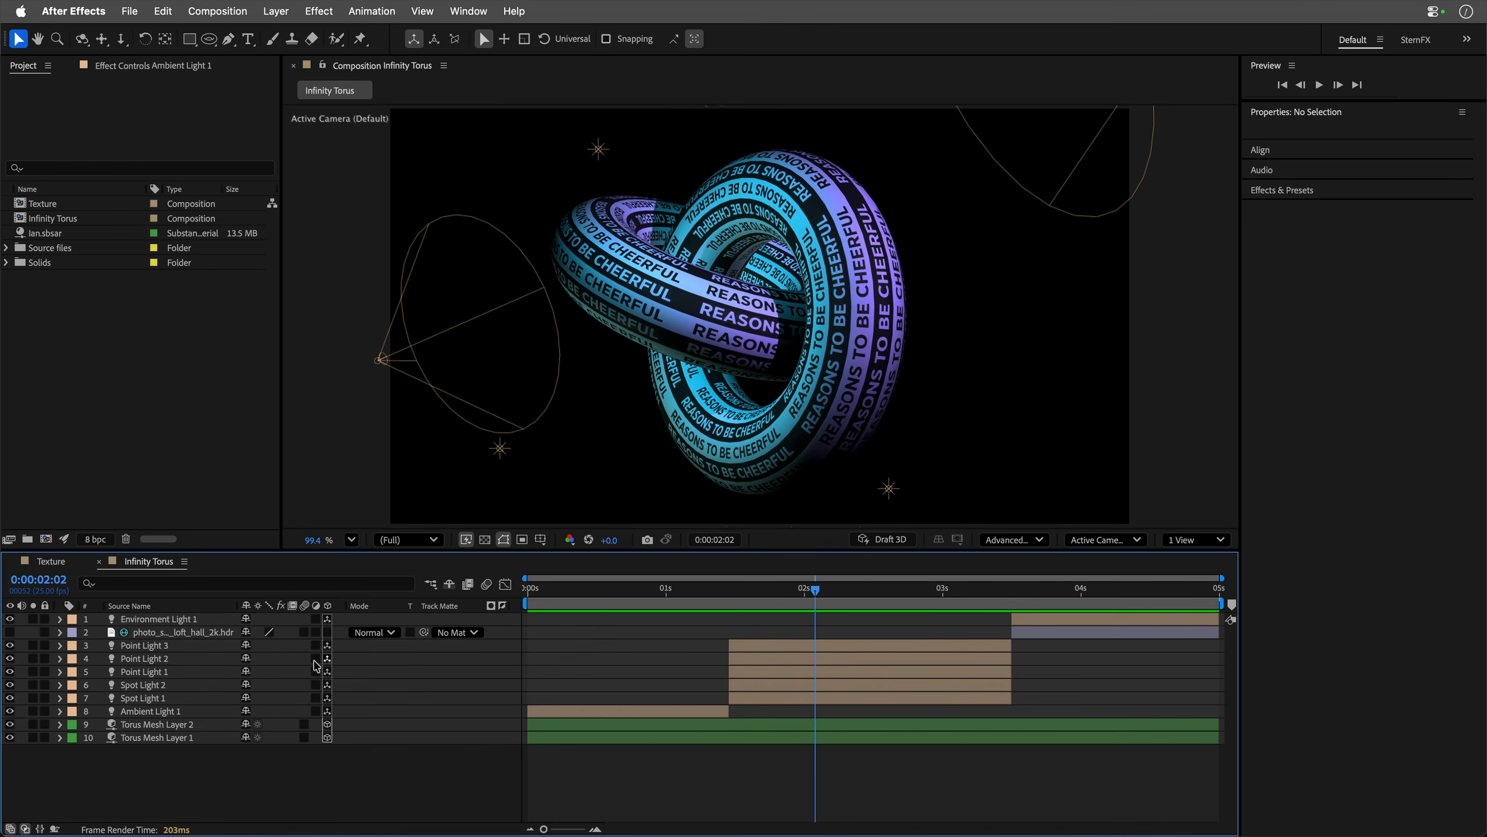
click(144, 700)
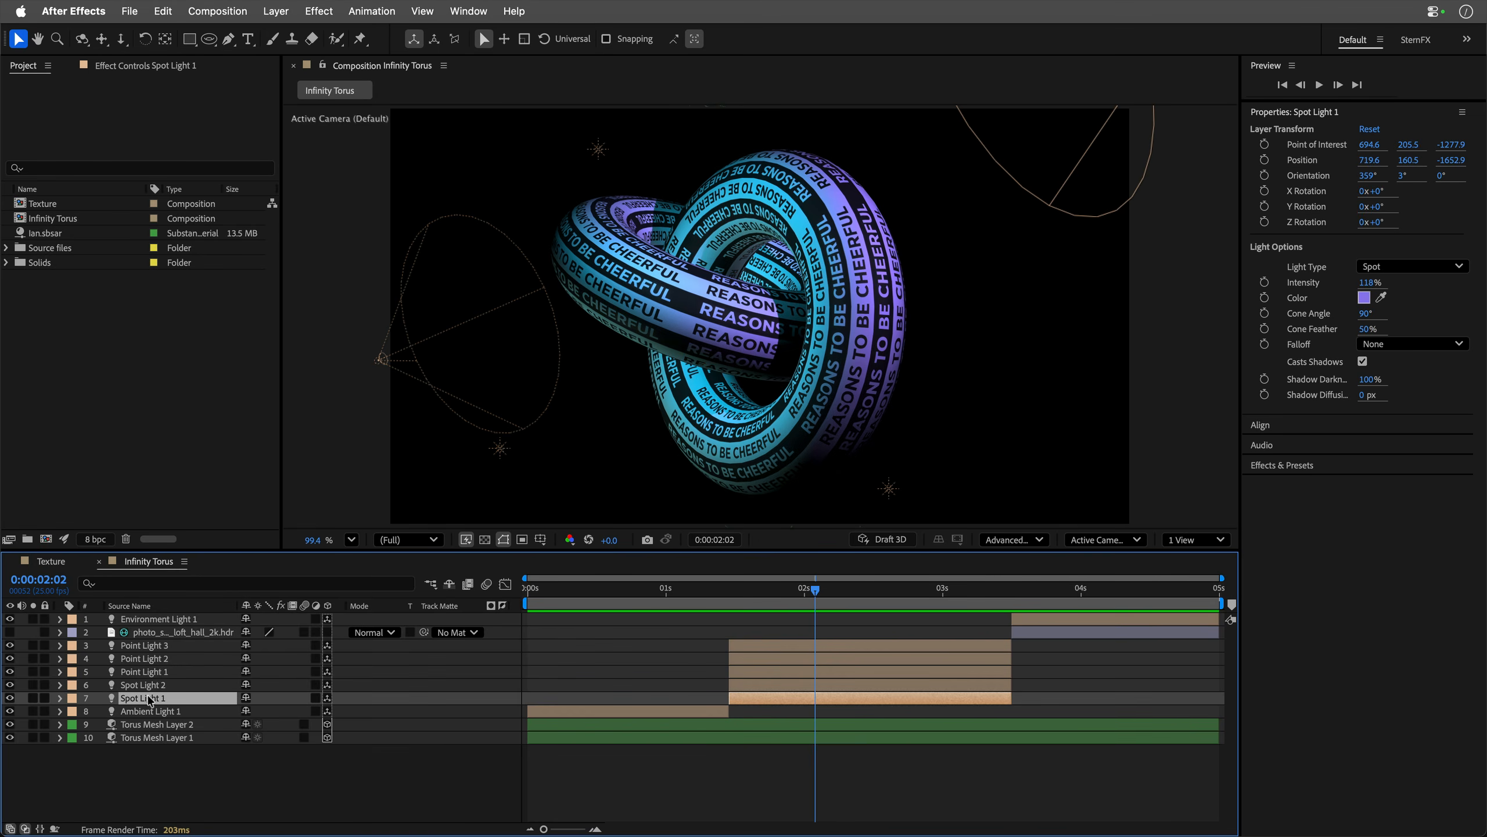
click(150, 688)
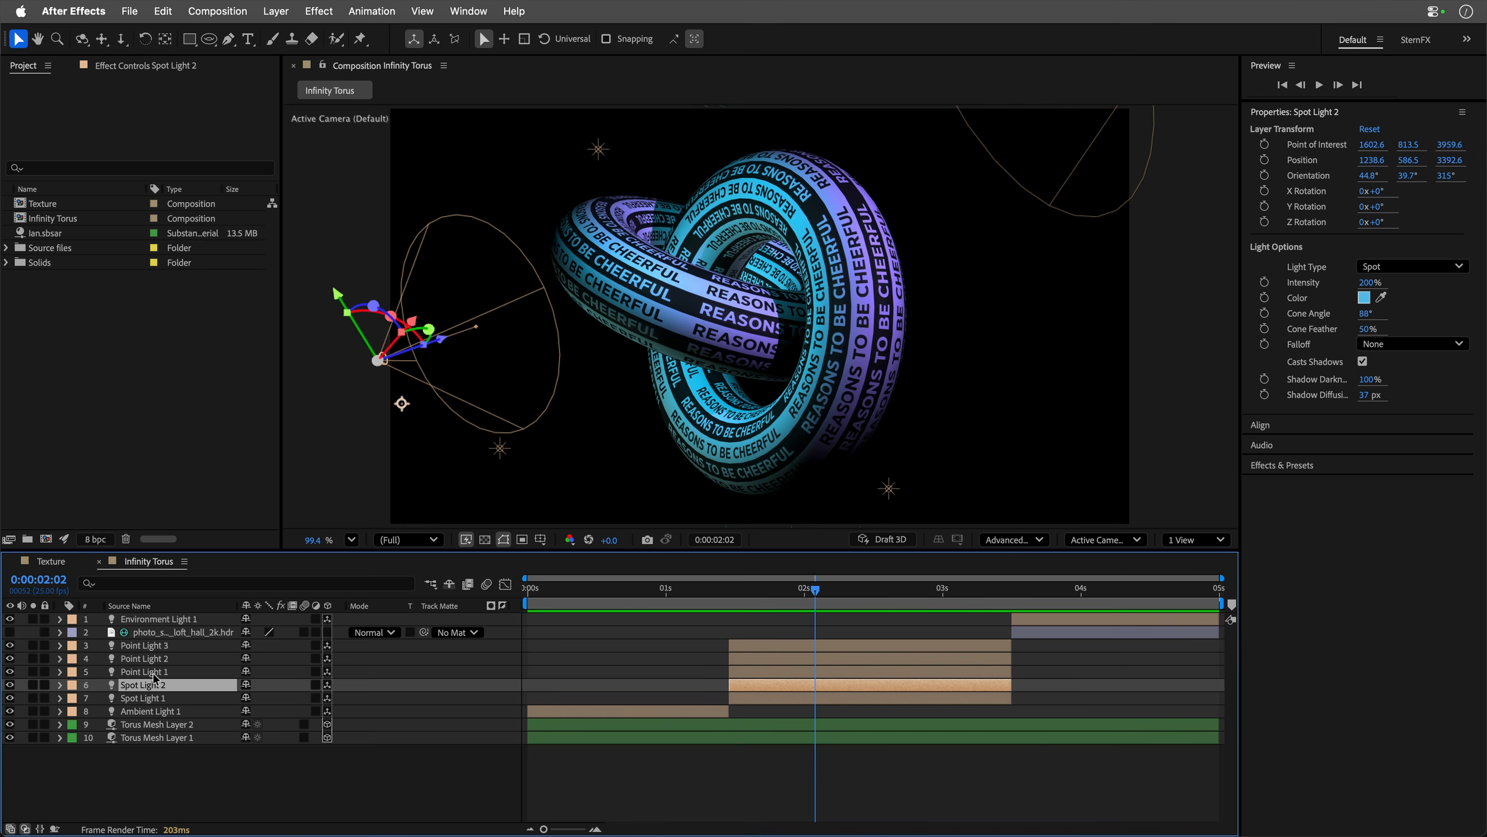
click(154, 675)
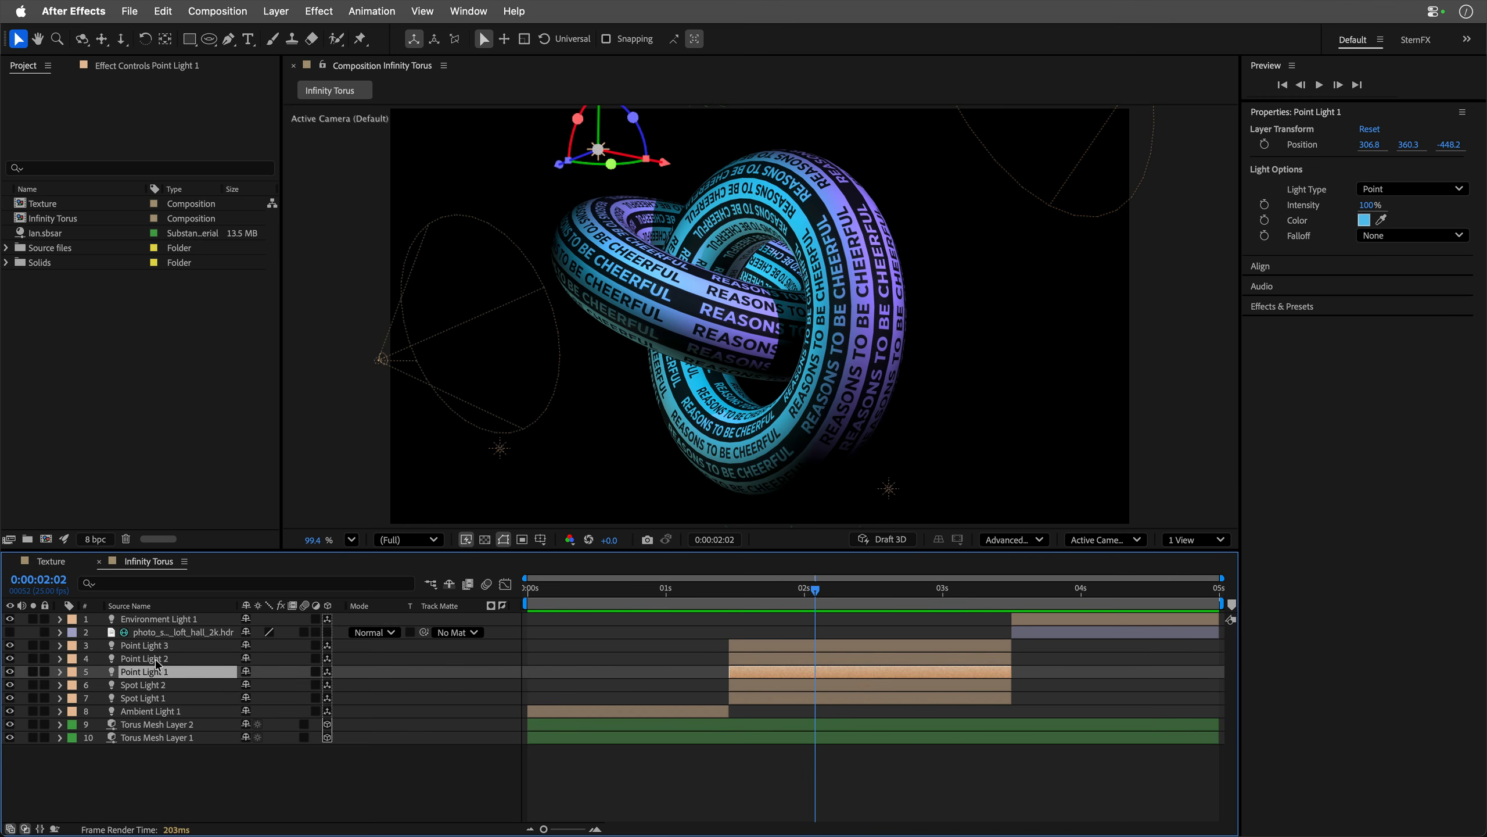
click(156, 661)
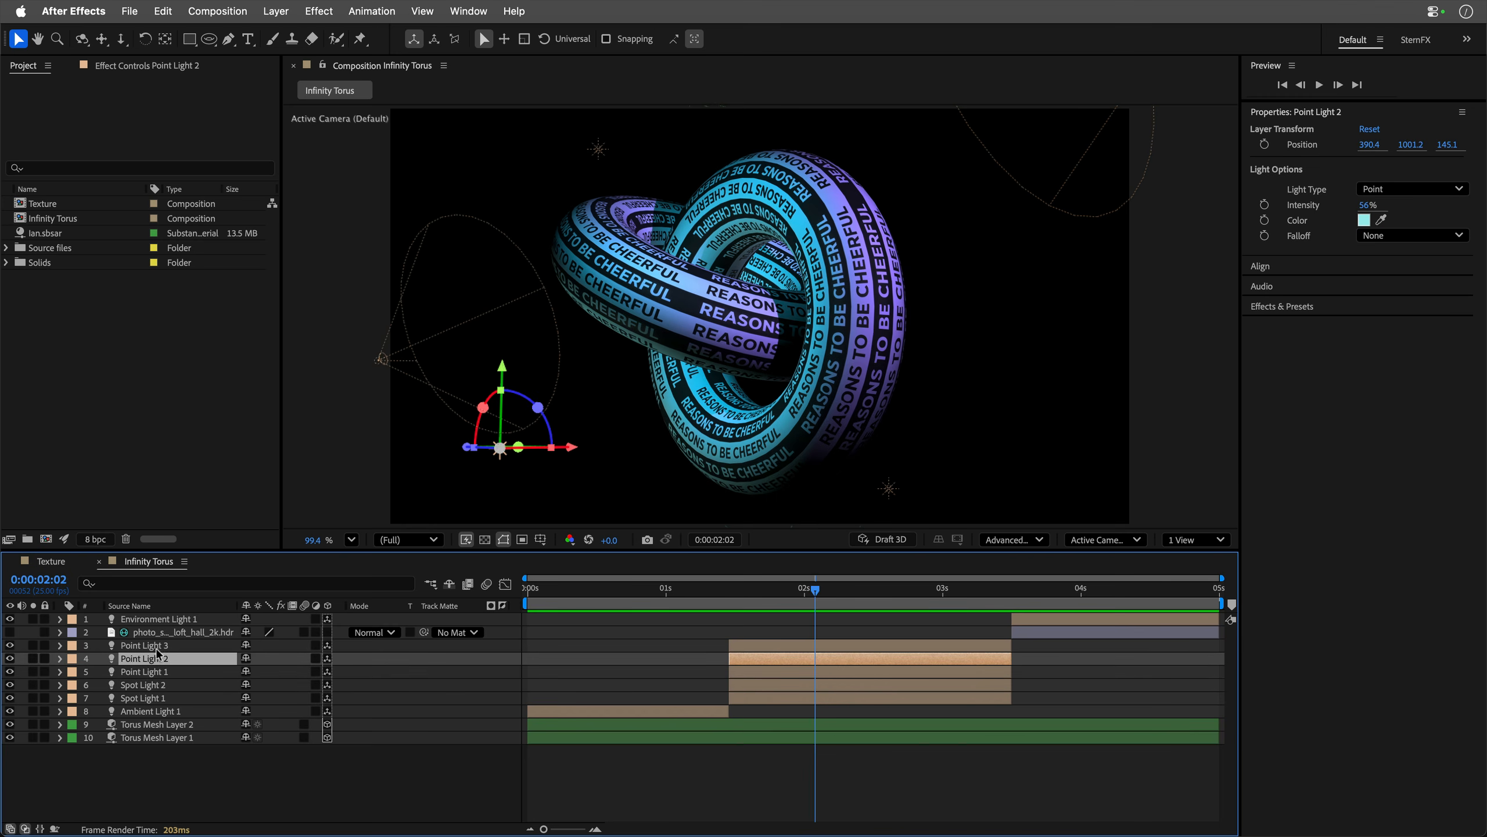
click(159, 647)
drag(769, 606, 738, 601)
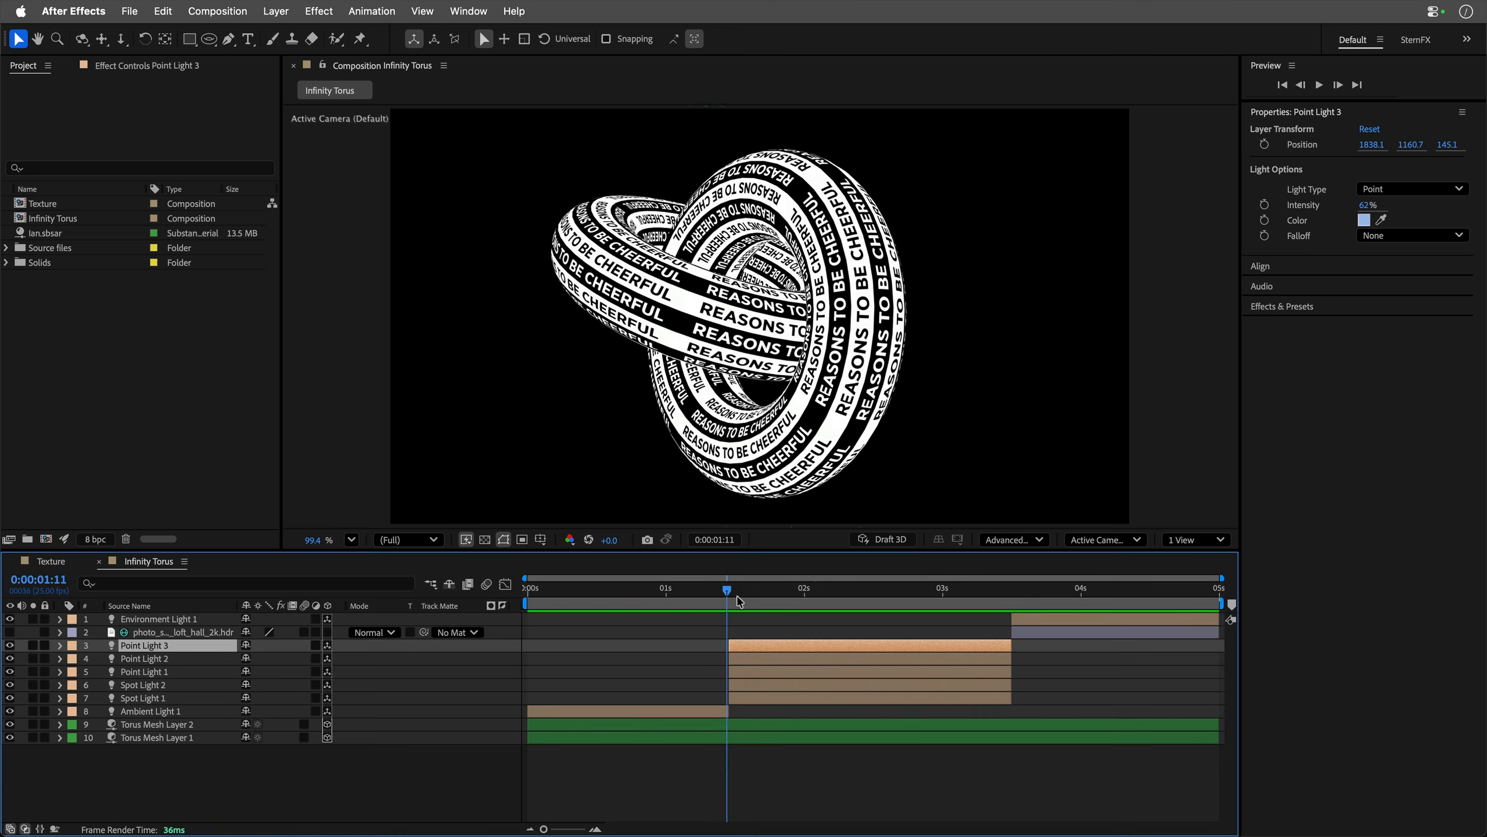
Step: Preview the section lit by the spot and point lights, starting from about 0:00:01:11
key(space)
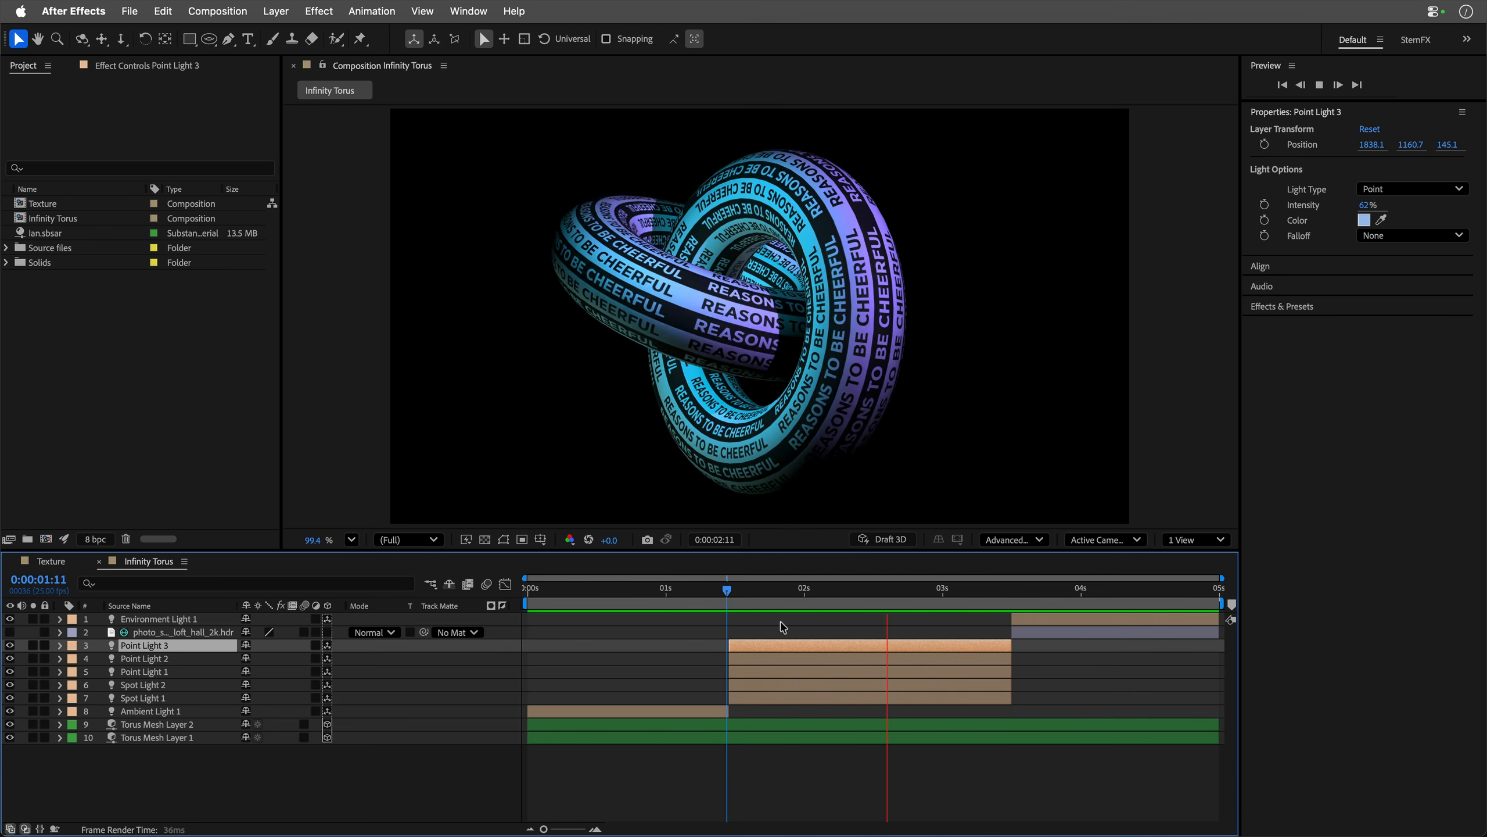
key(space)
click(735, 602)
key(space)
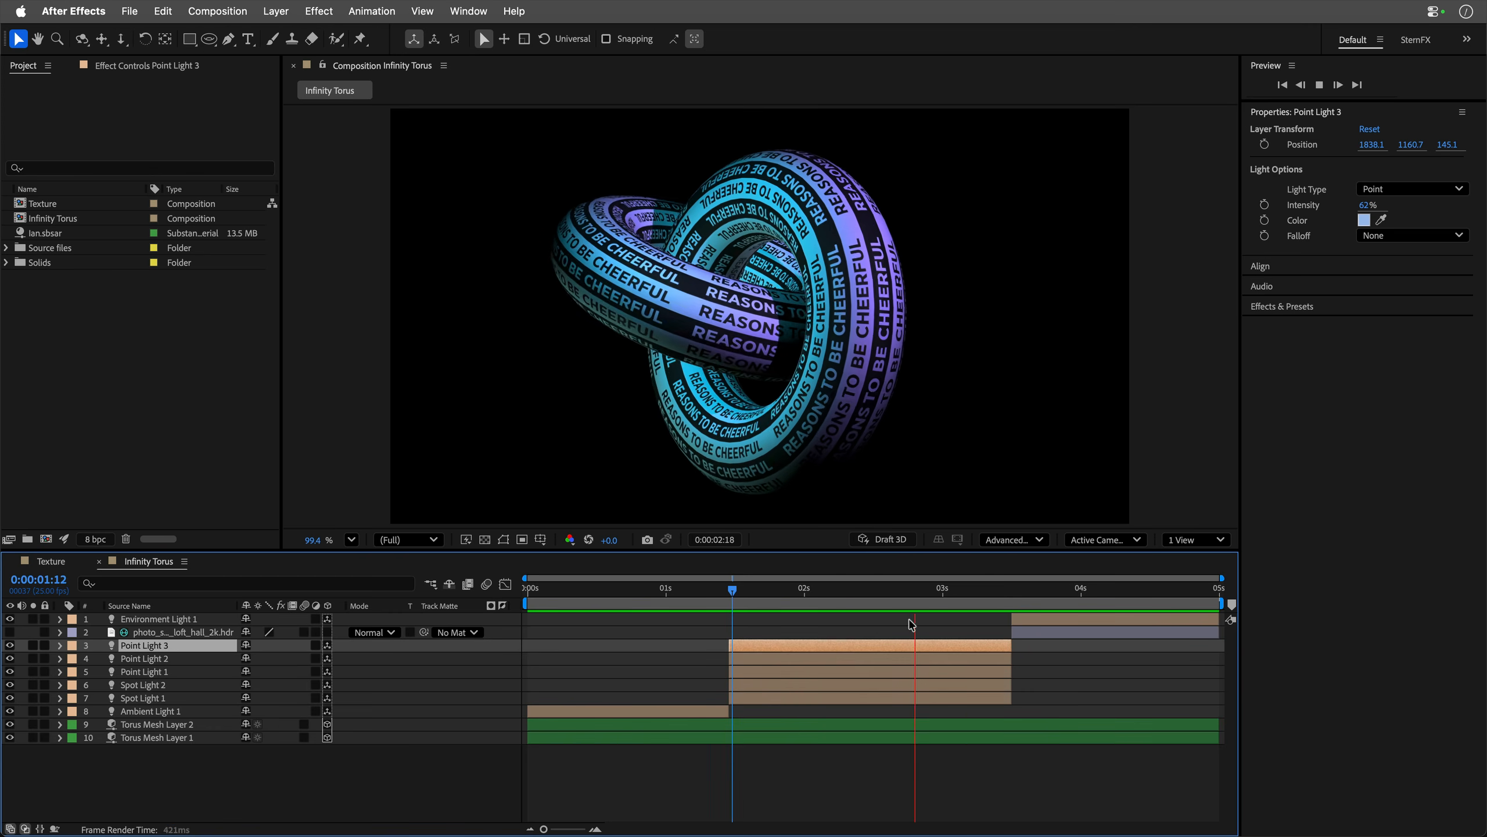
key(space)
Step: Examine the photo_studio_loft_hall_2k.hdr layer and the properties of Environment Light 1 at 0:00:03:19
click(1049, 604)
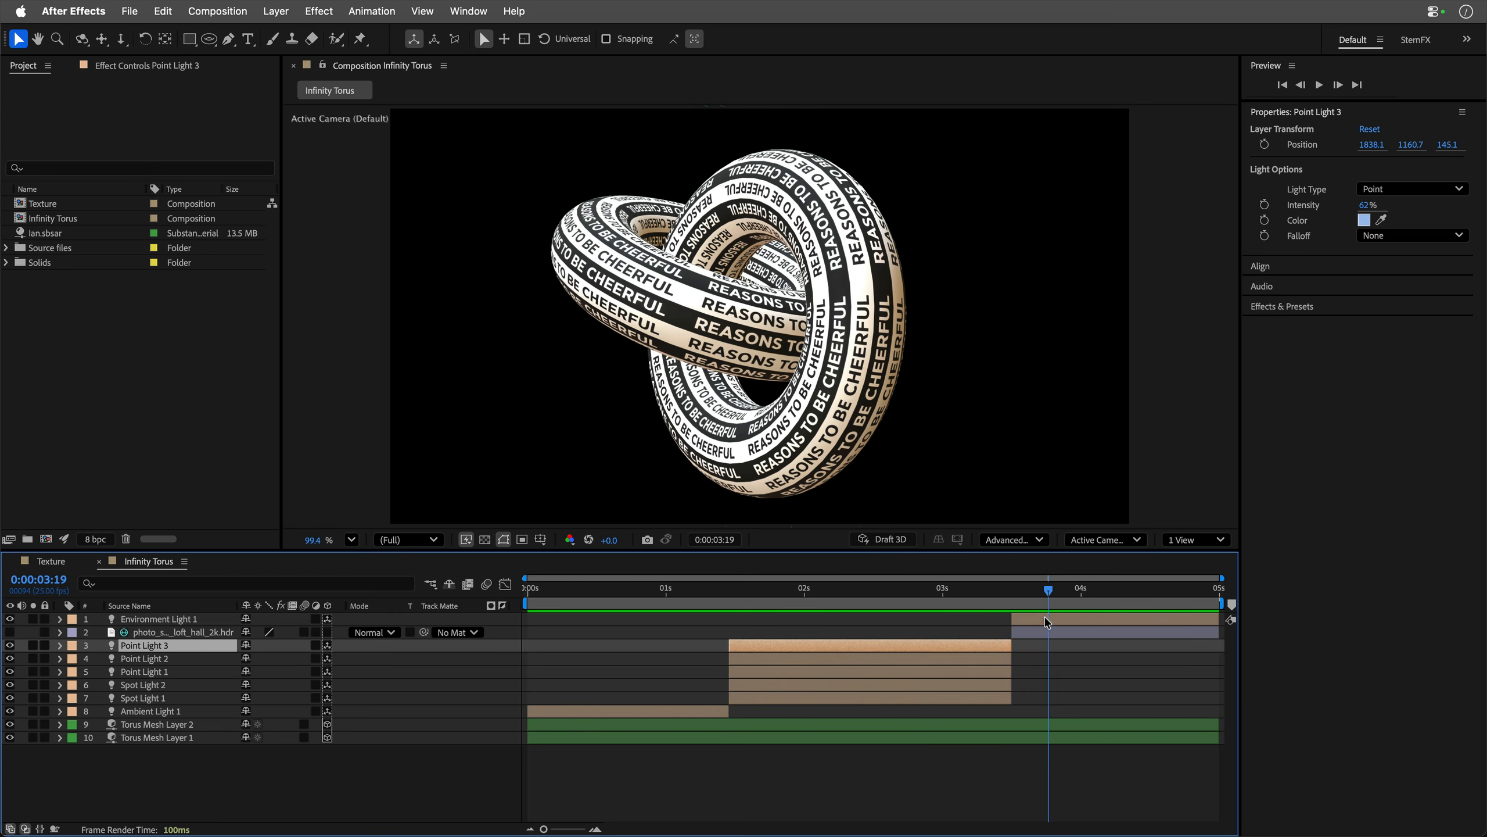
click(1047, 620)
double_click(197, 638)
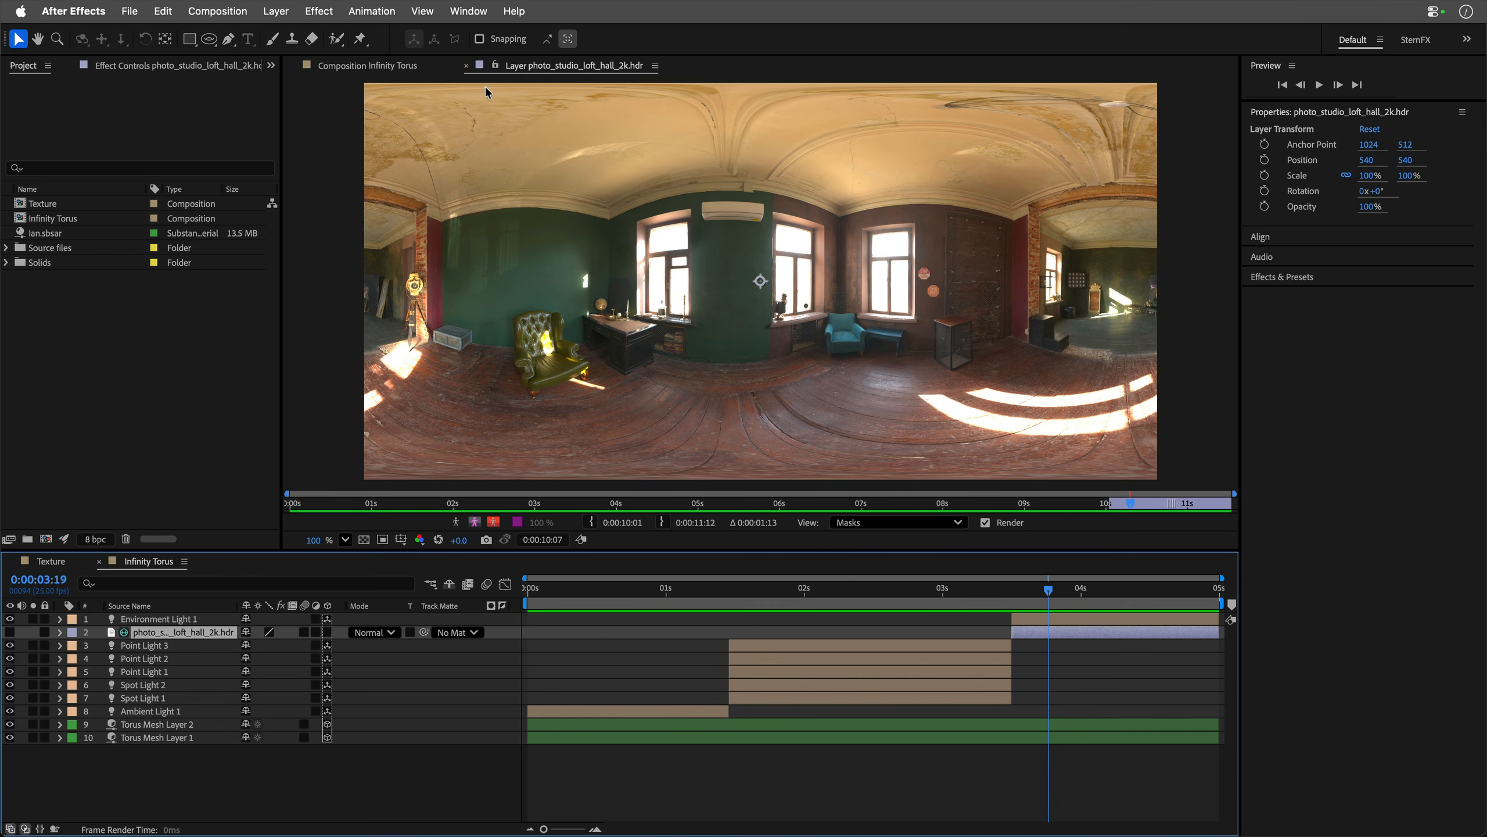
click(464, 66)
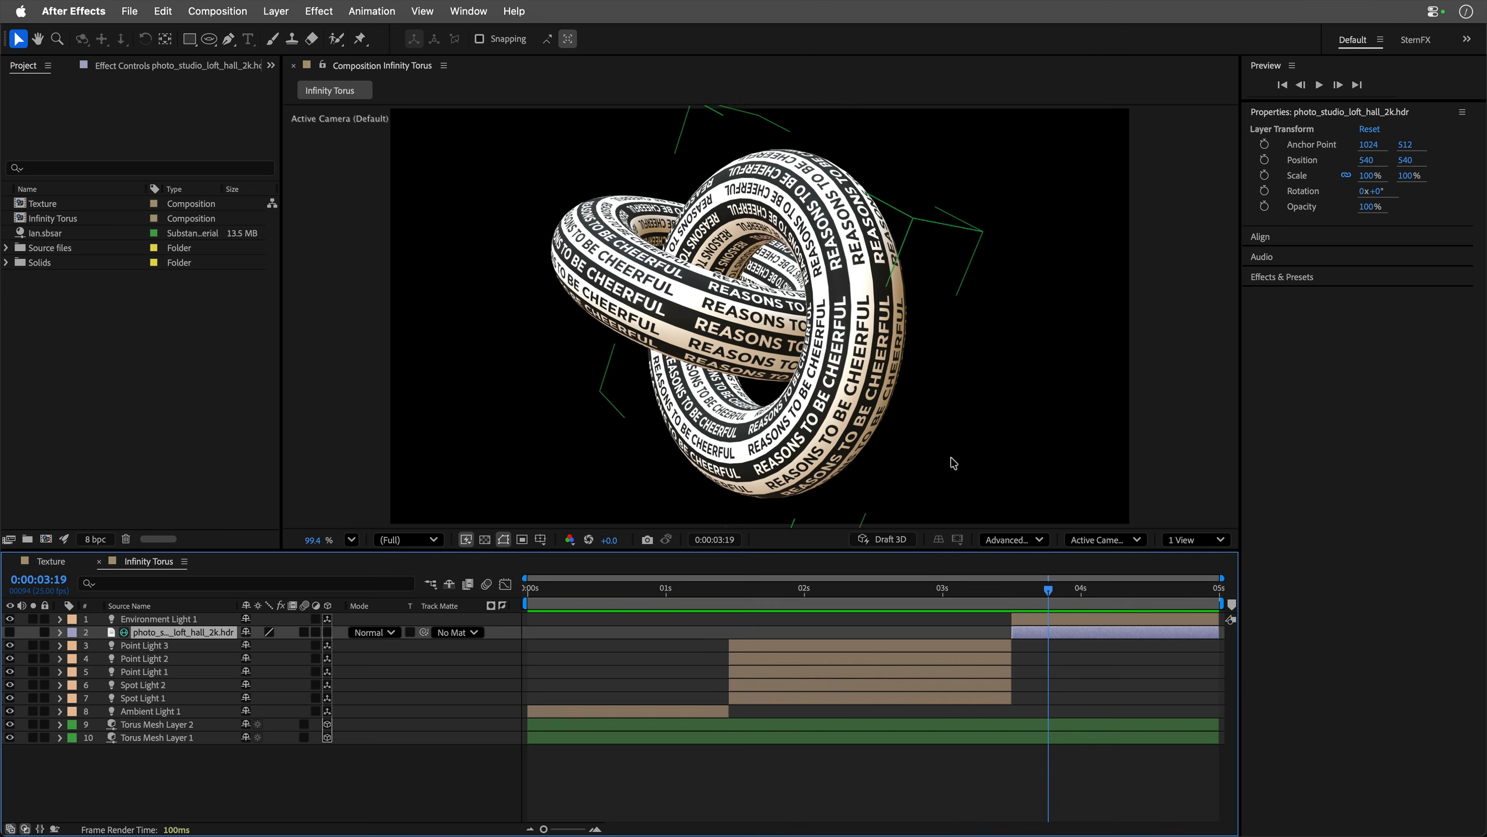
click(147, 621)
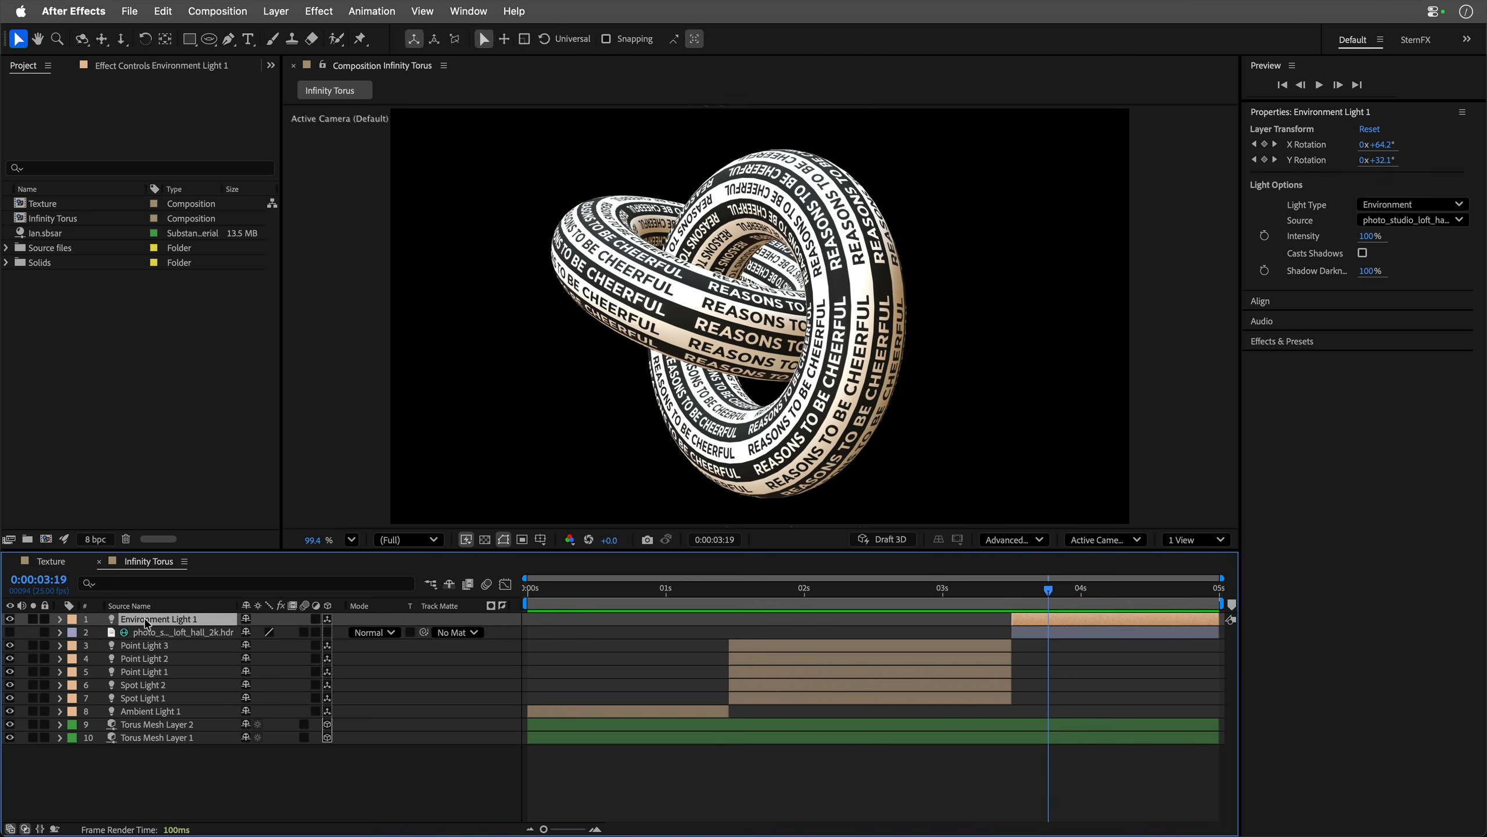
Step: Try rotating Environment Light 1 with different Y Rotation values, up to about -1x-130.9°, and undo the change
drag(1382, 160, 1320, 174)
drag(1121, 201, 1399, 198)
drag(1208, 216, 1064, 236)
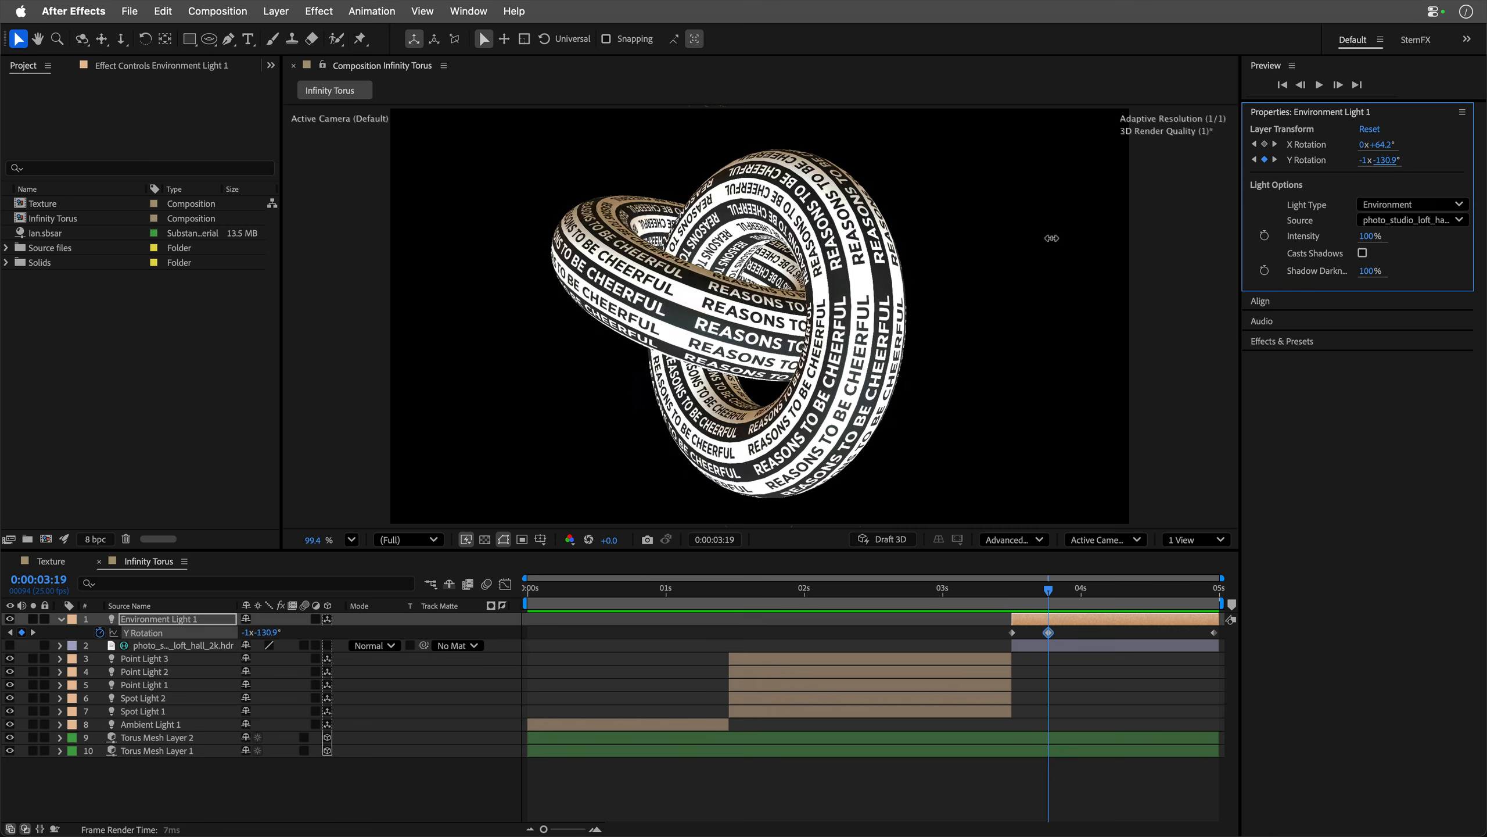
key(super+z)
Step: Collapse Environment Light 1's properties and preview the looping animation through all lighting sections in an enlarged composition view
drag(1031, 596, 1016, 603)
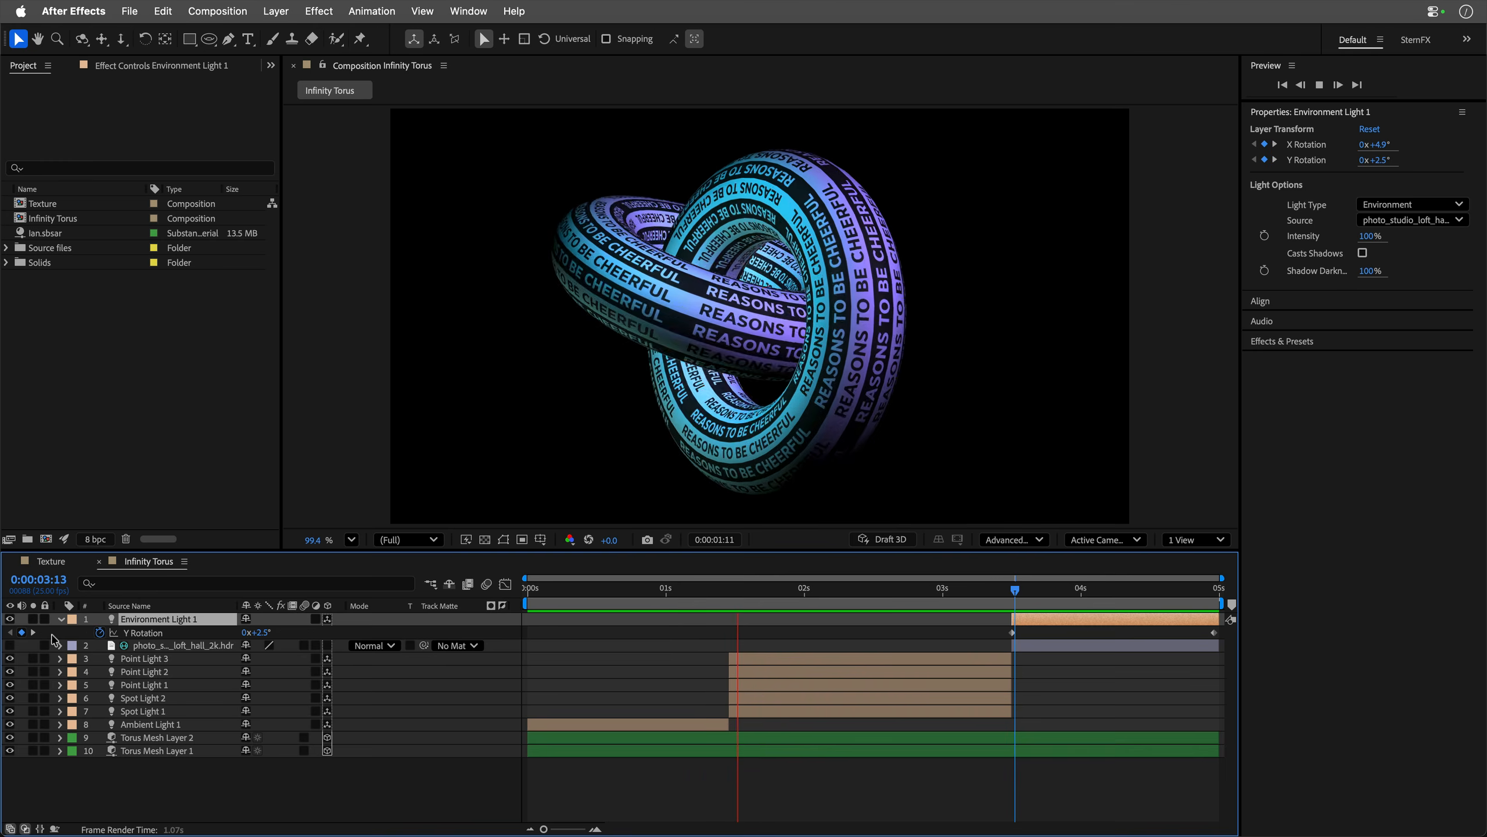
click(62, 619)
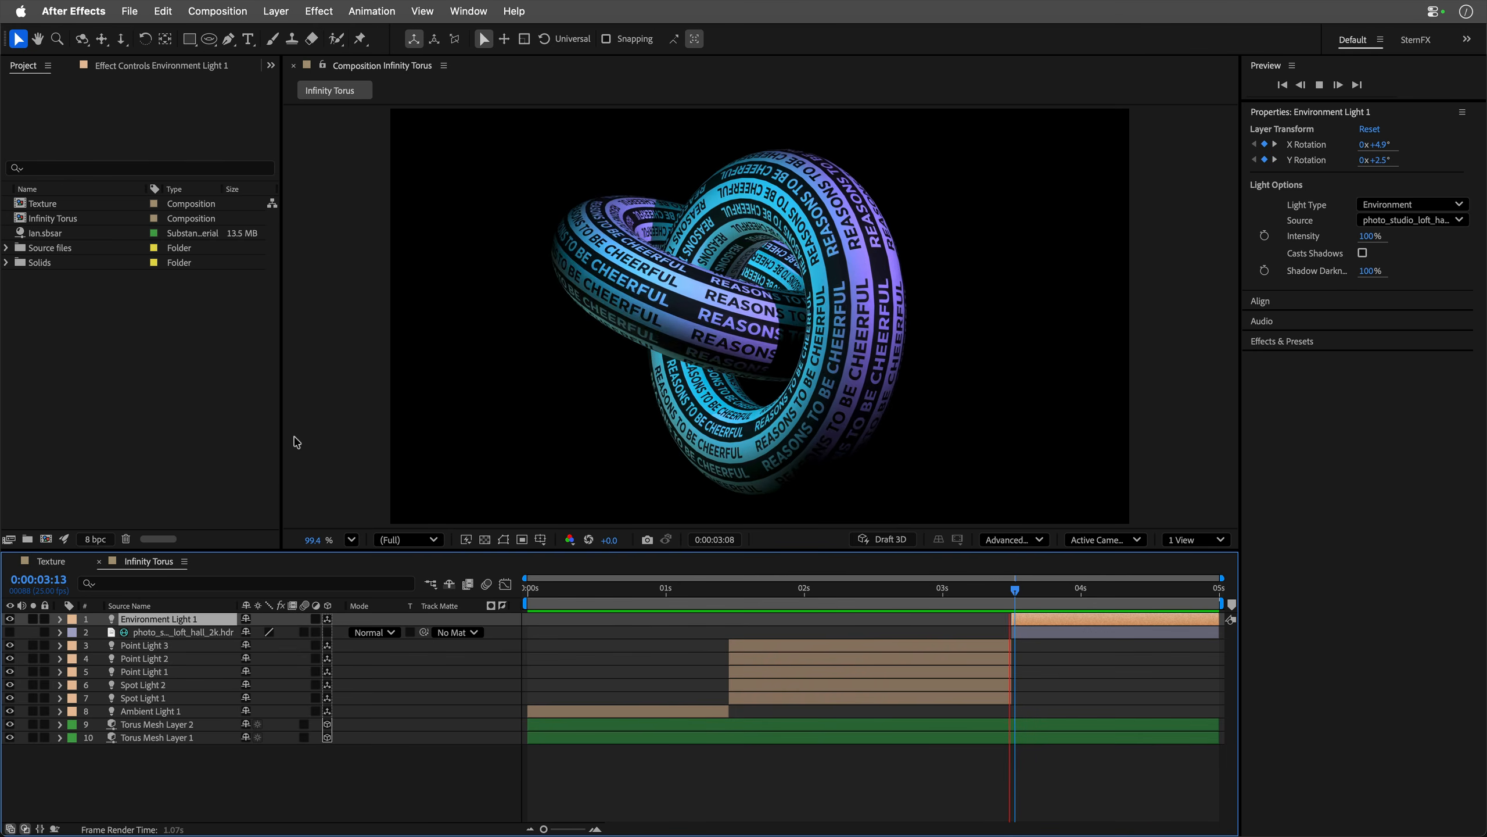
key(grave)
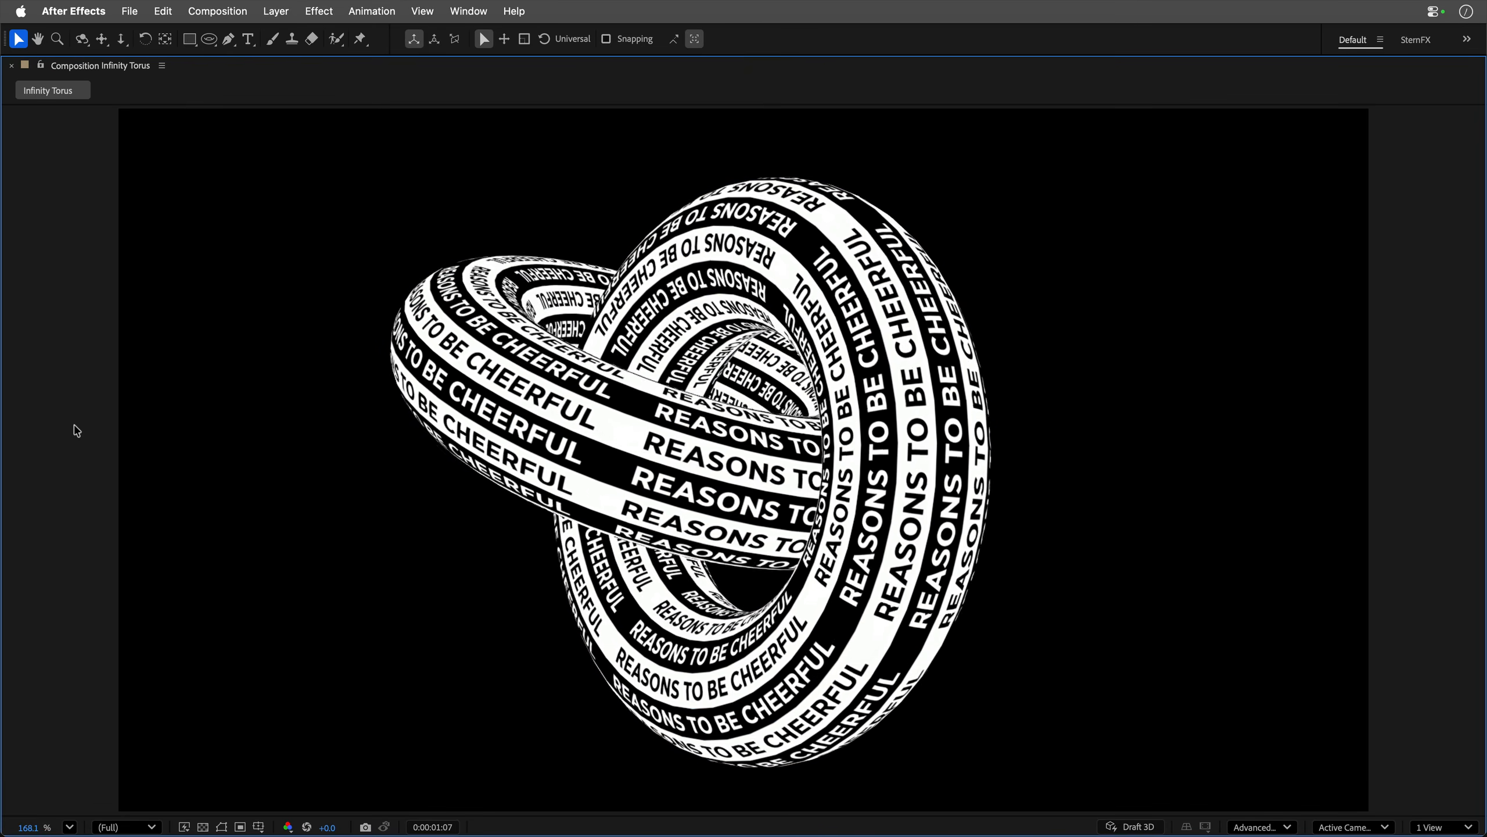
key(h)
key(grave)
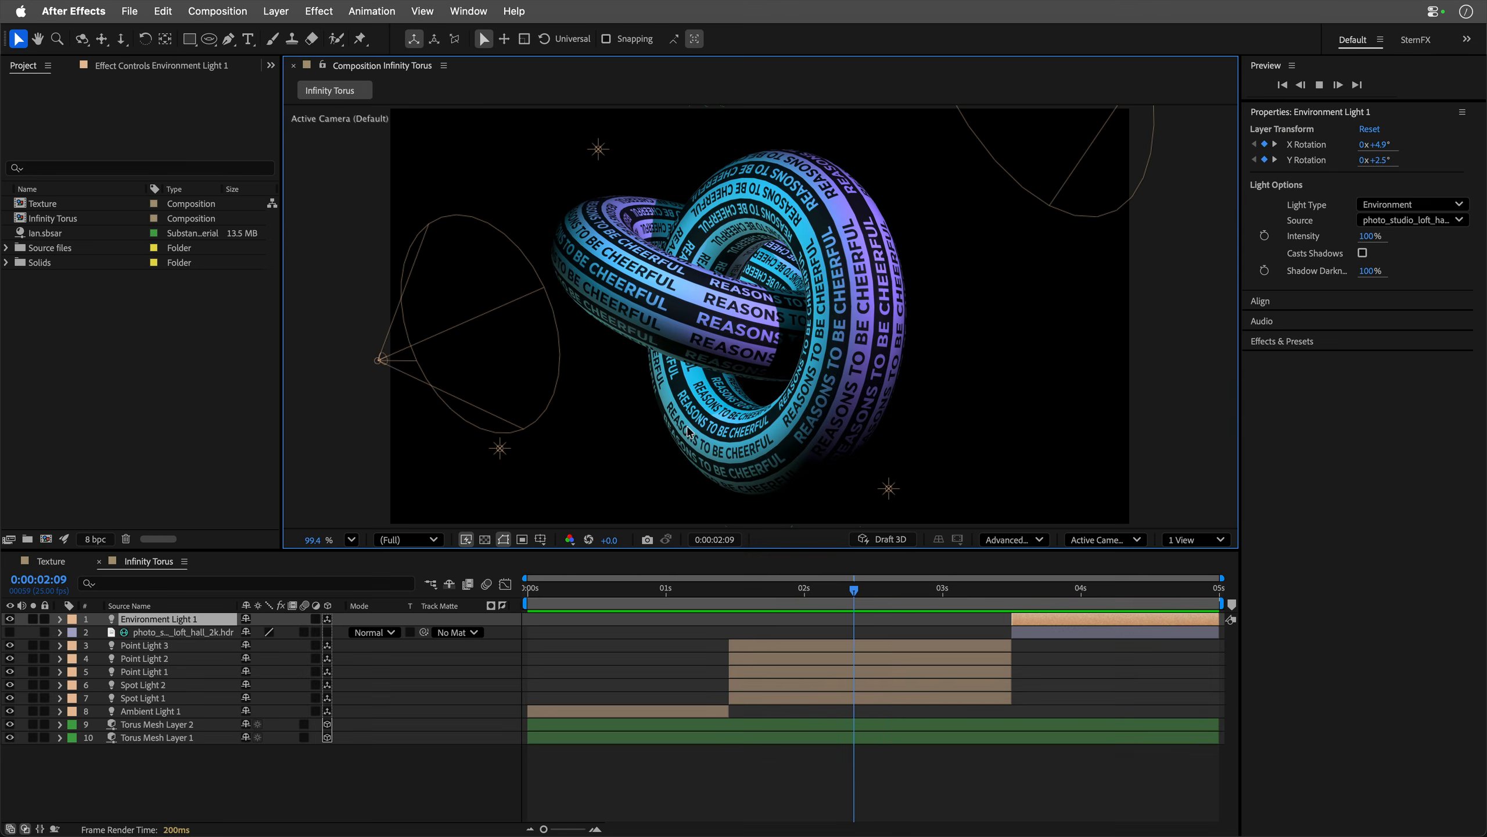
Step: Deselect the layers and view the interlocked tori at 0:00:02:09 from different angles and distances
drag(753, 315, 759, 276)
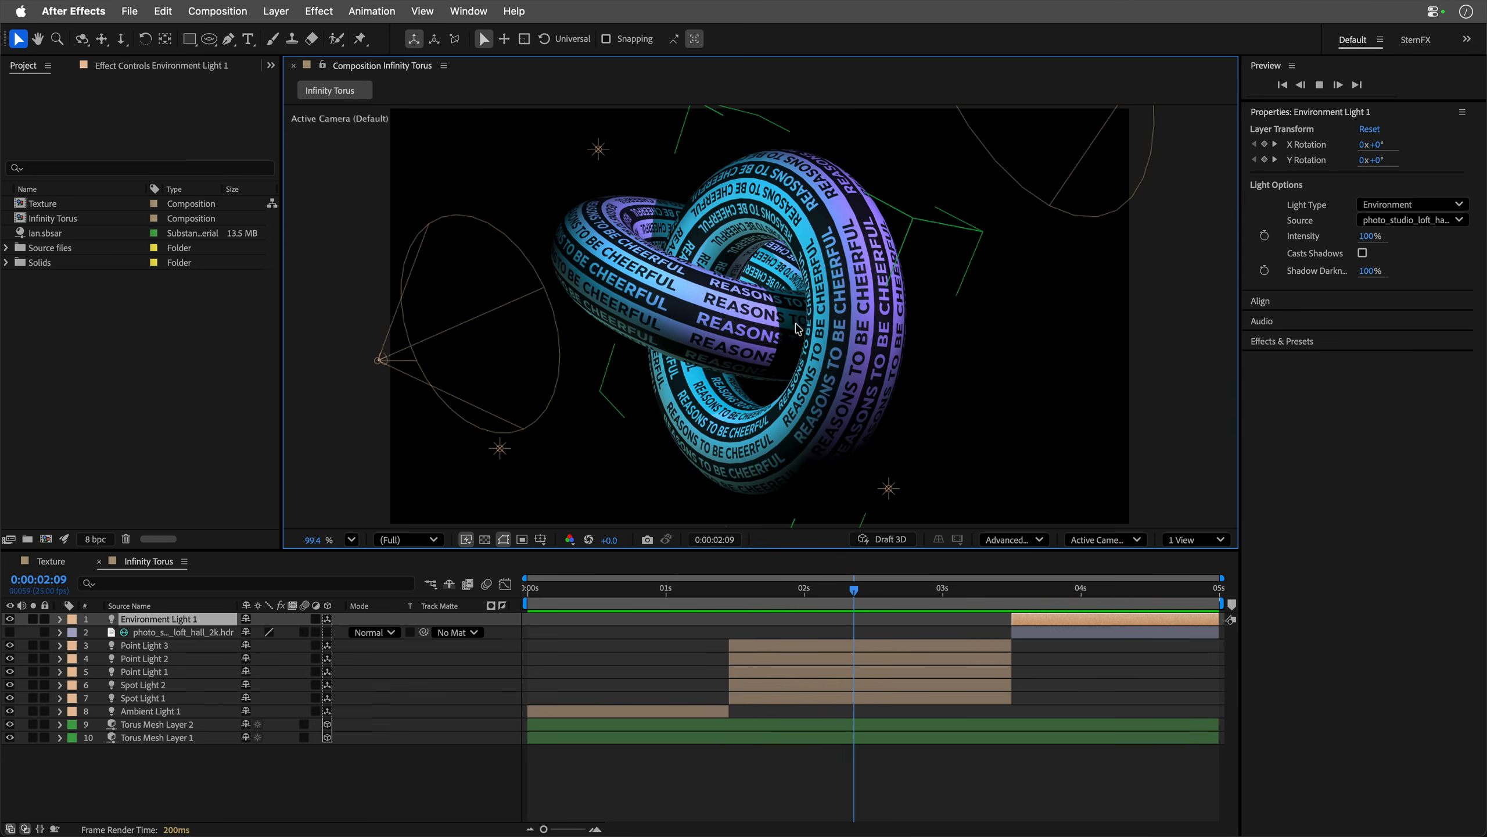
click(798, 328)
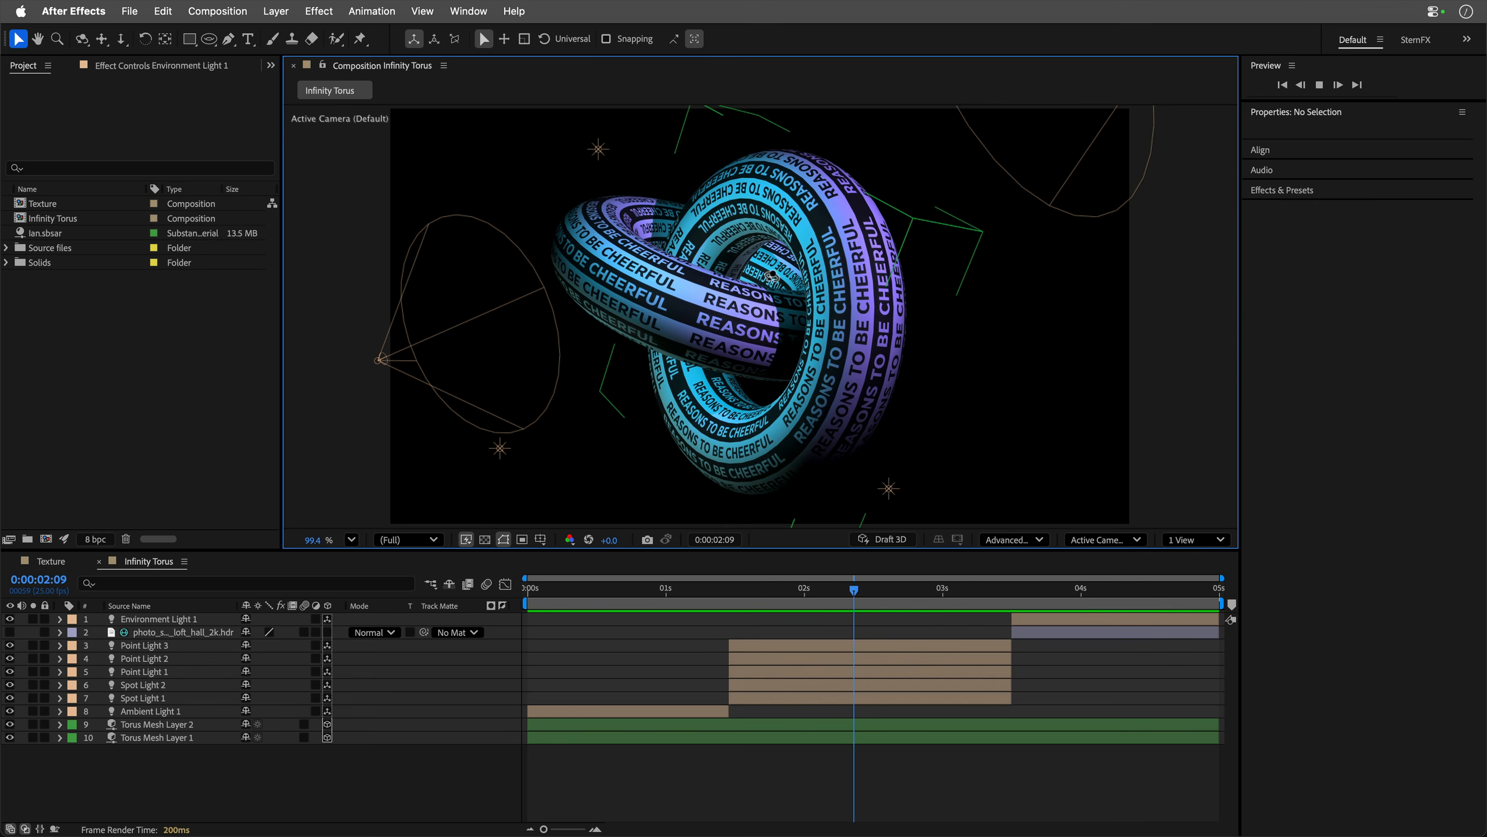
drag(751, 302, 784, 280)
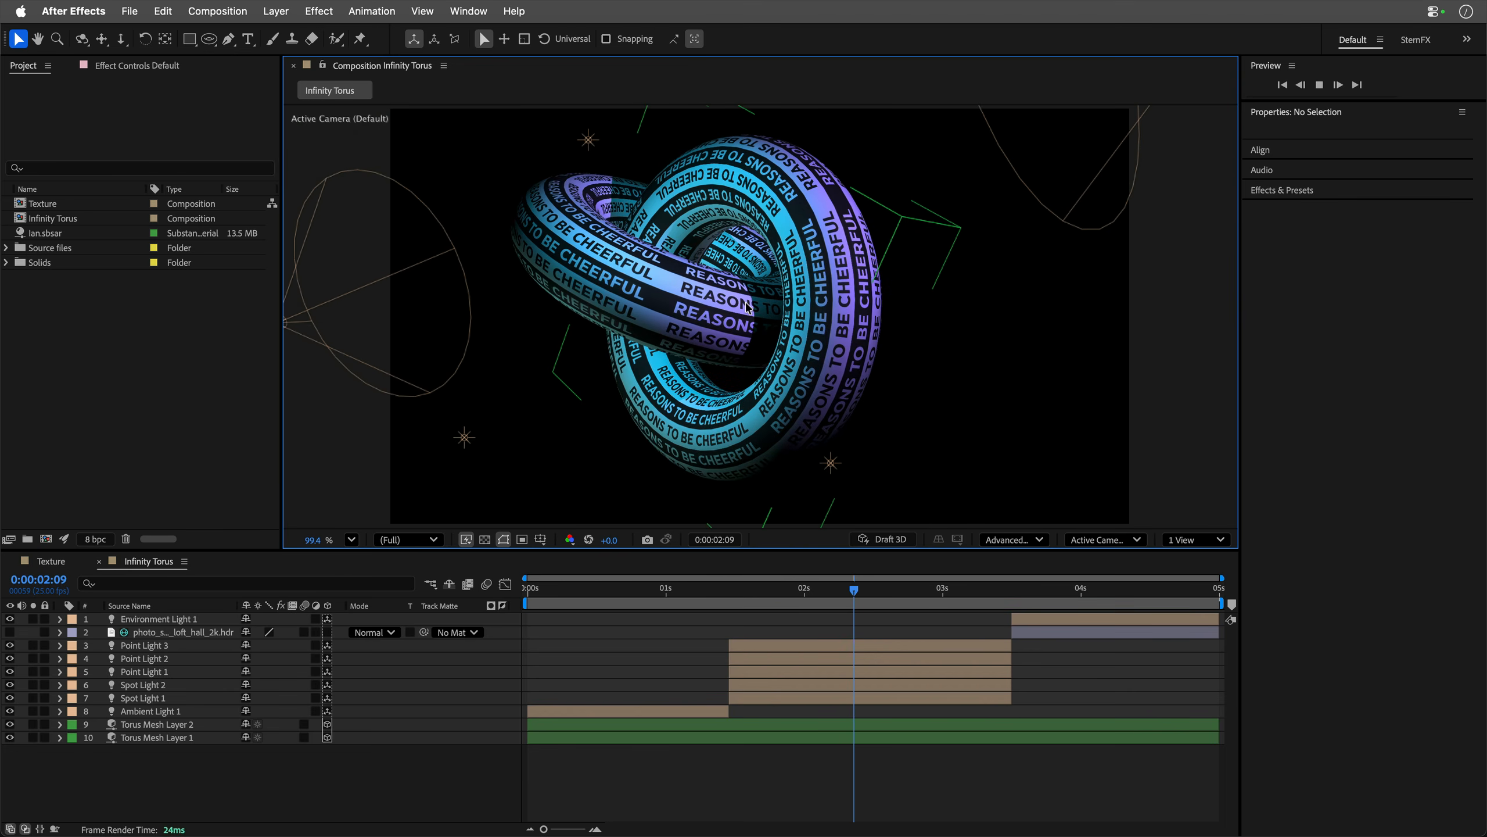
drag(793, 240, 835, 265)
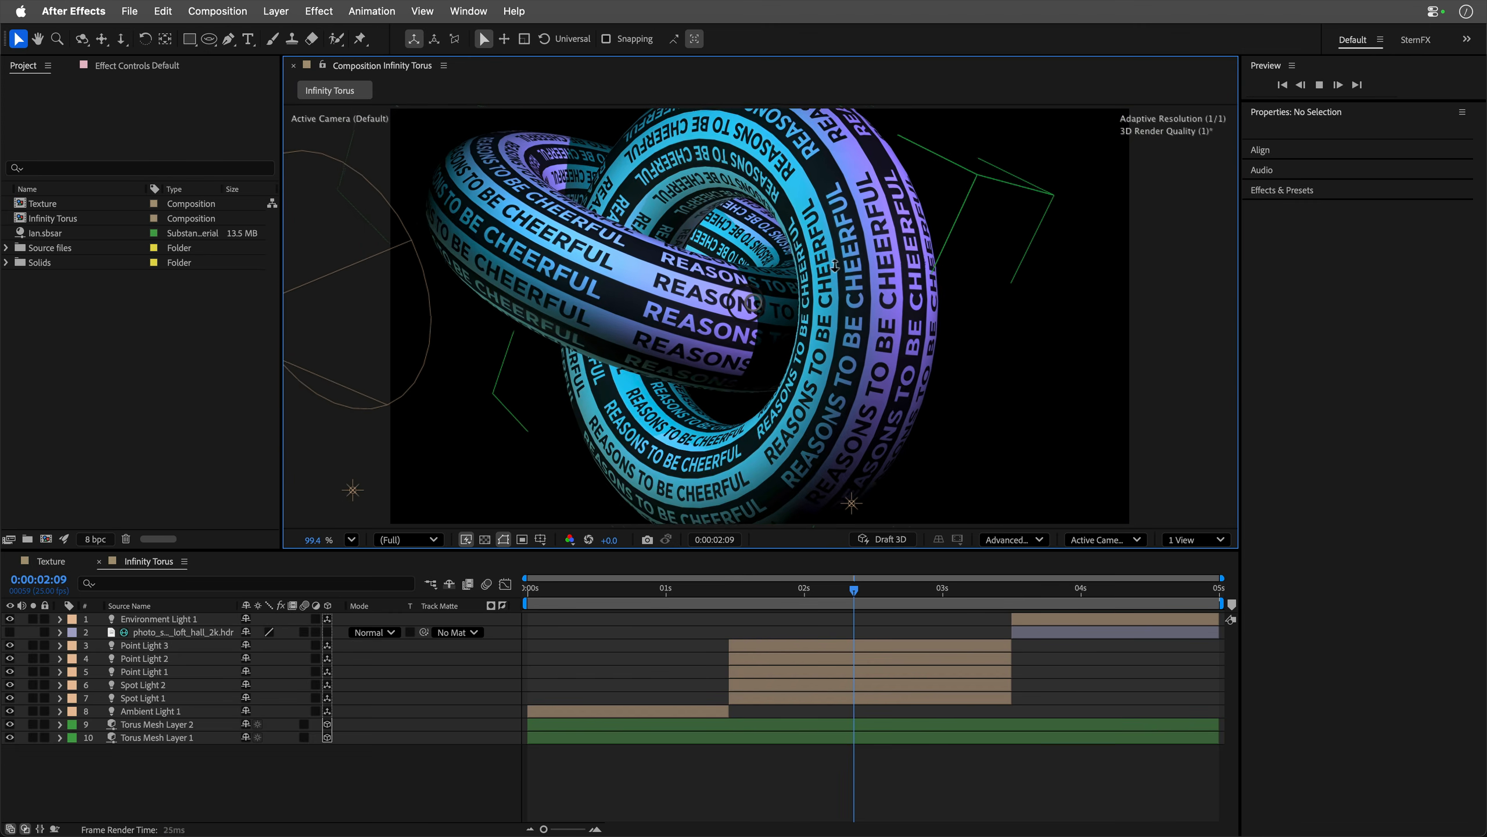
drag(647, 212, 751, 318)
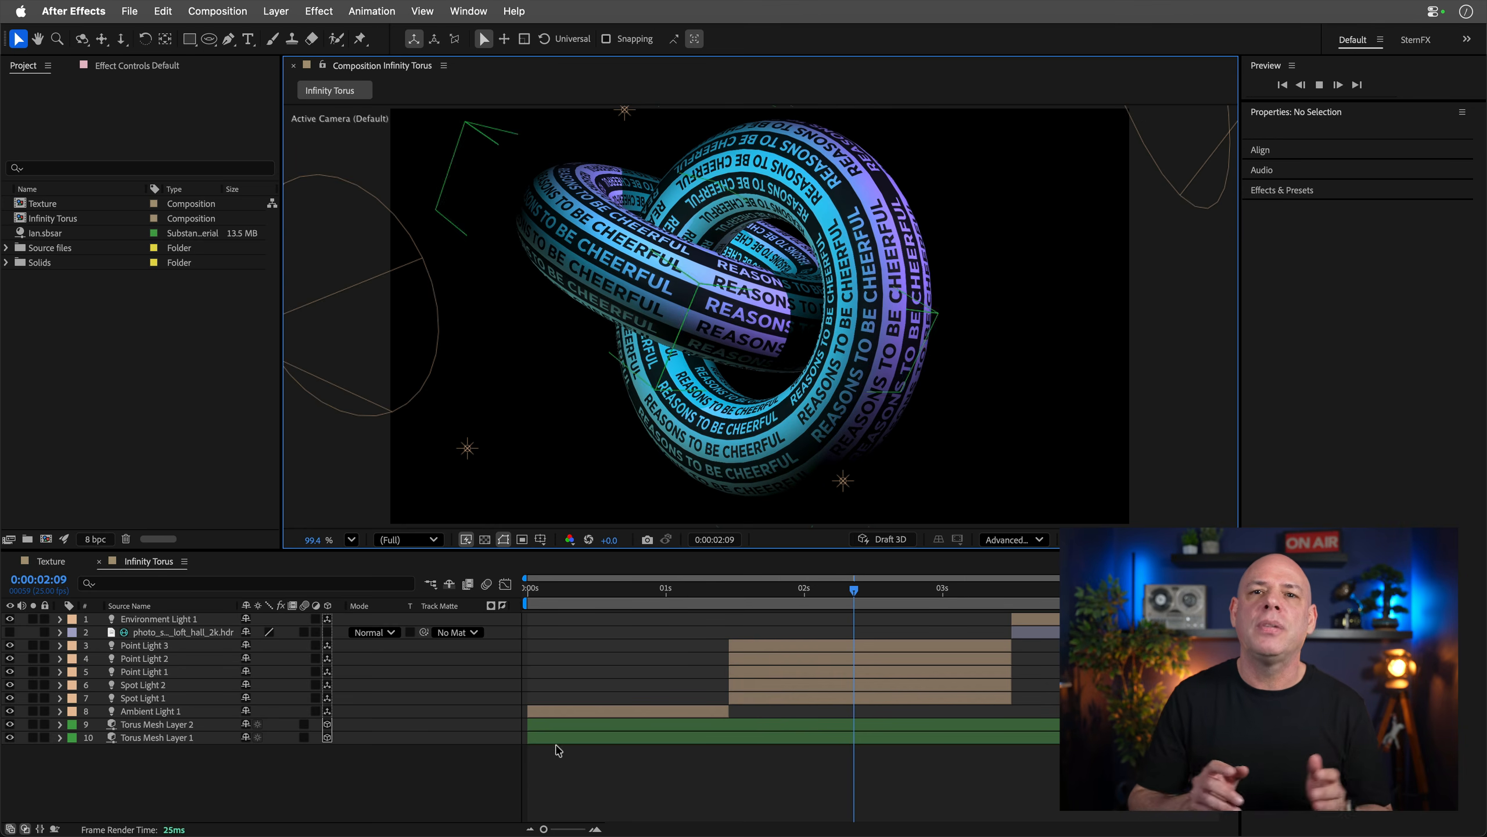